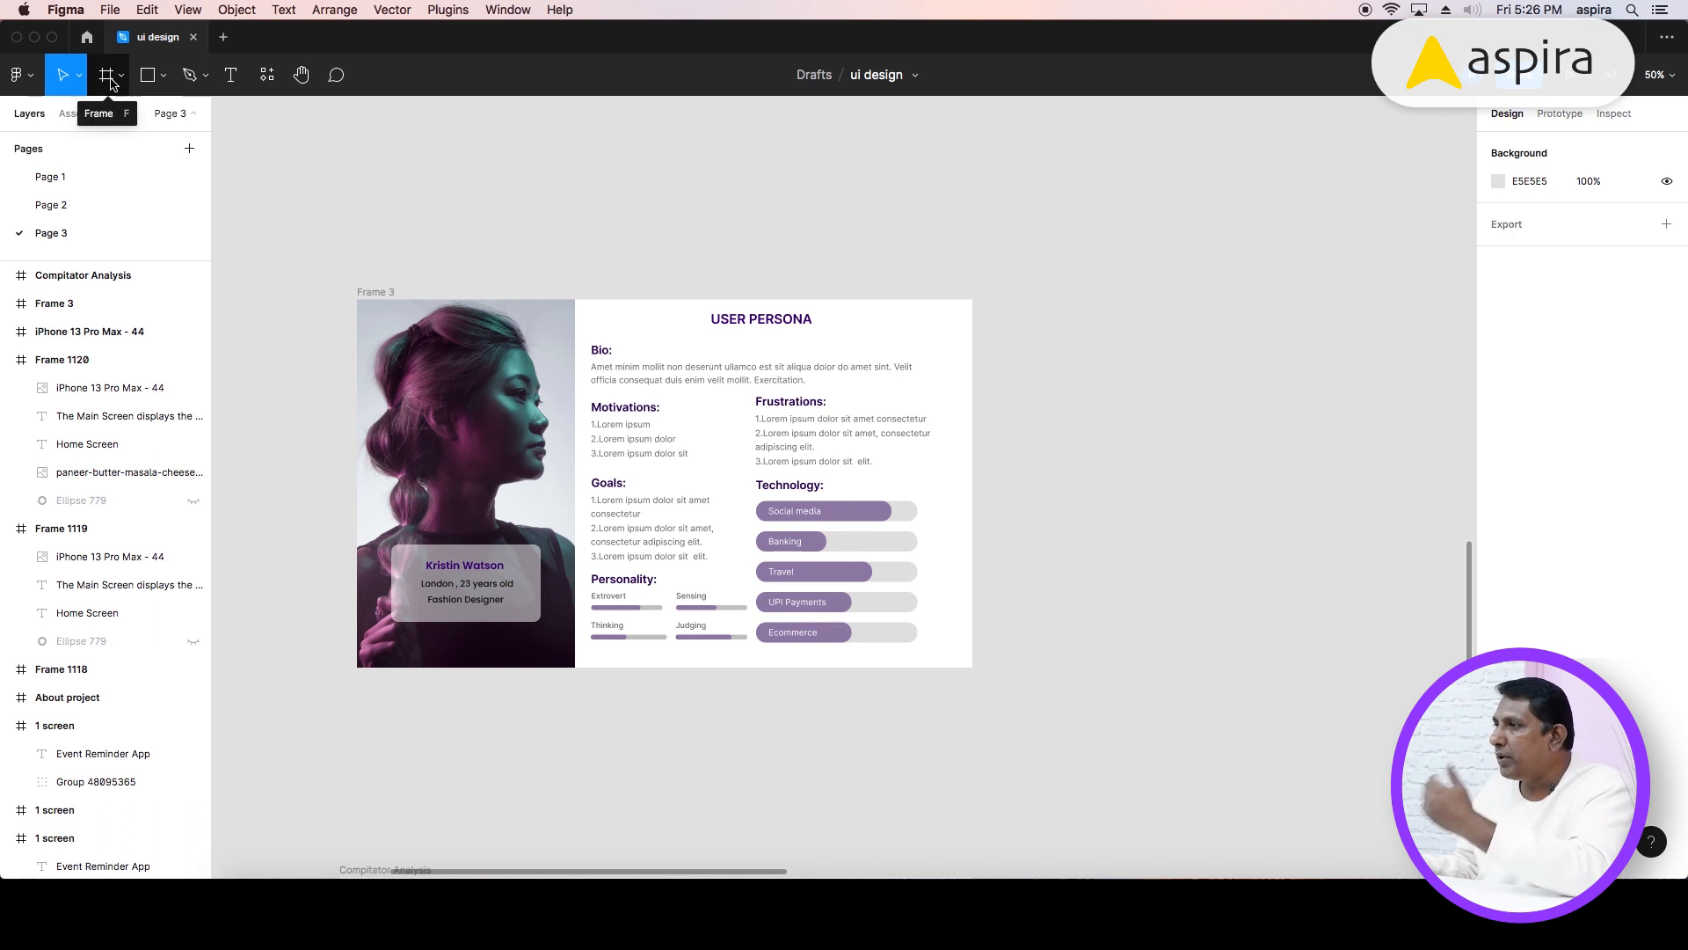
- Draw a new frame beside the USER PERSONA frame and set its size to 1440 by 840
left_click(106, 77)
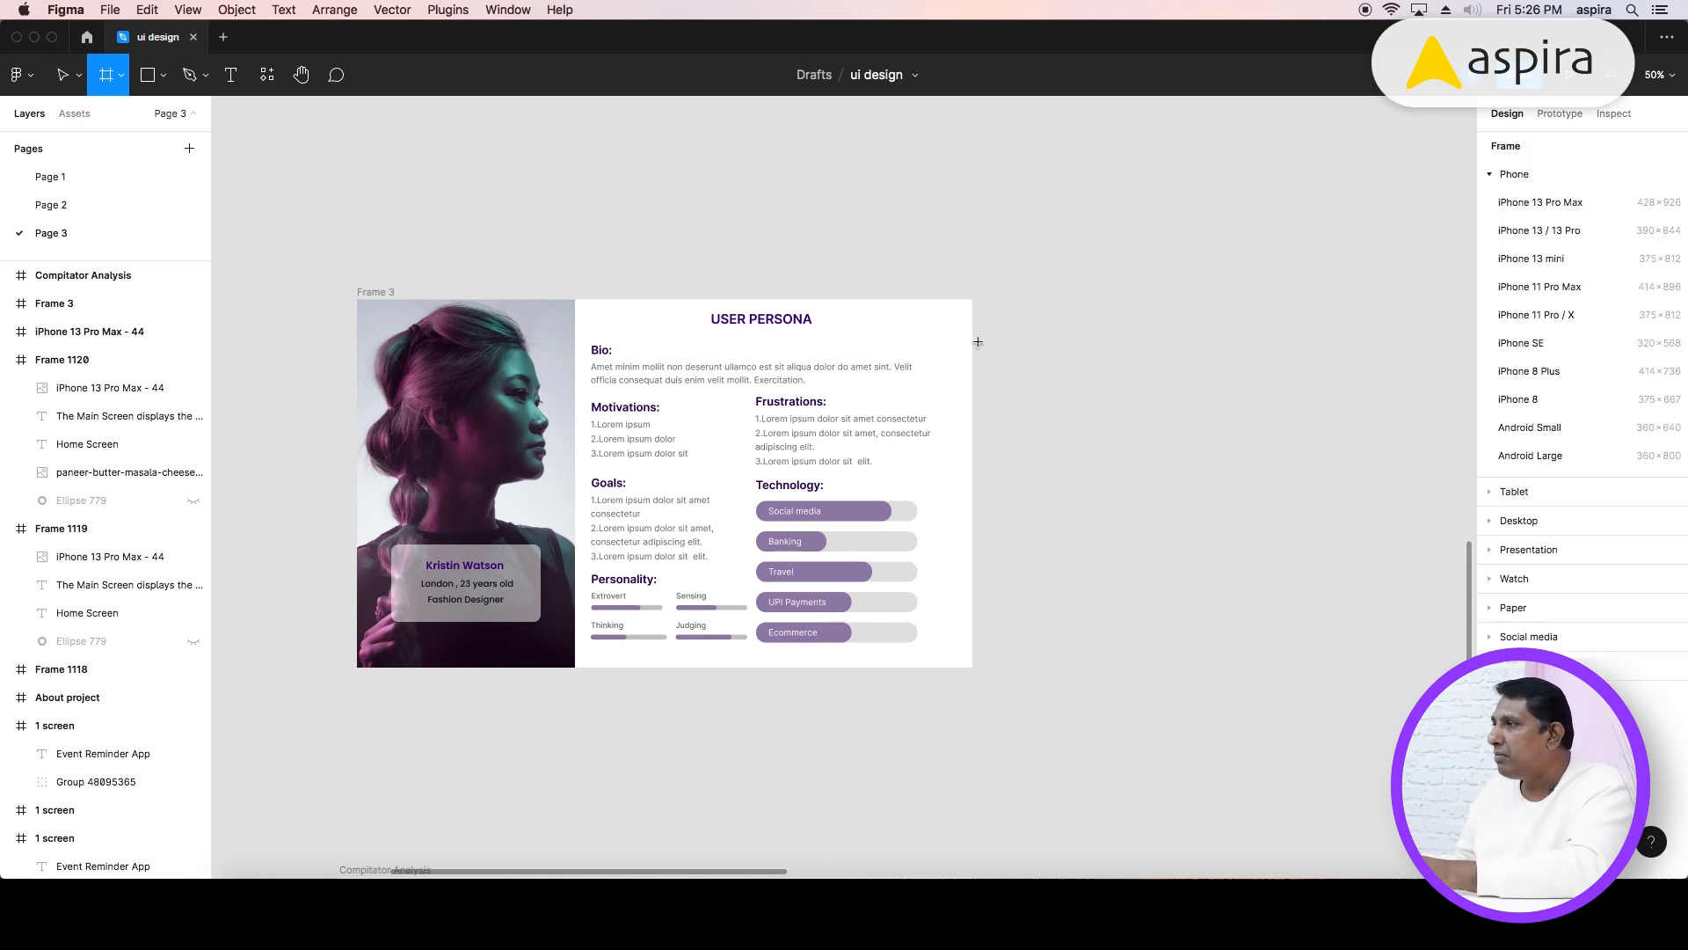
left_click_drag(1019, 301, 1294, 632)
left_click(1535, 248)
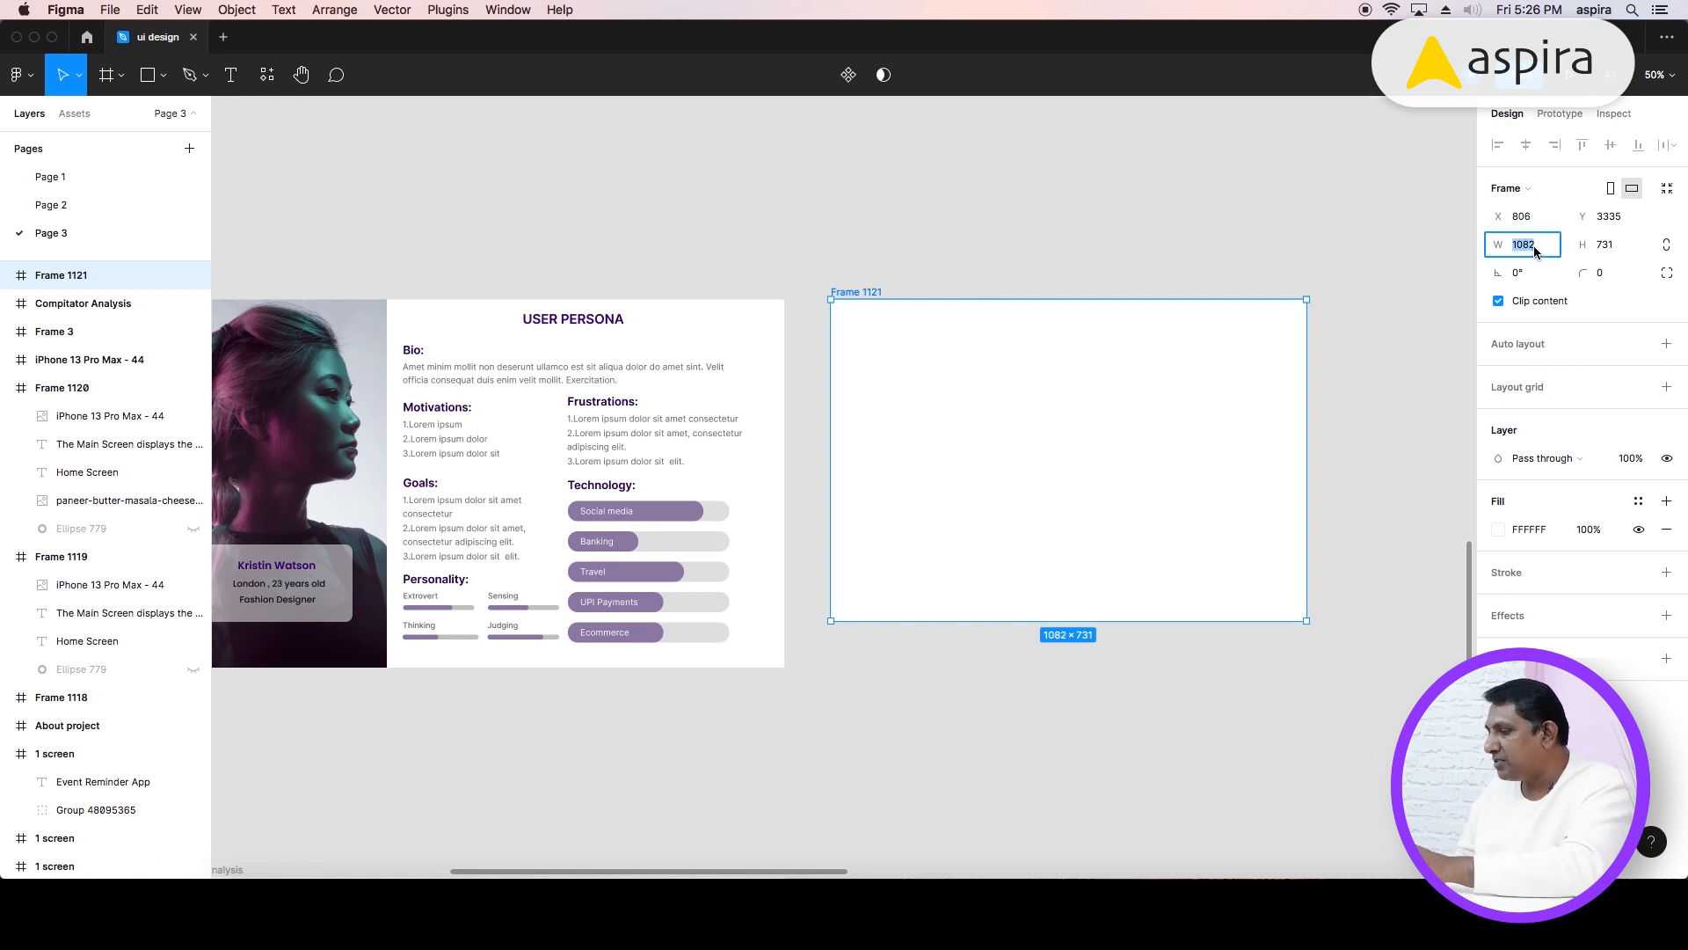
type("144")
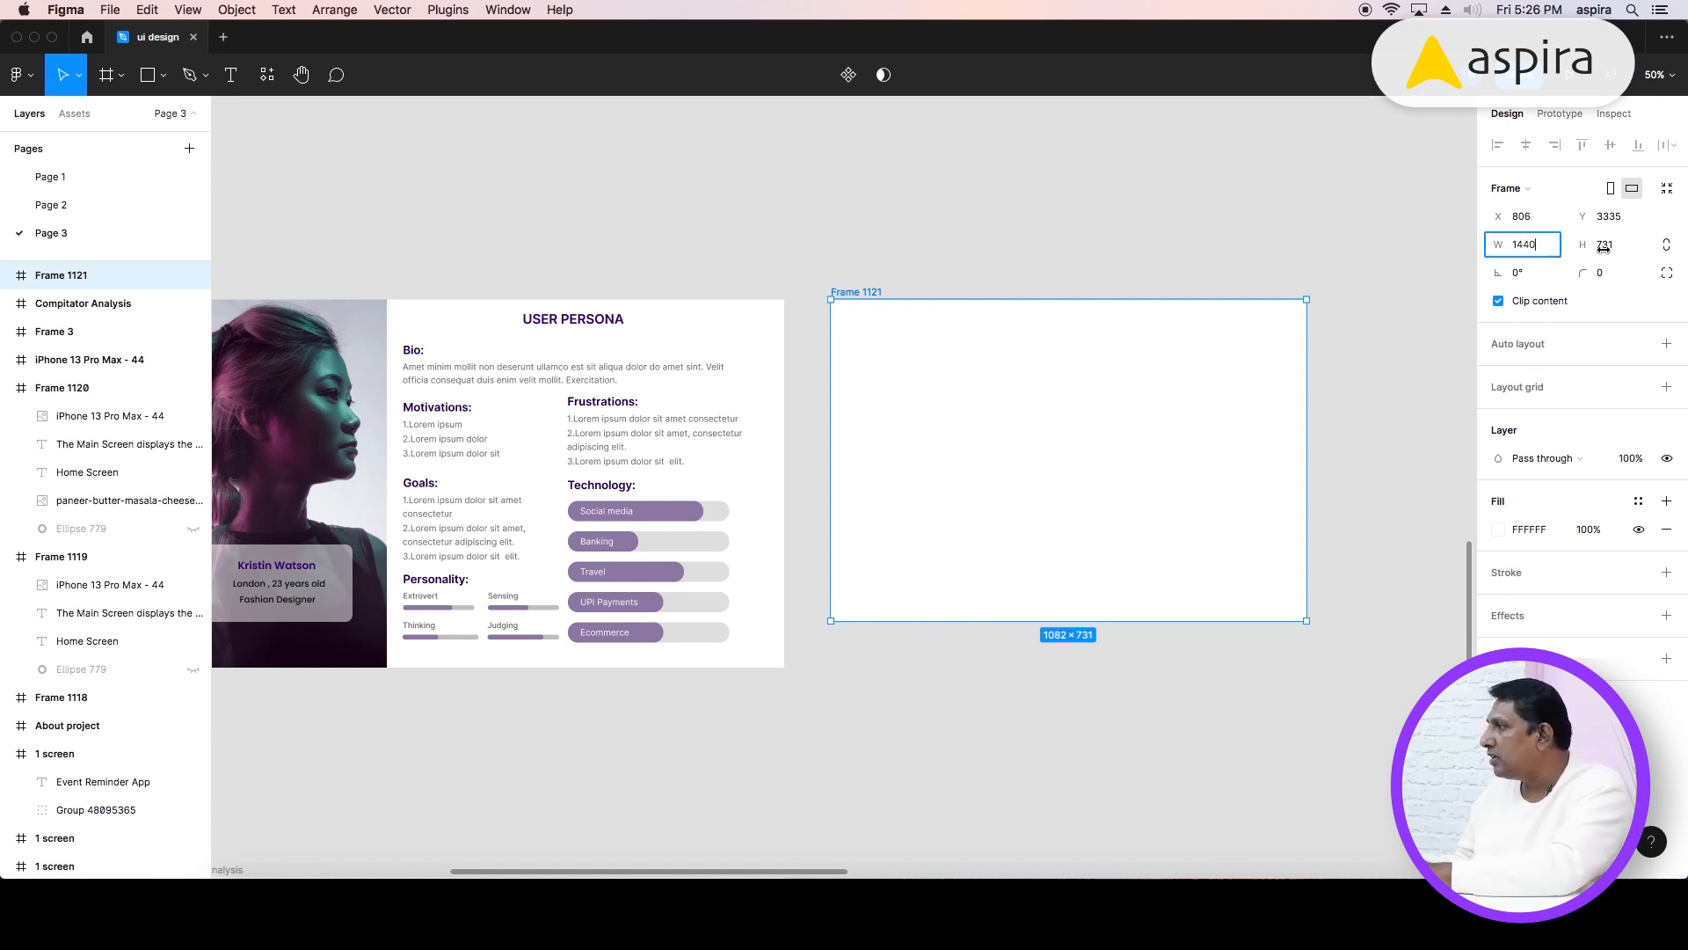
left_click(1621, 250)
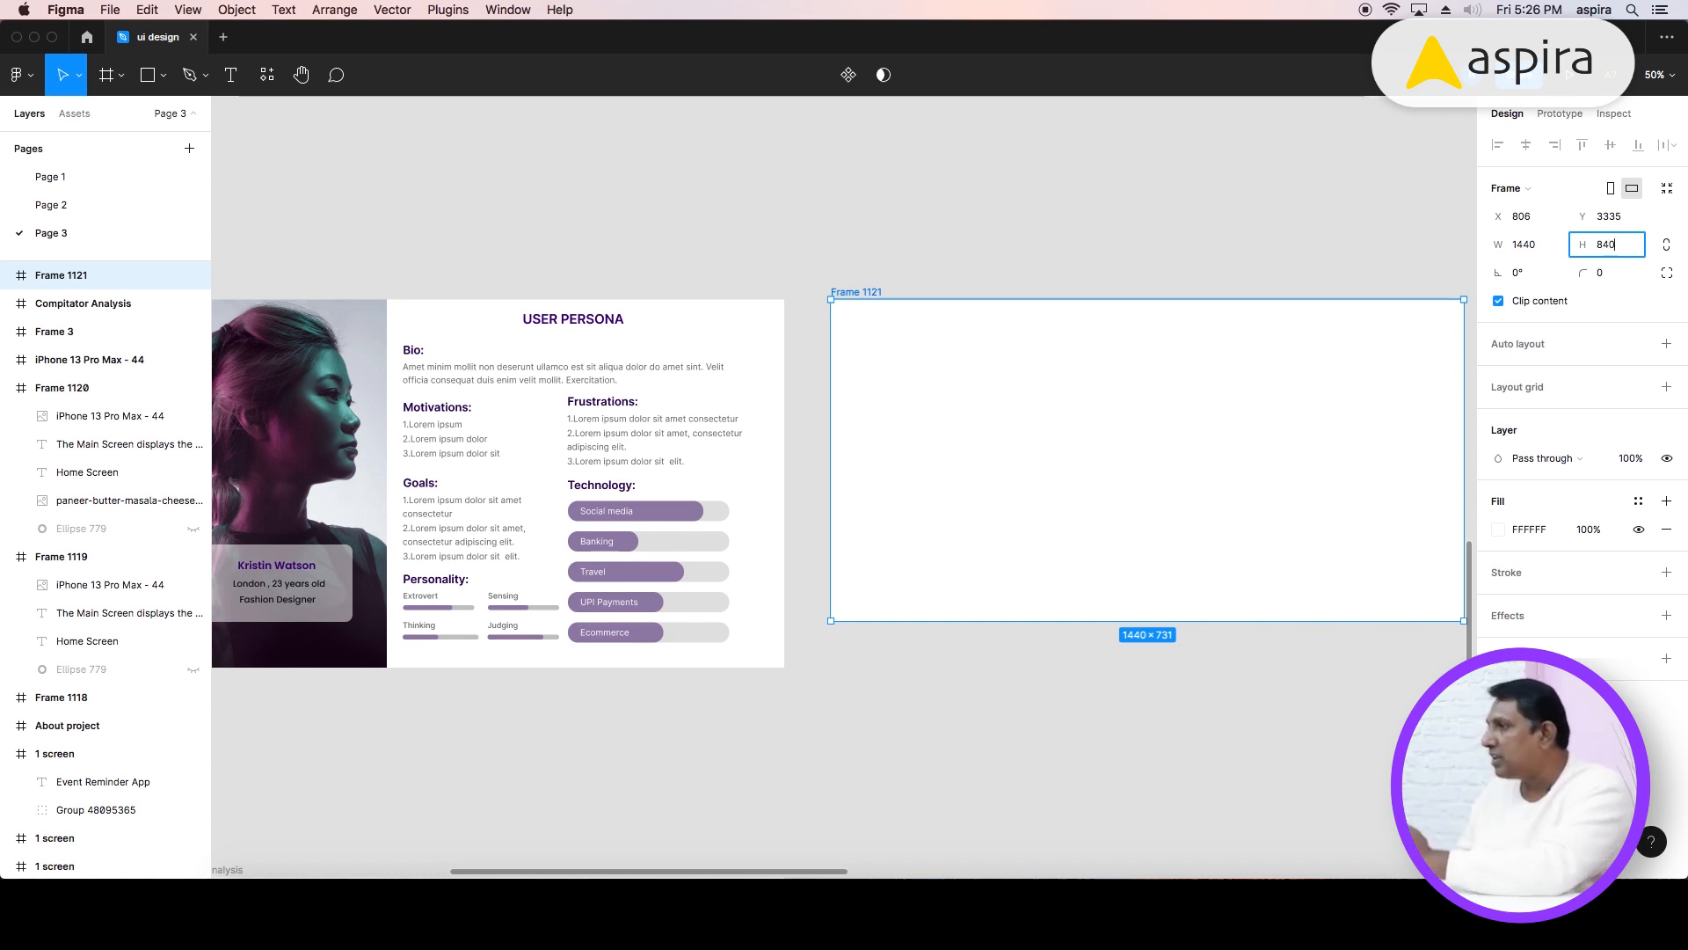
key("Return")
scroll(931, 378, "right", 4)
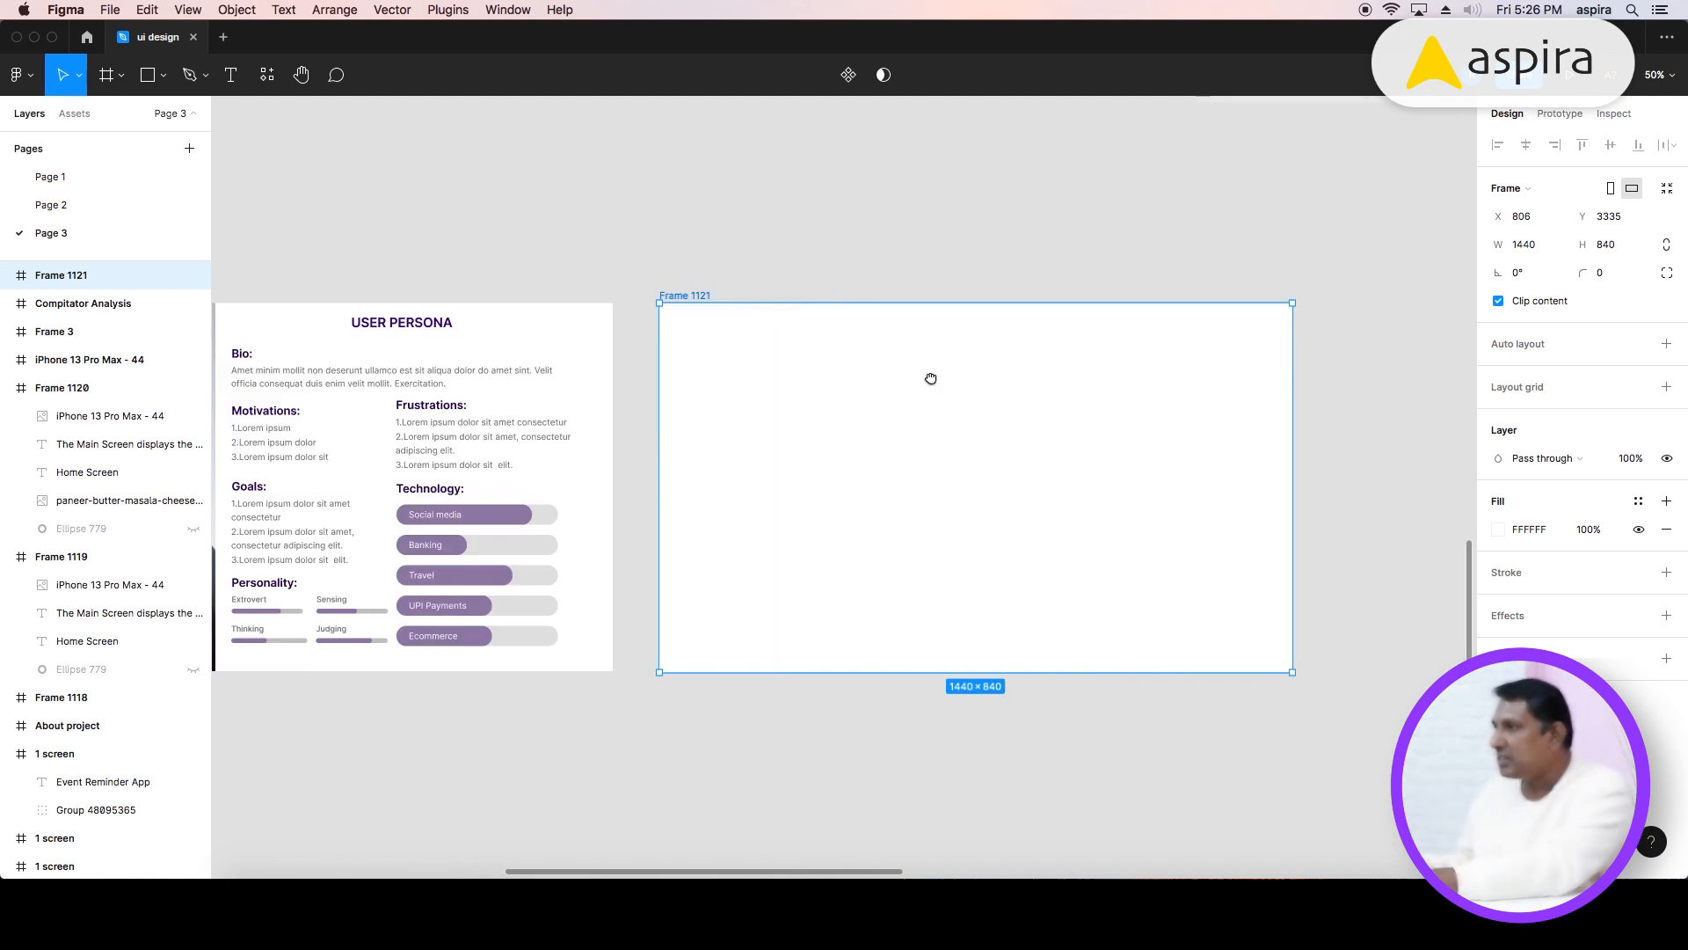
- Place the image Frame 3.png in the new frame and centre it horizontally and vertically
left_click(163, 76)
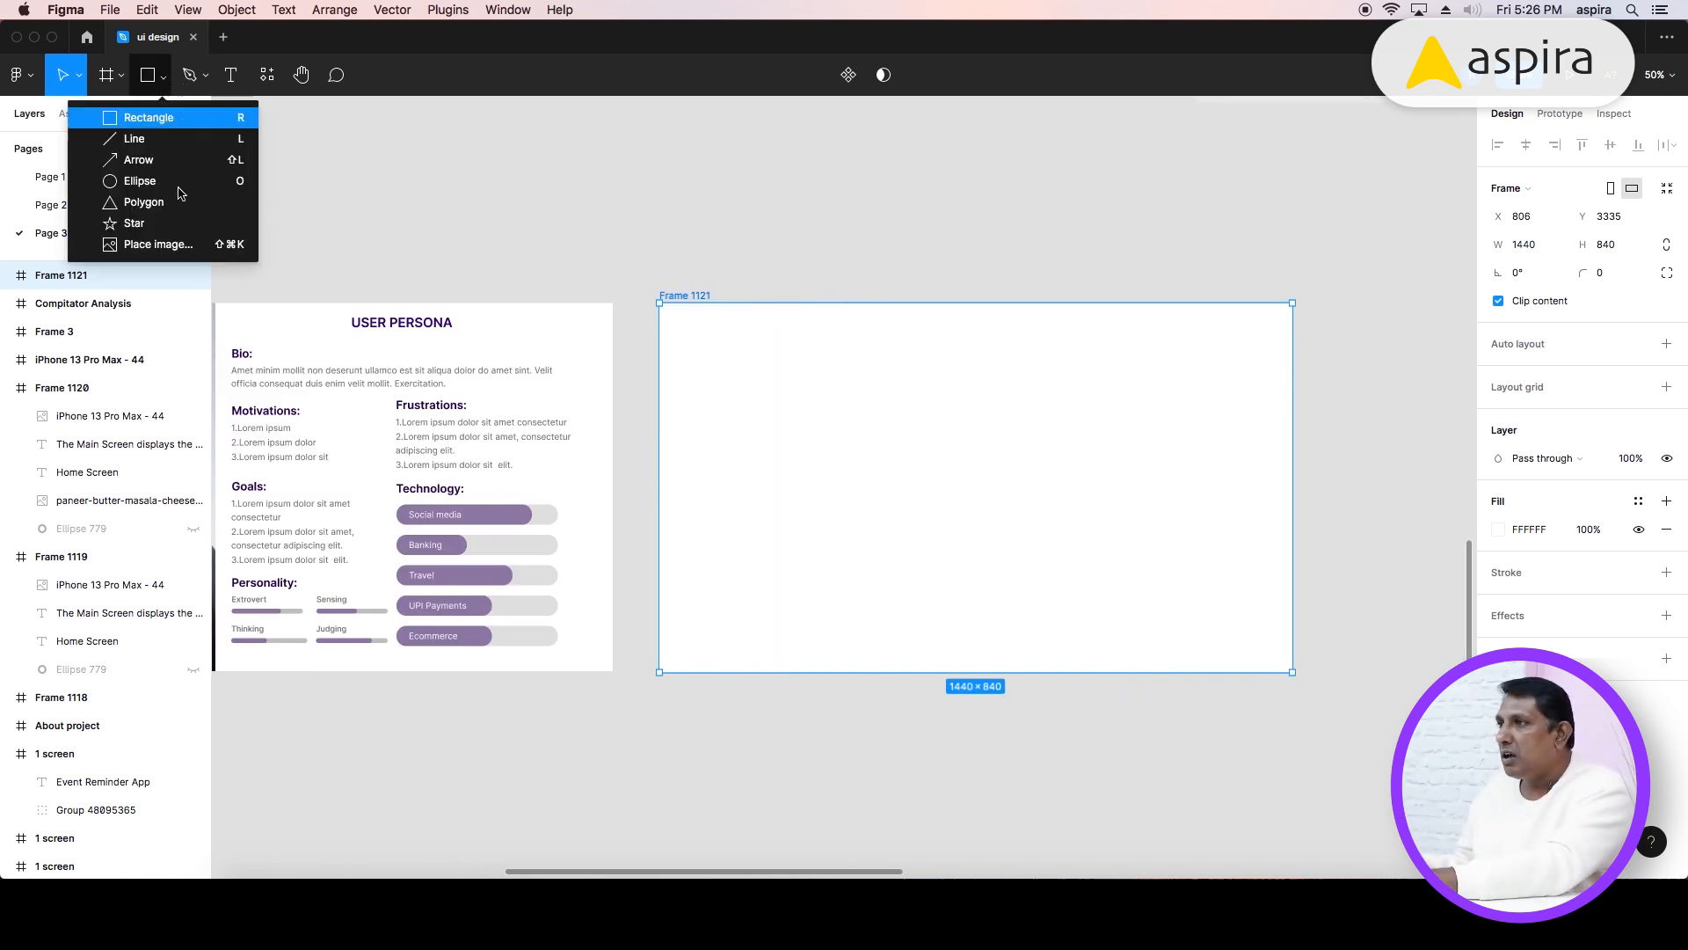
left_click(161, 248)
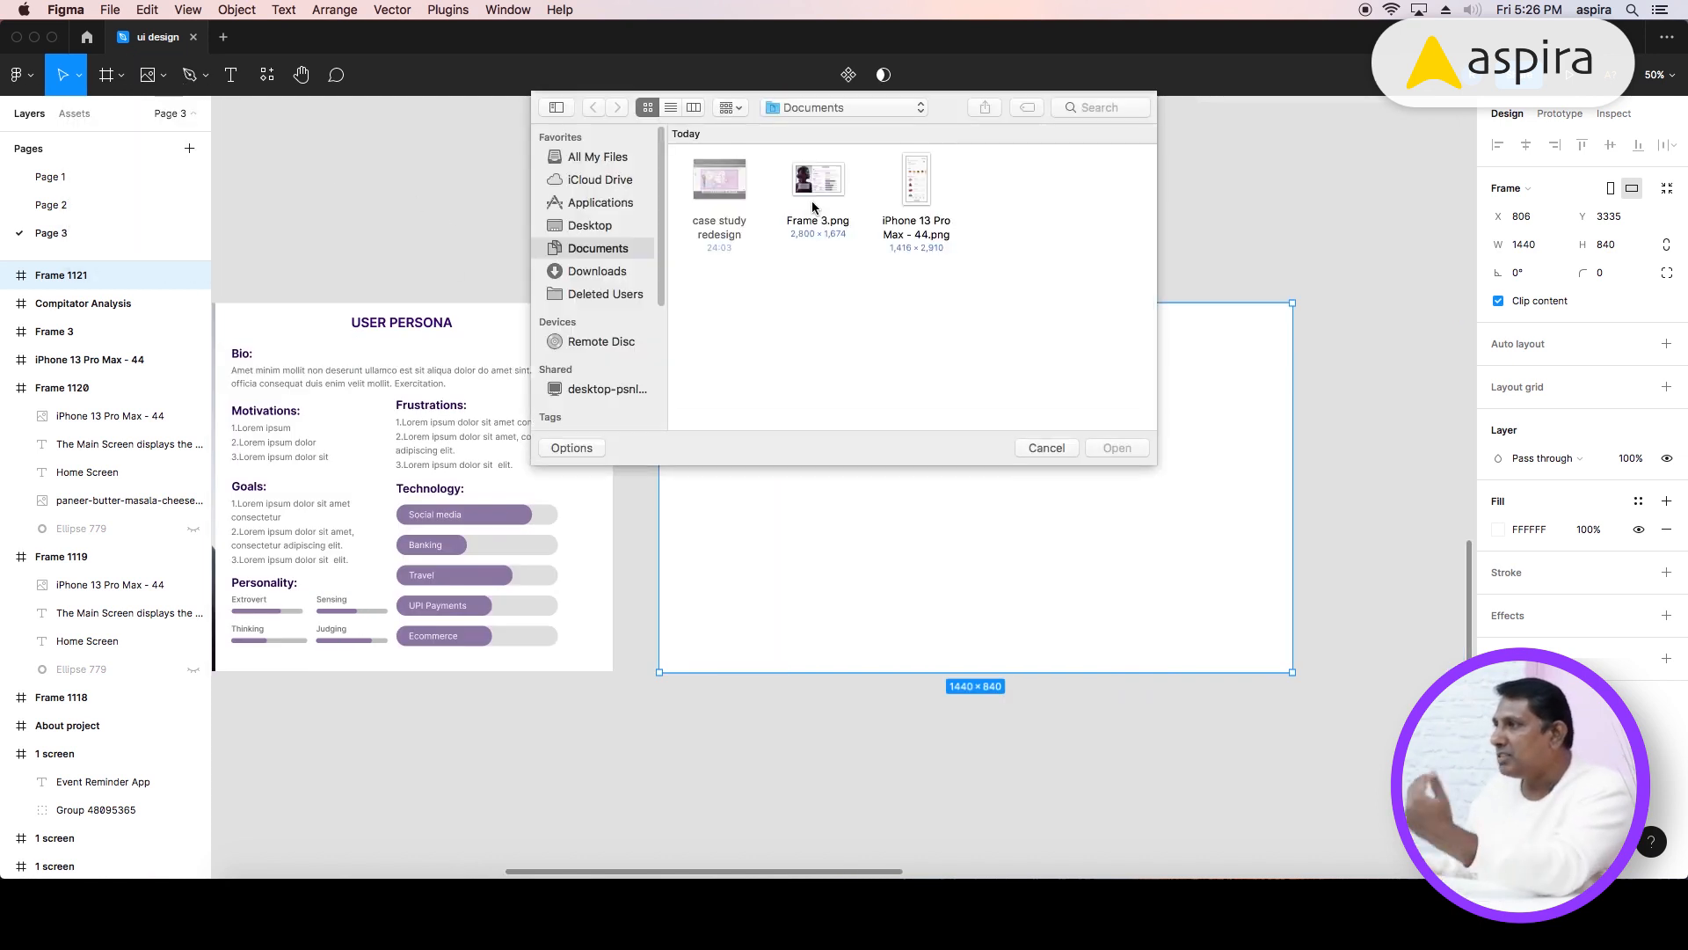
left_click(818, 186)
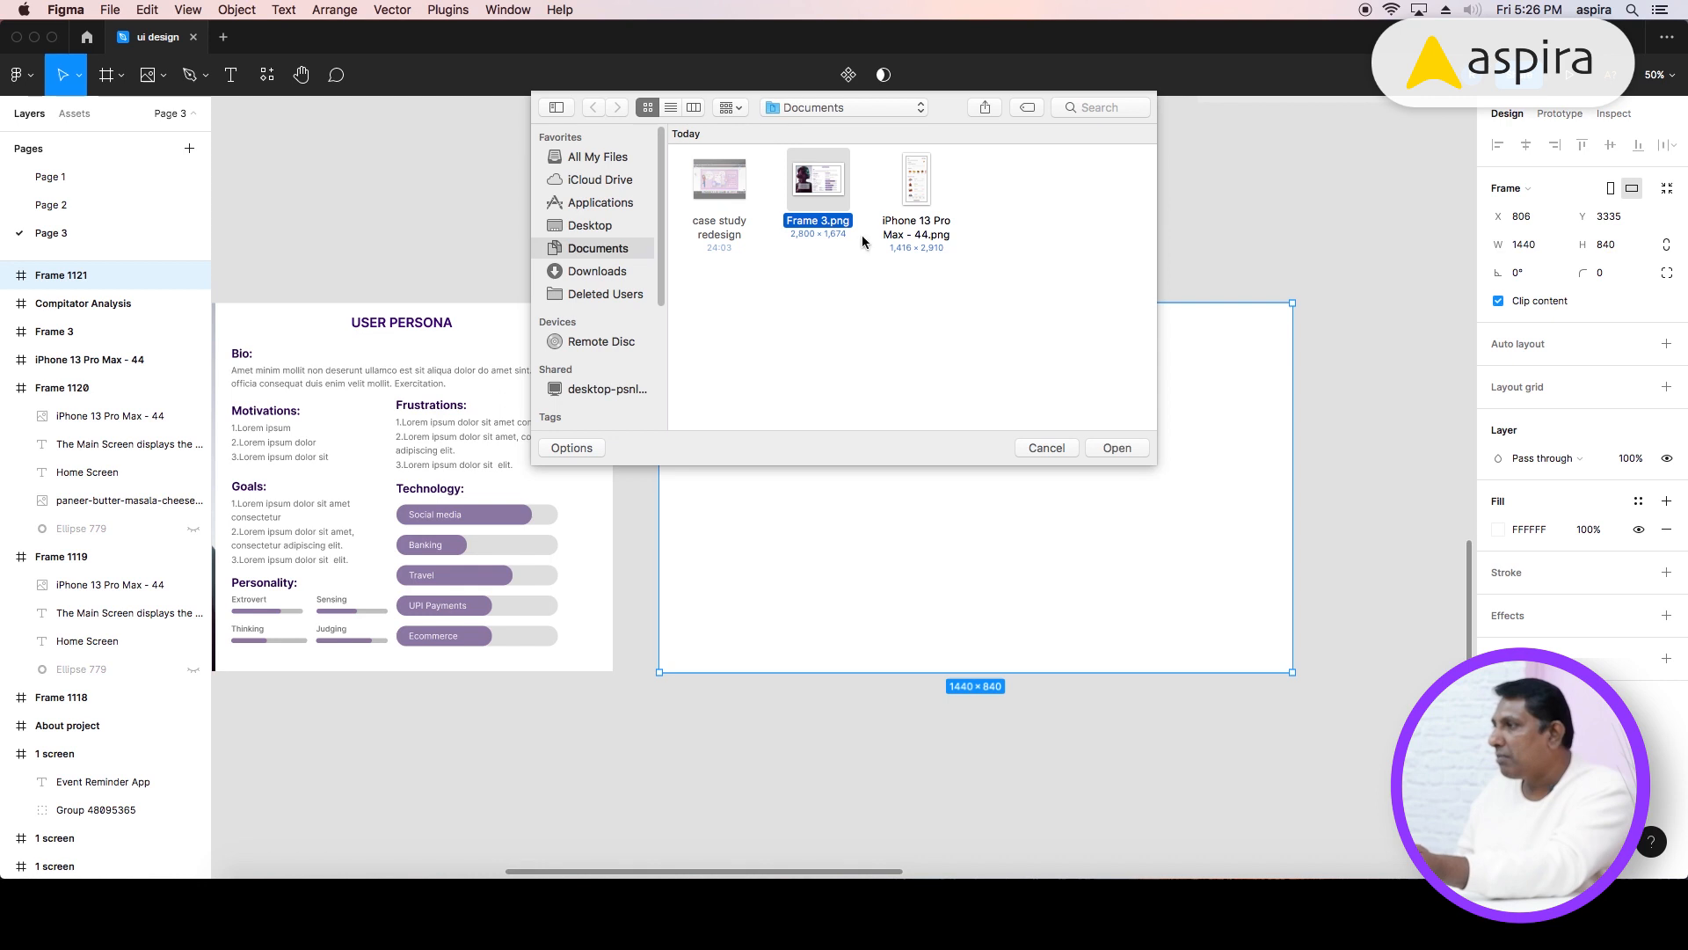
left_click(1114, 446)
left_click(893, 384)
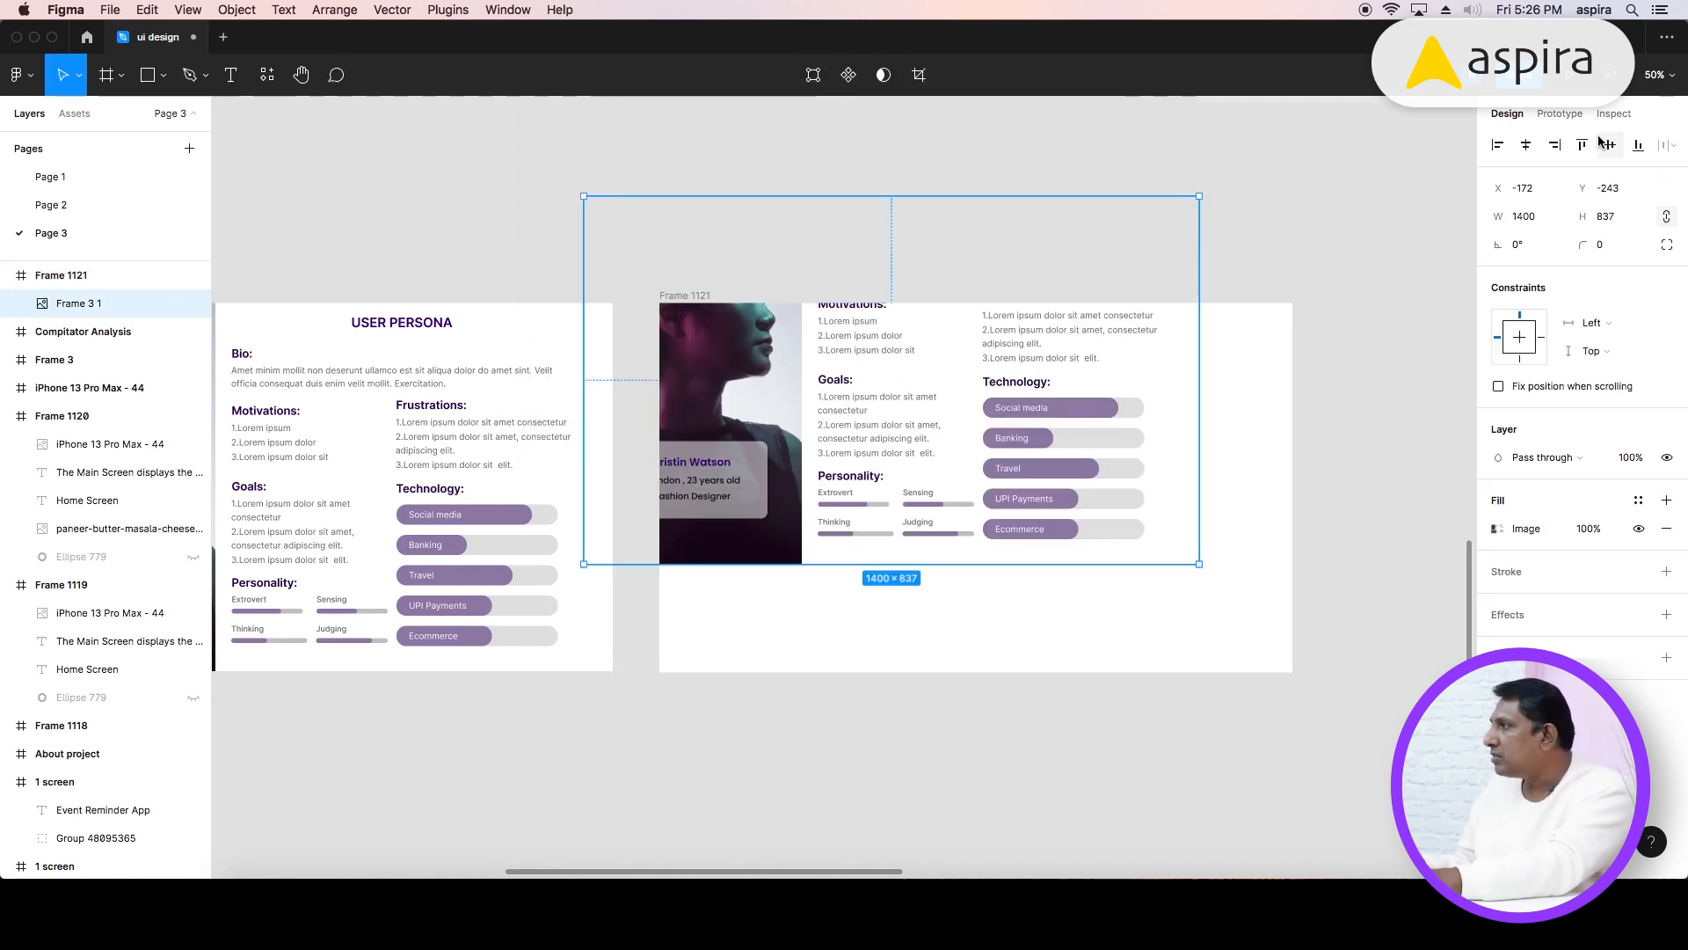
left_click(1526, 145)
left_click(1610, 146)
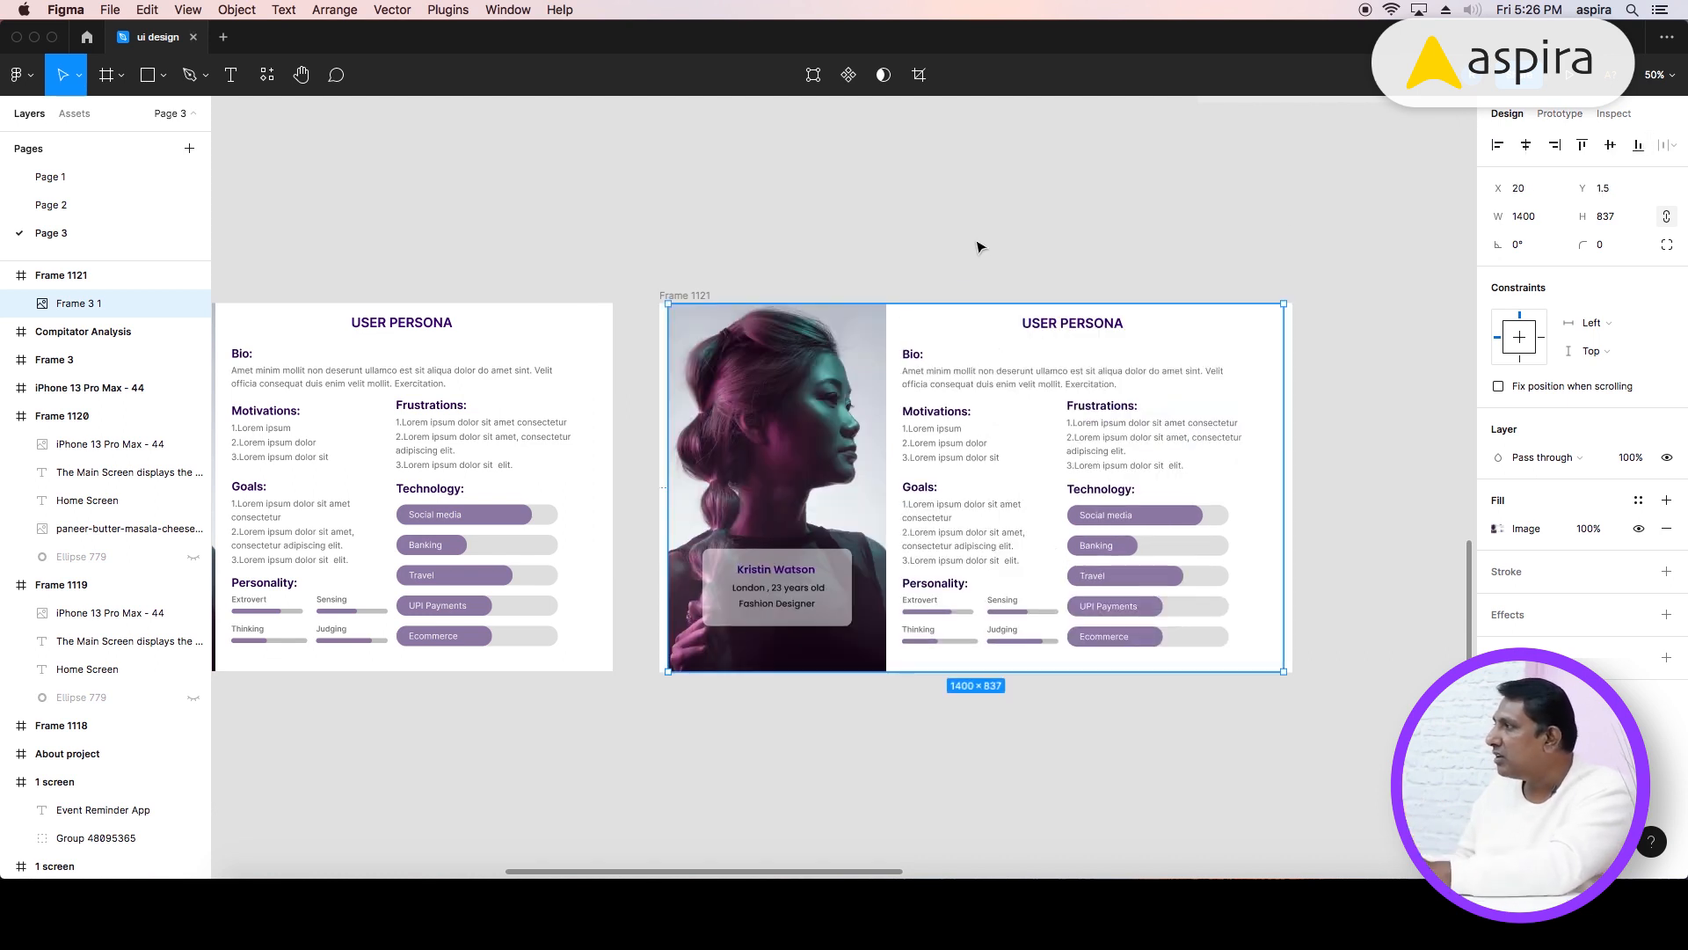
- Scale the placed persona image proportionally to a height of 640 and centre it vertically in the frame again
left_click(1629, 223)
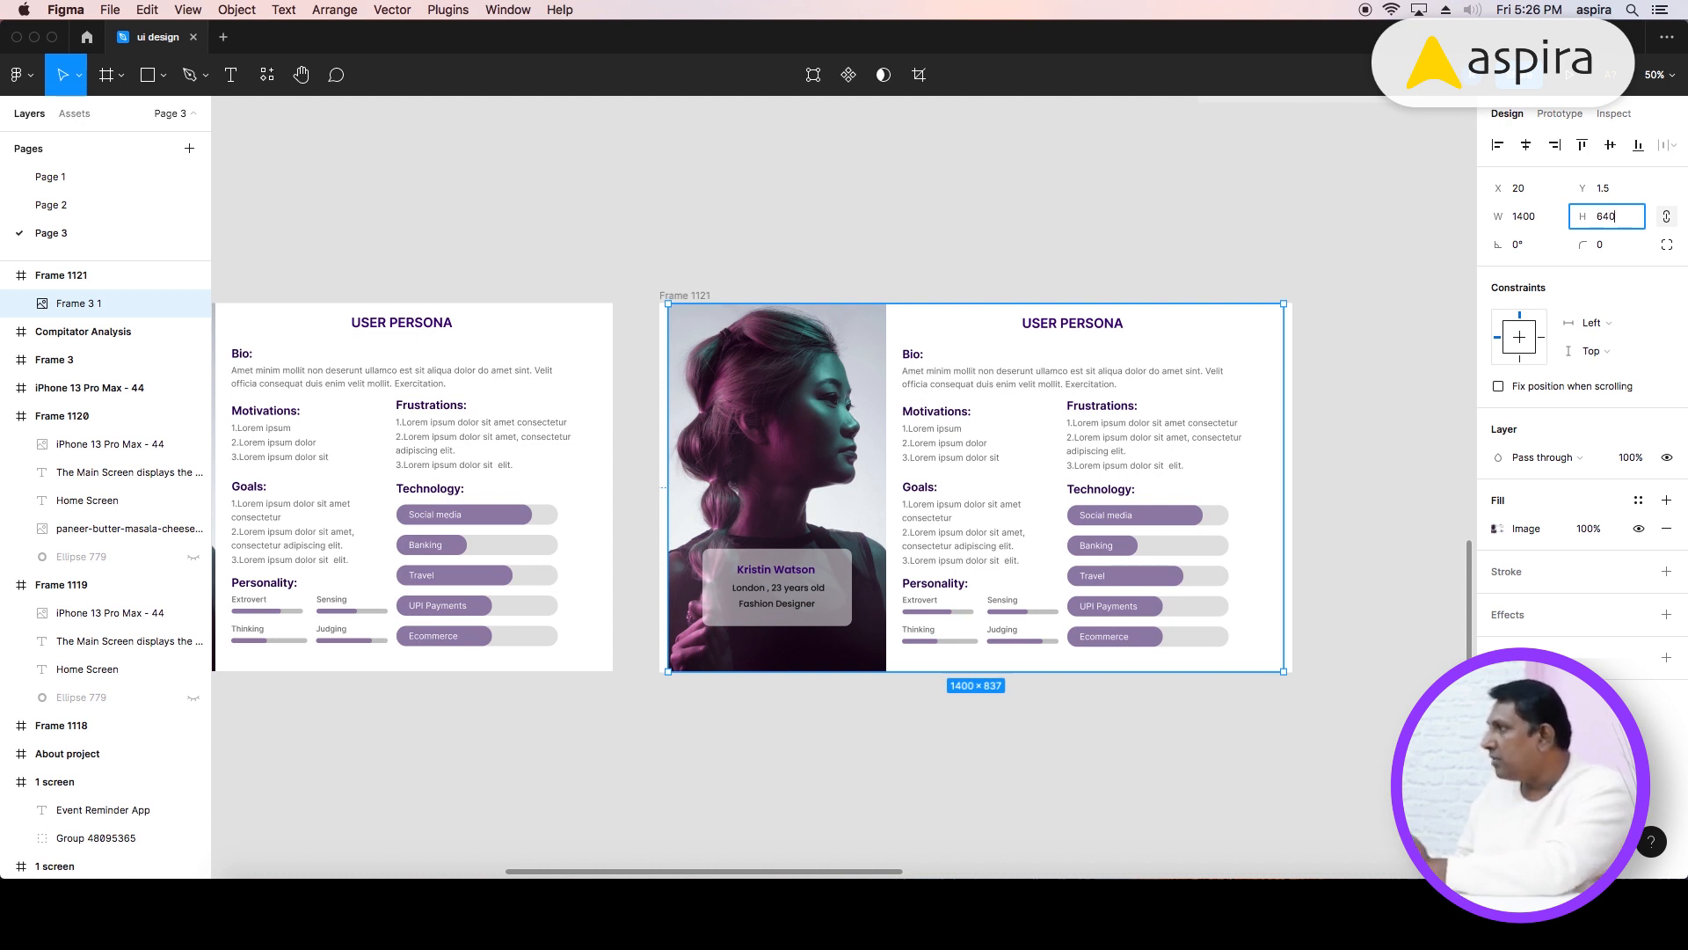
key("Return")
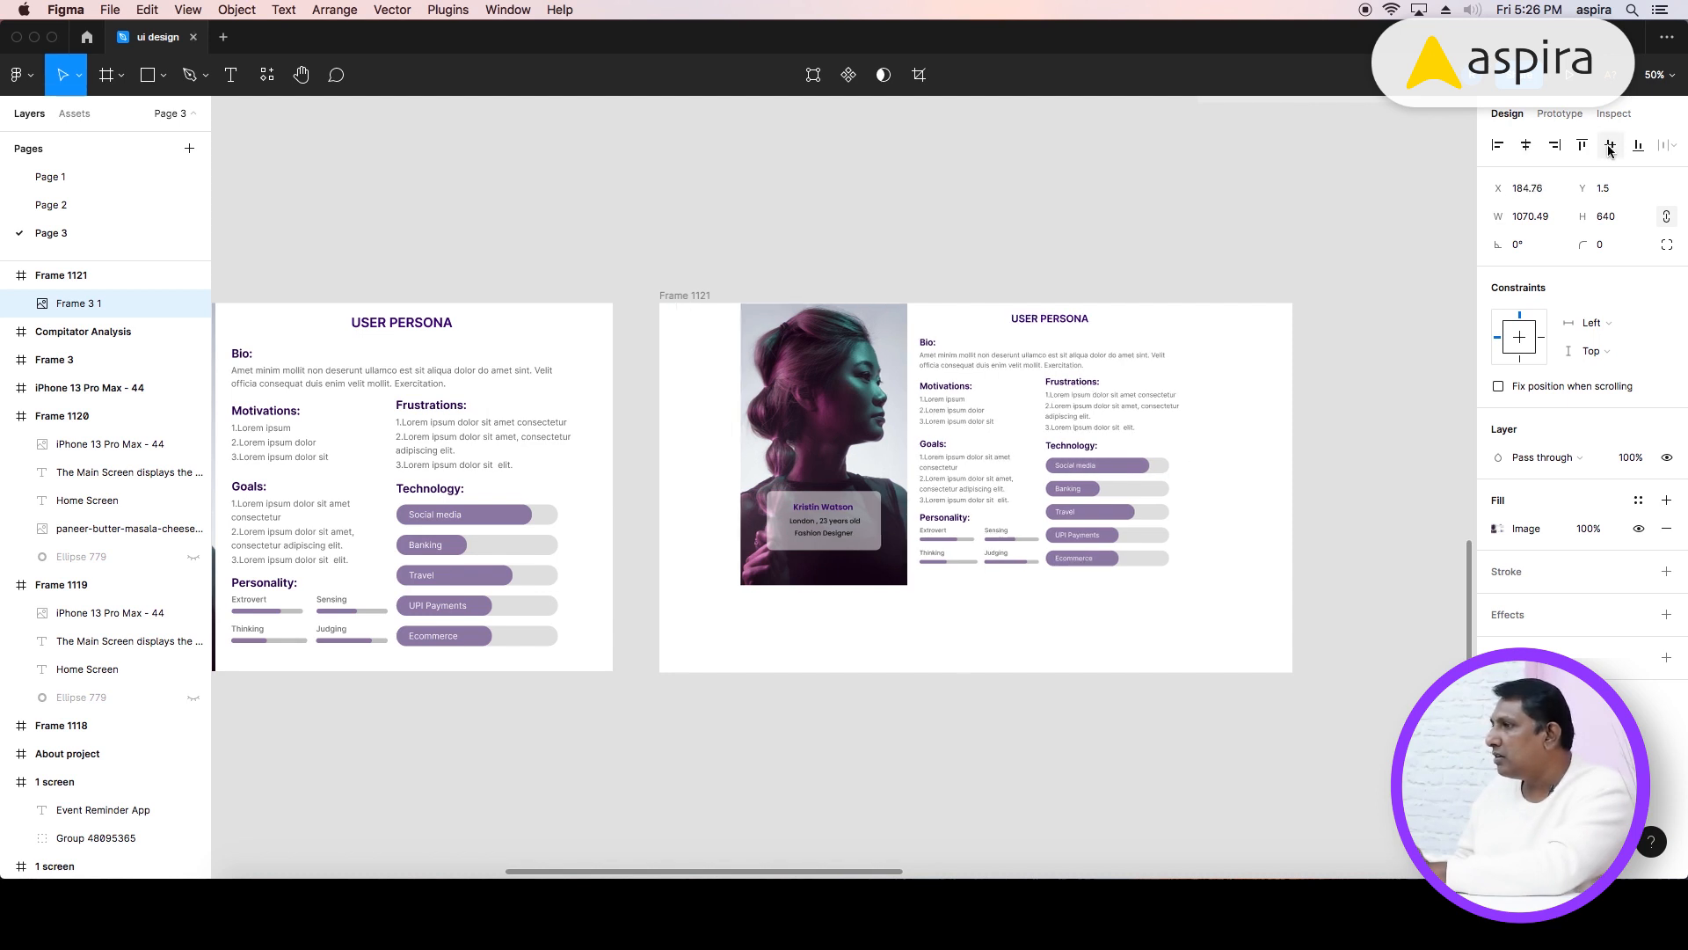
left_click(1610, 146)
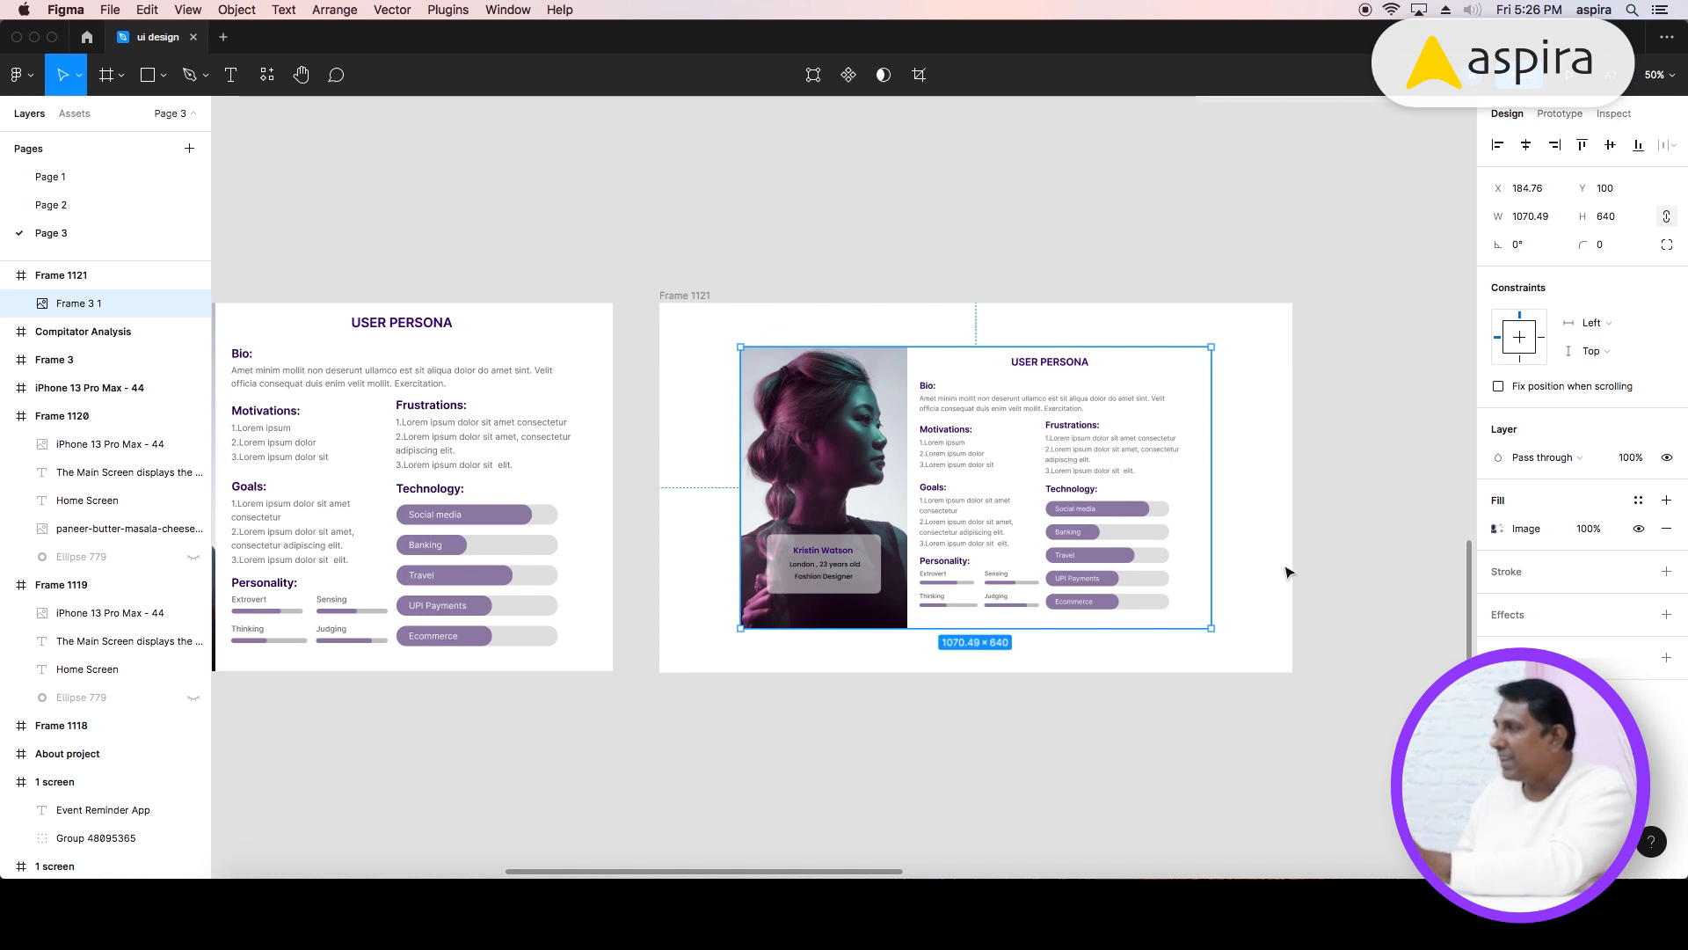
- Fill the new frame with the purple sampled from the persona's Social media bar
left_click(734, 315)
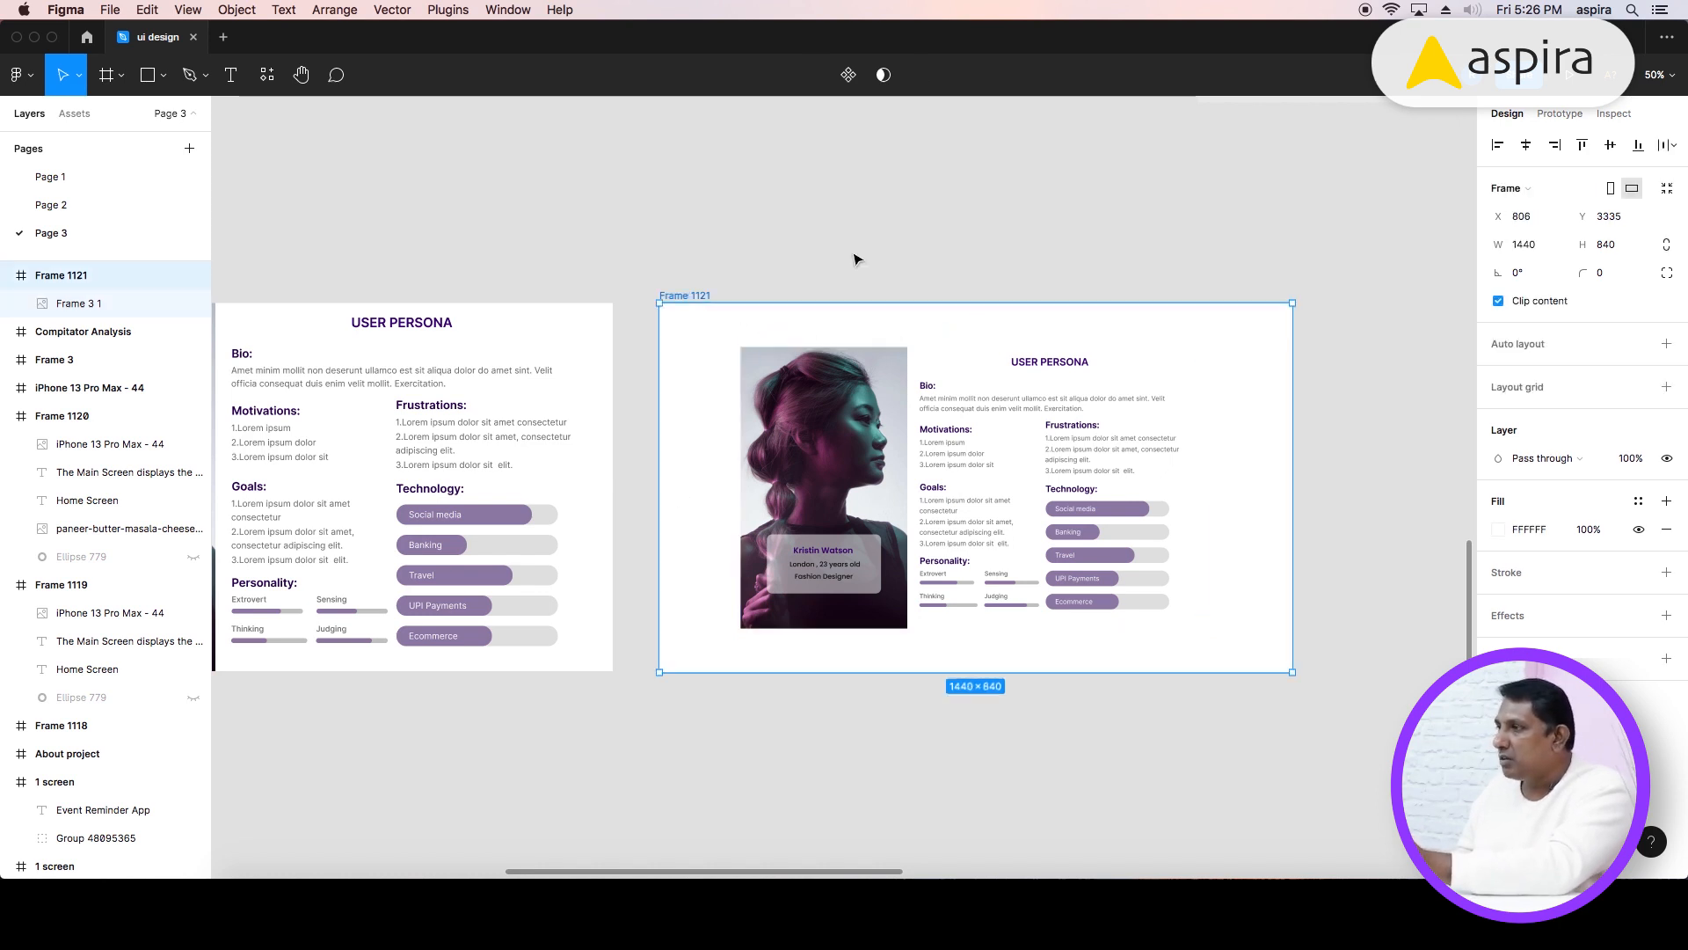
left_click_drag(640, 279, 1330, 717)
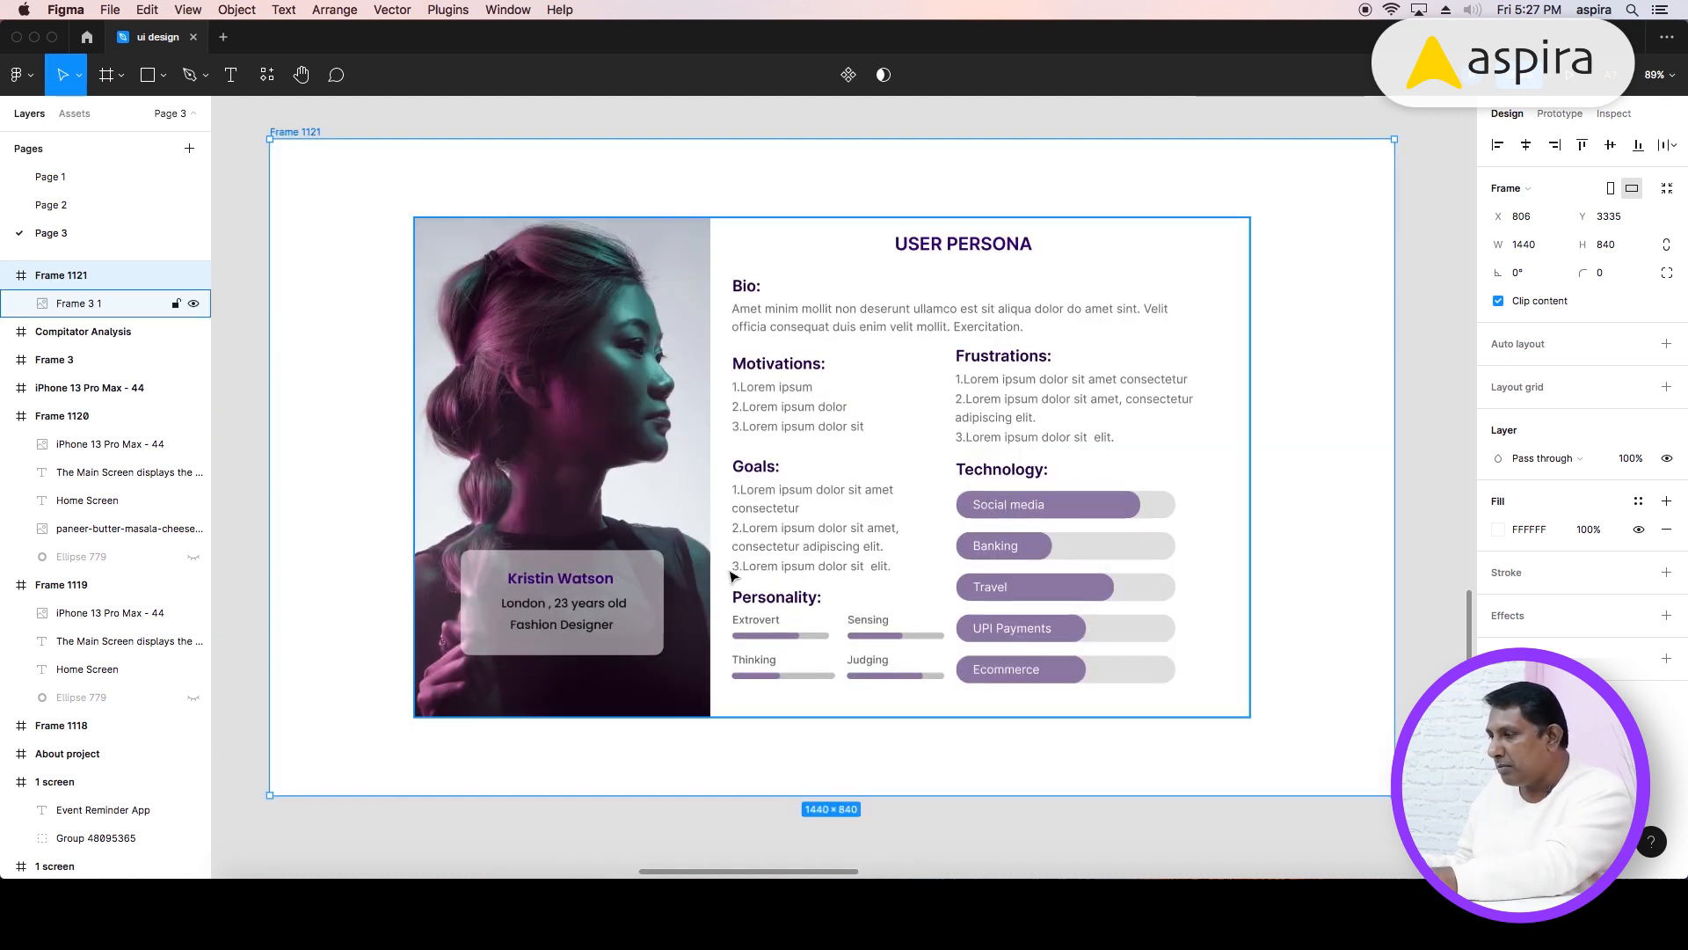
key("i")
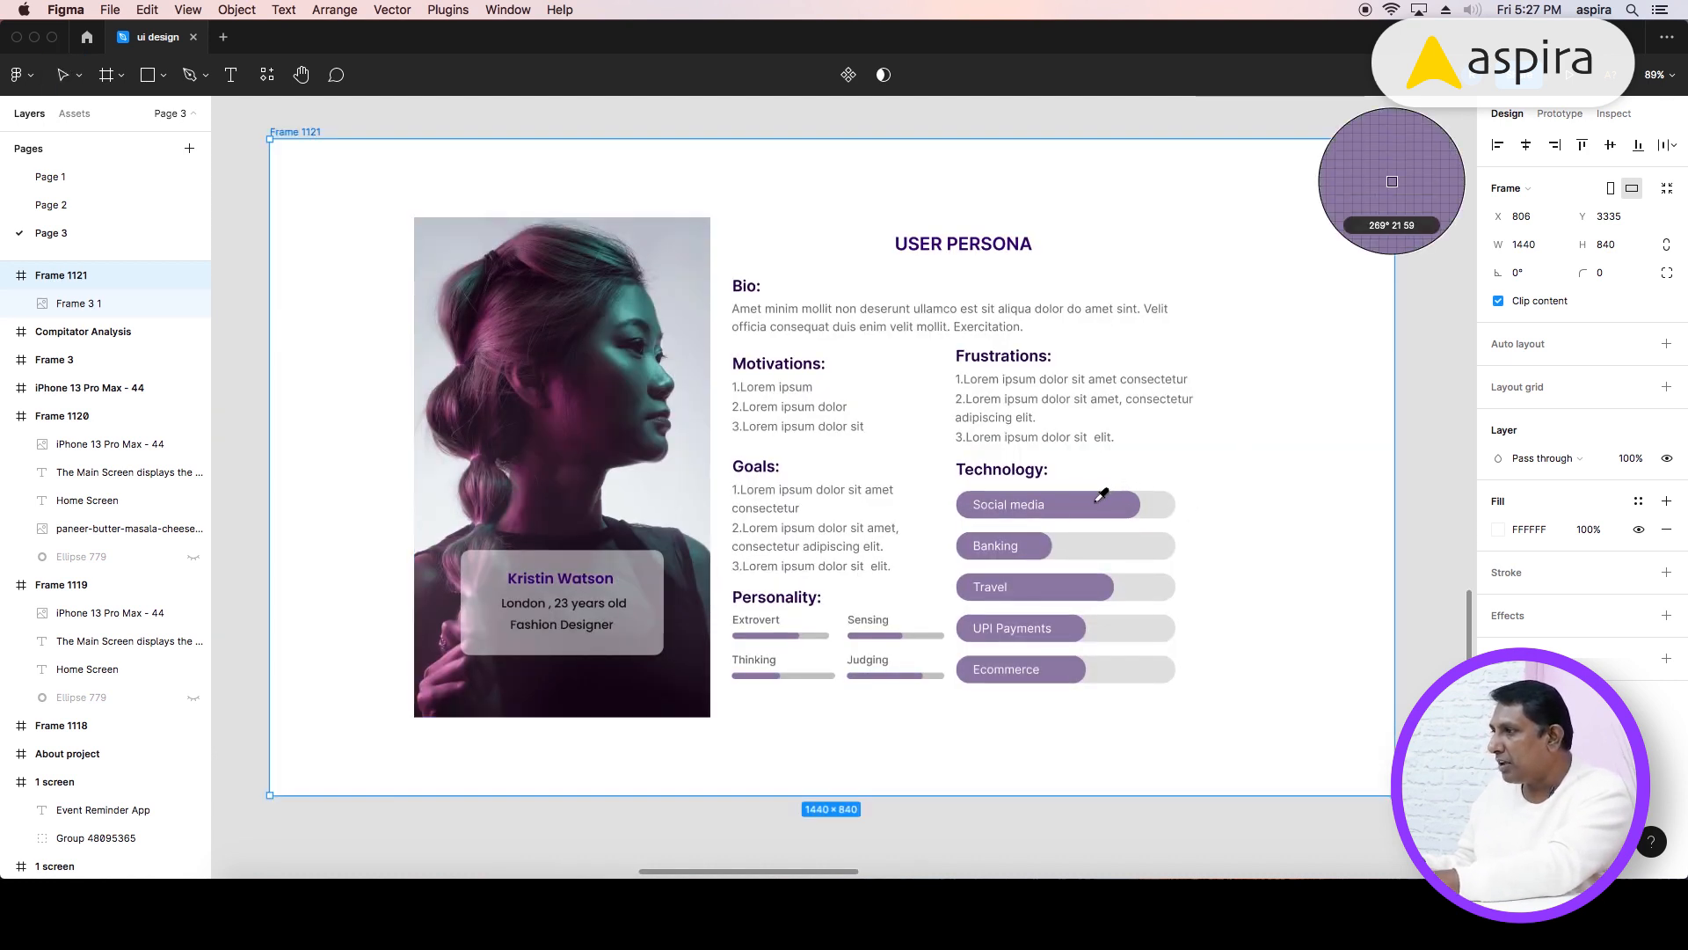
left_click(1096, 501)
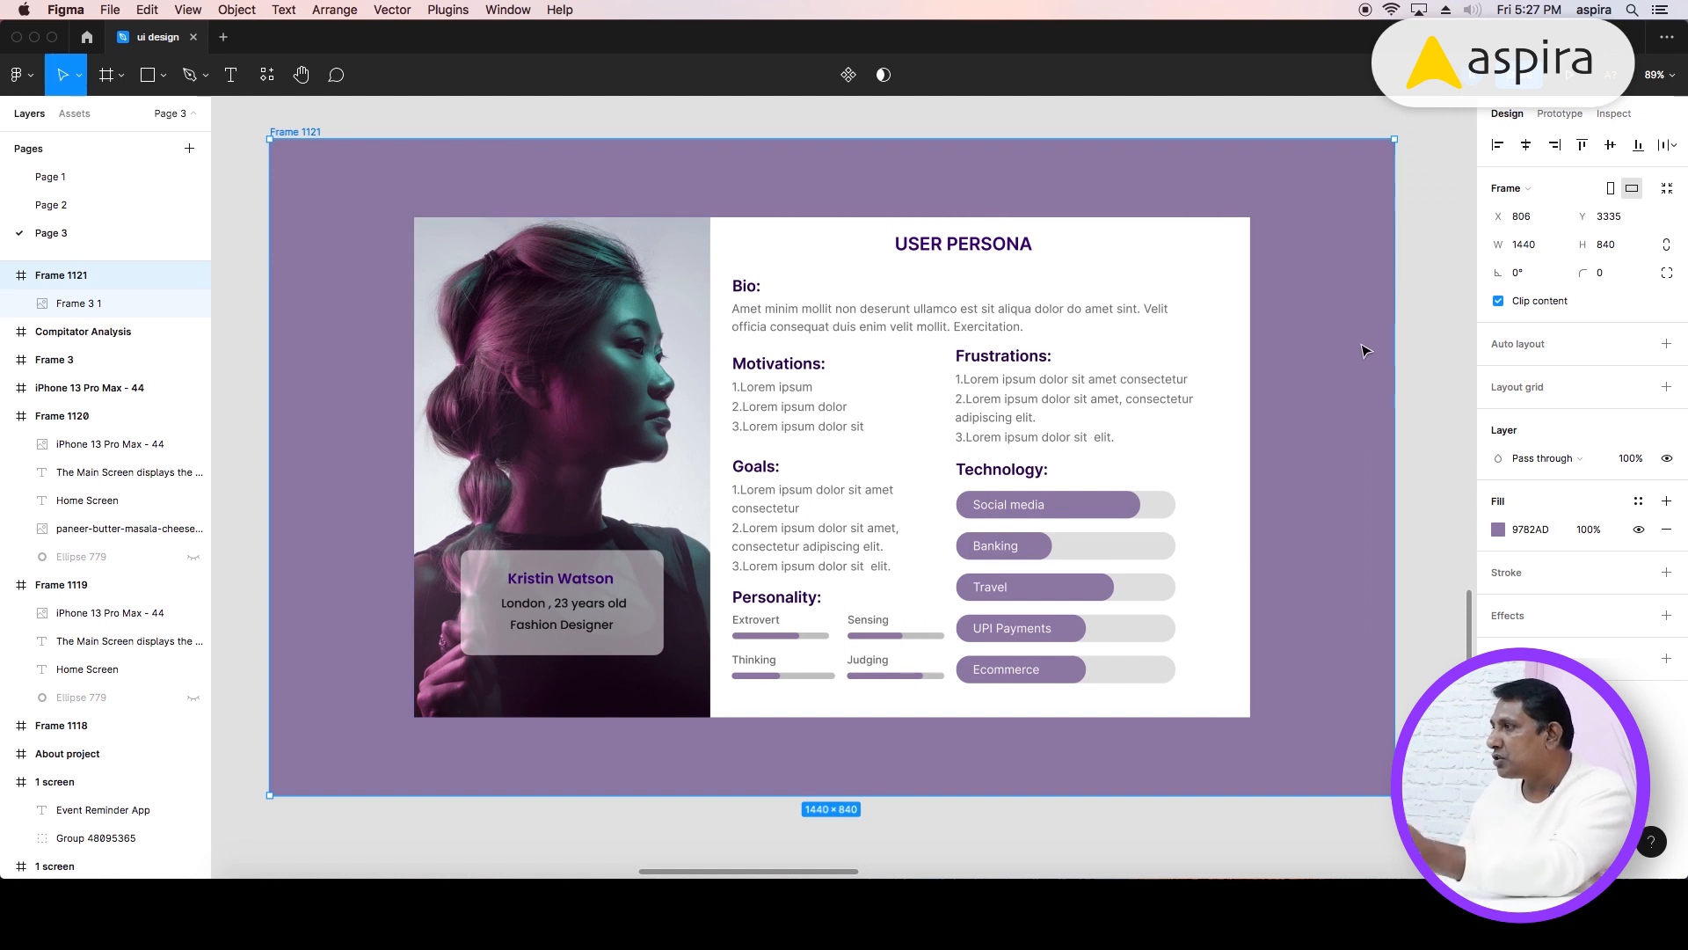
- Lighten the frame's purple fill by setting its HSL saturation to 80 and lightness to 90
left_click(1498, 528)
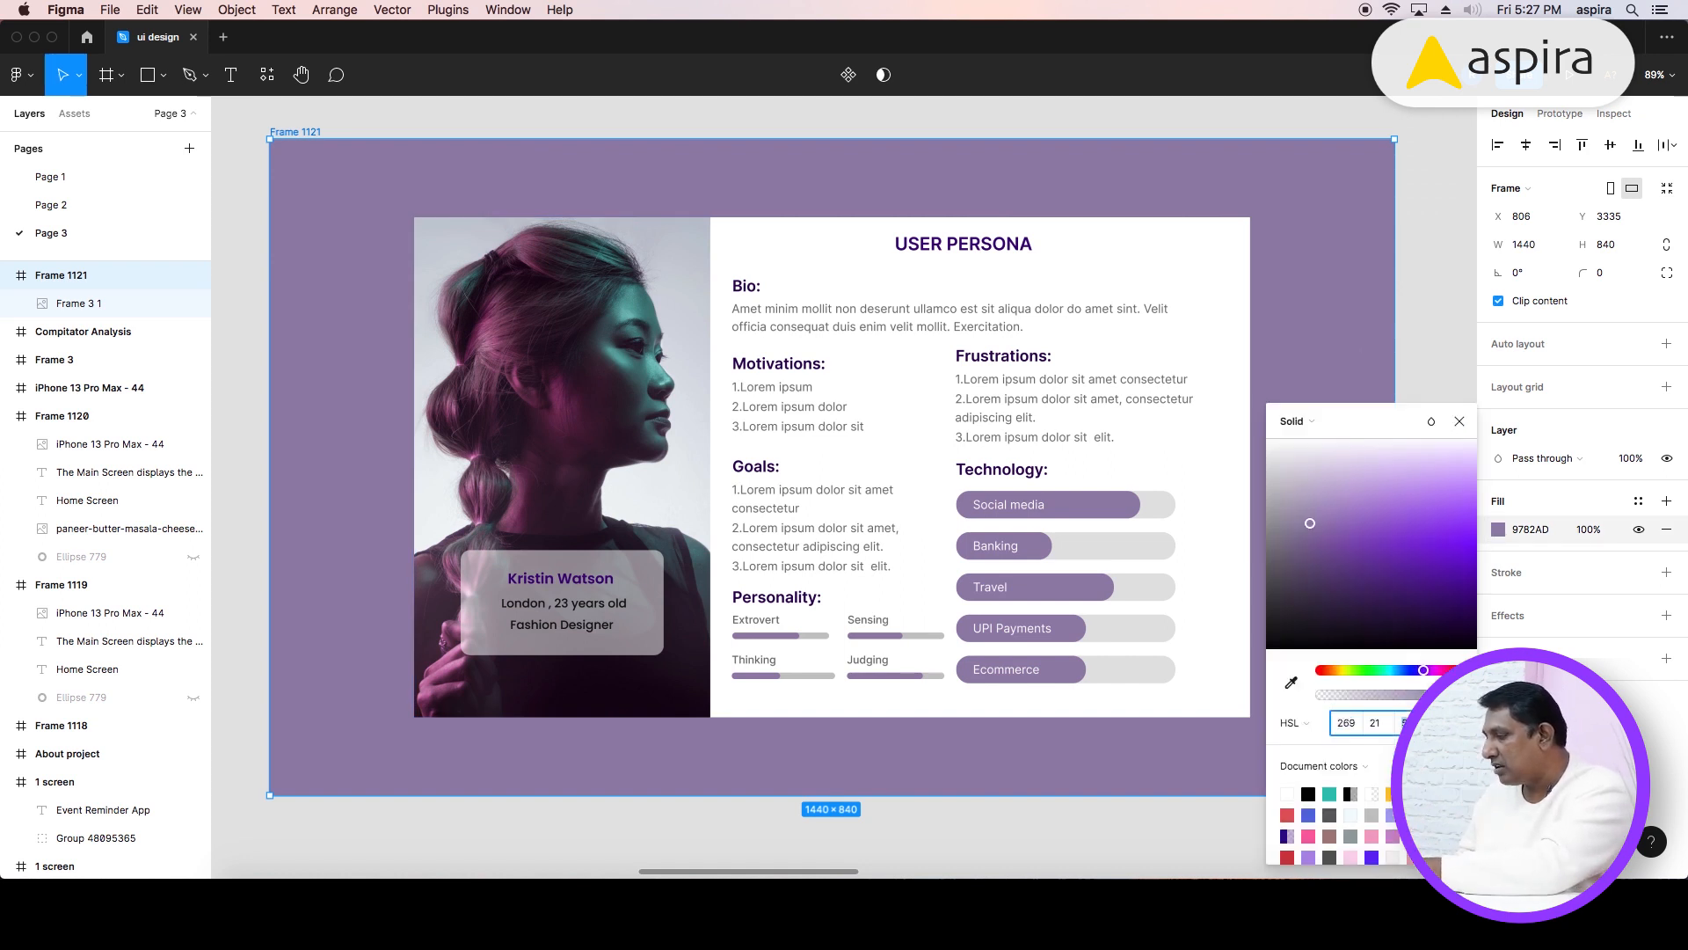
key("Return")
left_click(1409, 724)
type("90")
key("Return")
left_click(1379, 725)
type("60")
key("Return")
left_click(1377, 724)
type("80")
key("Return")
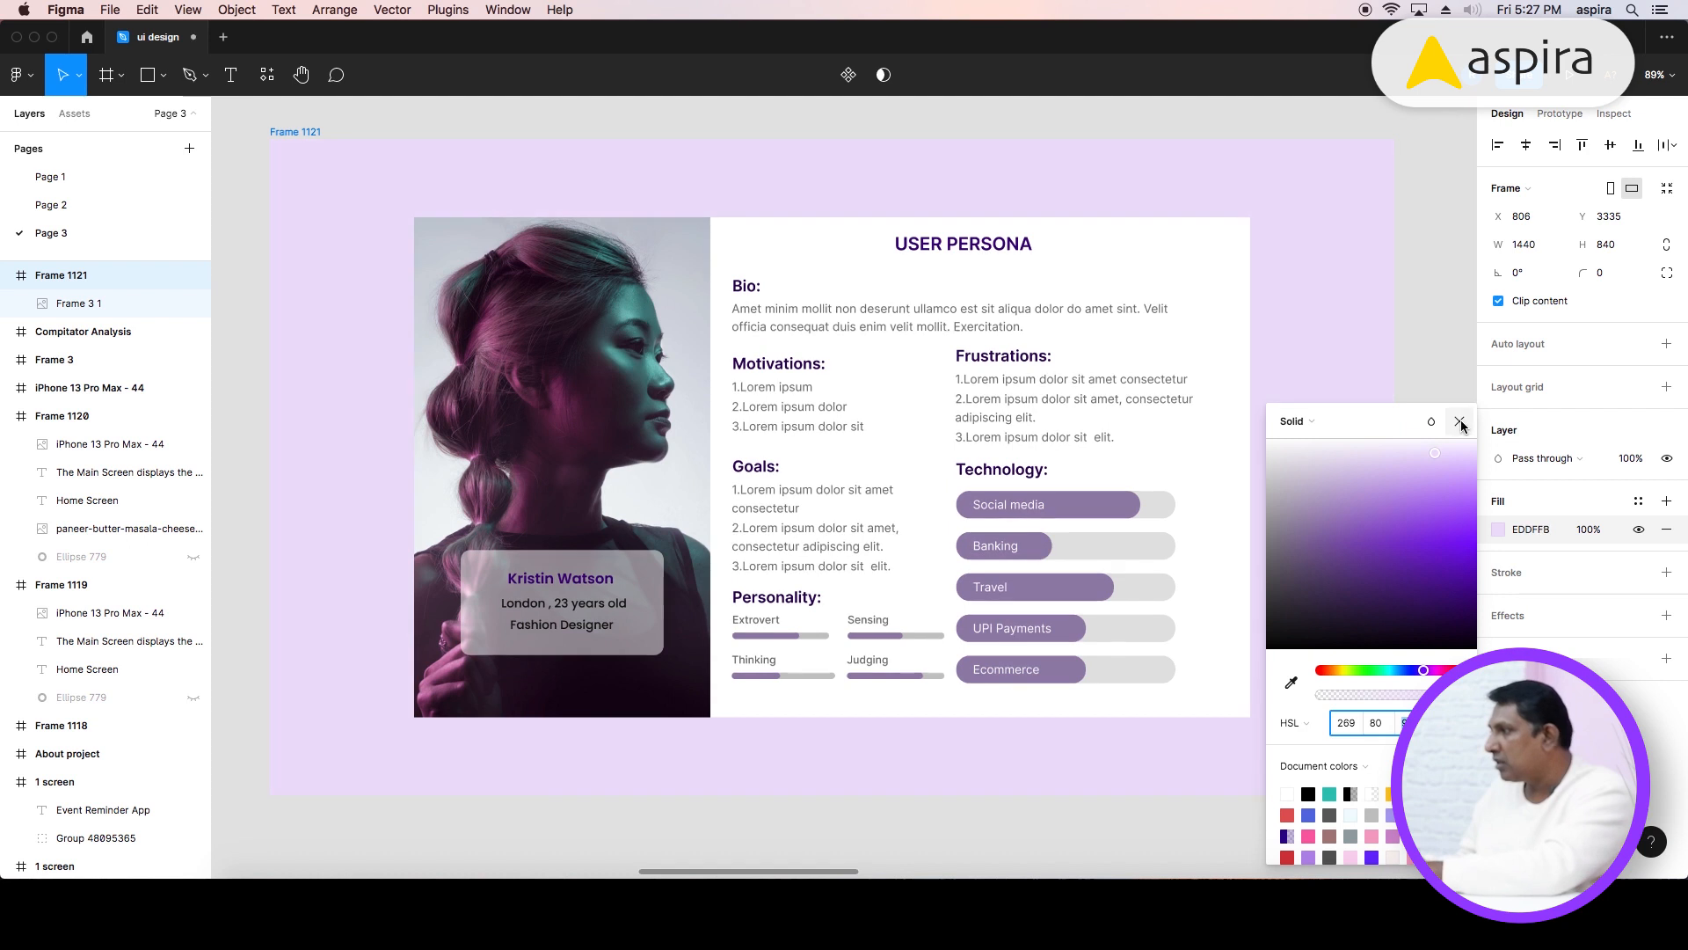
left_click(810, 149)
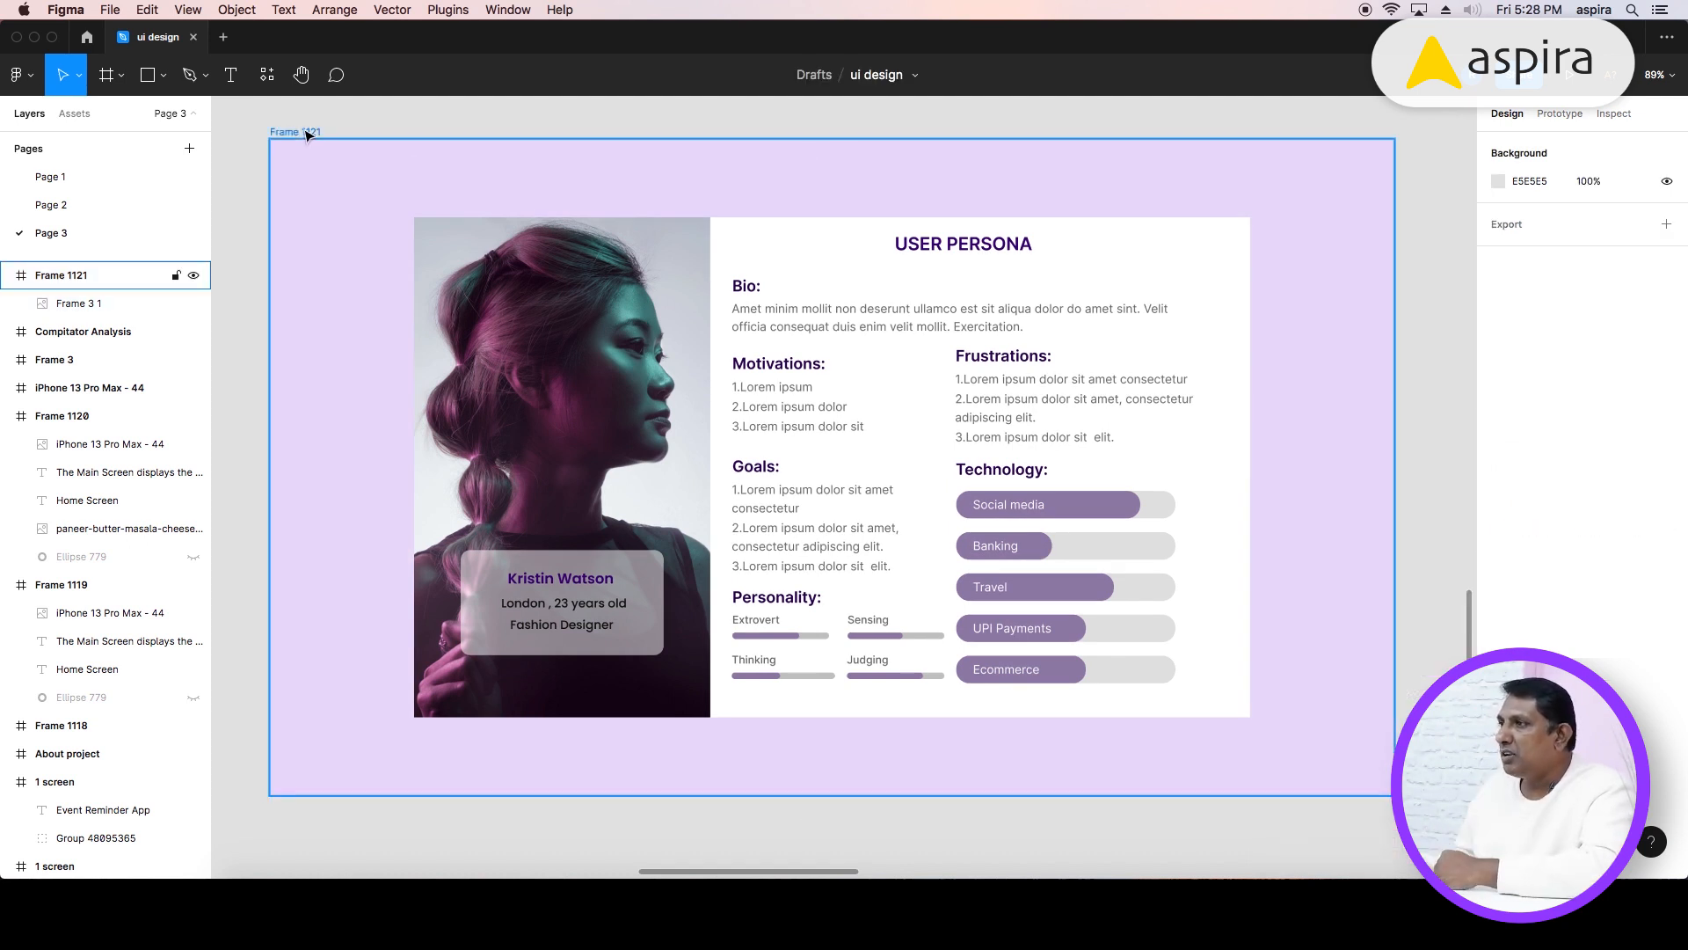
- Round the corners of the placed persona image with a radius of 30
left_click(668, 308)
left_click(1622, 252)
type("30")
key("Return")
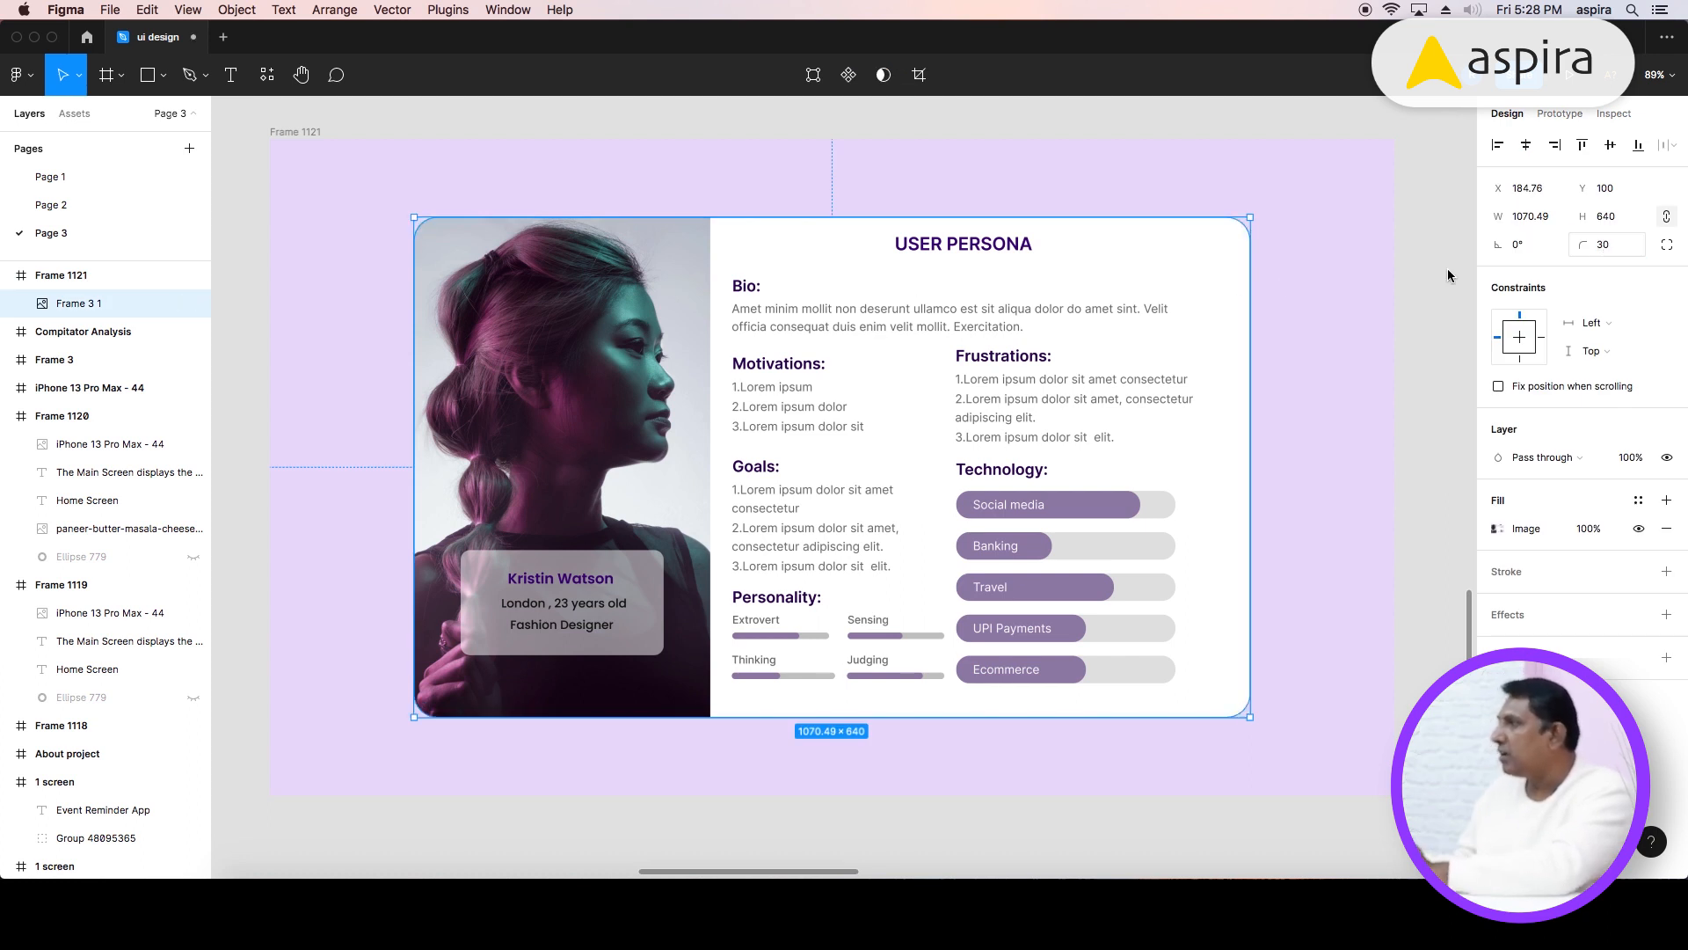
left_click(1363, 279)
left_click(1007, 305)
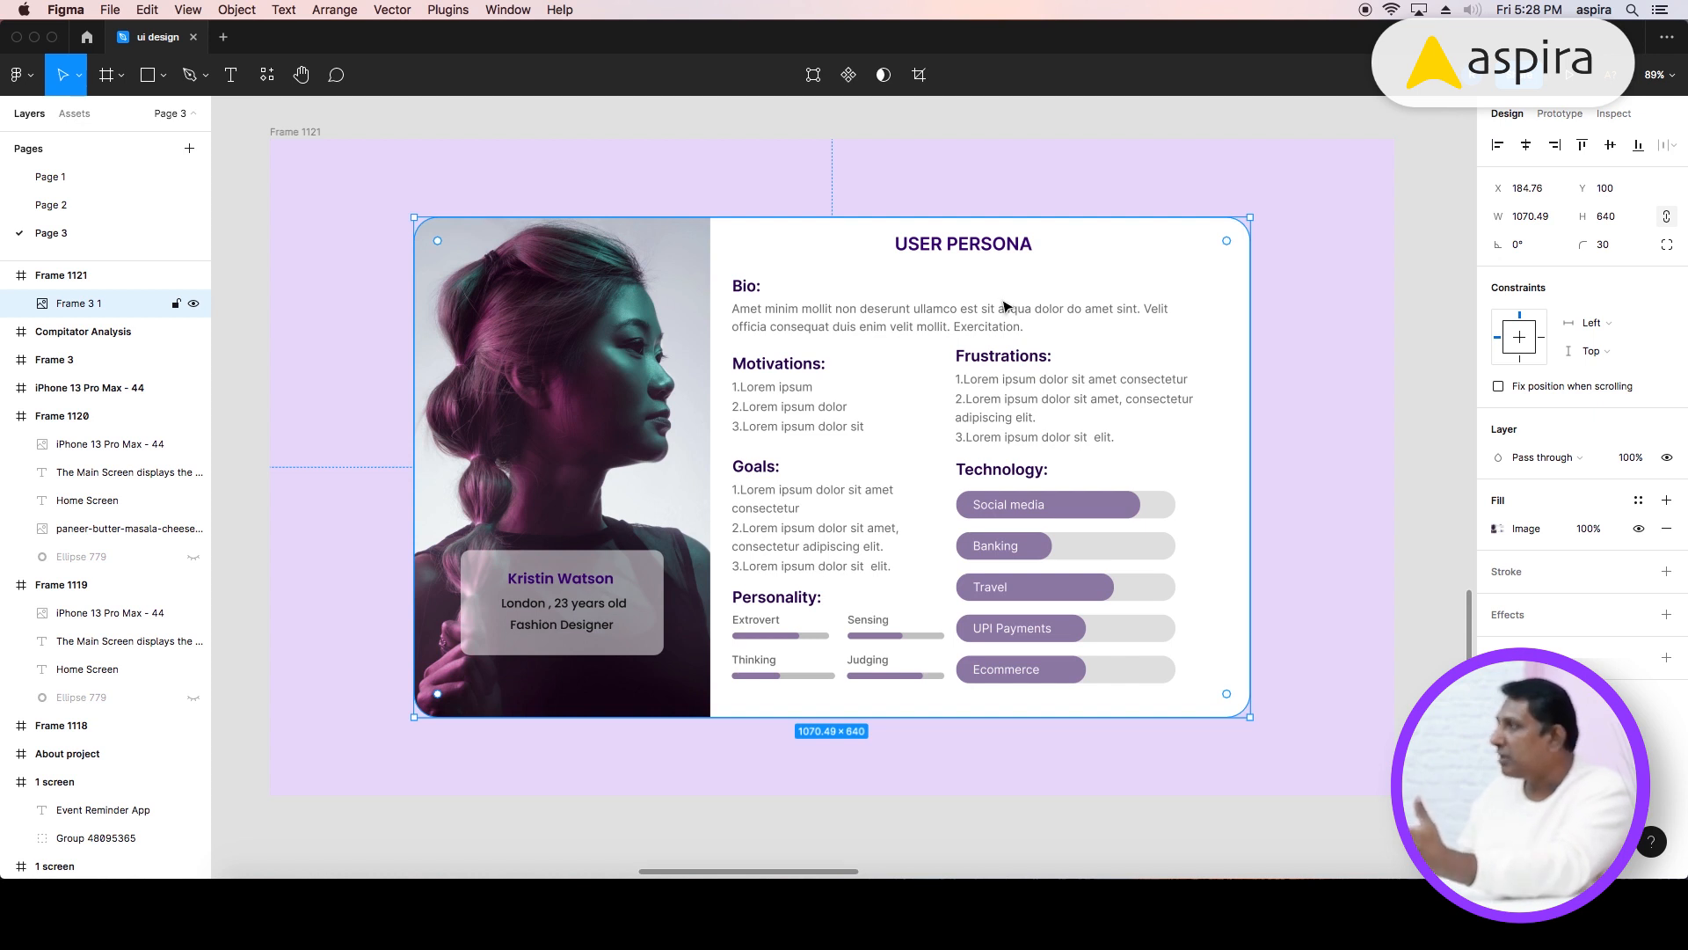
- Draw a rectangle about 1073 by 412 across the persona image and fill it with the purple sampled from the Travel bar
left_click(813, 186)
key("r")
left_click_drag(413, 257, 1251, 580)
key("i")
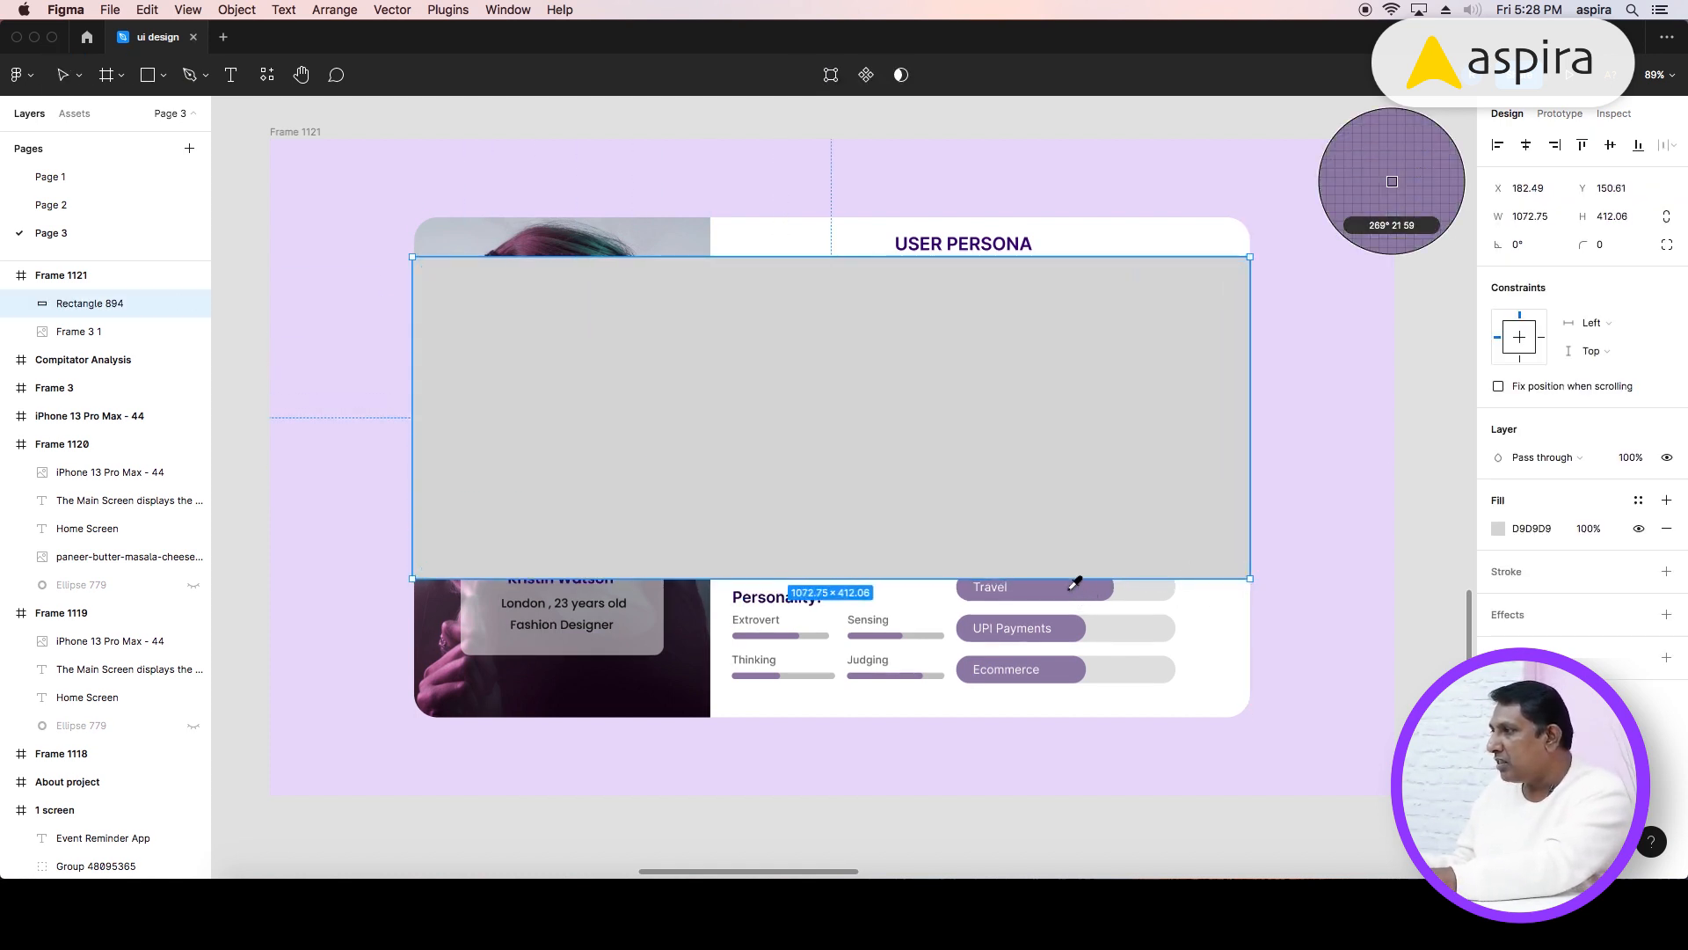
left_click(1076, 582)
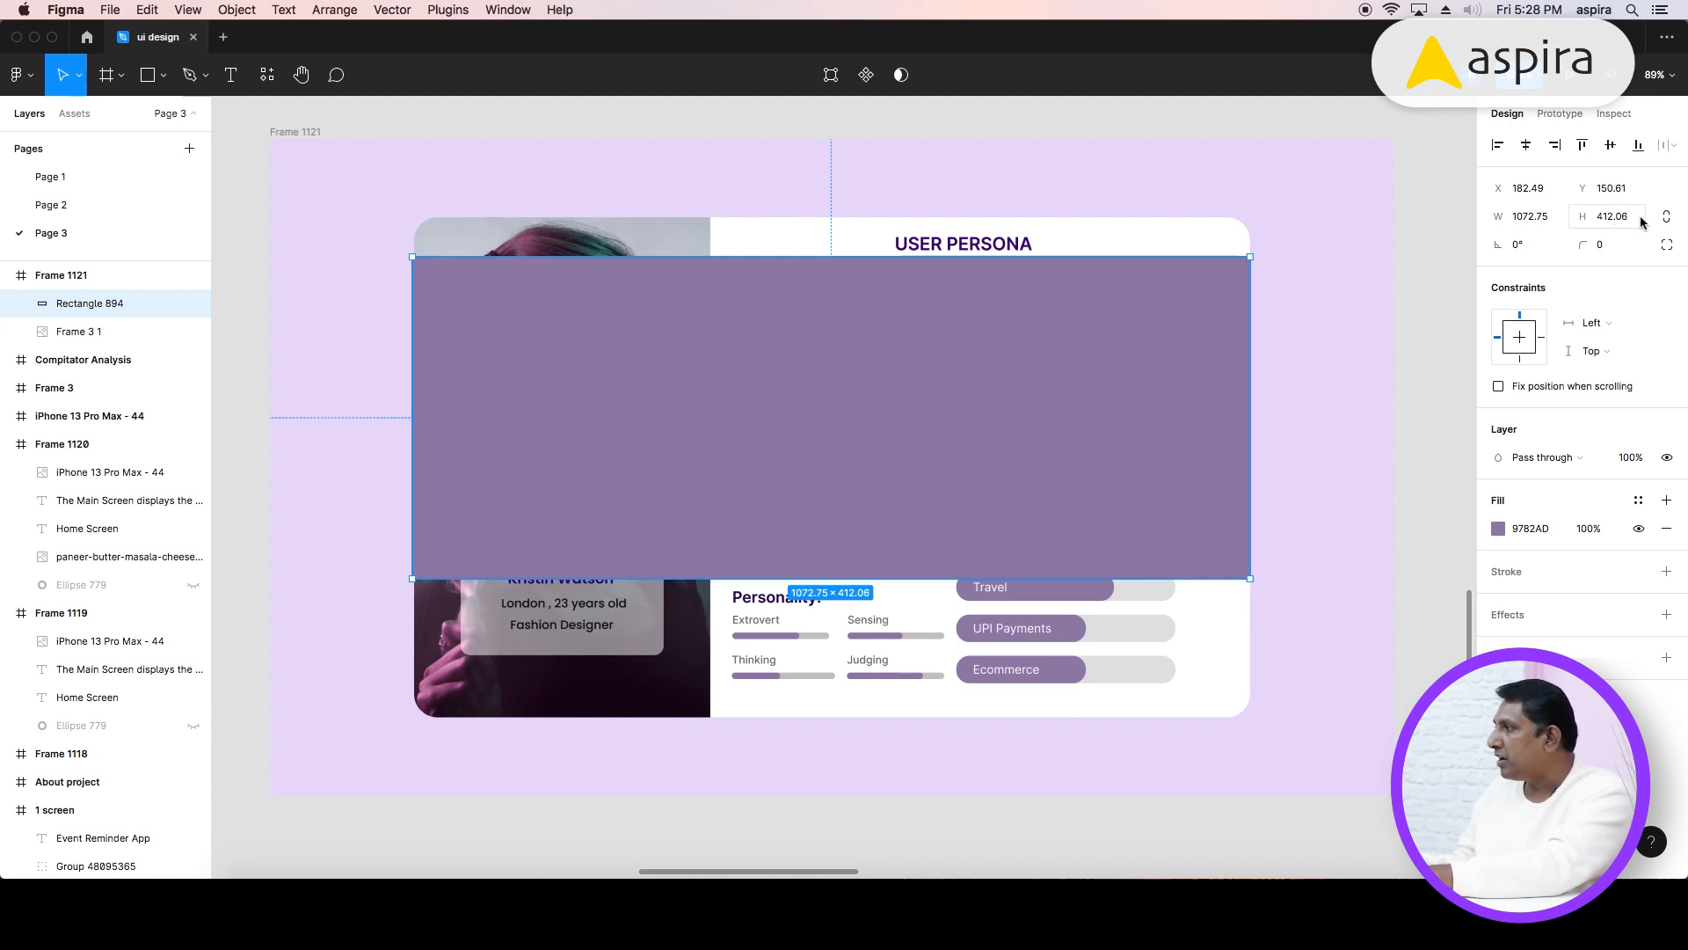
- Give the rectangle a corner radius of 30 and move it just past the image's lower edge, narrowed symmetrically to about 983 wide
left_click(1613, 248)
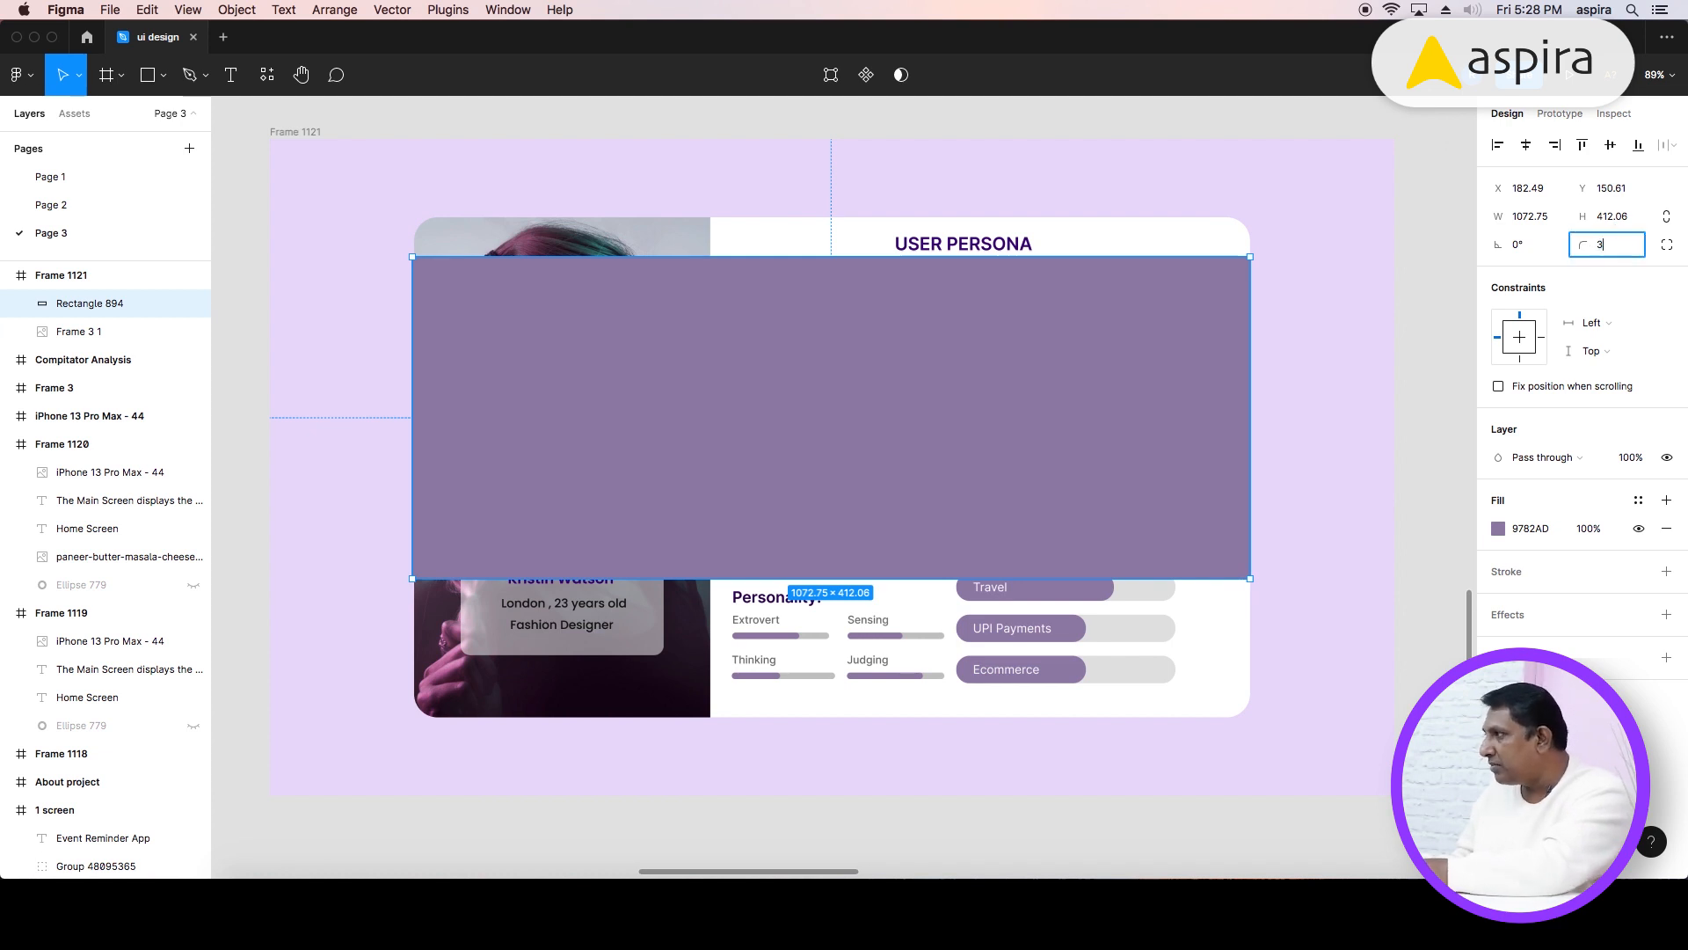
type("30")
key("Return")
left_click_drag(1000, 308, 991, 486)
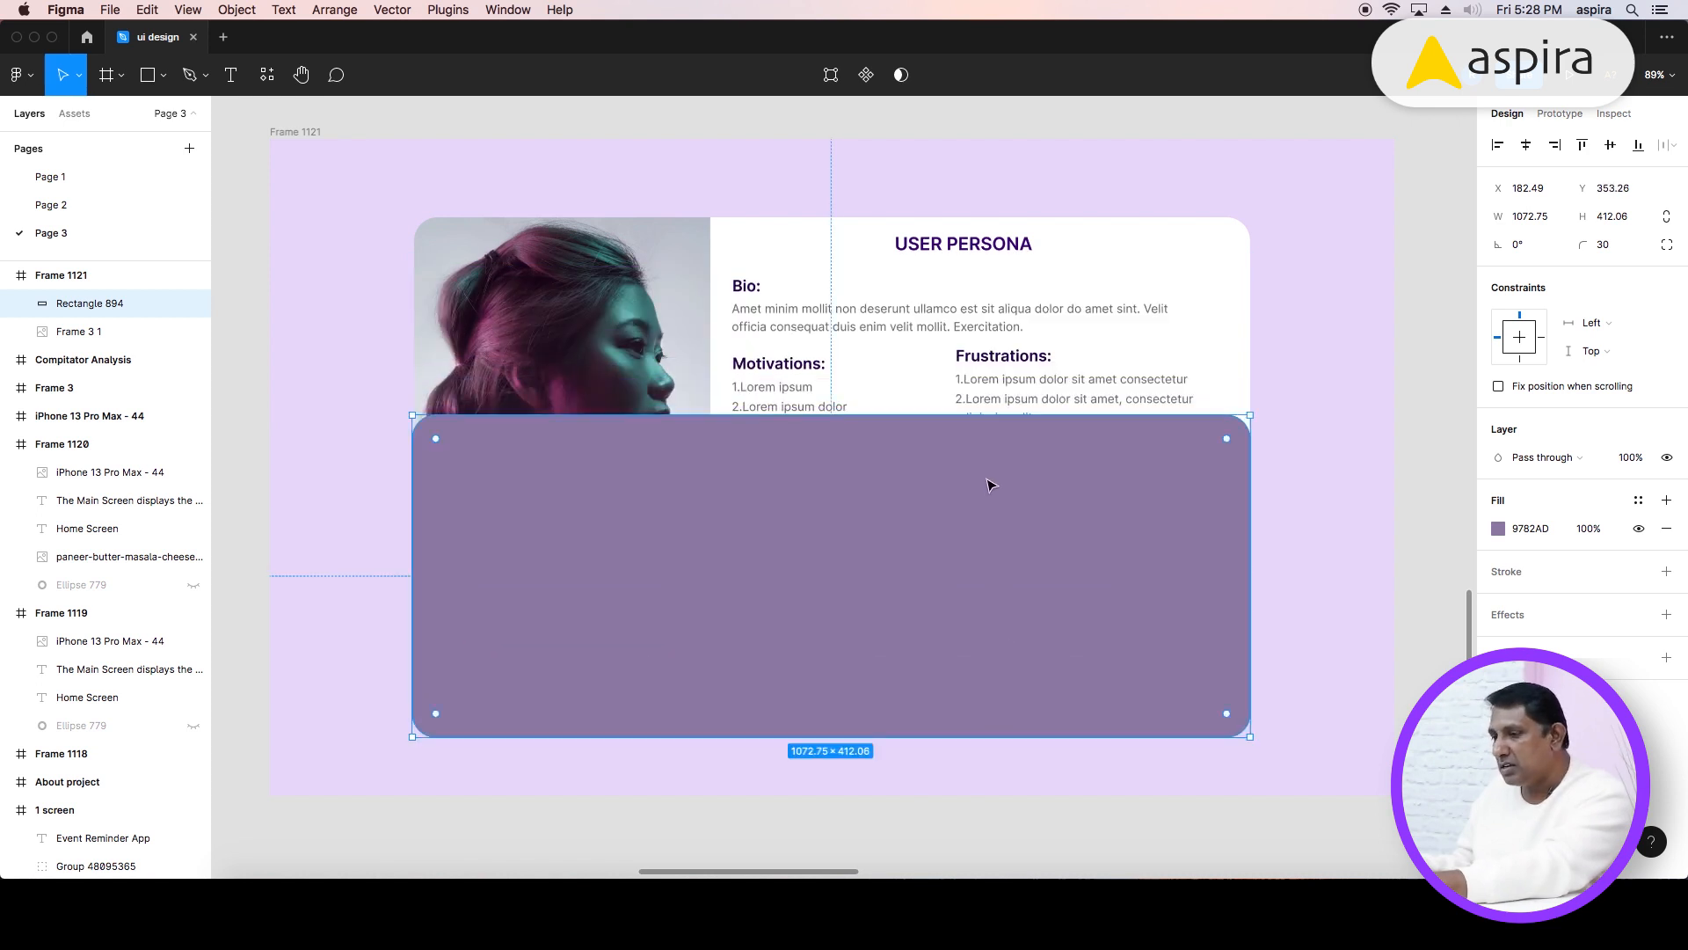
mouse_move(1247, 556)
left_mouse_down()
mouse_move(1149, 555)
mouse_move(1216, 556)
left_mouse_up()
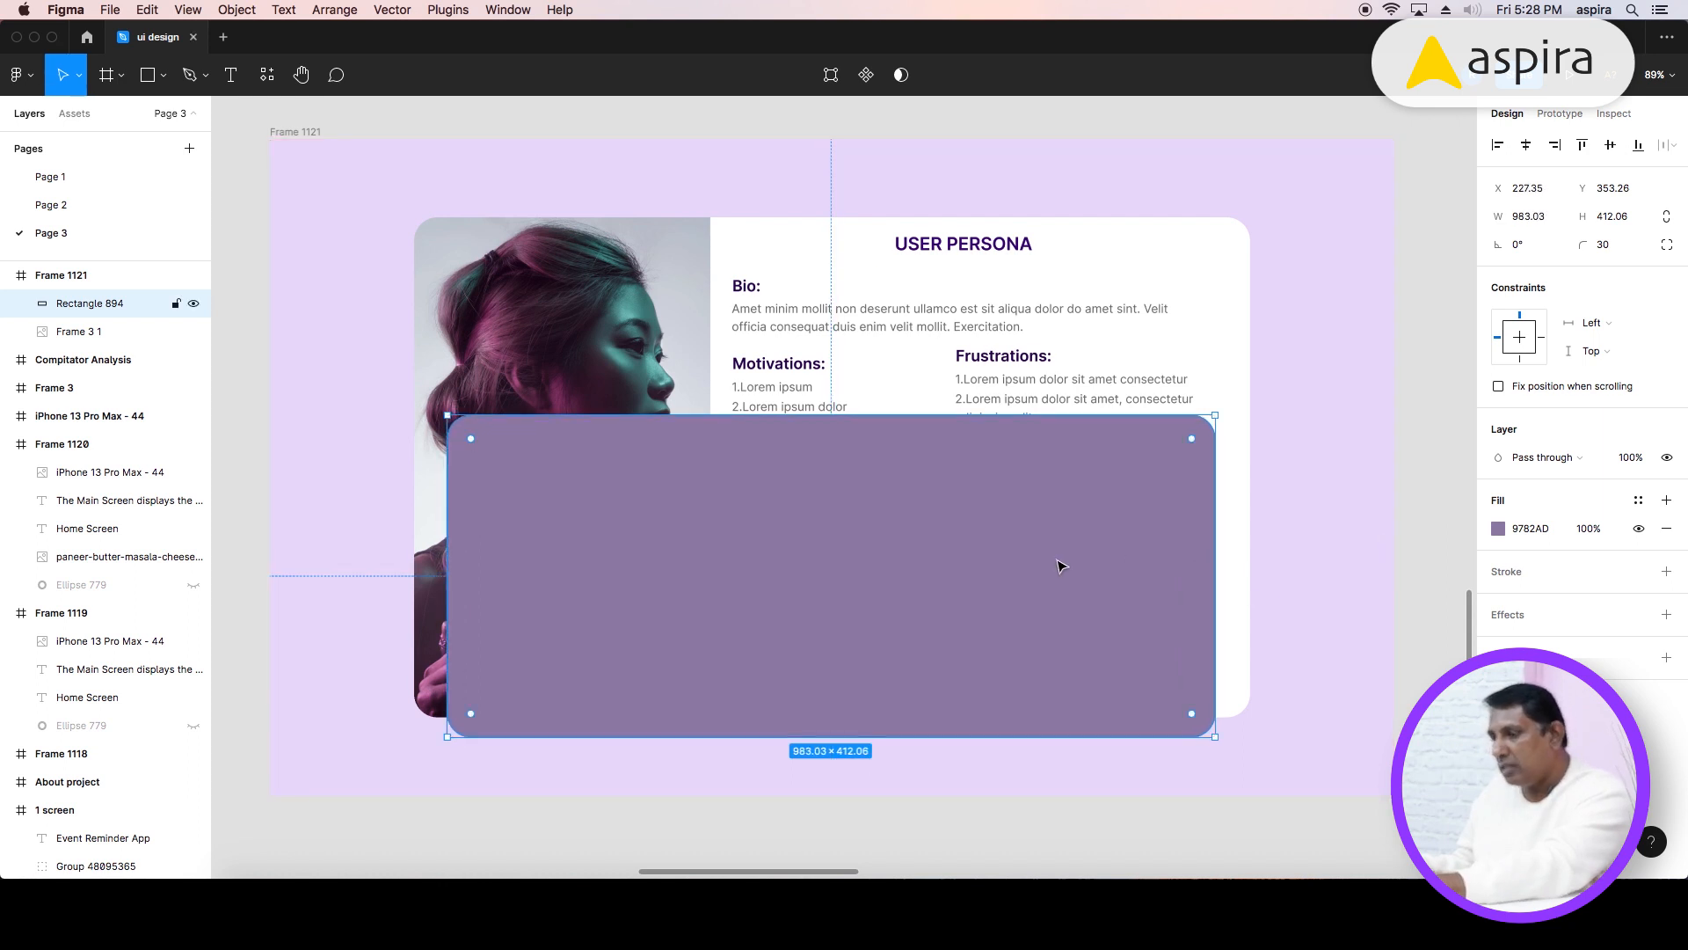
- Duplicate the purple rectangle slightly lower and narrow the copy symmetrically to about 920 wide
key("cmd+d")
left_click_drag(918, 555, 919, 593)
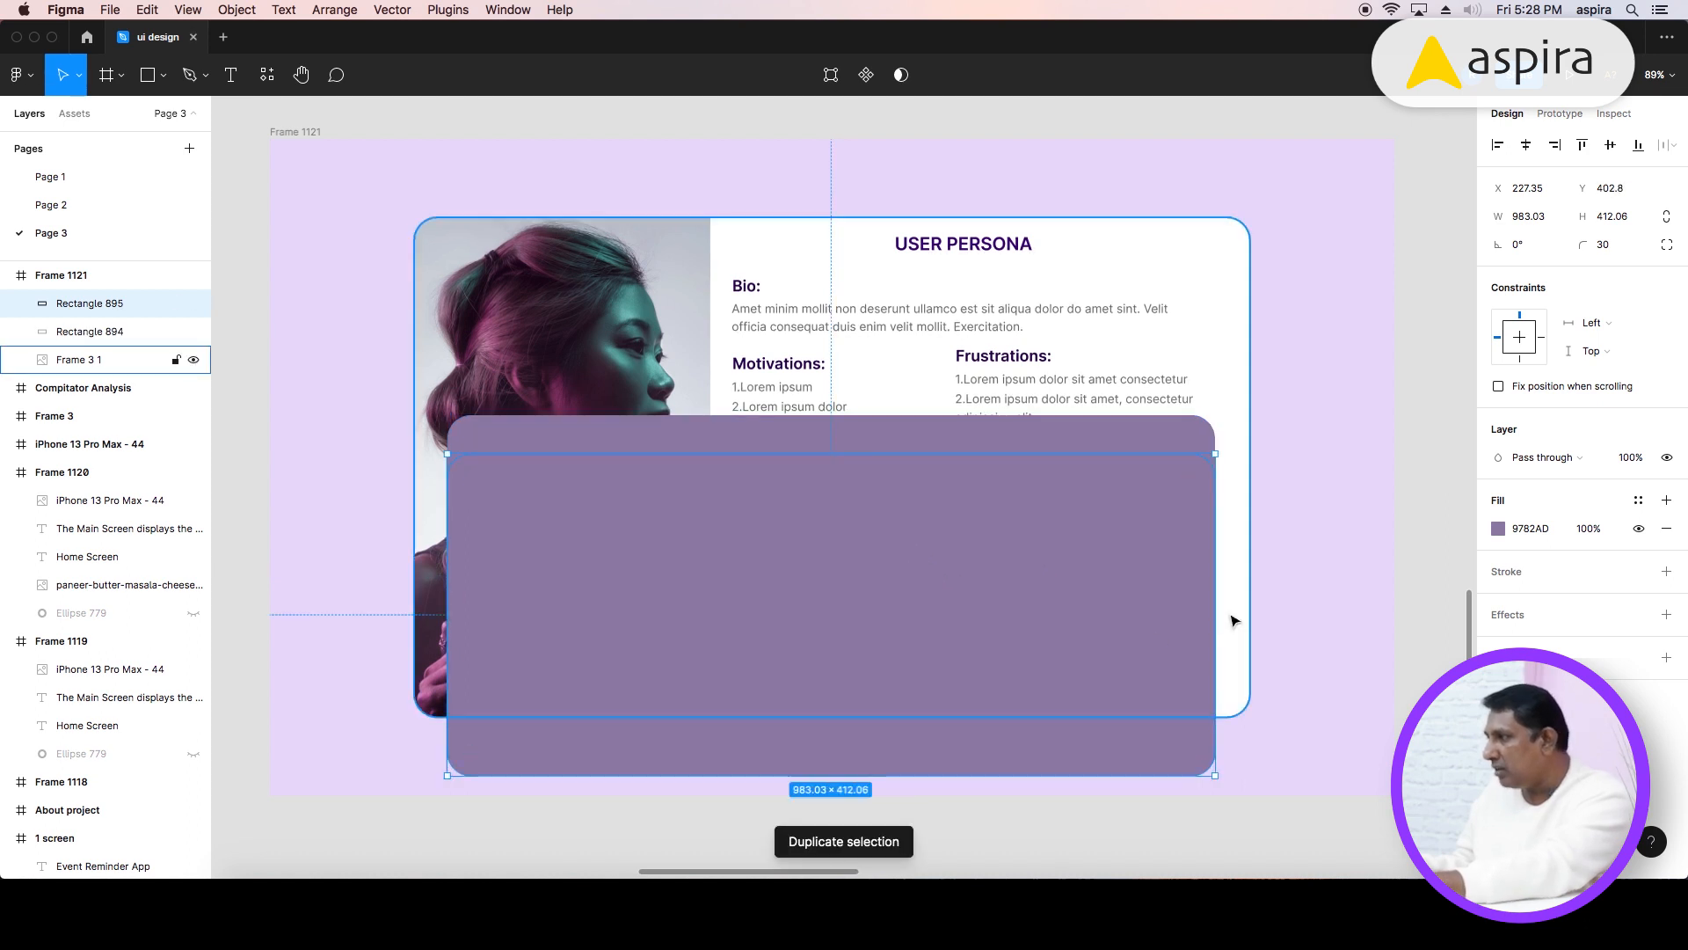
left_click_drag(1215, 620, 1191, 618)
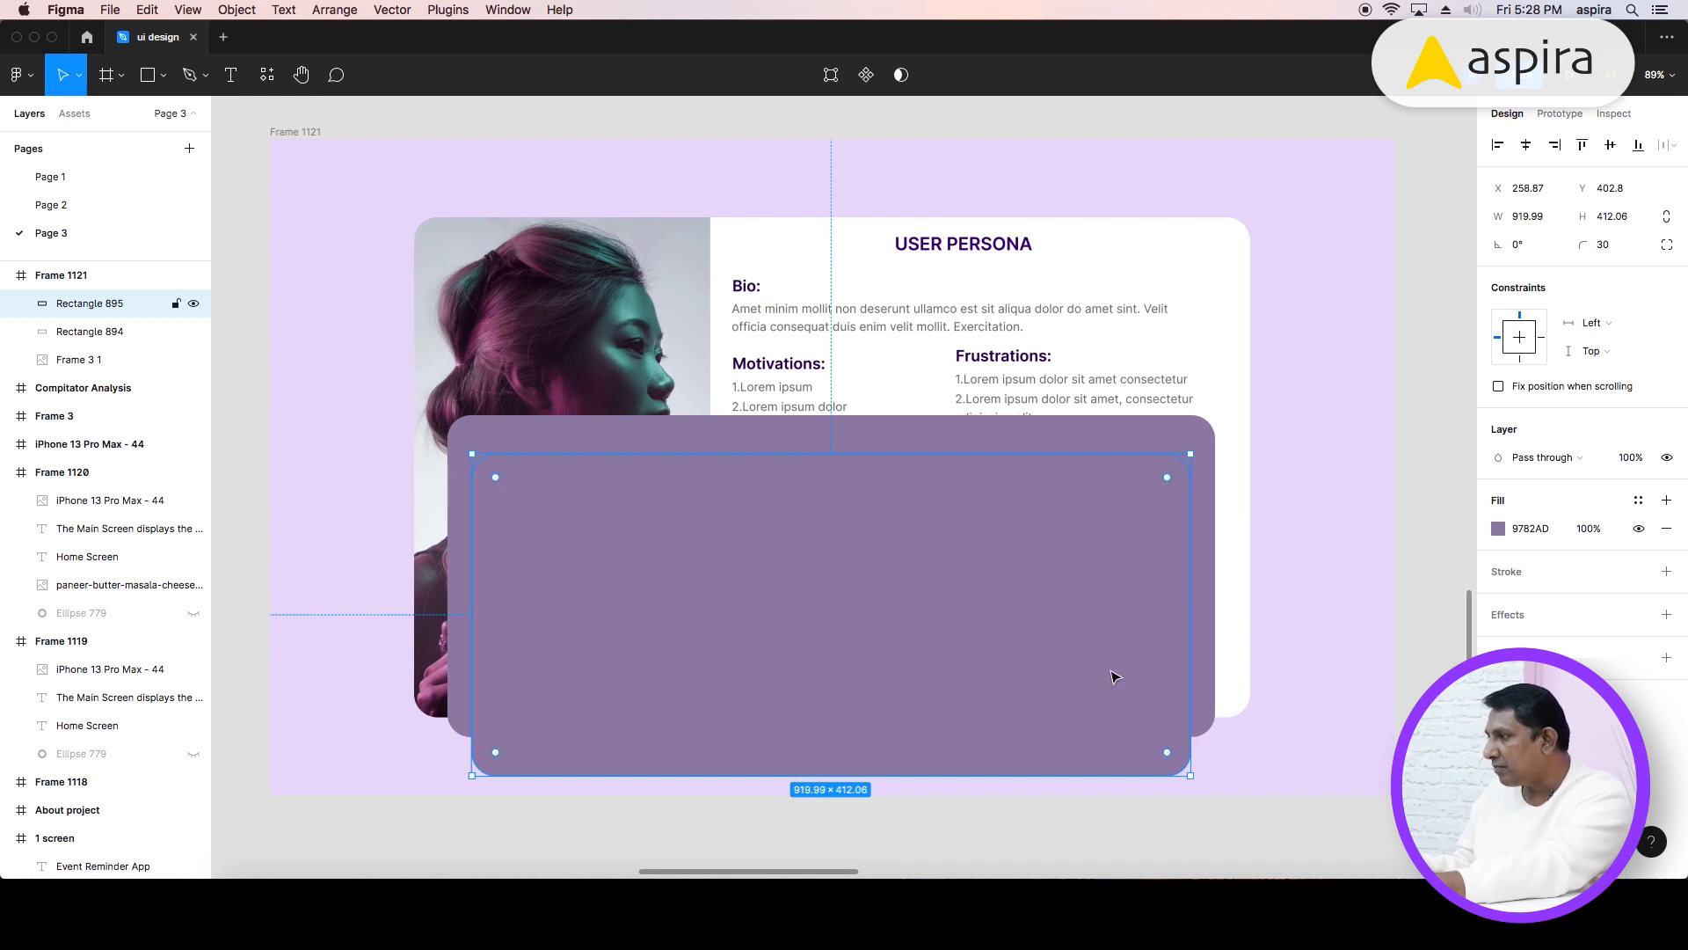
left_click_drag(1113, 671, 1116, 670)
- Stack both purple rectangles behind the persona image, with the narrower one at the very back
left_click(1017, 440, "shift")
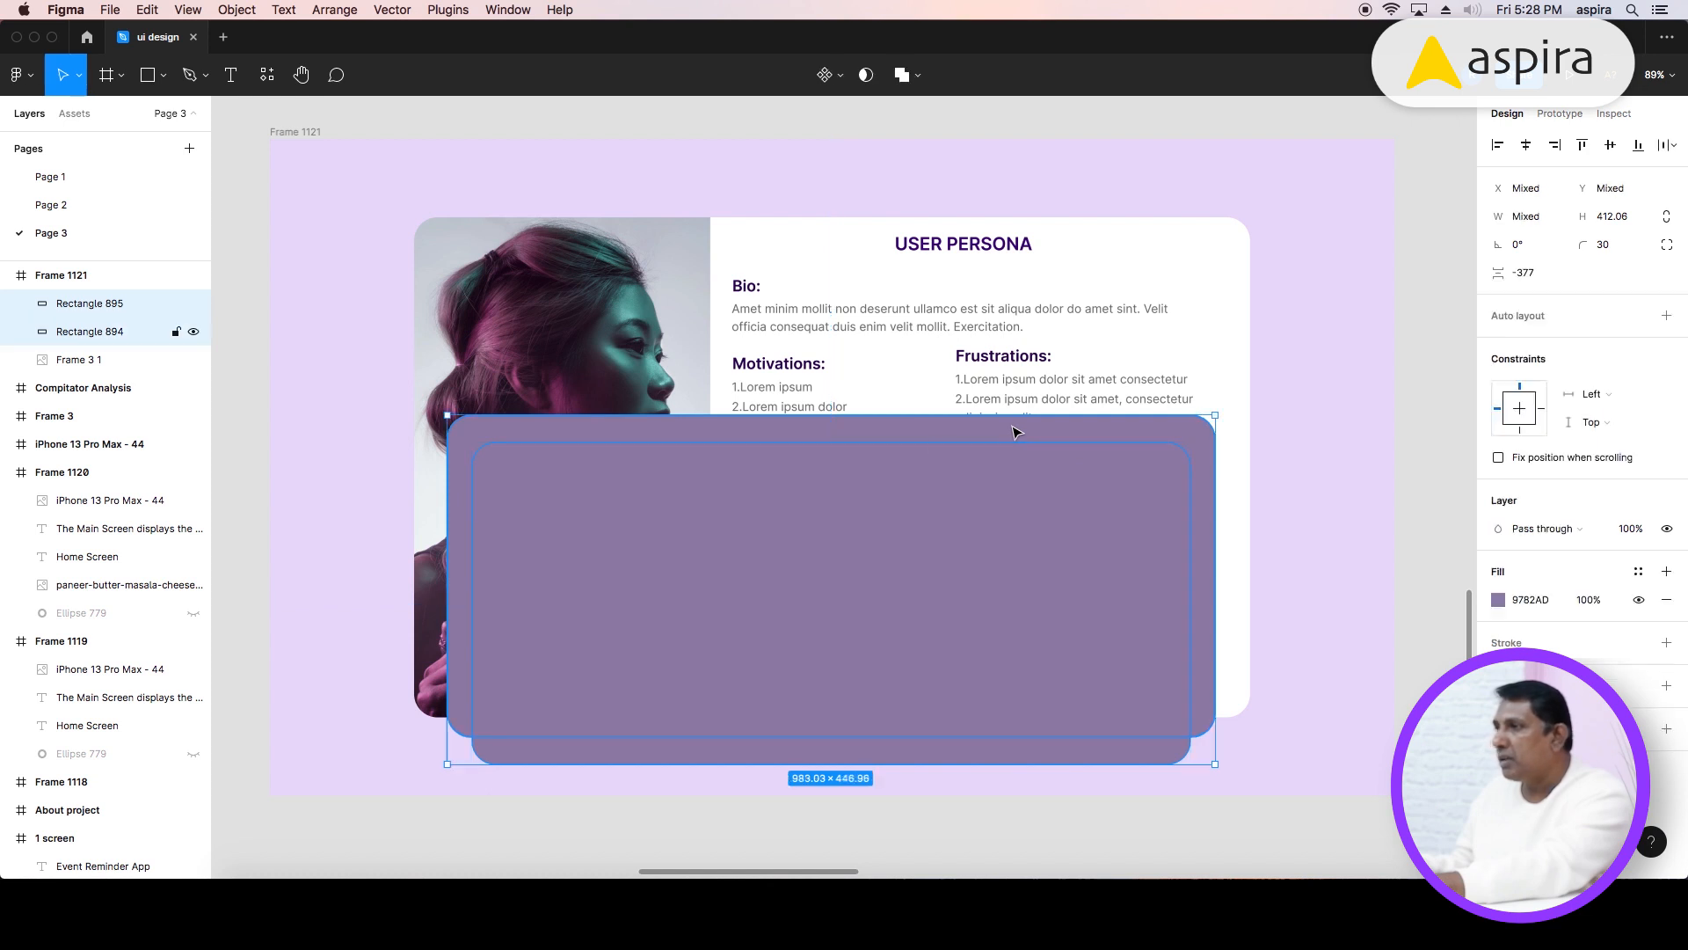
left_click_drag(109, 332, 97, 368)
left_click(106, 337)
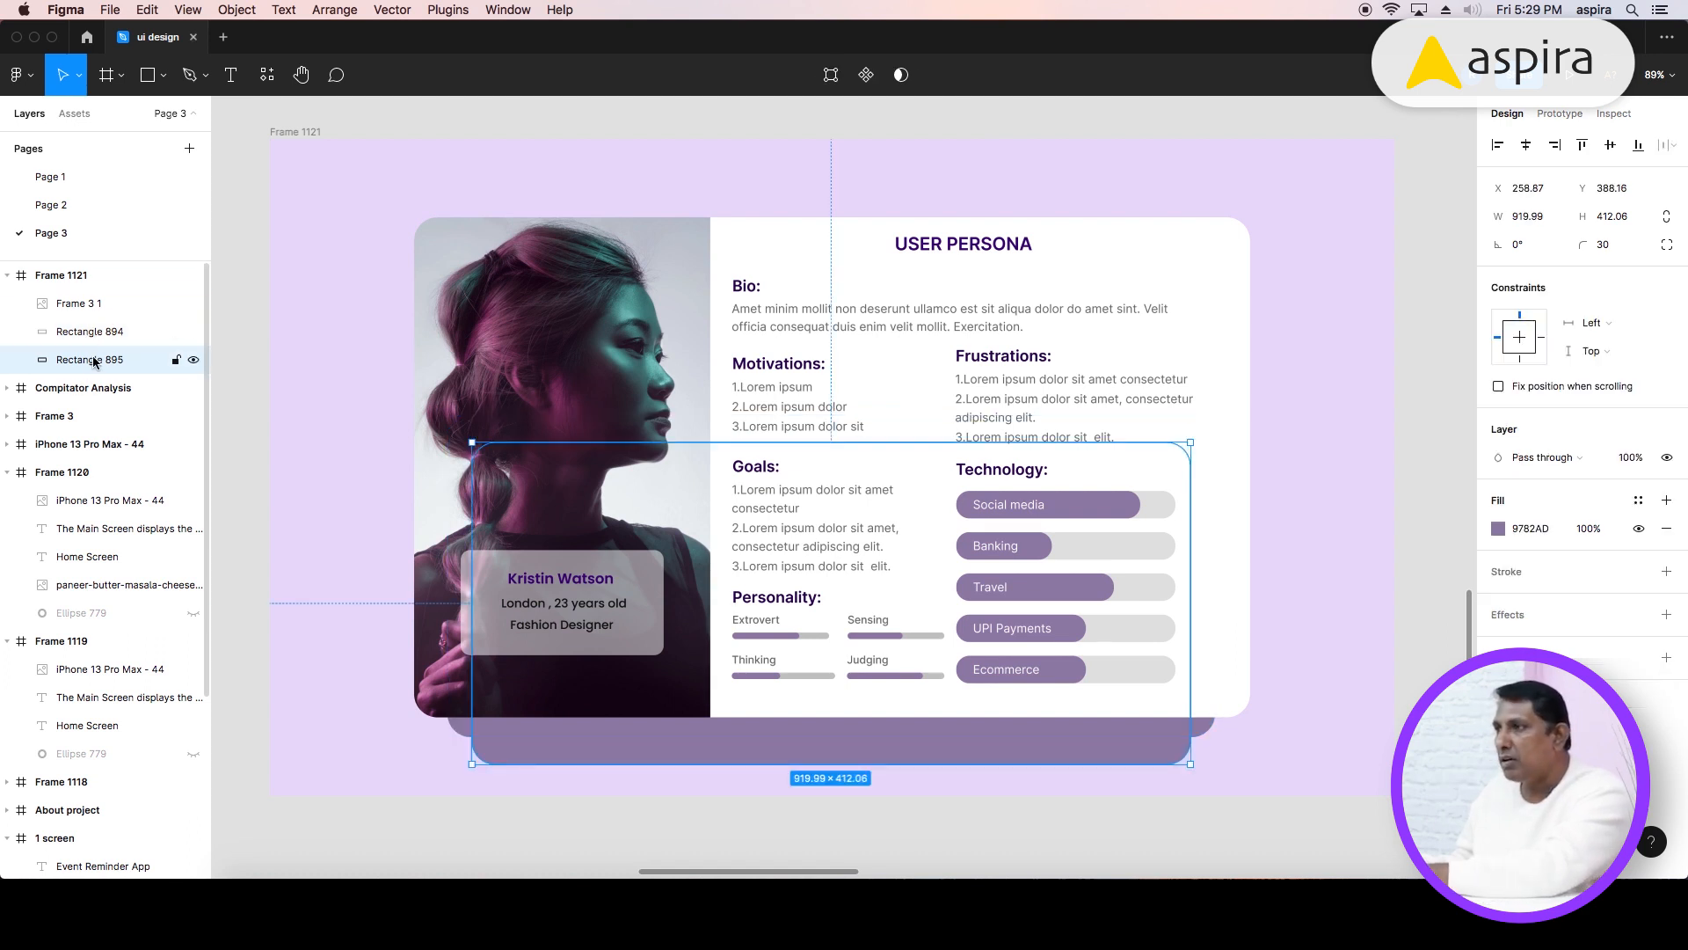
- Set the wider rectangle's opacity to 40% and the narrower back rectangle's opacity to 30%
key("2")
left_click(94, 335)
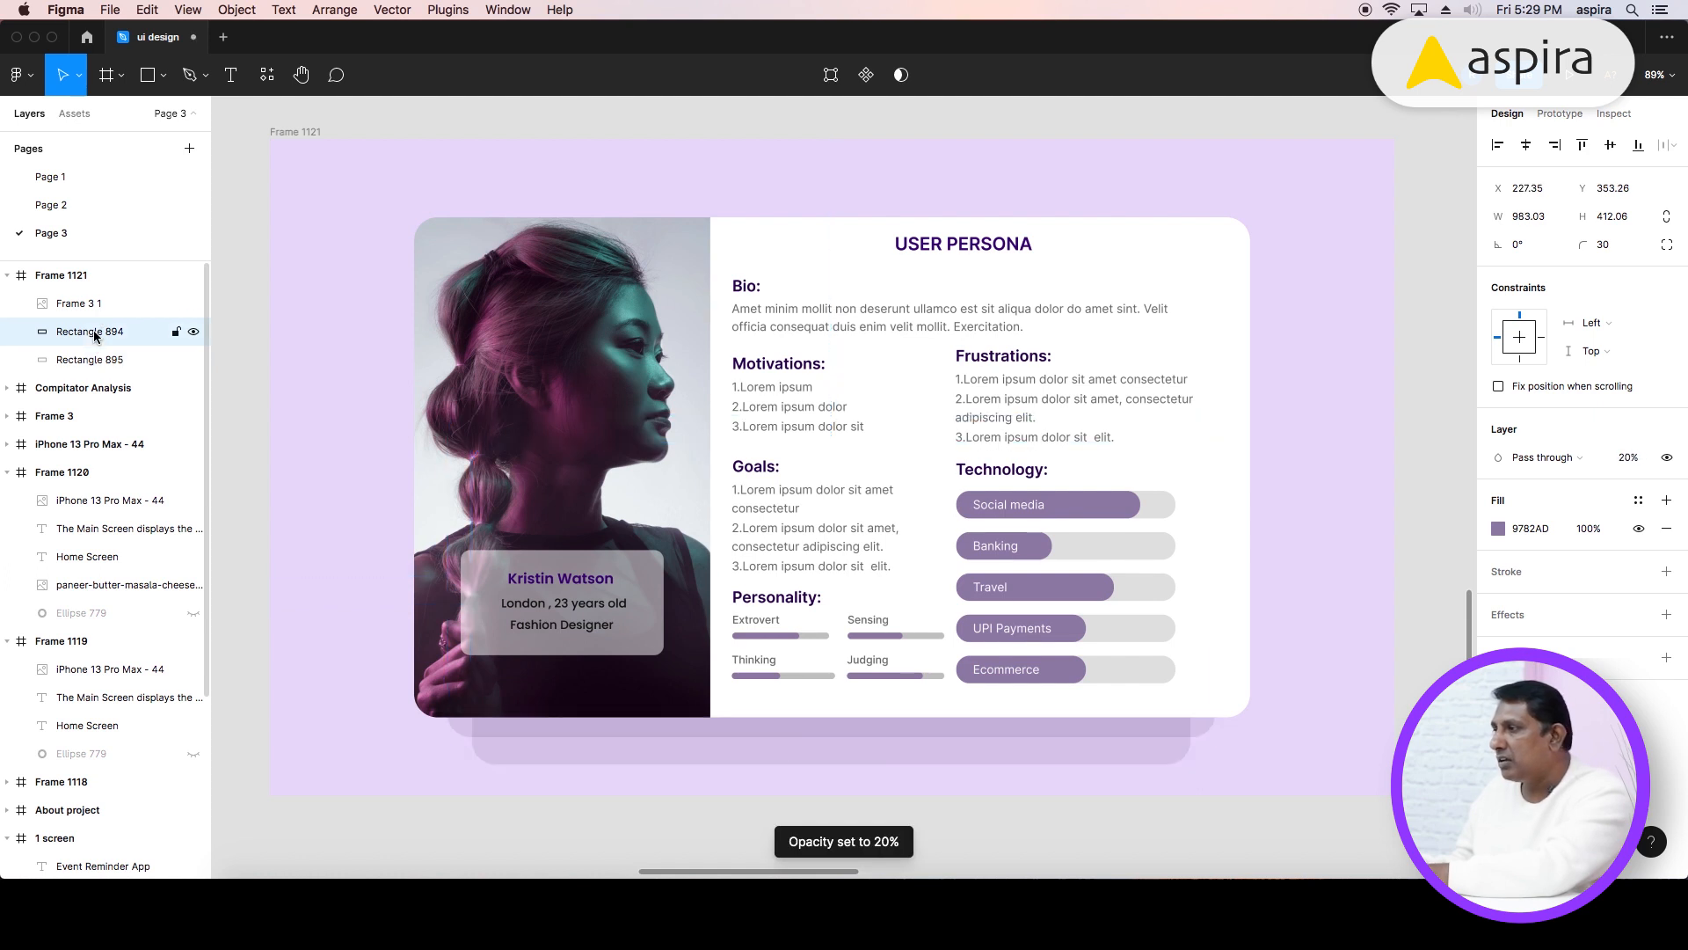
key("4")
left_click(90, 360)
key("3")
- Nudge the narrower back rectangle up by about 9 px so less of it extends below the wider one
key("Up")
key("Up")
key("Up")
key("Up")
key("Up")
key("Up")
key("Up")
left_click(1359, 763)
- Fill the wider rectangle with the tint sampled from its own visible strip and set its opacity to 100%
left_click(1205, 727)
key("i")
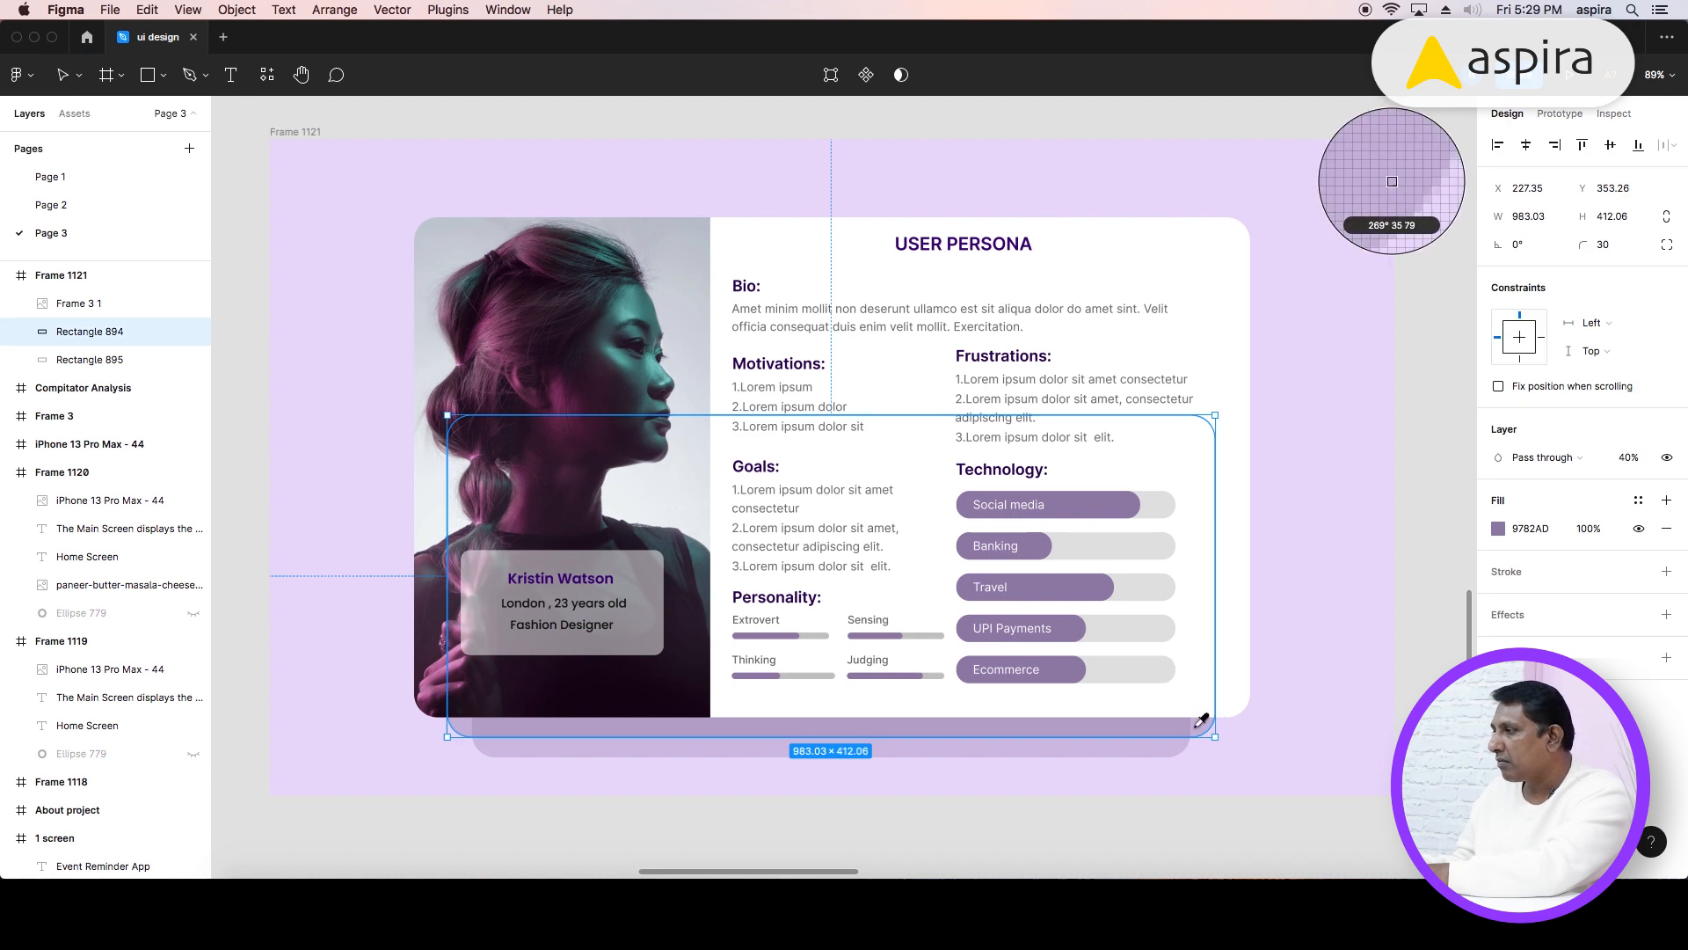
left_click(1209, 725)
key("0")
- Set the narrower back rectangle's opacity to 100% and fill it with a slightly deeper light purple
left_click(1138, 752)
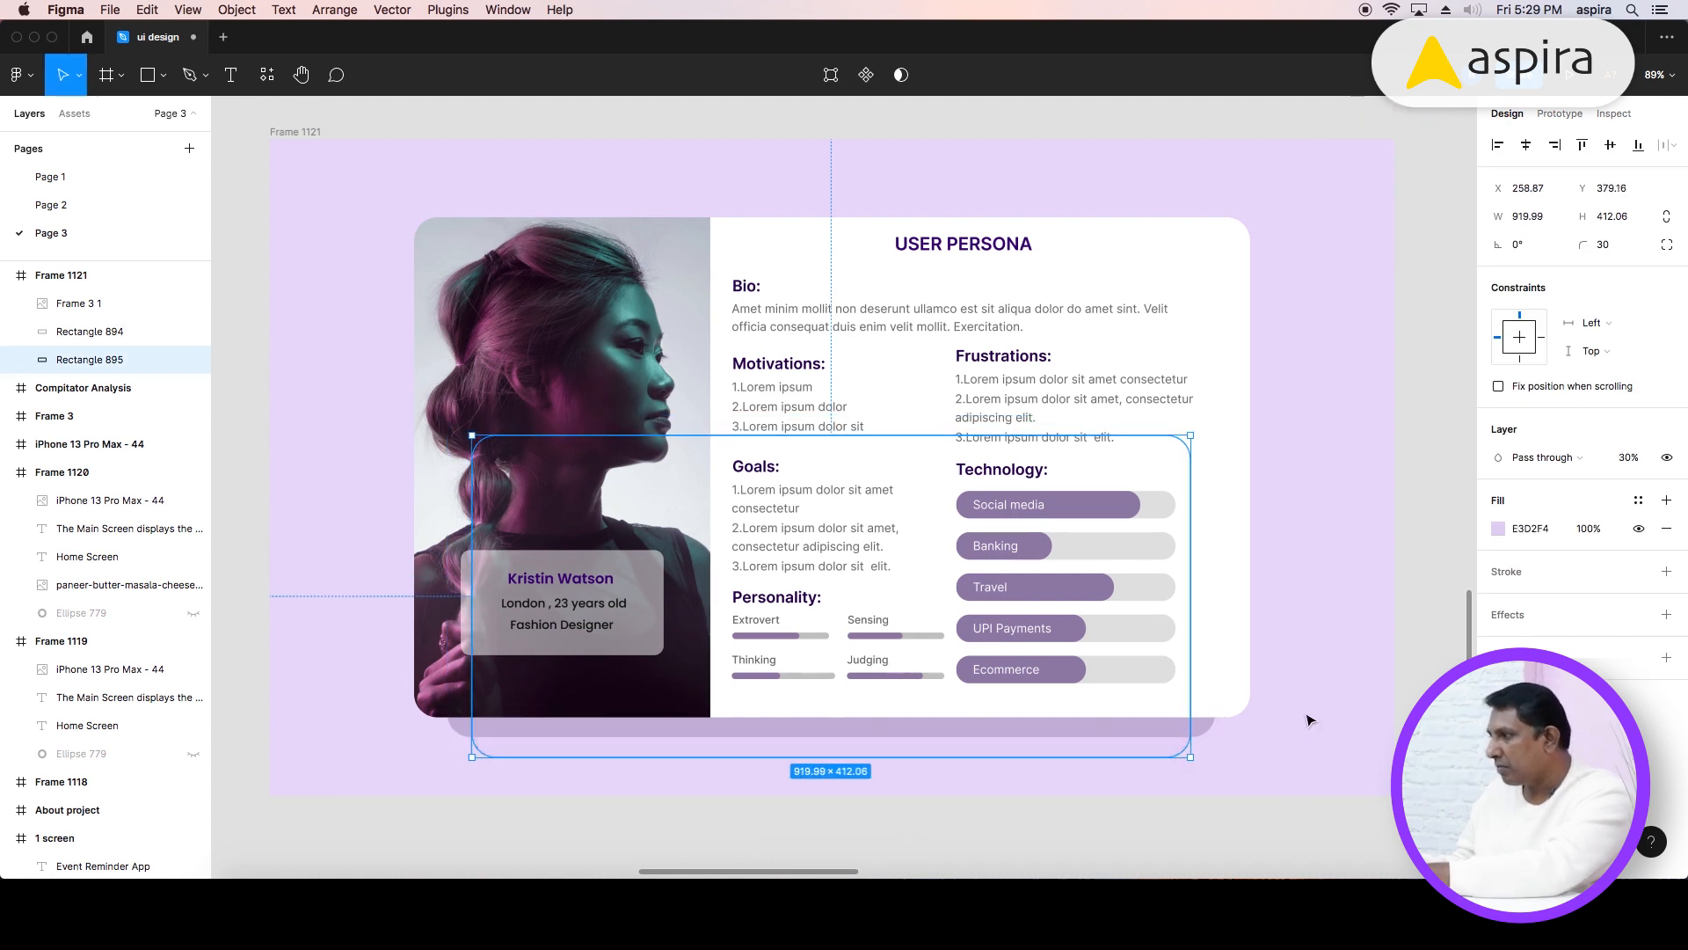
left_click(1328, 728)
left_click(1187, 746)
left_click(1499, 529)
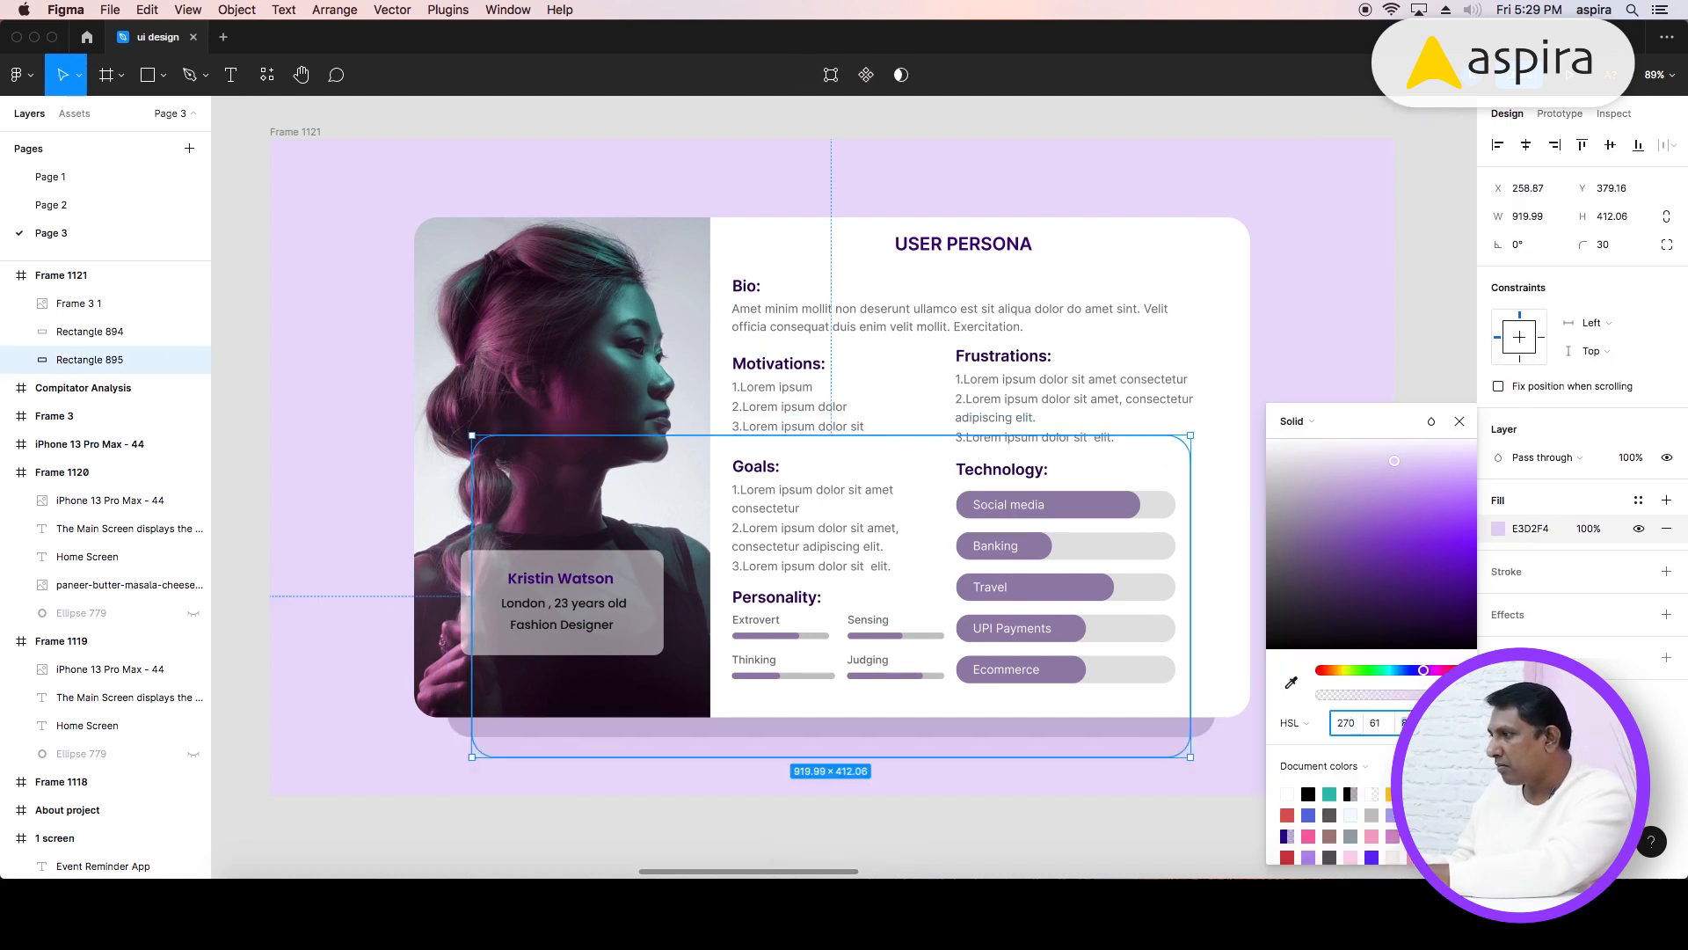
left_click(1321, 460)
- Change the wider rectangle's fill to the muted purple BAA3D2
left_click(1205, 727)
left_click(1498, 529)
left_click(1338, 493)
left_click(1463, 423)
left_click(1414, 448)
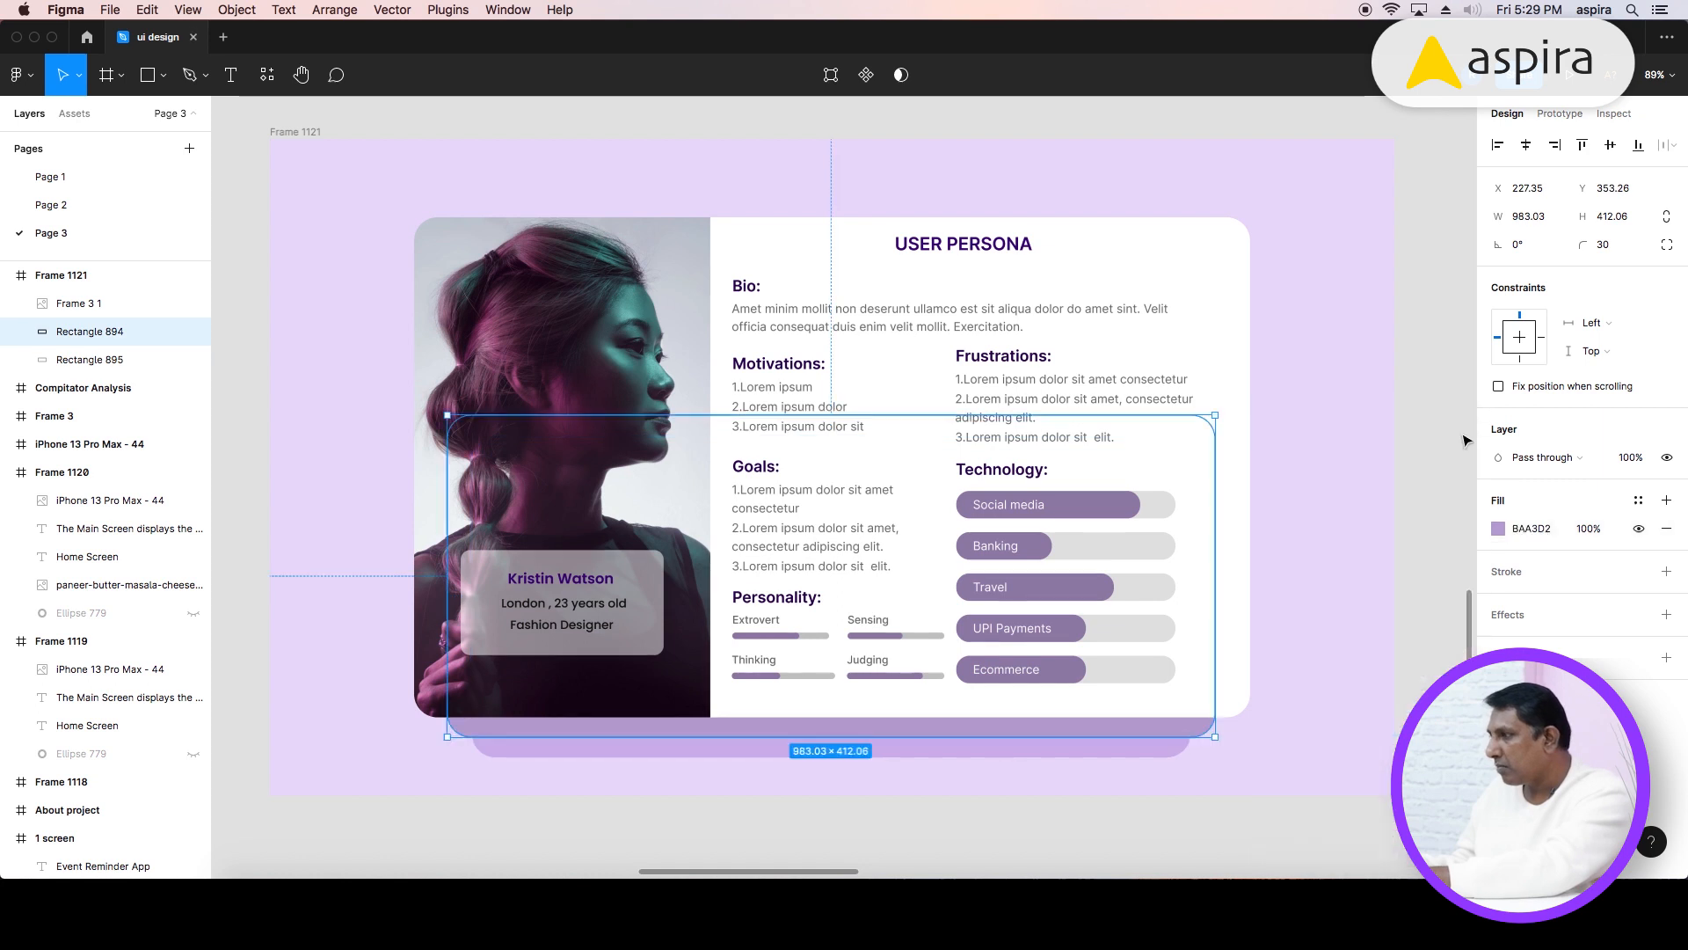
- Increase the presentation frame's height to 920
key("super+minus")
left_click(560, 282)
left_click(1623, 251)
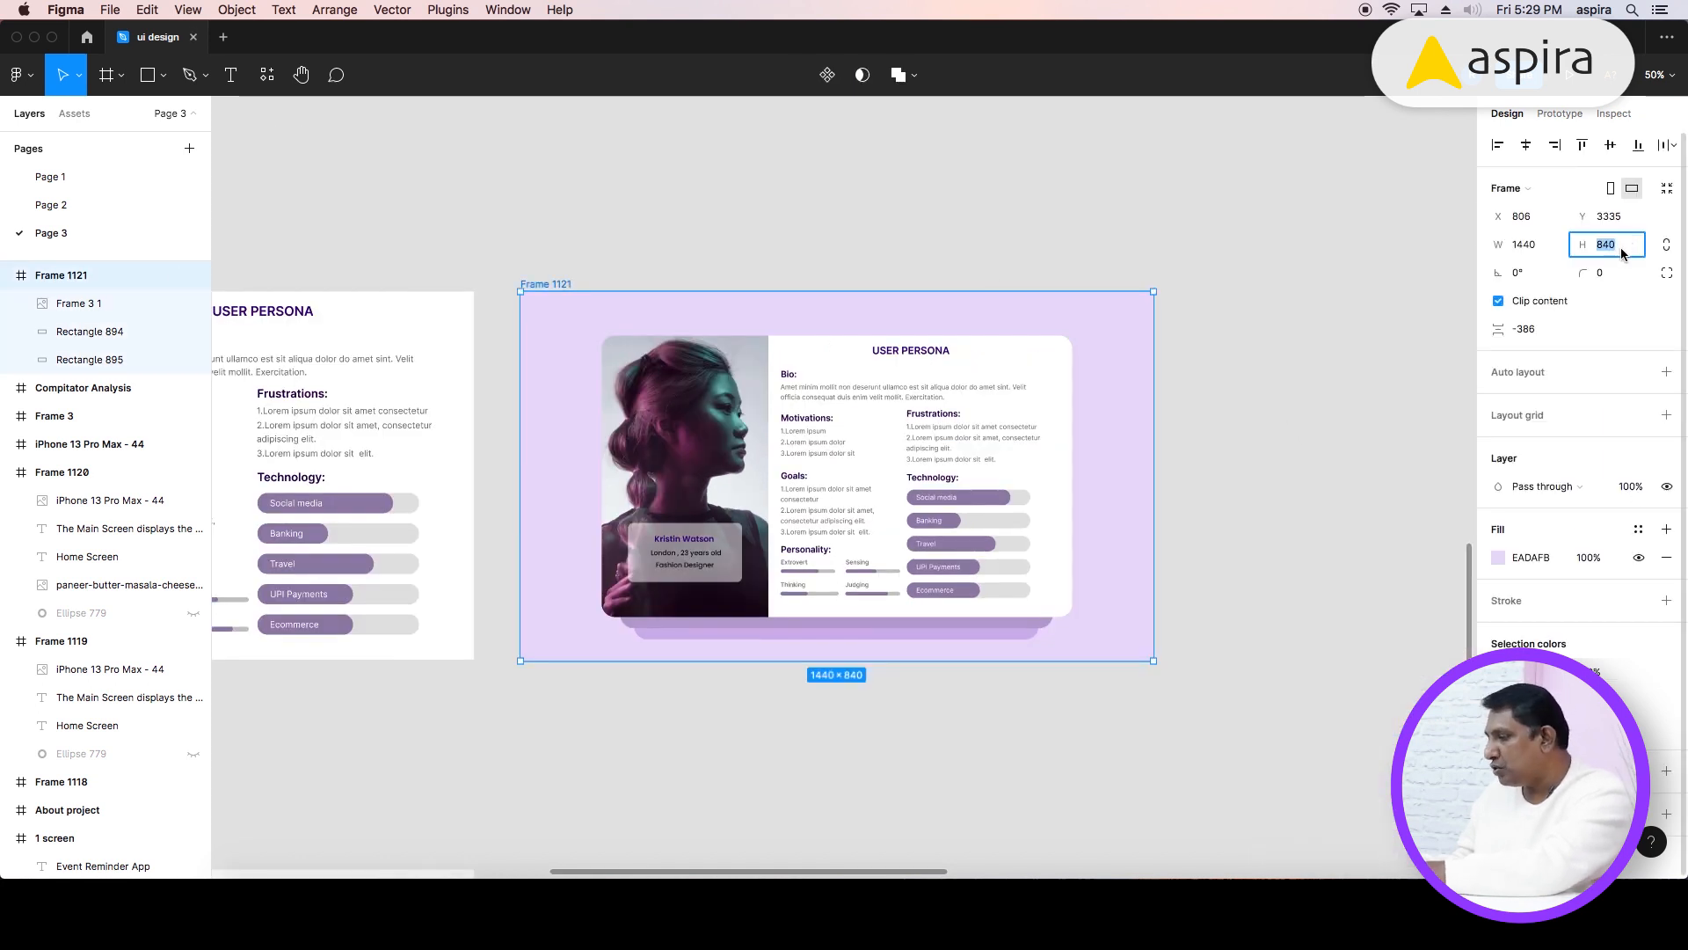
key("Return")
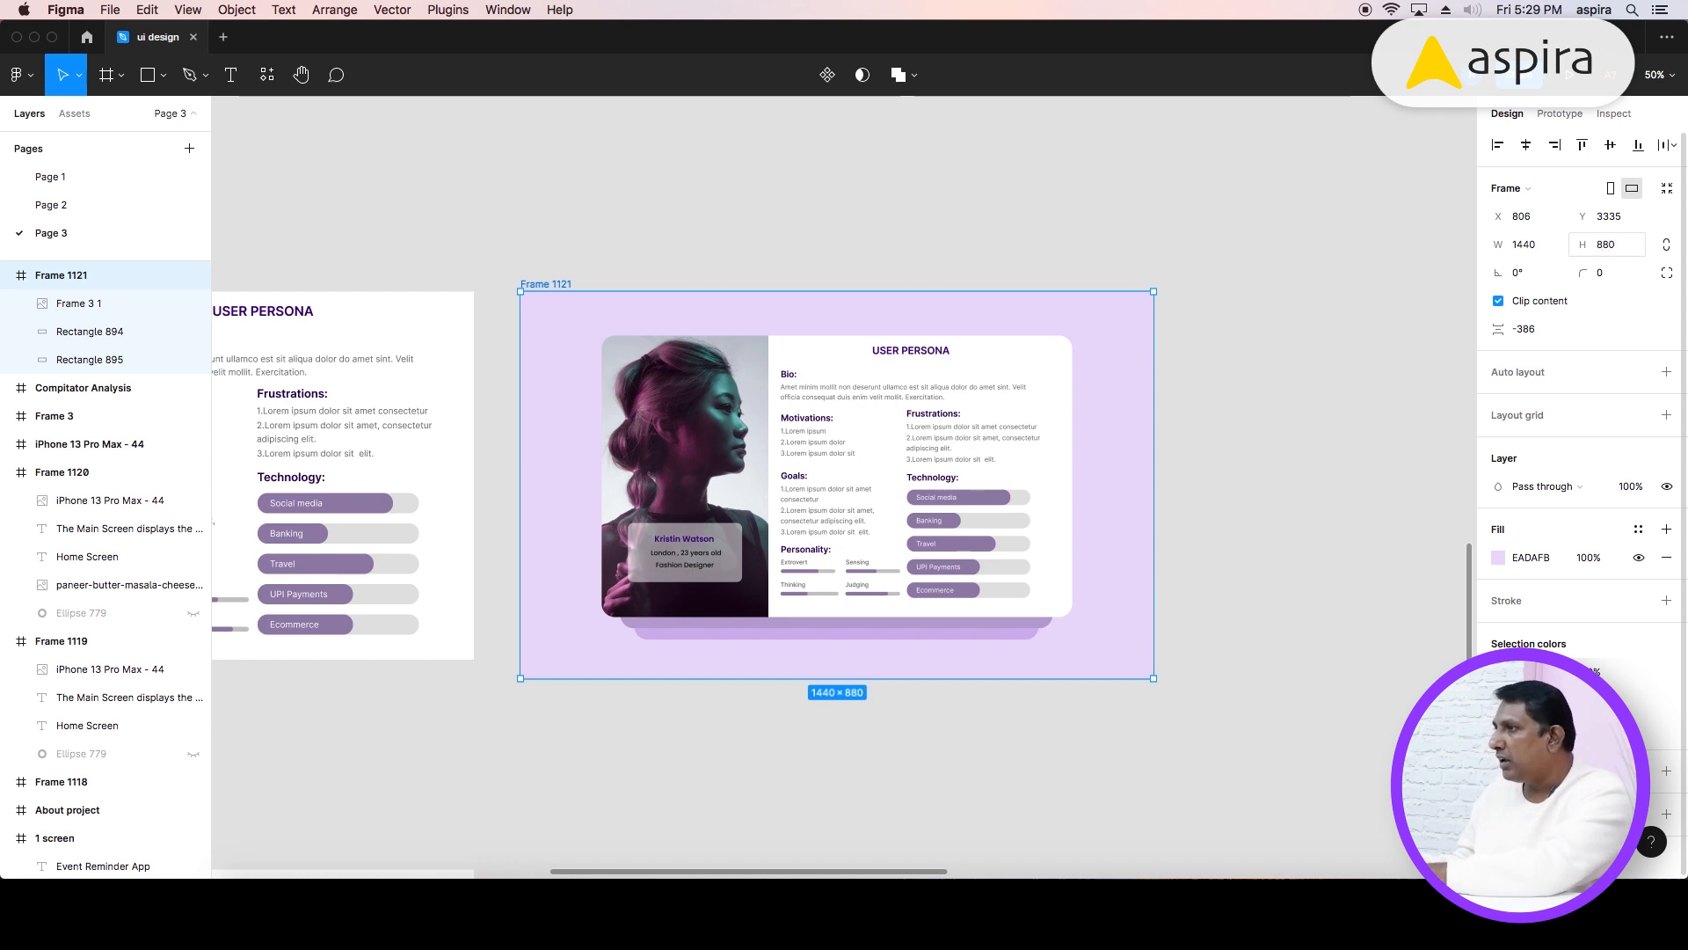
type("920")
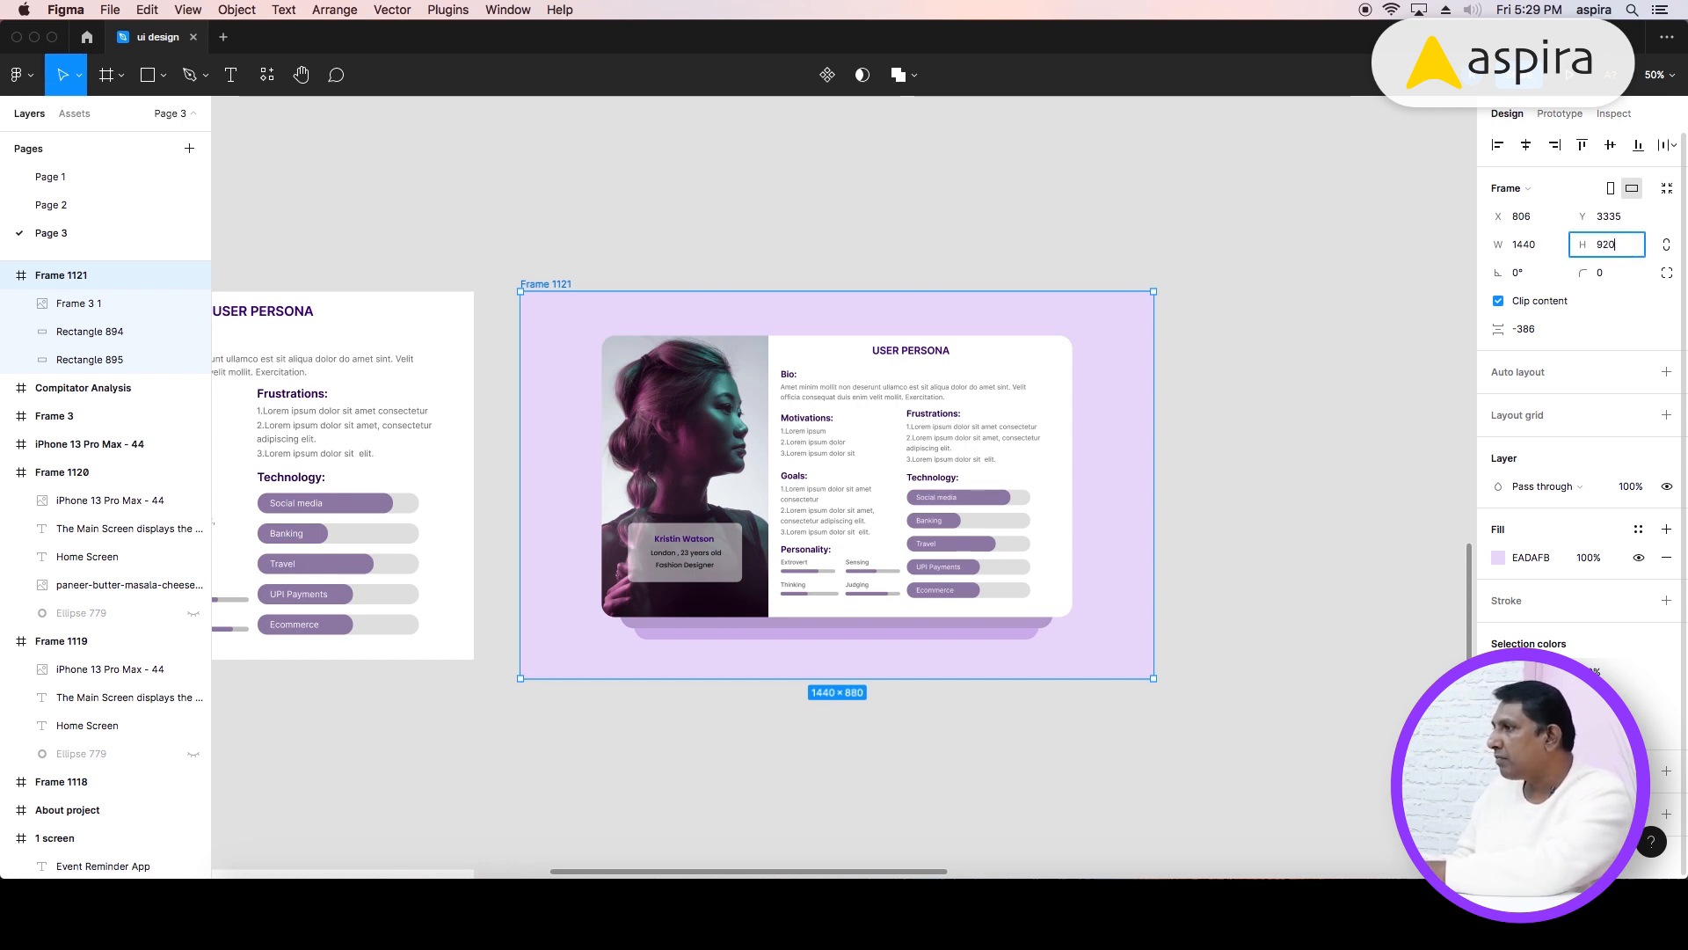
key("Return")
left_click(1288, 308)
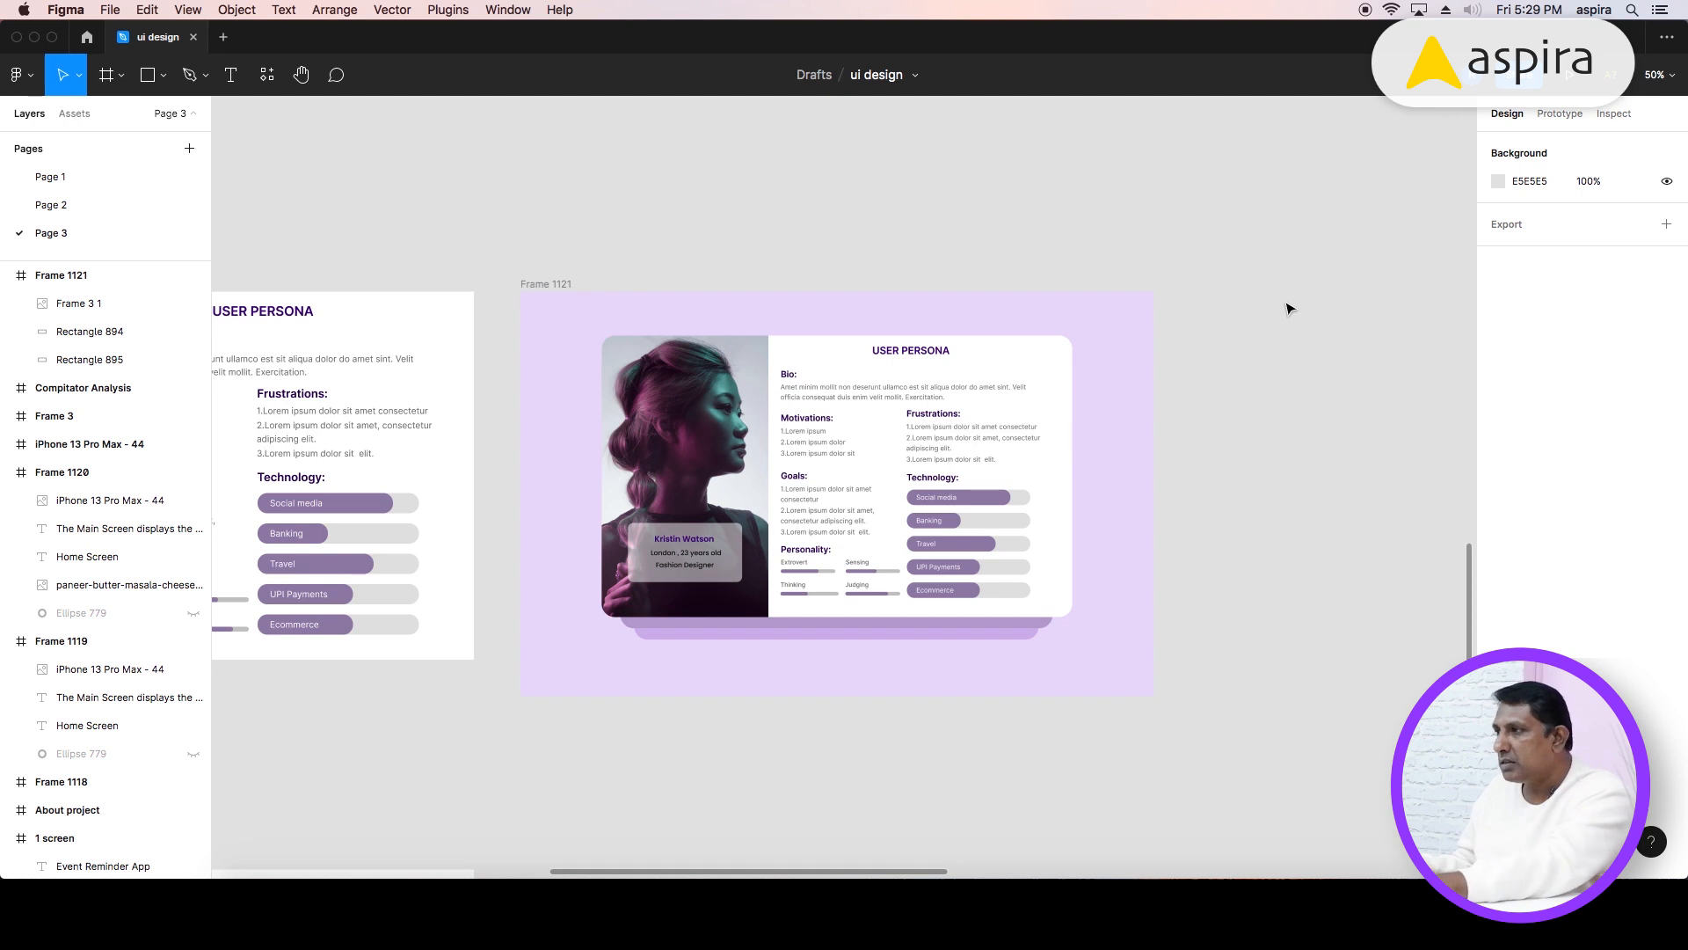
- Group the persona image with both purple rectangles and move the group down to about Y 114 in the frame
left_click_drag(499, 253, 1248, 705)
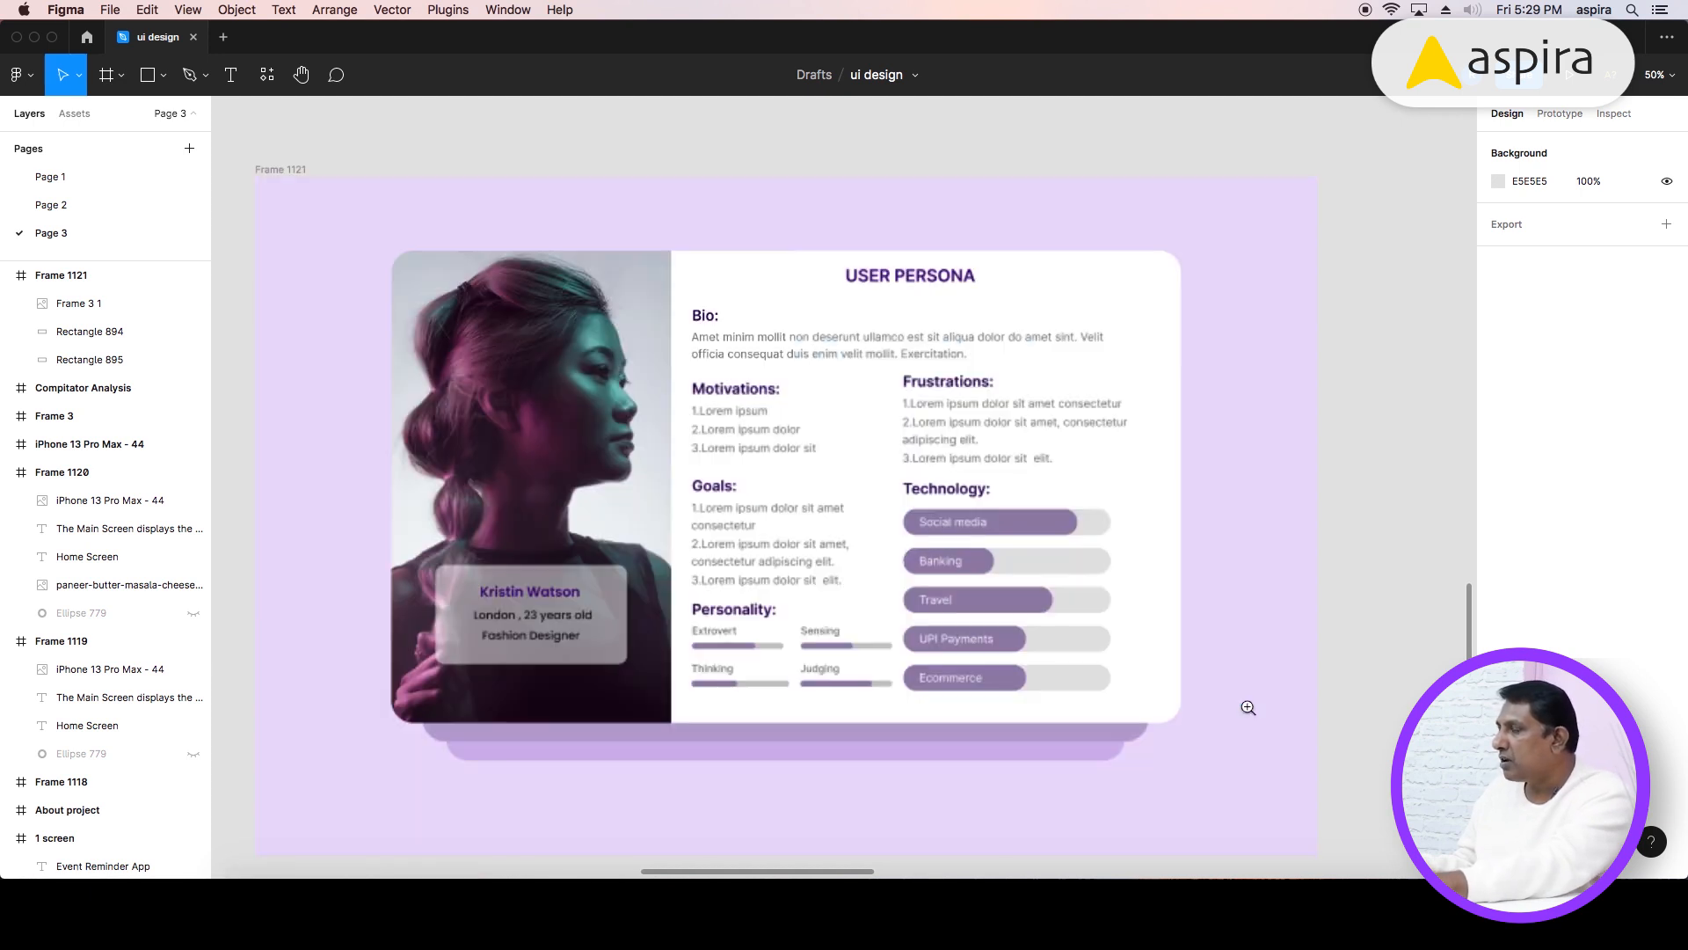
left_click(312, 172)
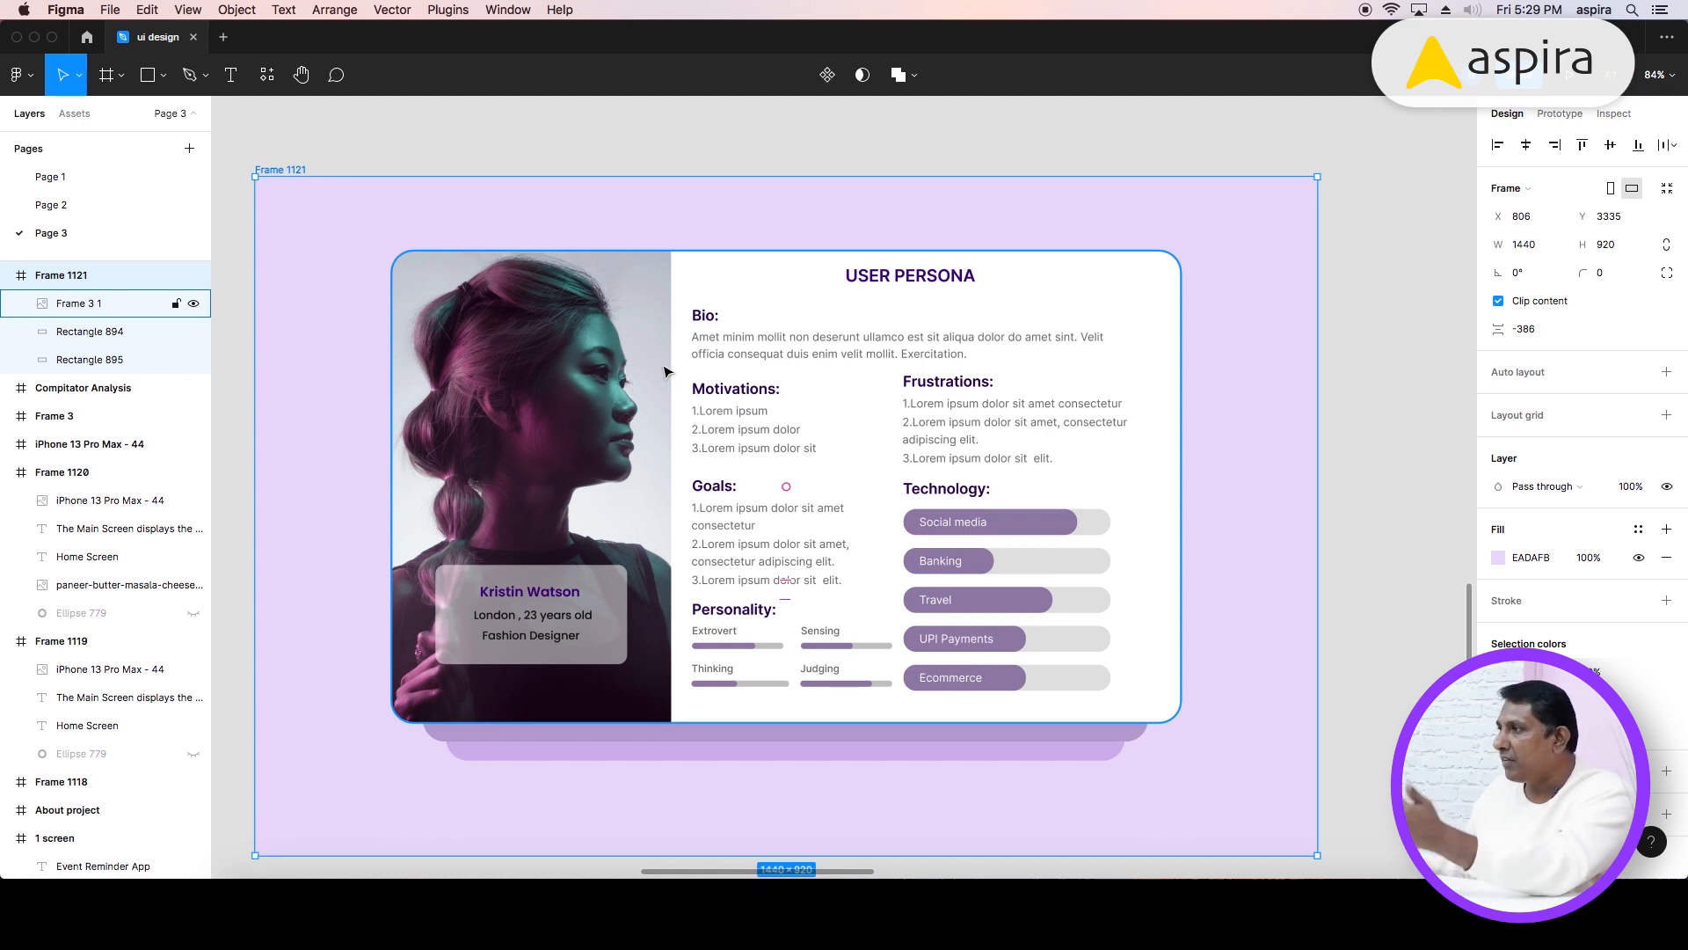
left_click_drag(531, 151, 926, 788)
key("cmd+g")
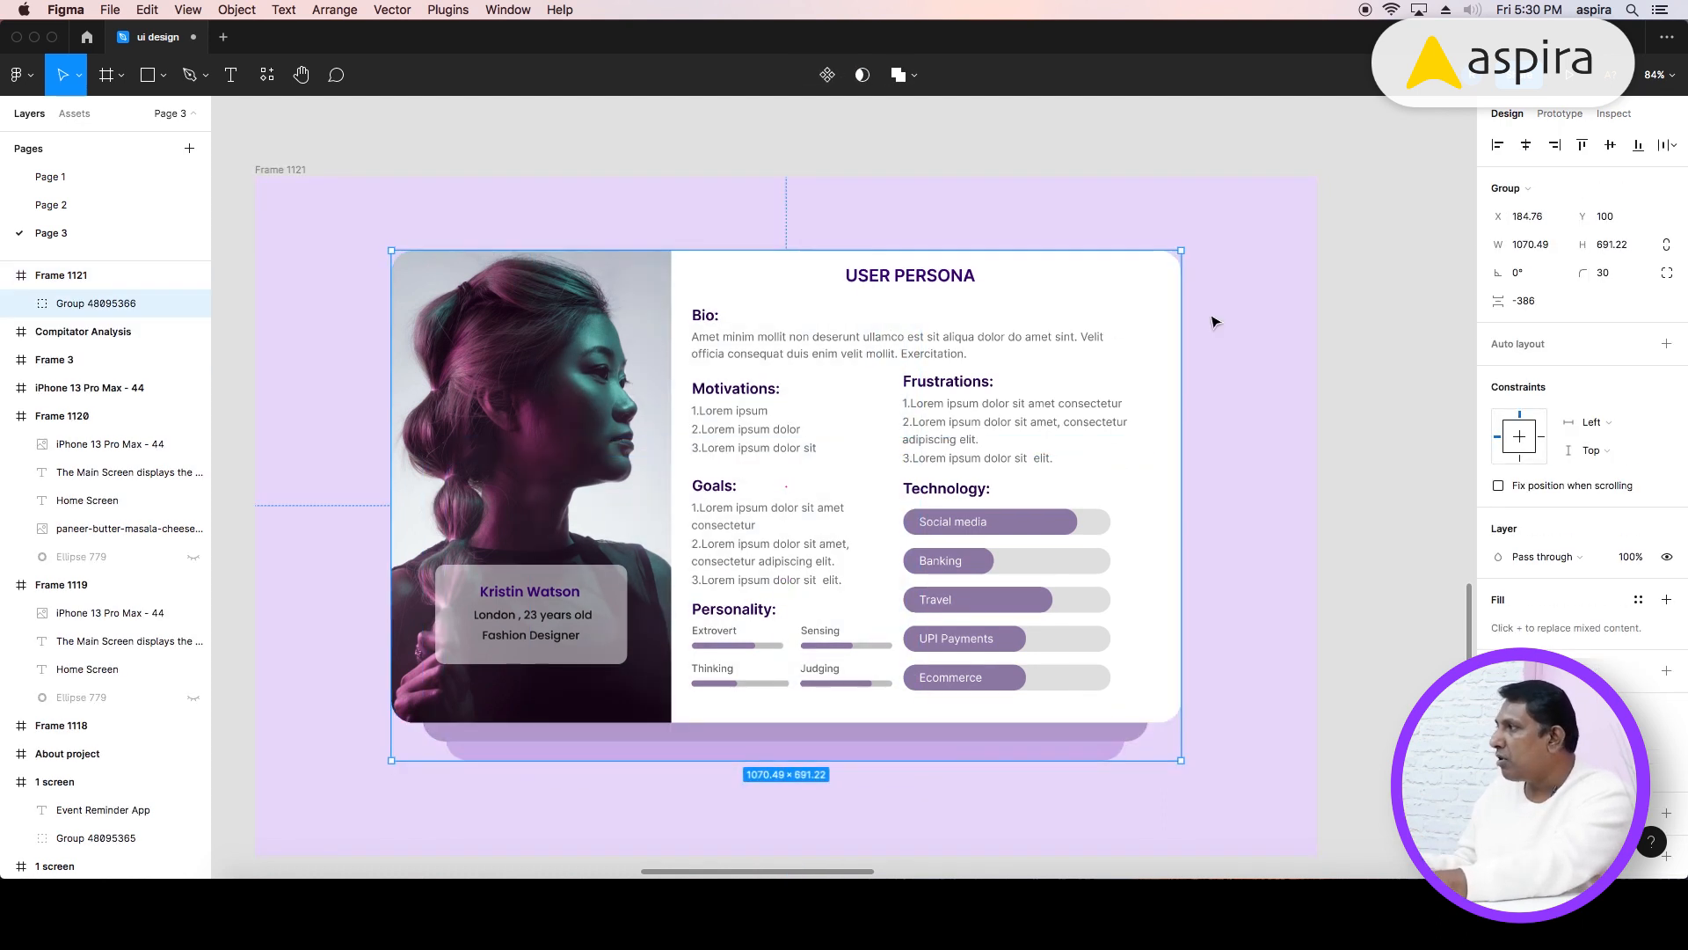
key("shift+Down")
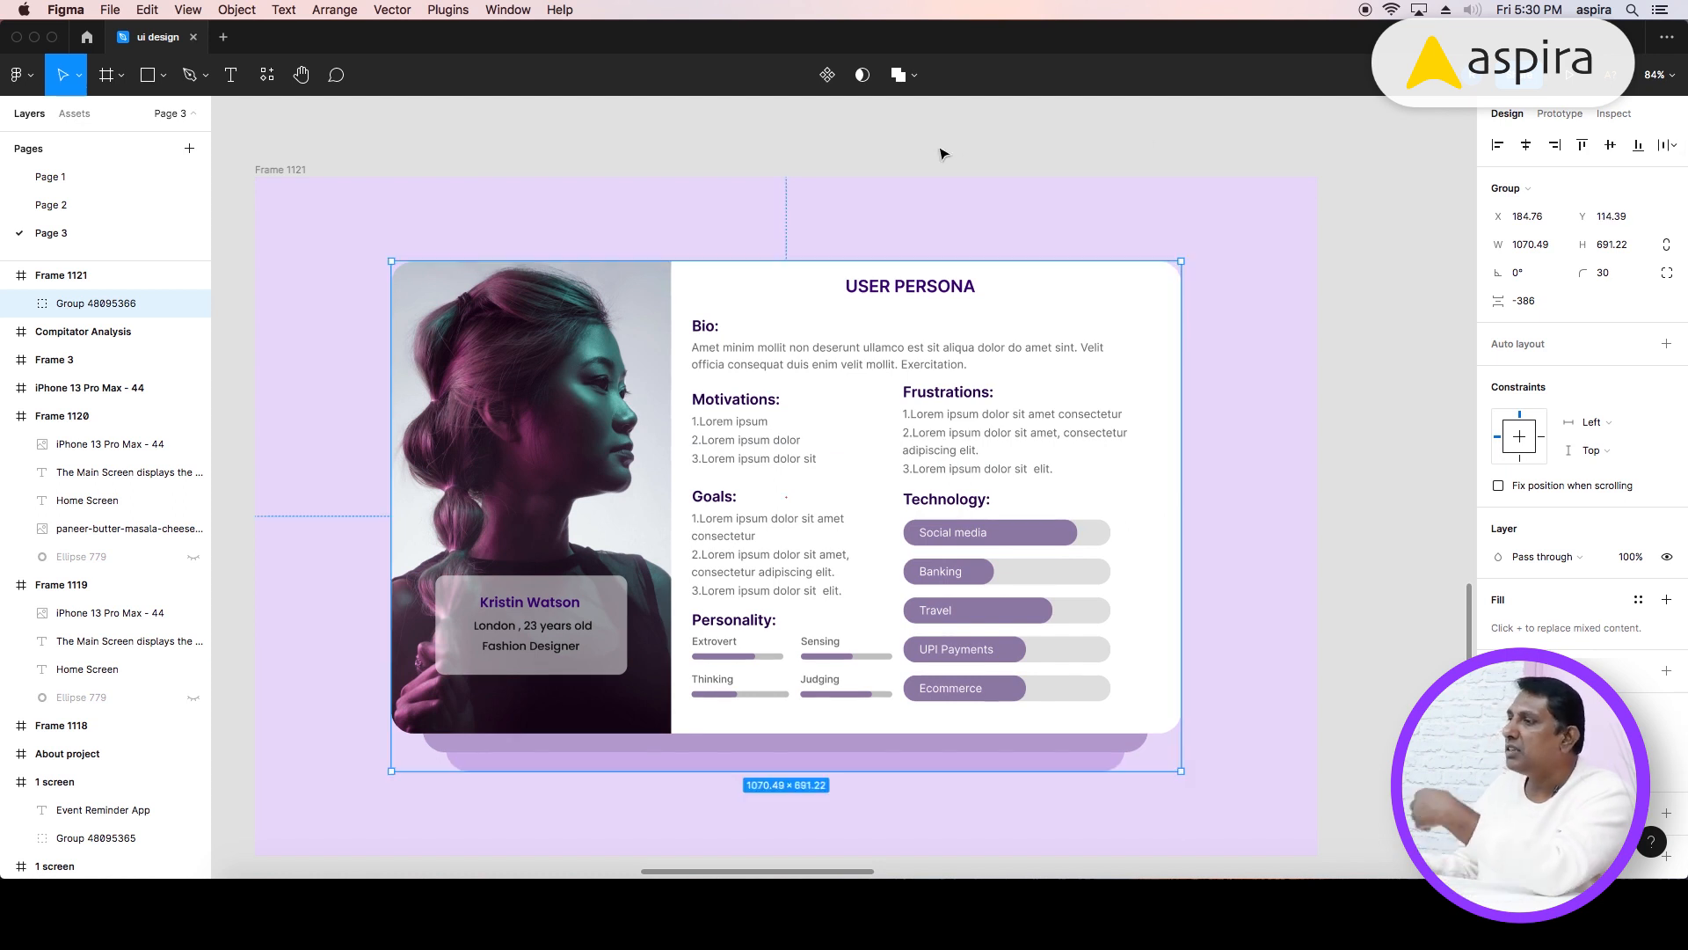
left_click(943, 150)
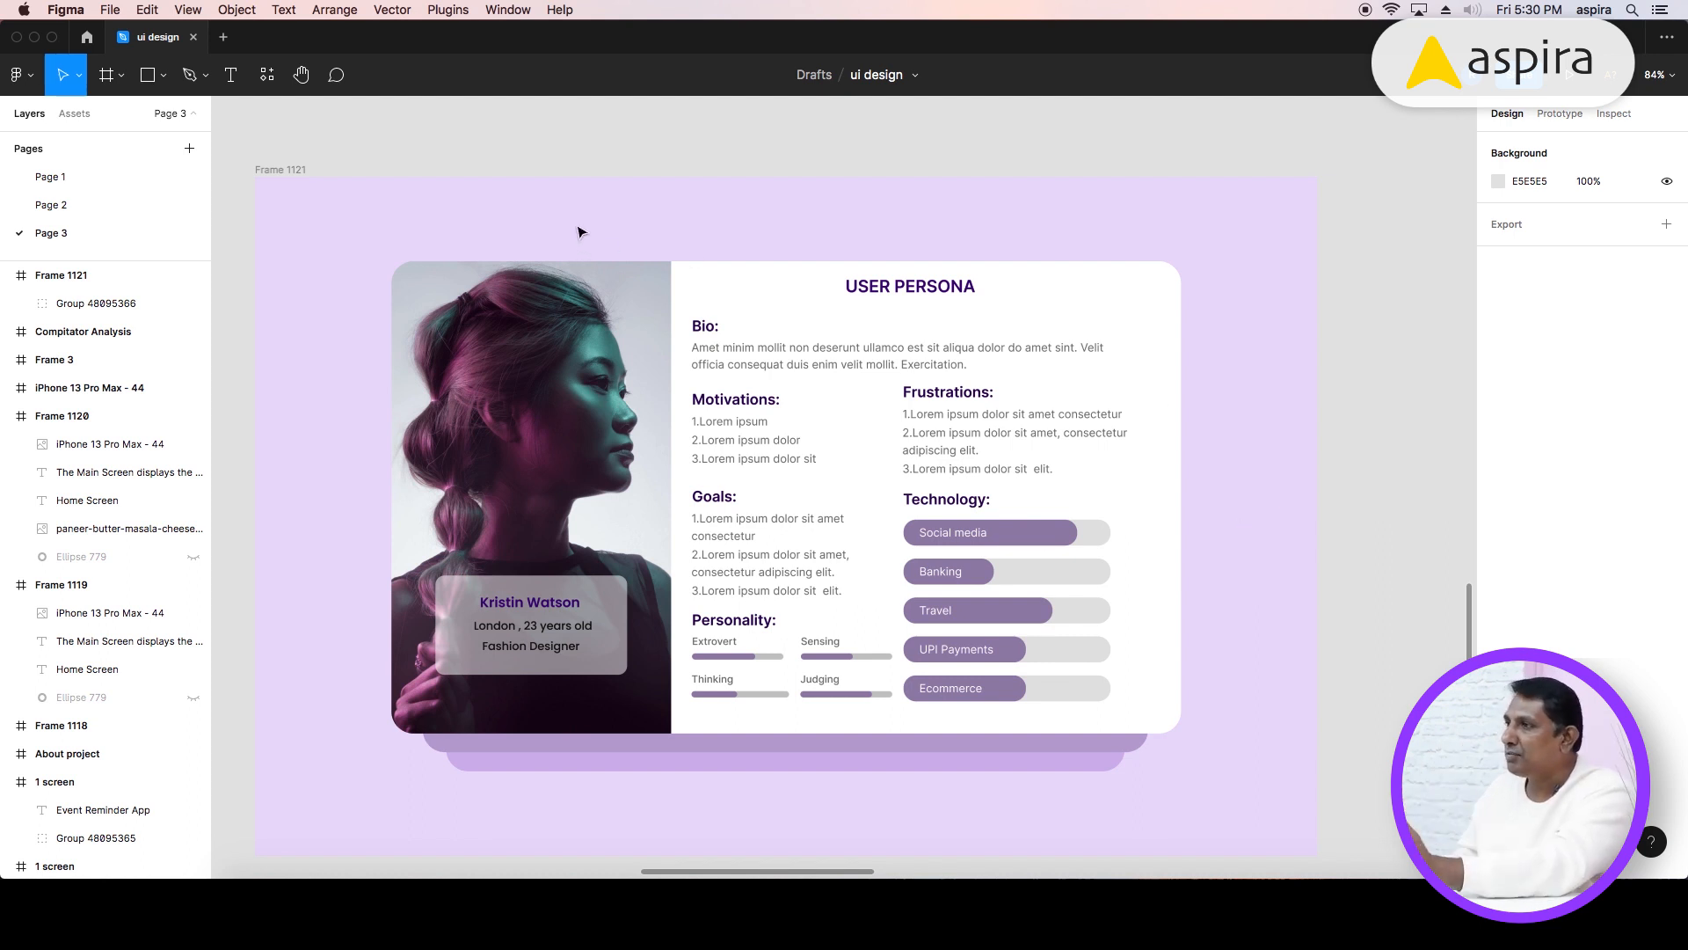
- Duplicate the finished persona presentation frame
left_click_drag(307, 328, 1062, 336)
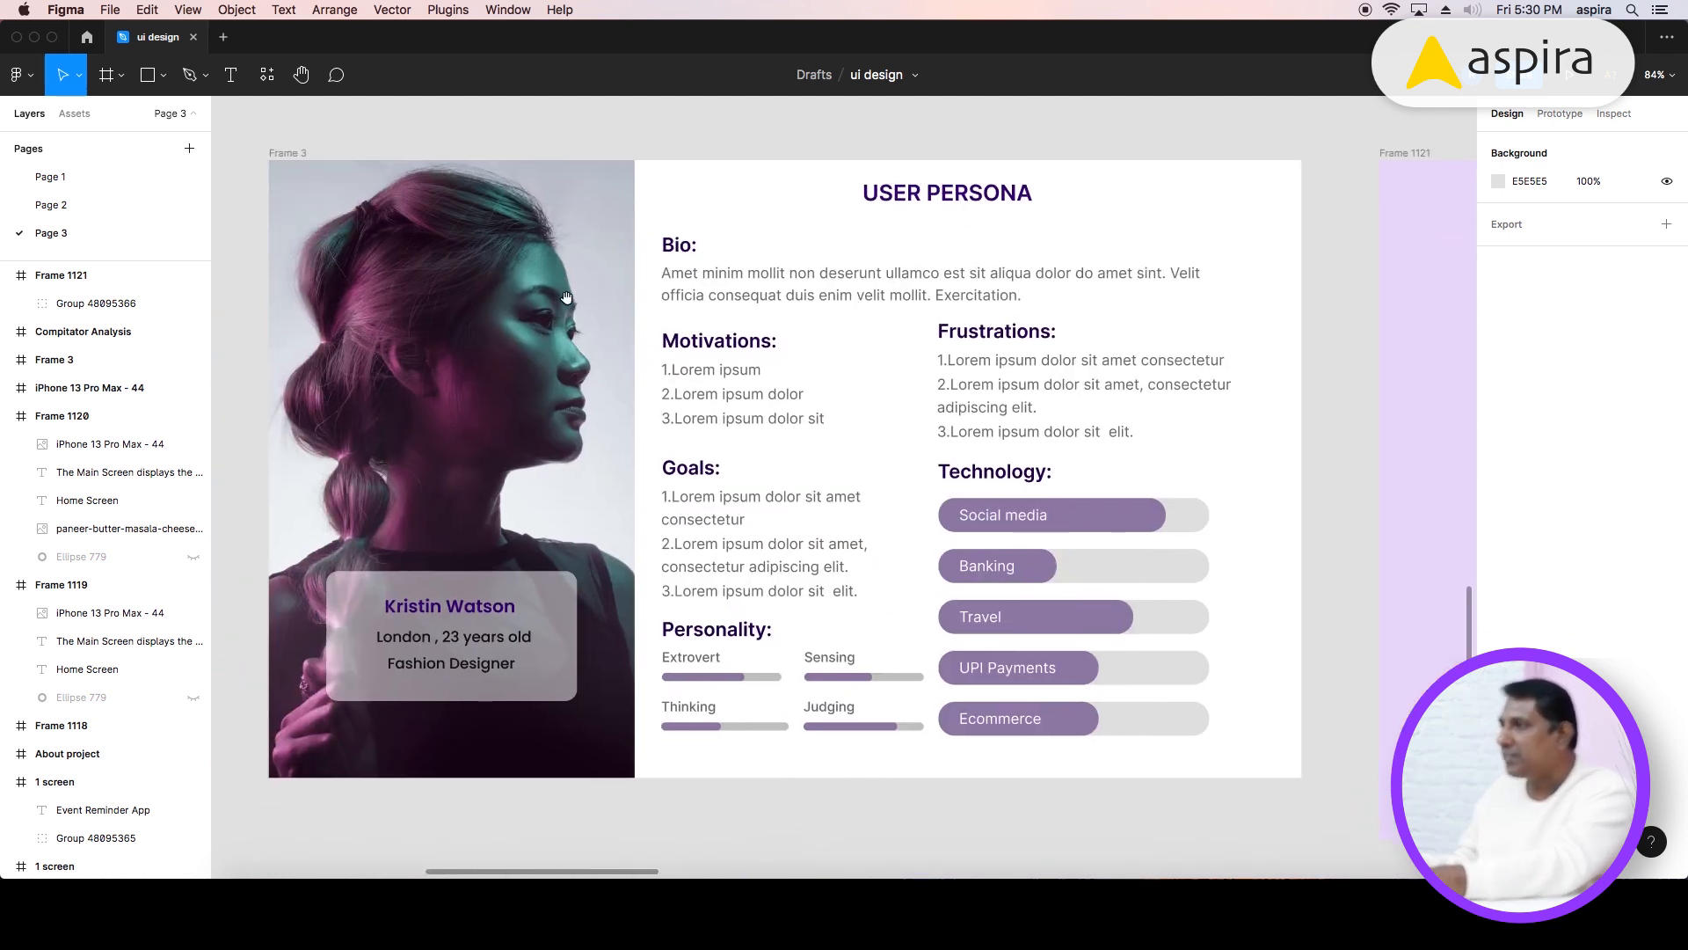
left_click_drag(1409, 440, 892, 465)
left_click_drag(1266, 466, 821, 434)
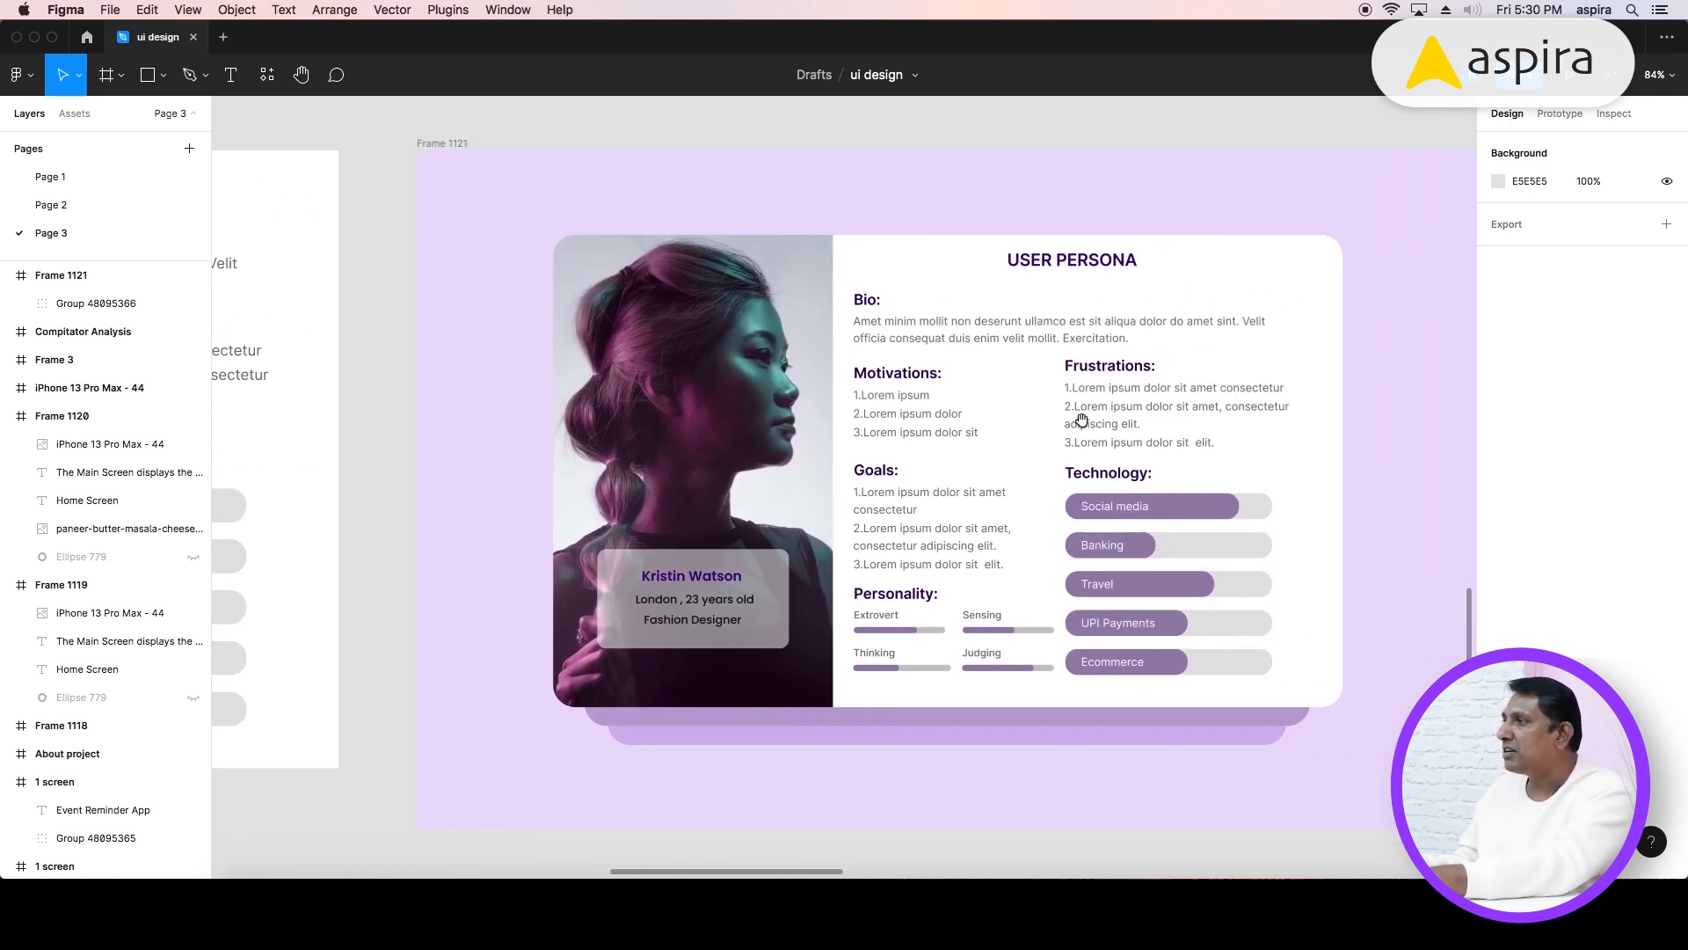
left_click_drag(1083, 423, 952, 429)
left_click(338, 151)
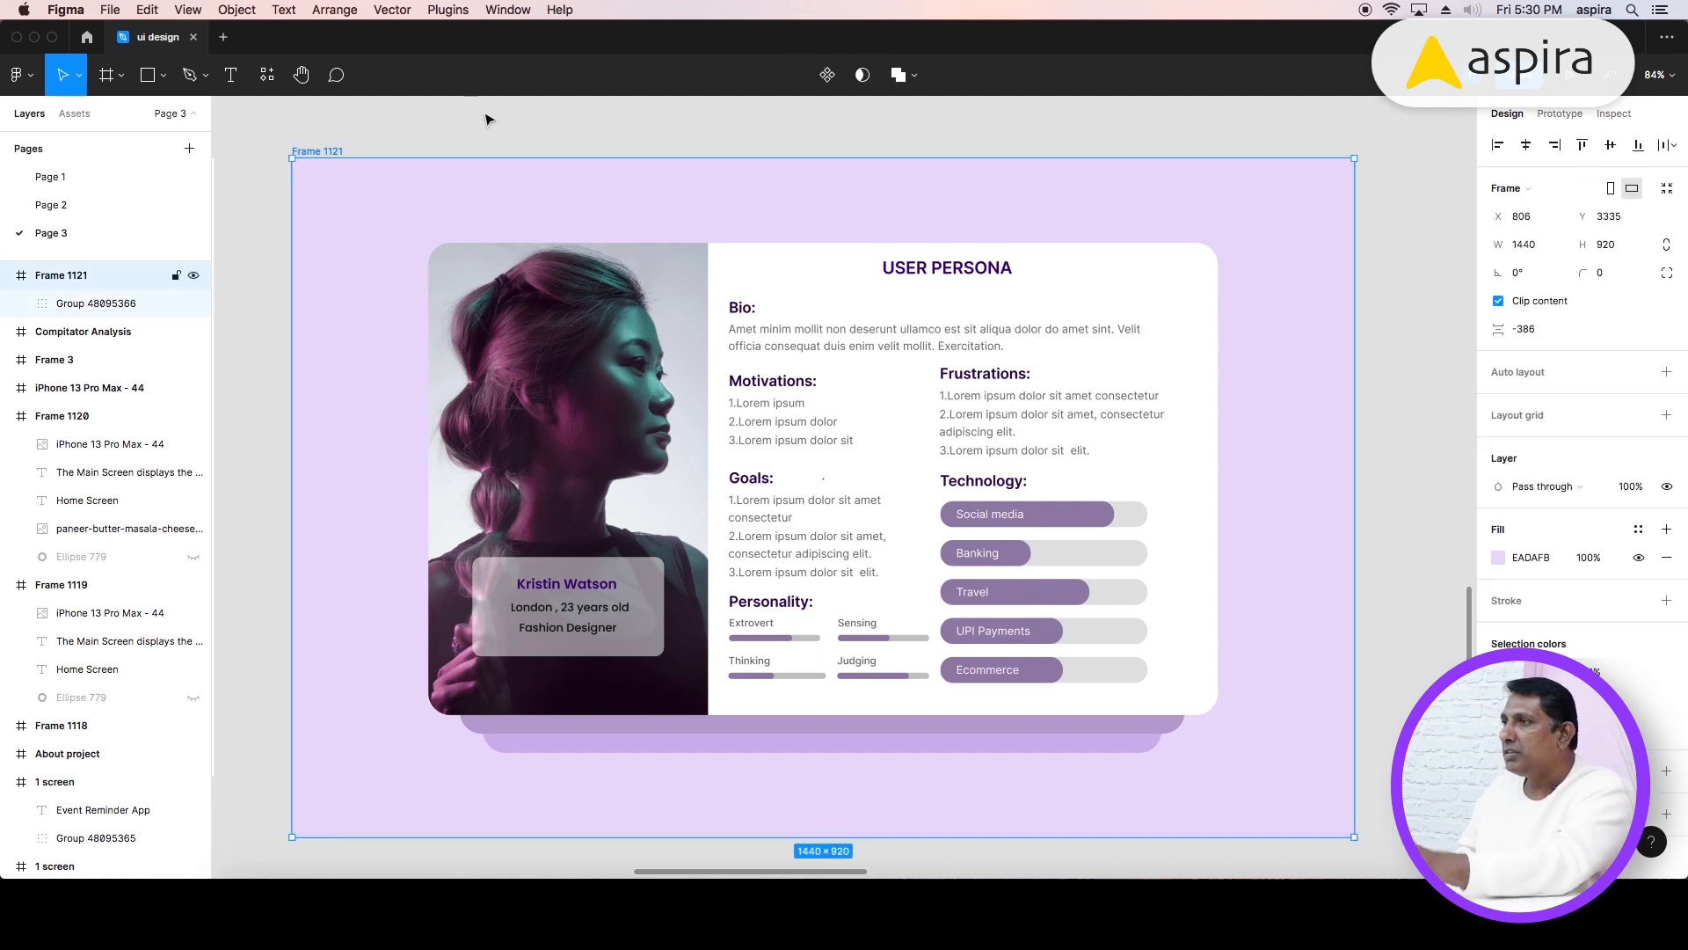
key("super+d")
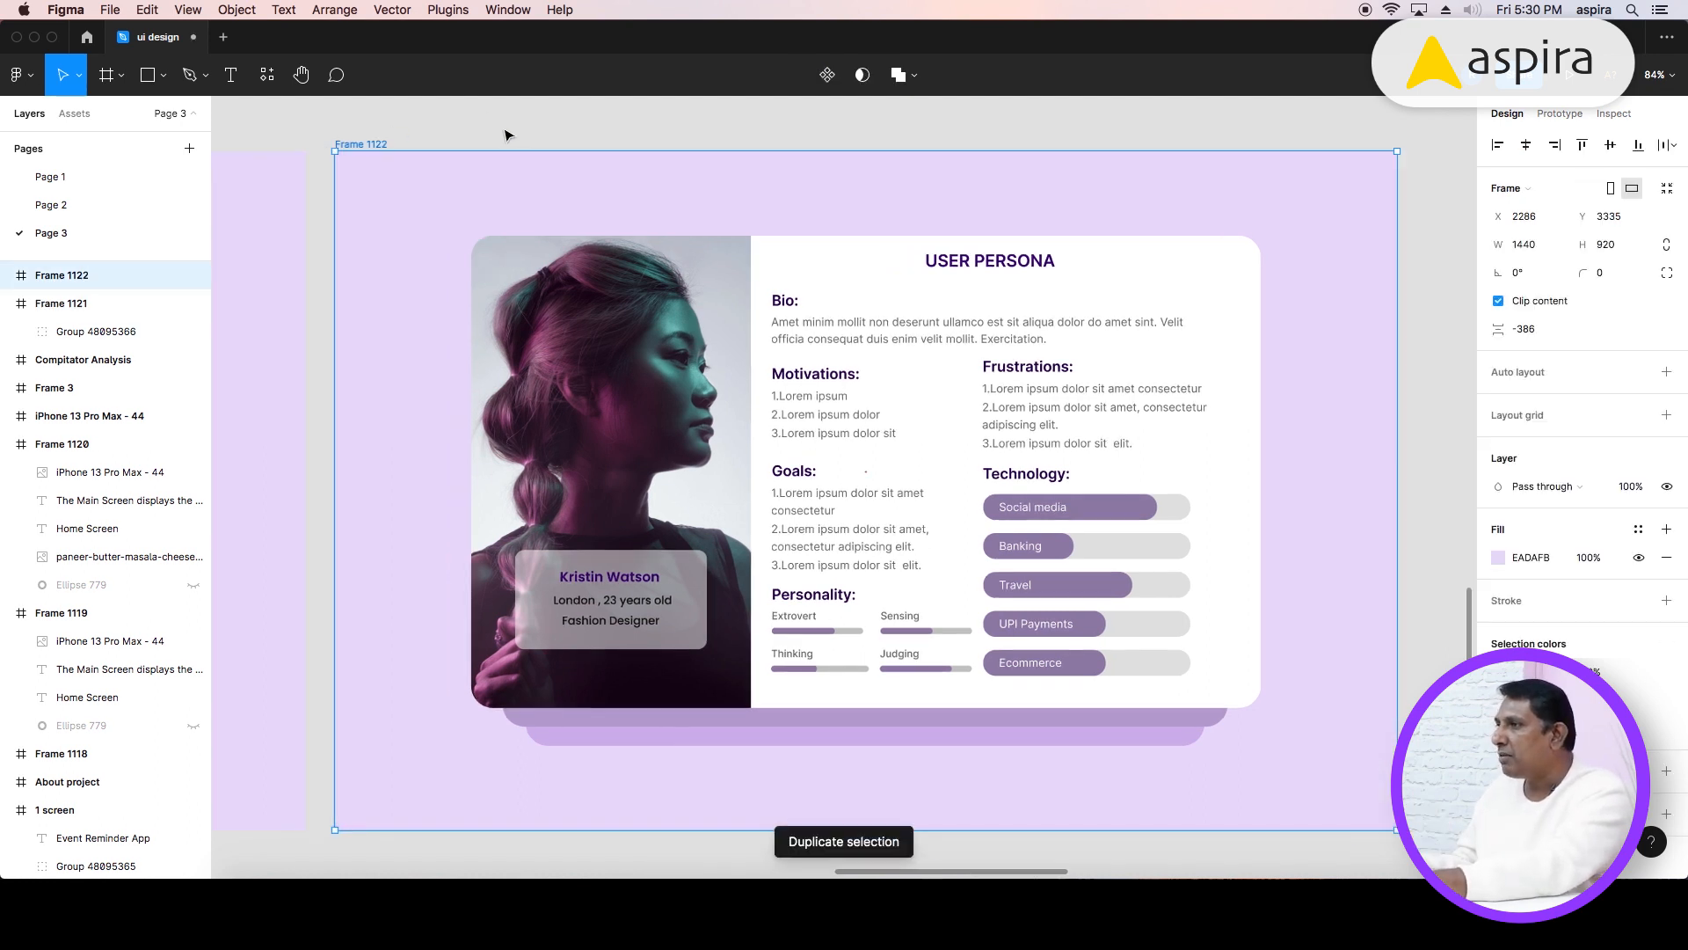
key("Escape")
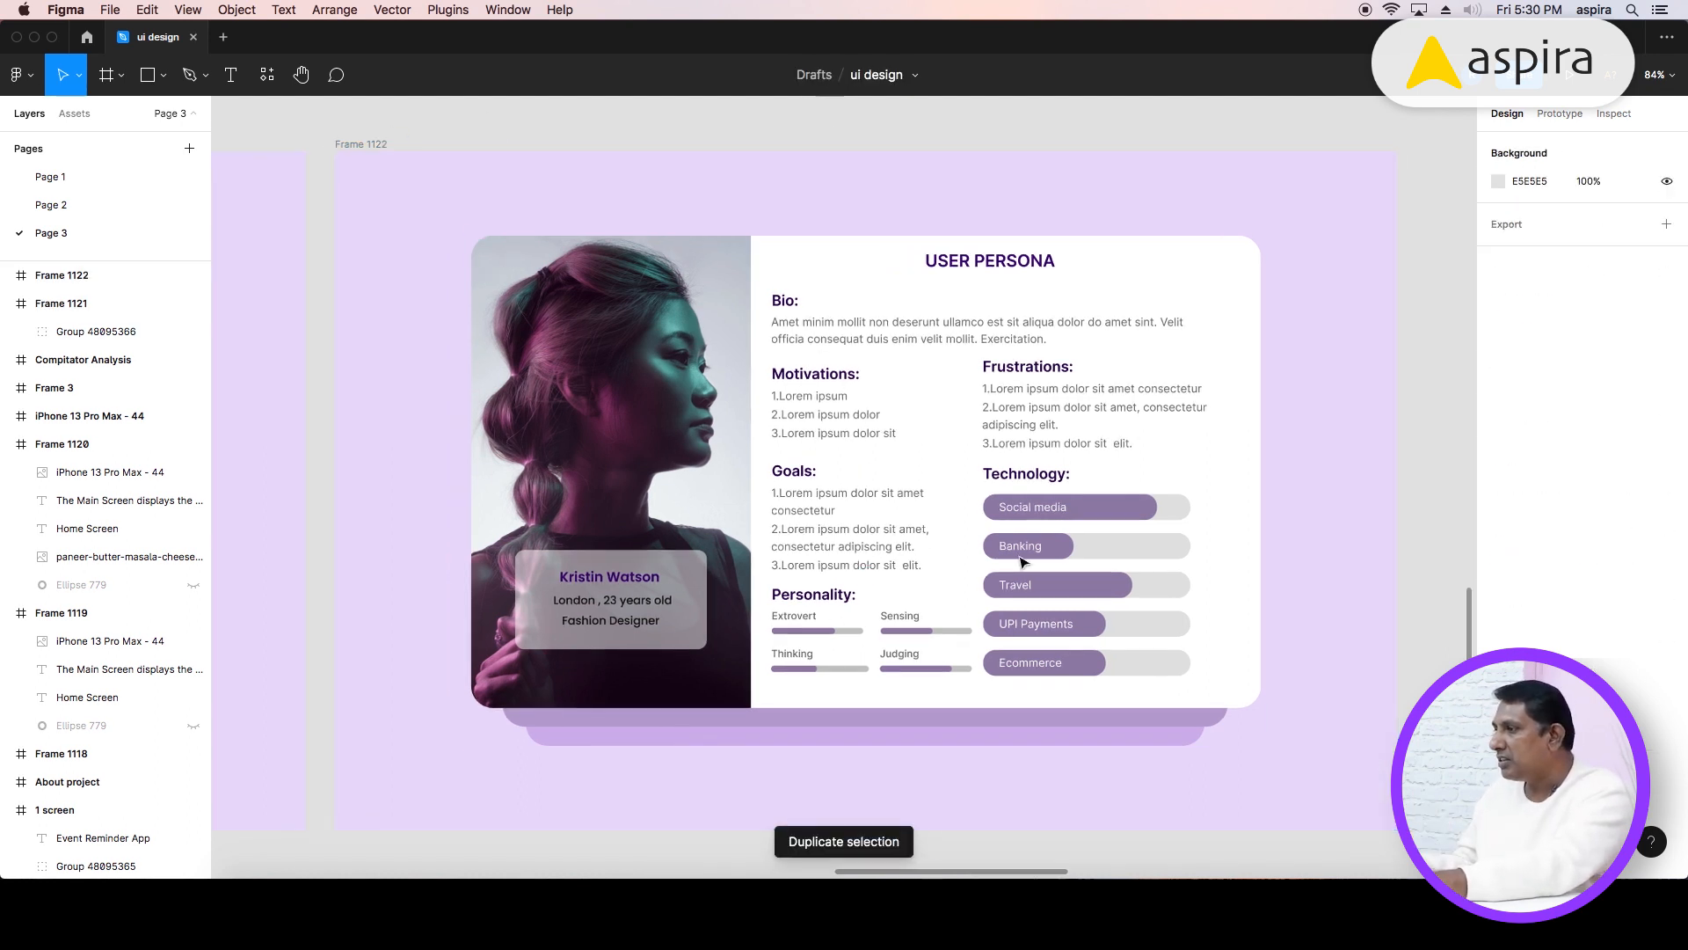
- Ungroup the card in the duplicated frame and delete its two purple rectangles, keeping only the persona image
left_click(972, 728)
right_click(91, 305)
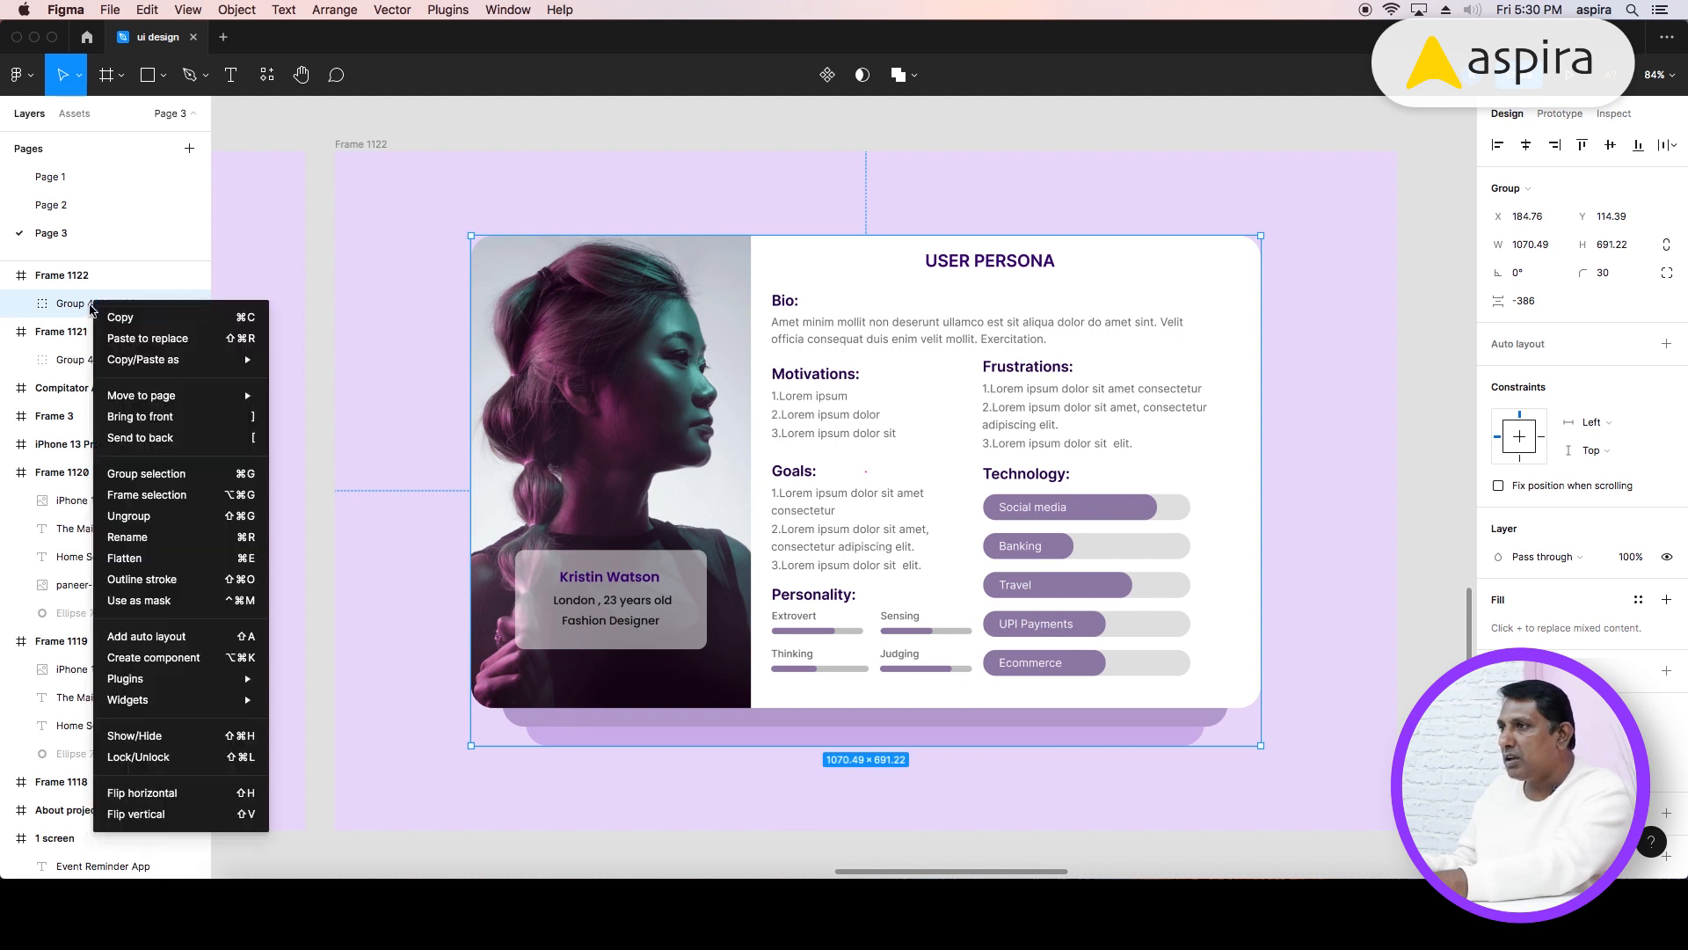
left_click(177, 516)
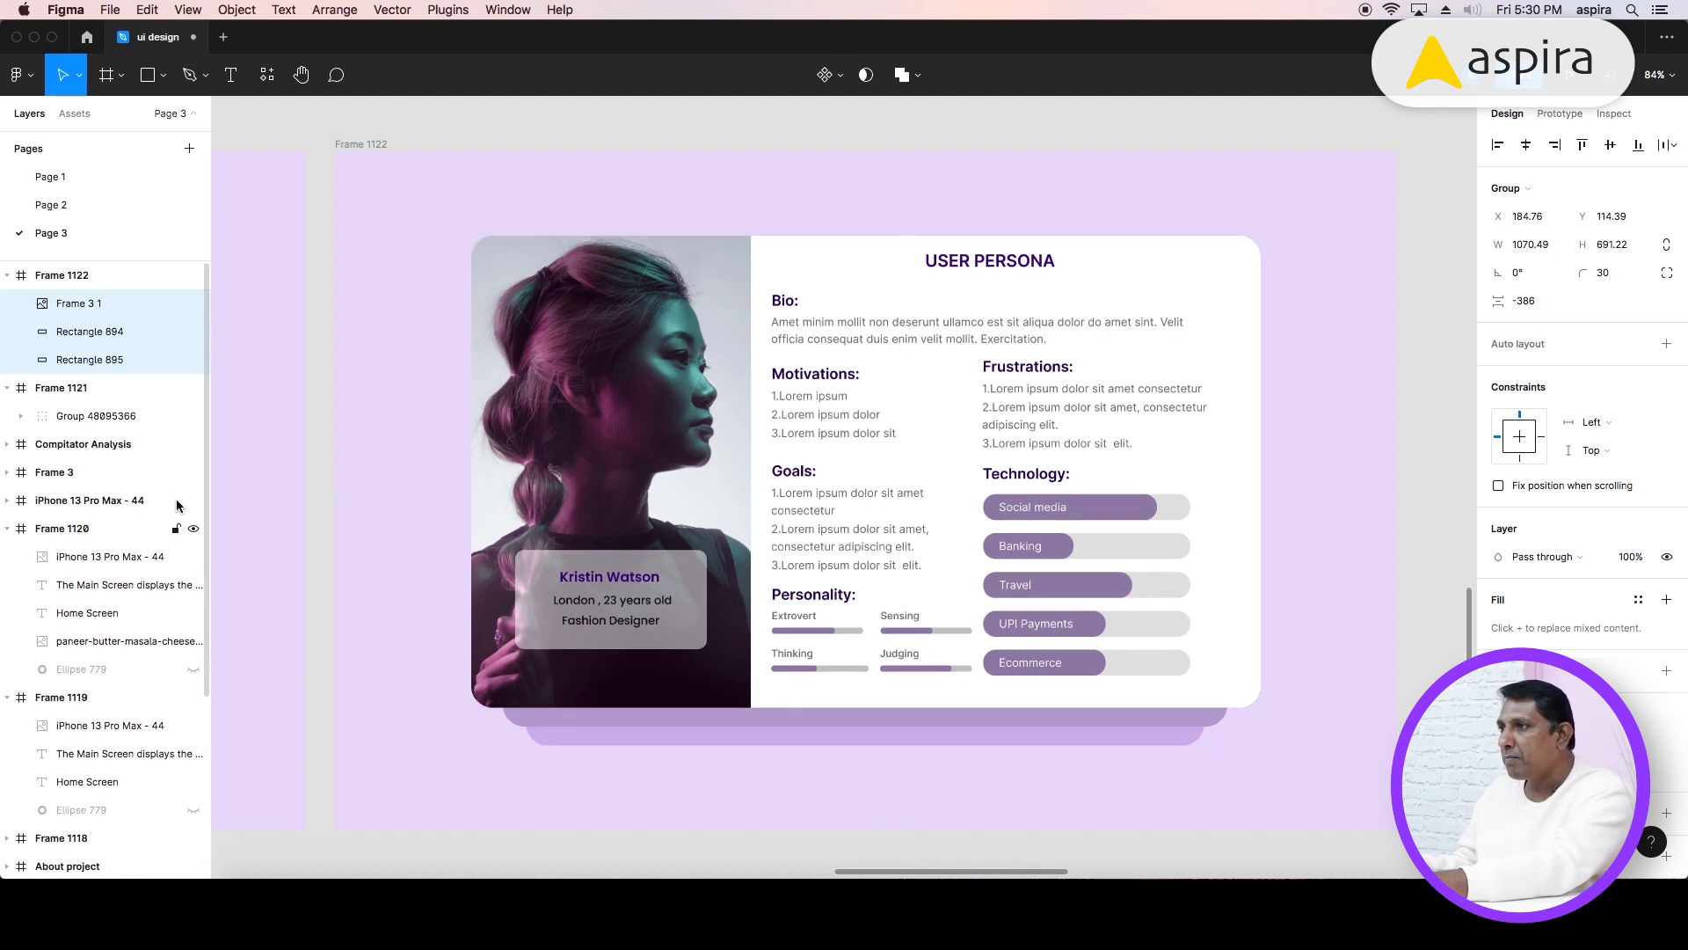
left_click(92, 332)
left_click(97, 359, "shift")
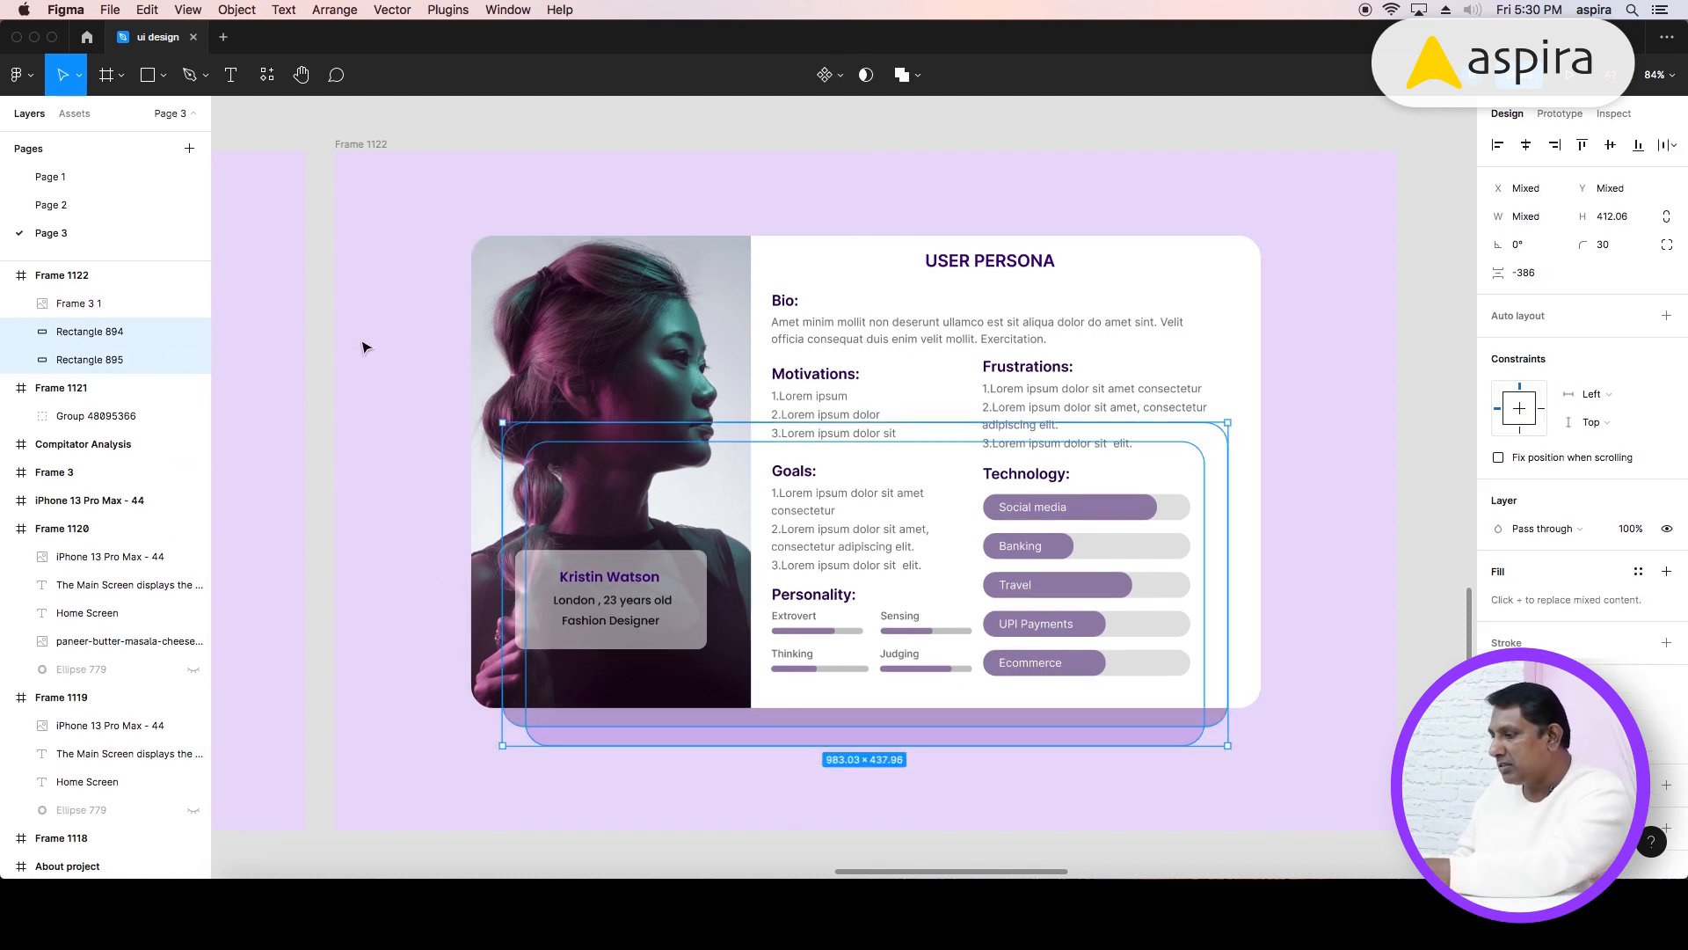
key("Delete")
- Change the duplicated frame's background fill to the slightly greyer lilac E7DAF5
left_click(368, 144)
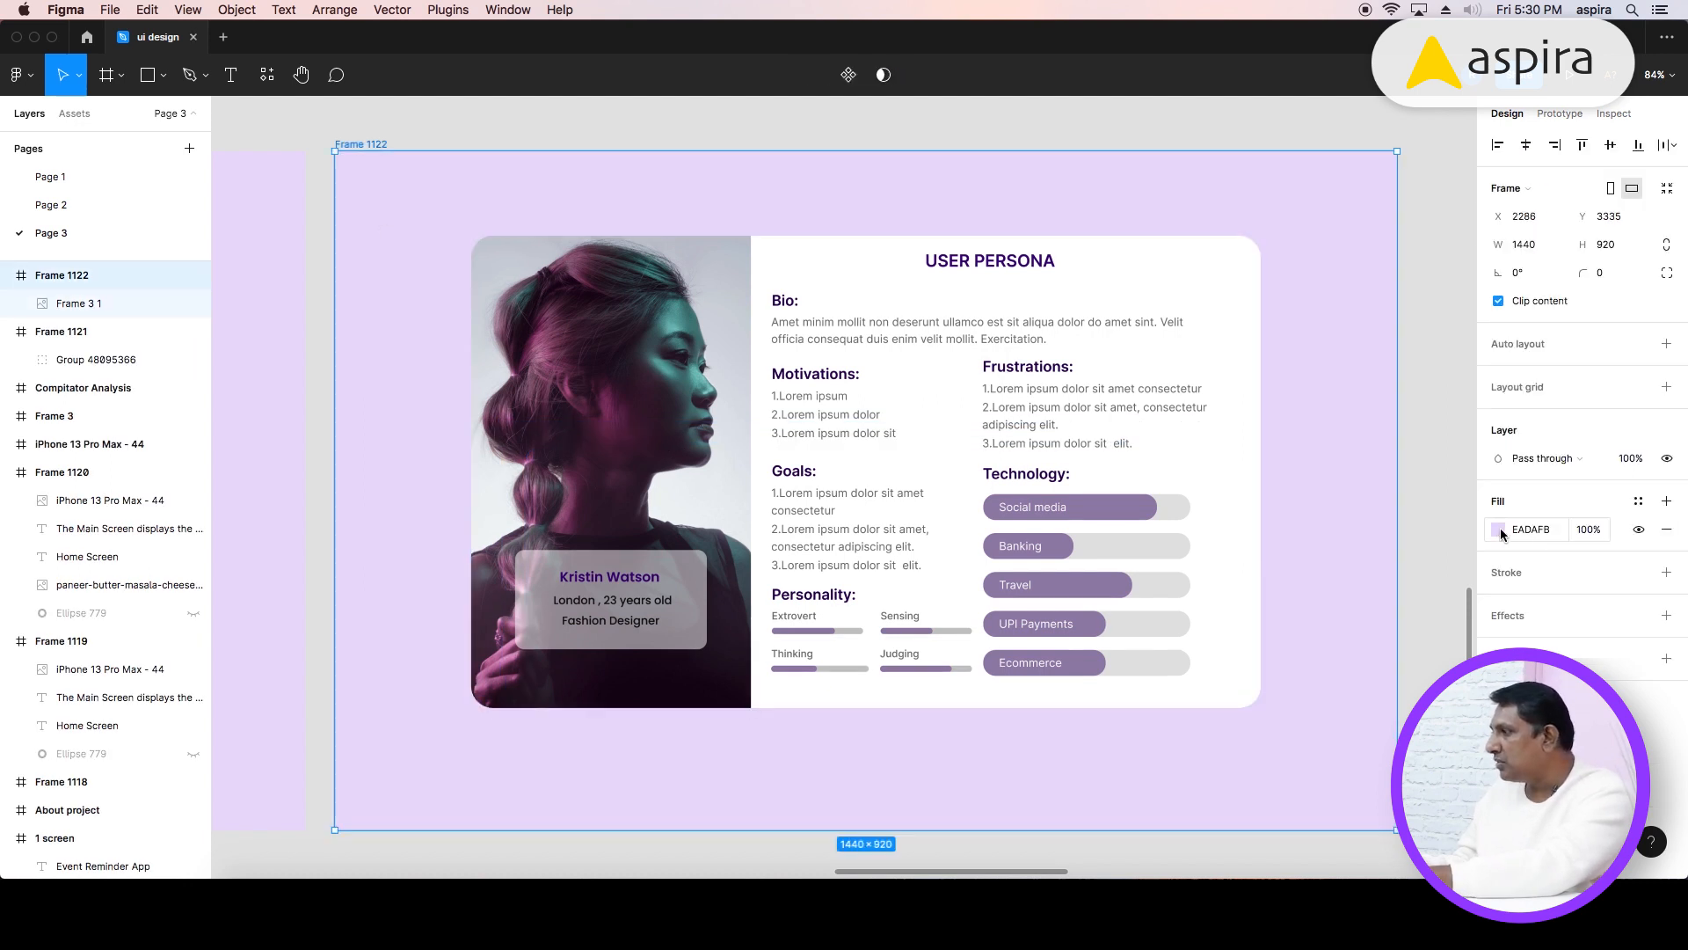
left_click(1499, 531)
left_click_drag(1432, 457, 1386, 462)
left_click(1458, 422)
- Duplicate the persona image twice in place inside the new frame
left_click(1146, 499)
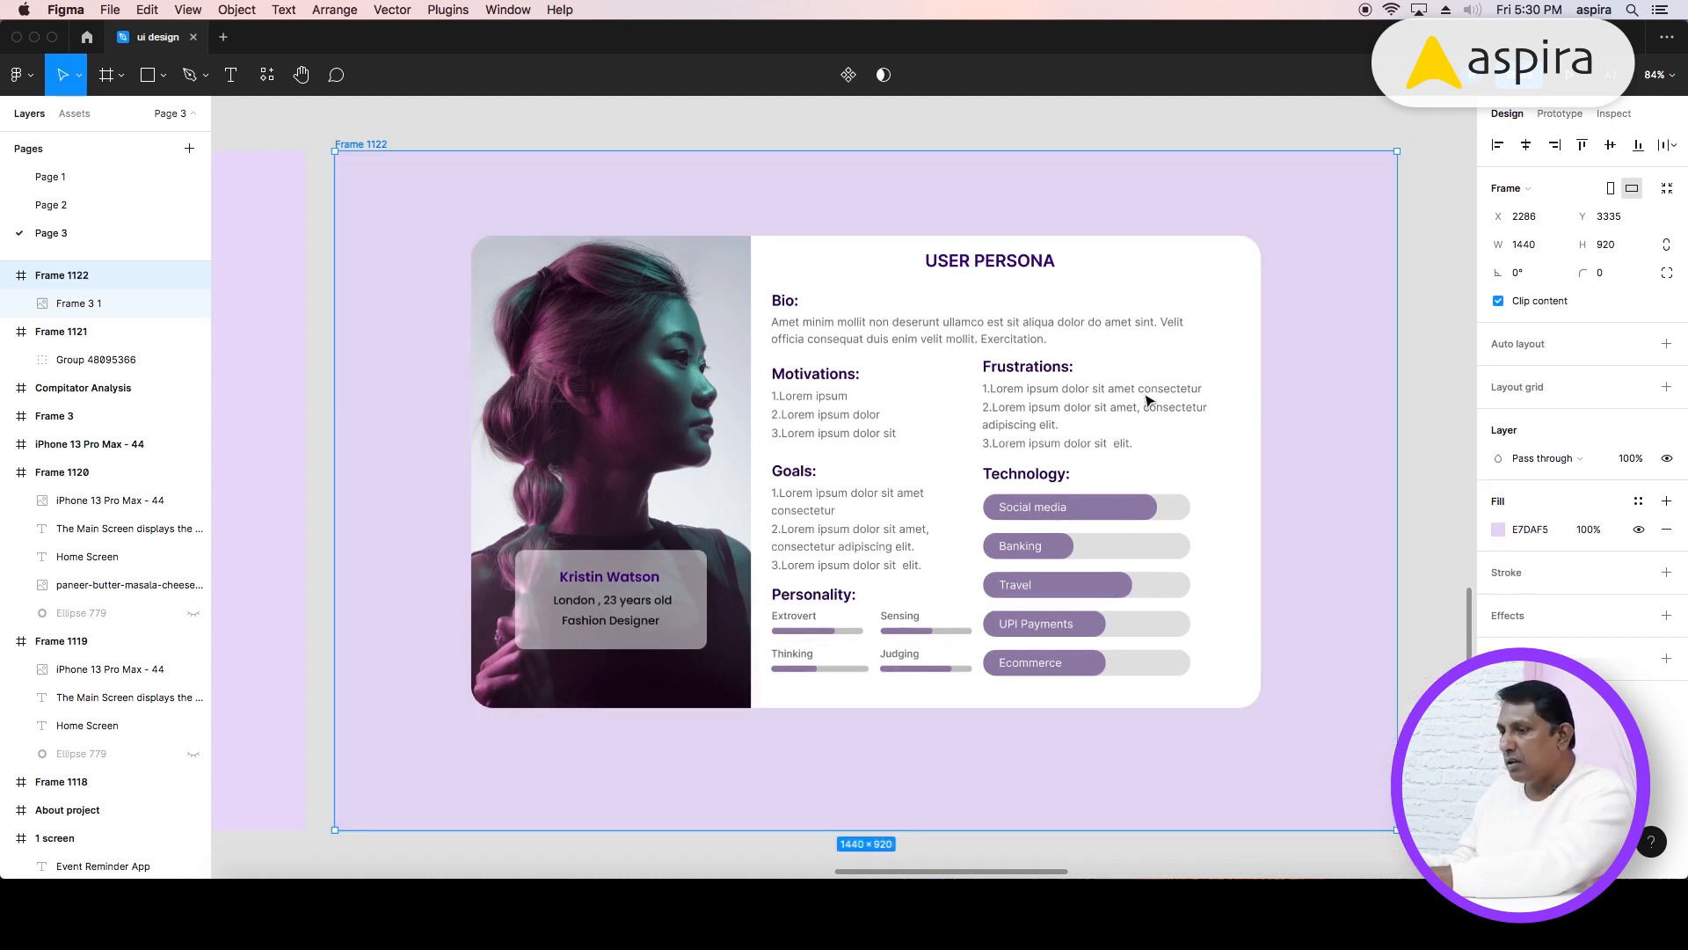
key("cmd+d")
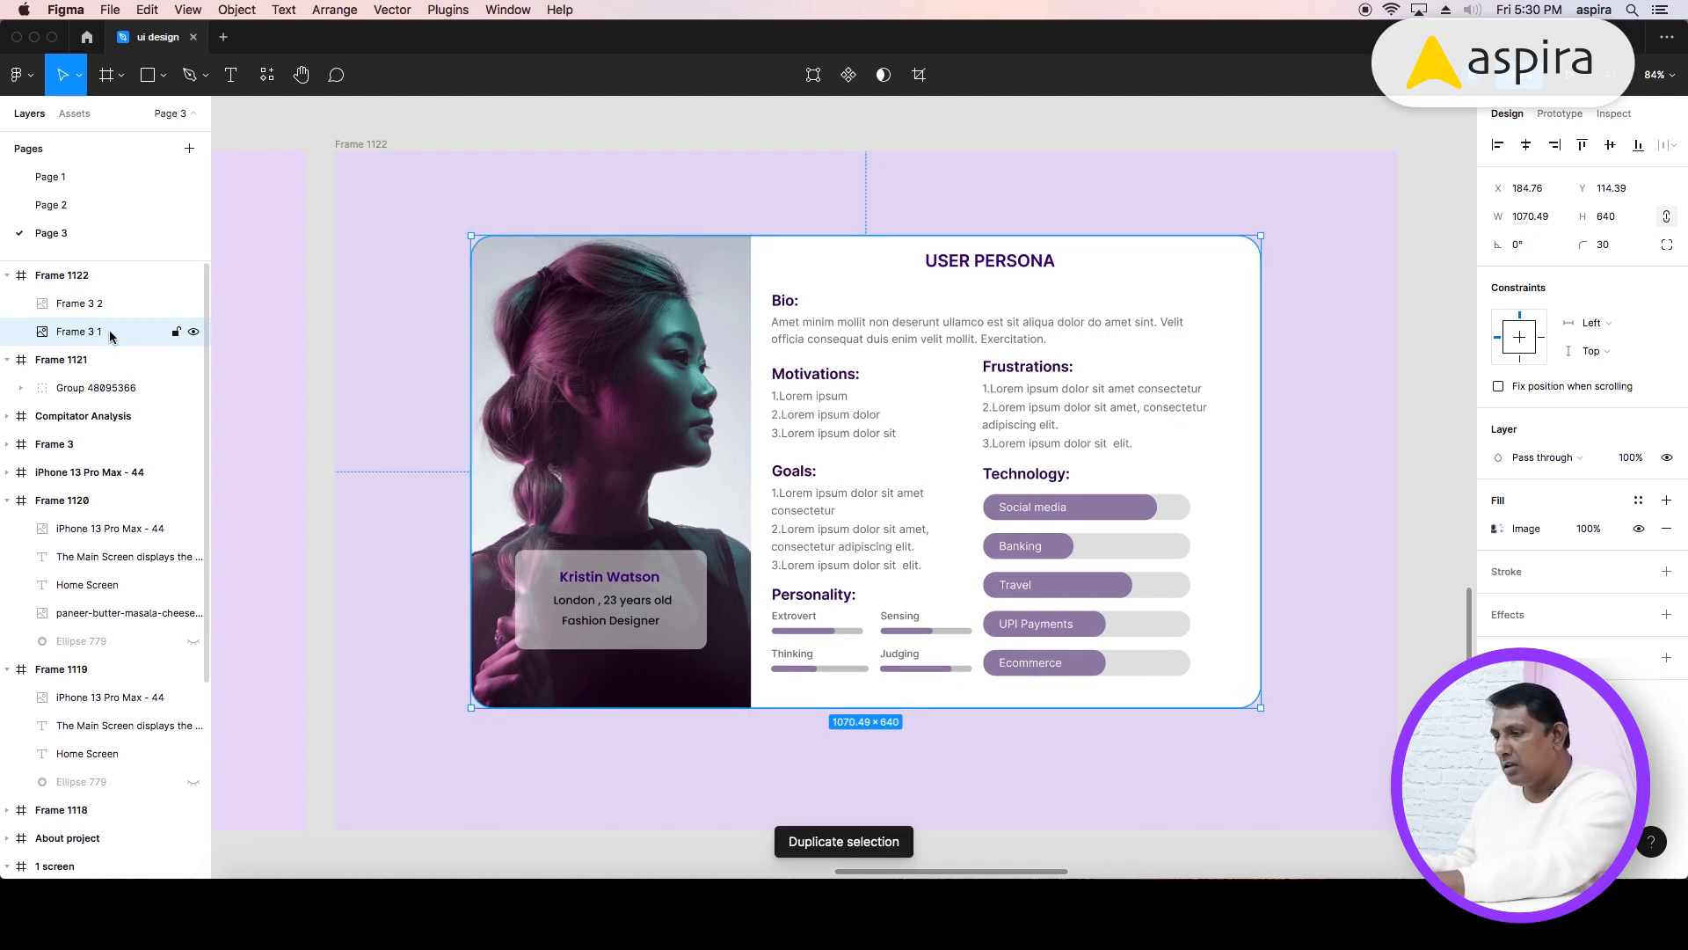
key("super+d")
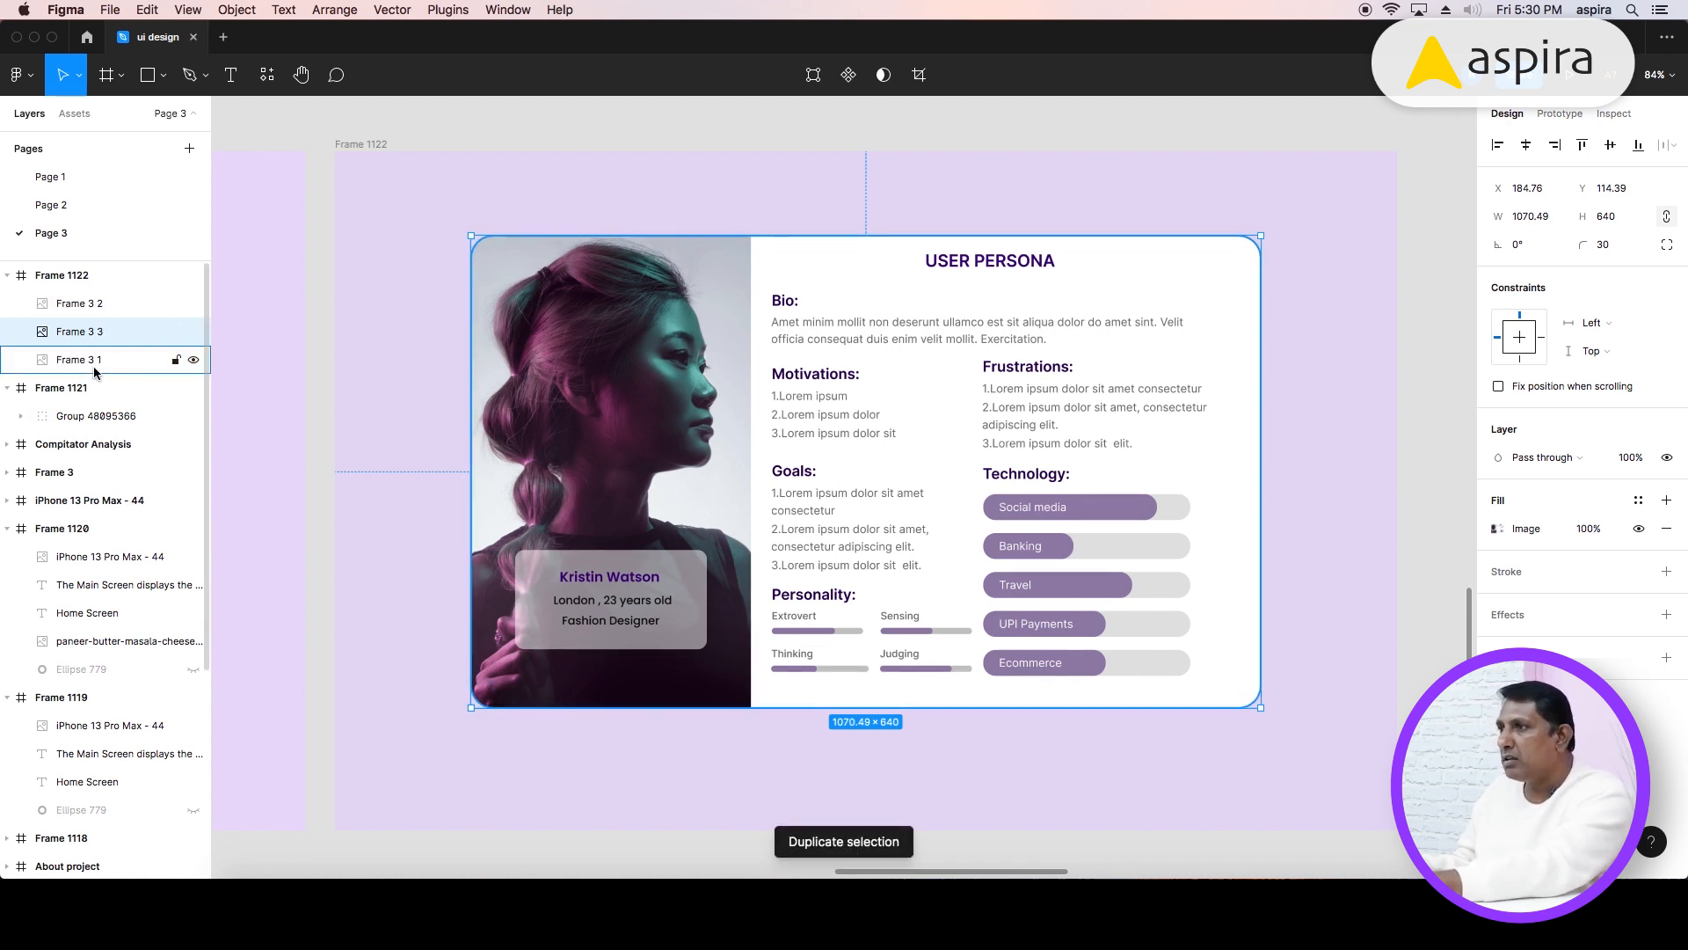
- Scale the rearmost persona image down to about 951 by 569 and move it left so only its end shows beside the main card
left_click(92, 361)
key("shift+Left")
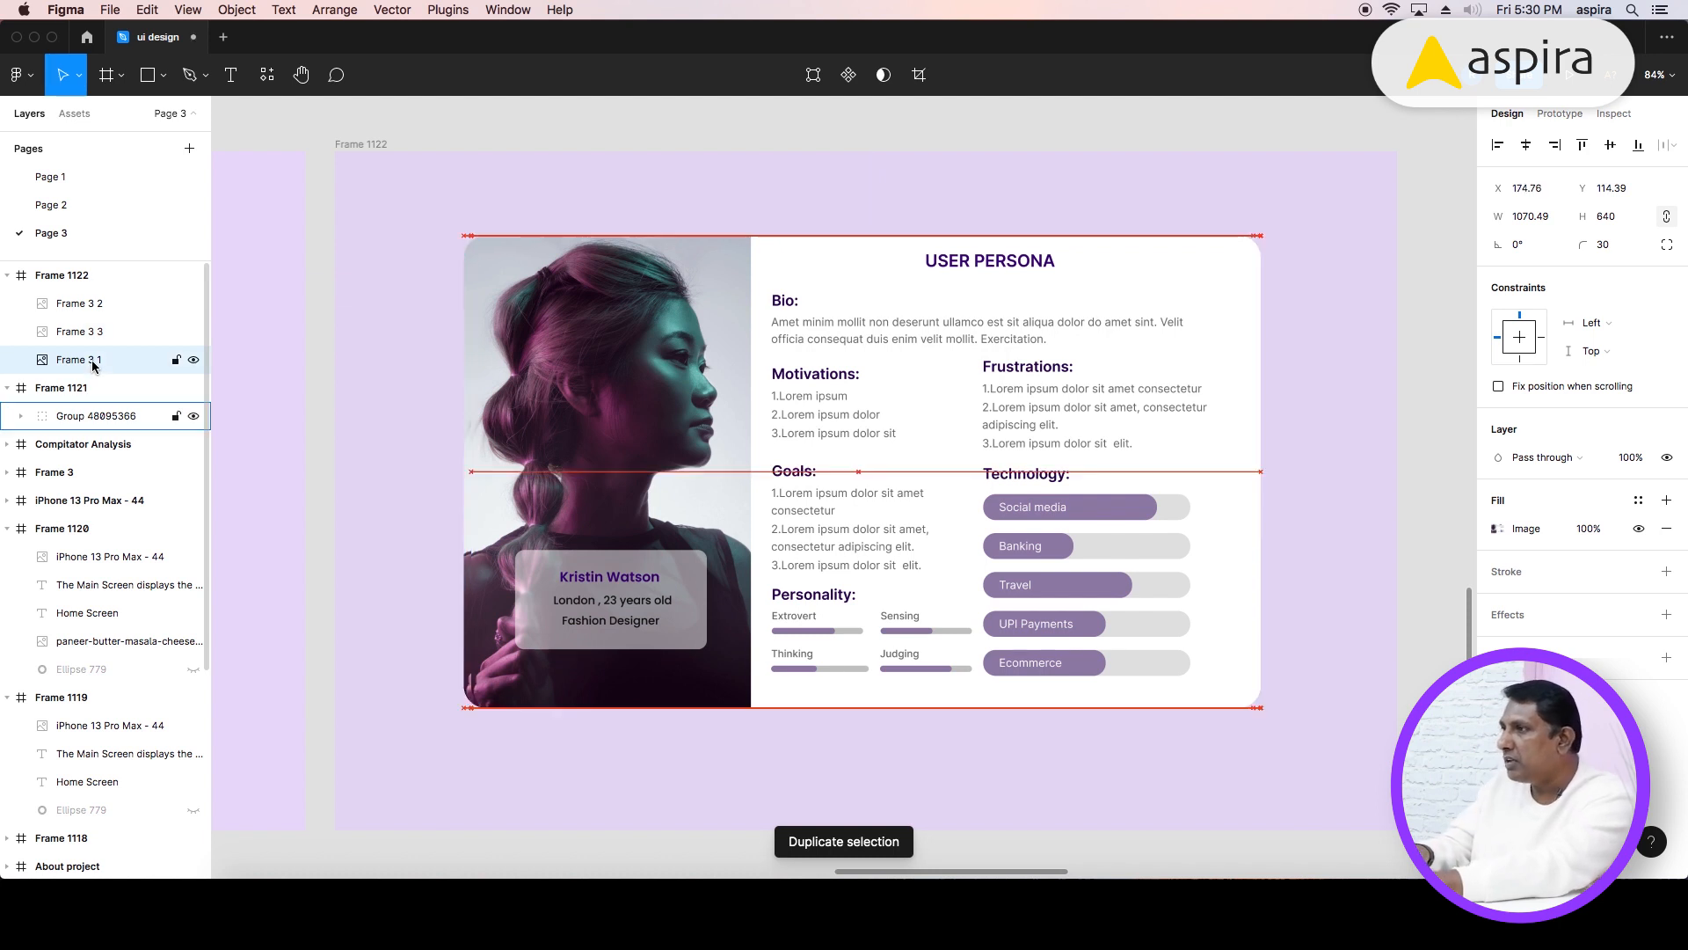
key("shift+Left")
key("shift+Left")
key("shift+Left")
key("shift+Left")
key("shift+Left")
key("shift+Left")
key("shift+Left")
key("shift+Left")
key("shift+Left")
key("shift+Left")
key("shift+Left")
key("shift+Left")
key("shift+Left")
key("shift+Left")
key("shift+Left")
left_click_drag(432, 415, 277, 417)
key("super+z")
mouse_move(435, 438)
left_mouse_down()
mouse_move(327, 449)
mouse_move(400, 451)
mouse_move(378, 449)
left_mouse_up()
left_click_drag(445, 442, 407, 431)
left_click_drag(669, 236, 556, 262)
left_click_drag(419, 364, 388, 362)
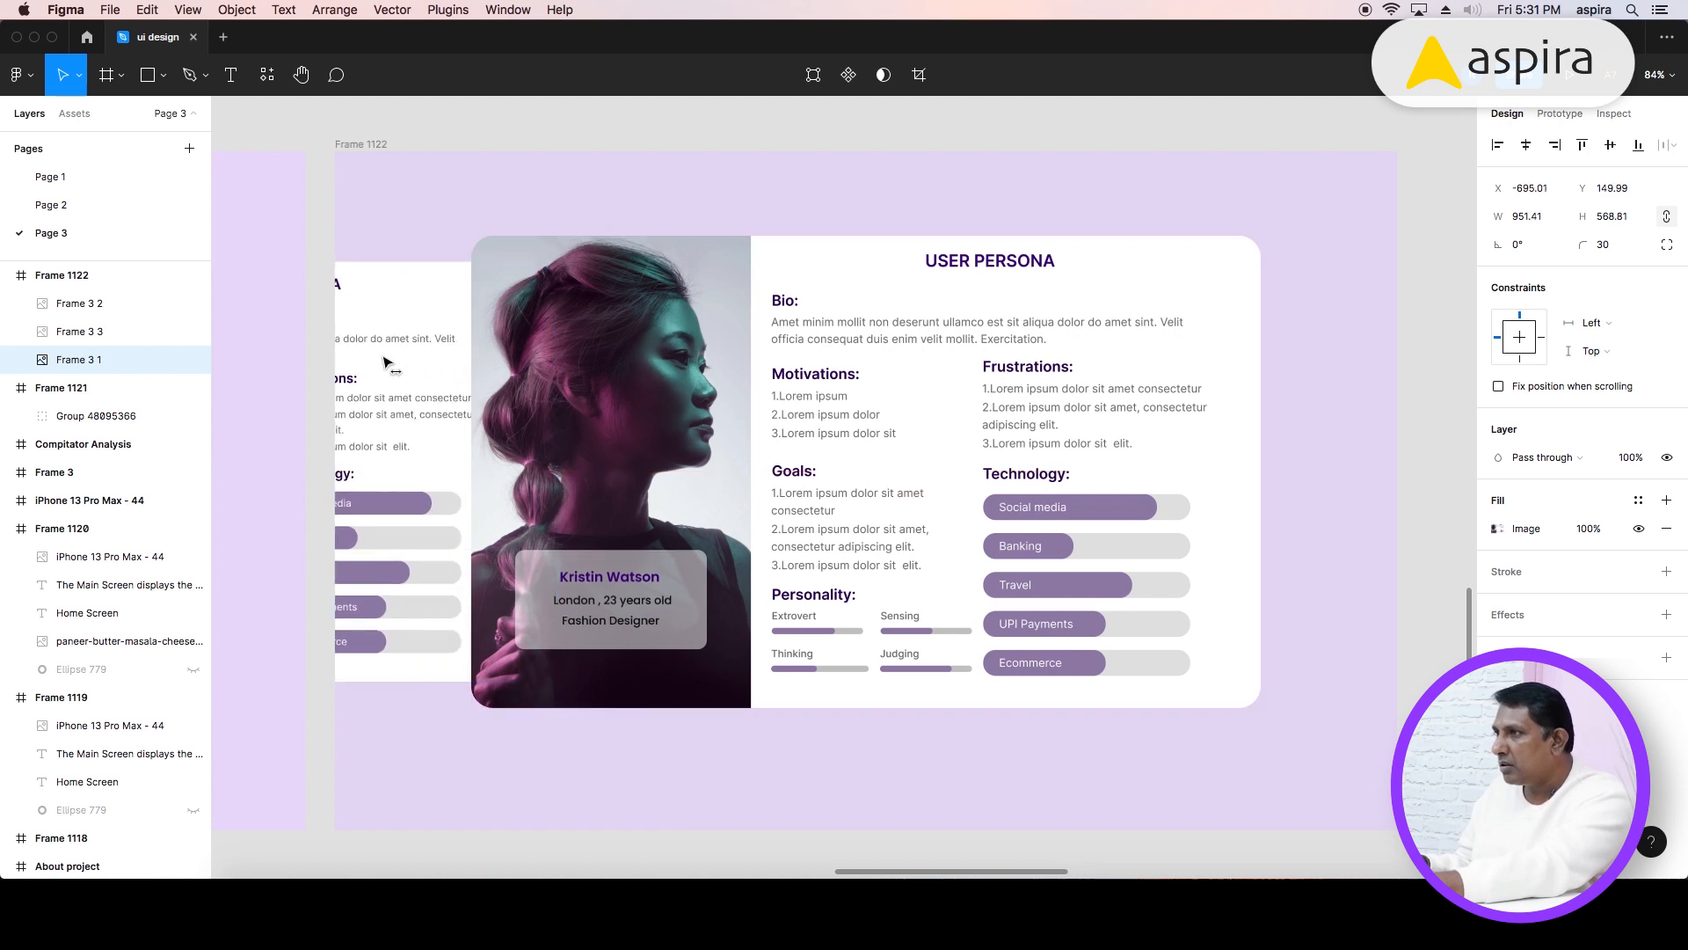
- Set the middle-layer persona image's height to 568 with its proportions locked
left_click(99, 334)
left_click(1631, 221)
type("5")
key("Return")
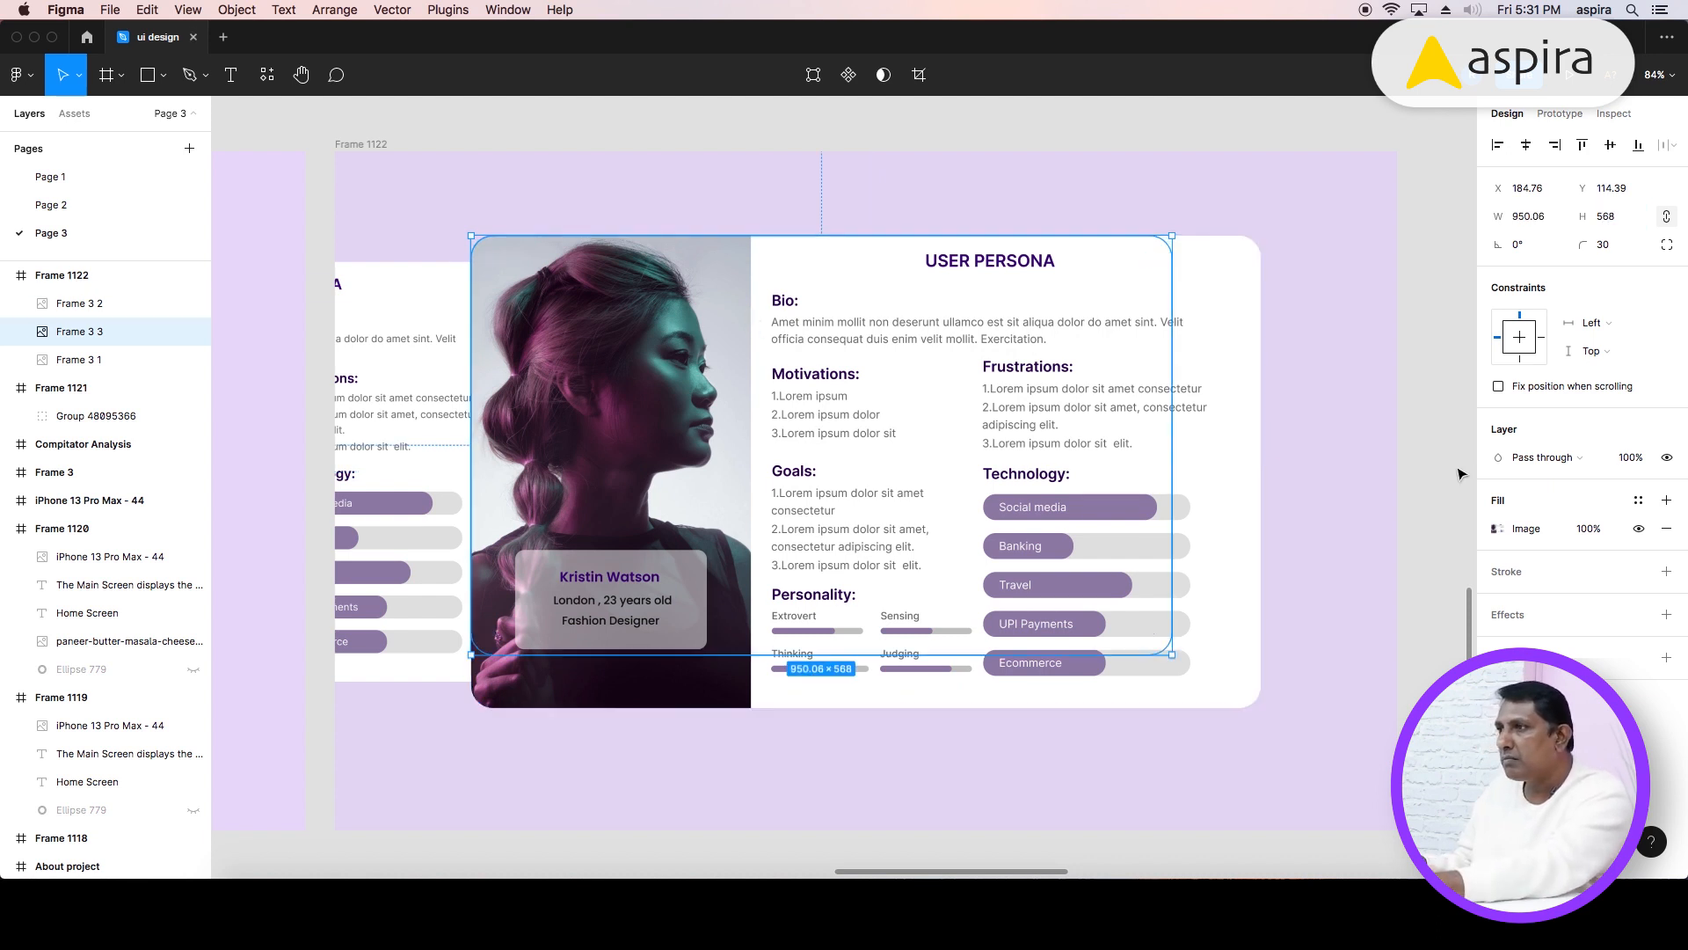
- Move the 568-high persona image right to about X 895 so it extends behind the main card and past the frame's right edge
key("shift+Right")
key("shift+Right")
key("shift+Right")
key("shift+Right")
key("shift+Right")
key("shift+Right")
key("shift+Right")
key("shift+Right")
key("shift+Right")
key("shift+Right")
key("shift+Right")
key("shift+Right")
key("shift+Right")
key("shift+Right")
key("shift+Right")
key("shift+Right")
key("shift+Right")
key("shift+Right")
key("shift+Right")
key("shift+Right")
key("shift+Right")
key("shift+Right")
key("shift+Right")
key("shift+Right")
key("shift+Right")
key("shift+Right")
key("shift+Right")
key("shift+Right")
key("shift+Right")
key("shift+Right")
key("shift+Right")
key("shift+Right")
key("shift+Right")
key("shift+Right")
key("shift+Right")
key("shift+Right")
key("shift+Right")
key("shift+Right")
key("shift+Right")
key("shift+Right")
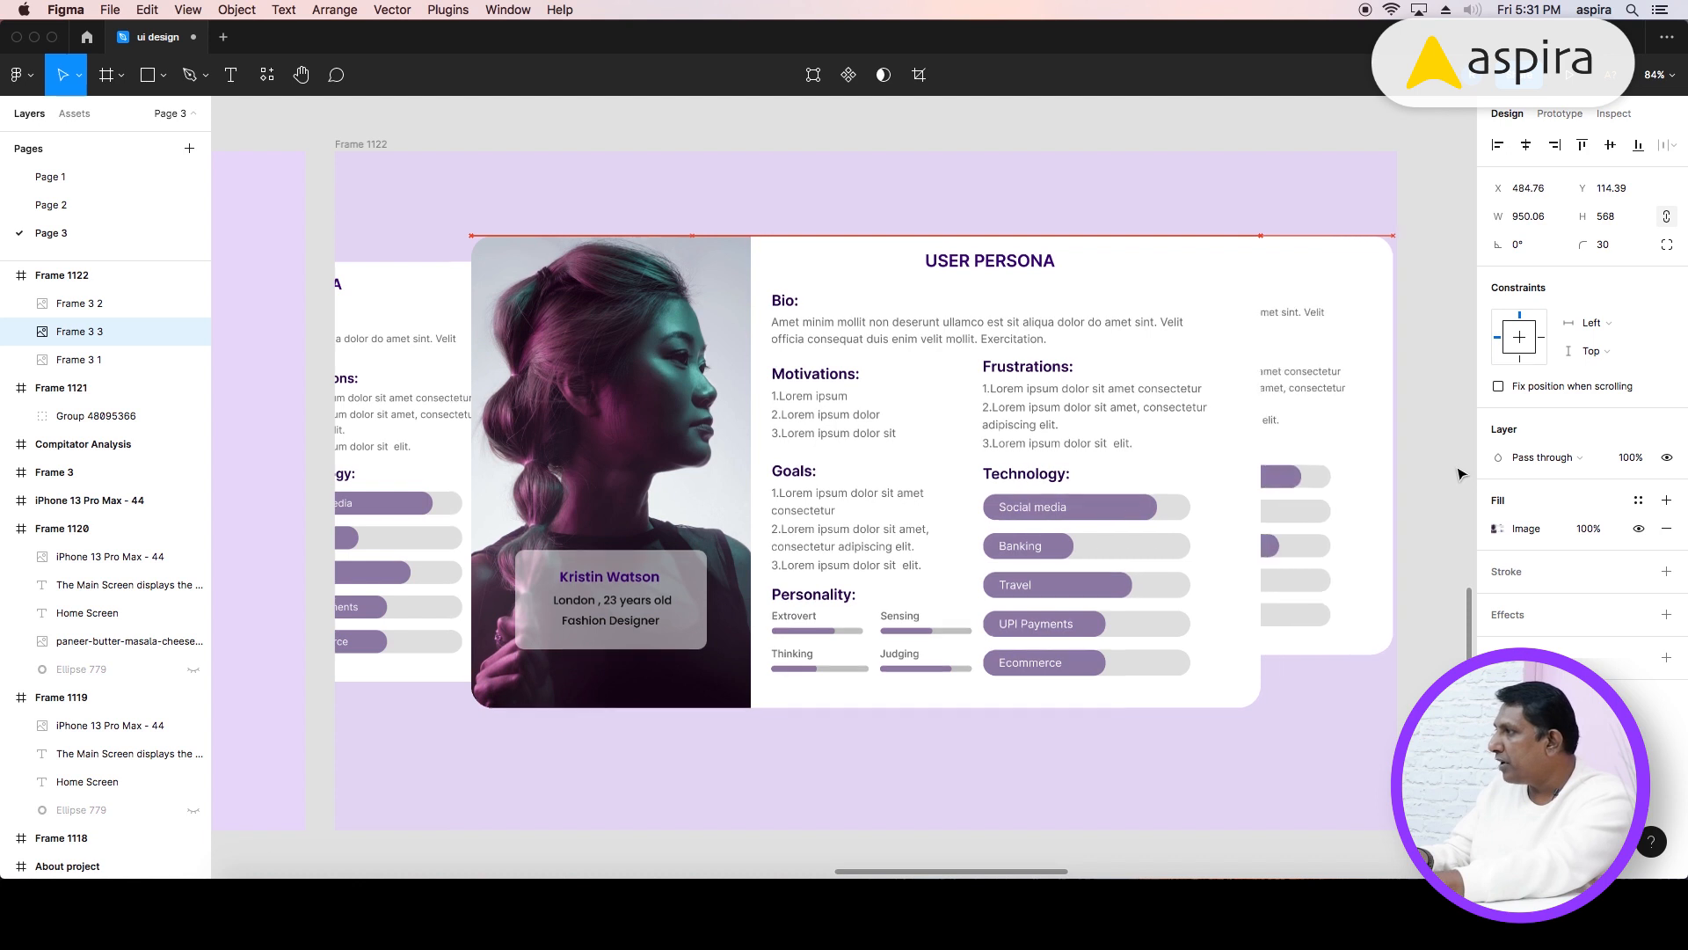
key("shift+Right")
key("shift+Right")
key("shift+Right")
key("shift+Right")
key("shift+Right")
key("shift+Right")
key("shift+Right")
key("shift+Right")
key("shift+Right")
key("shift+Right")
key("shift+Right")
key("shift+Right")
key("shift+Right")
key("shift+Right")
key("shift+Right")
key("shift+Right")
key("shift+Right")
key("shift+Right")
key("shift+Right")
key("shift+Right")
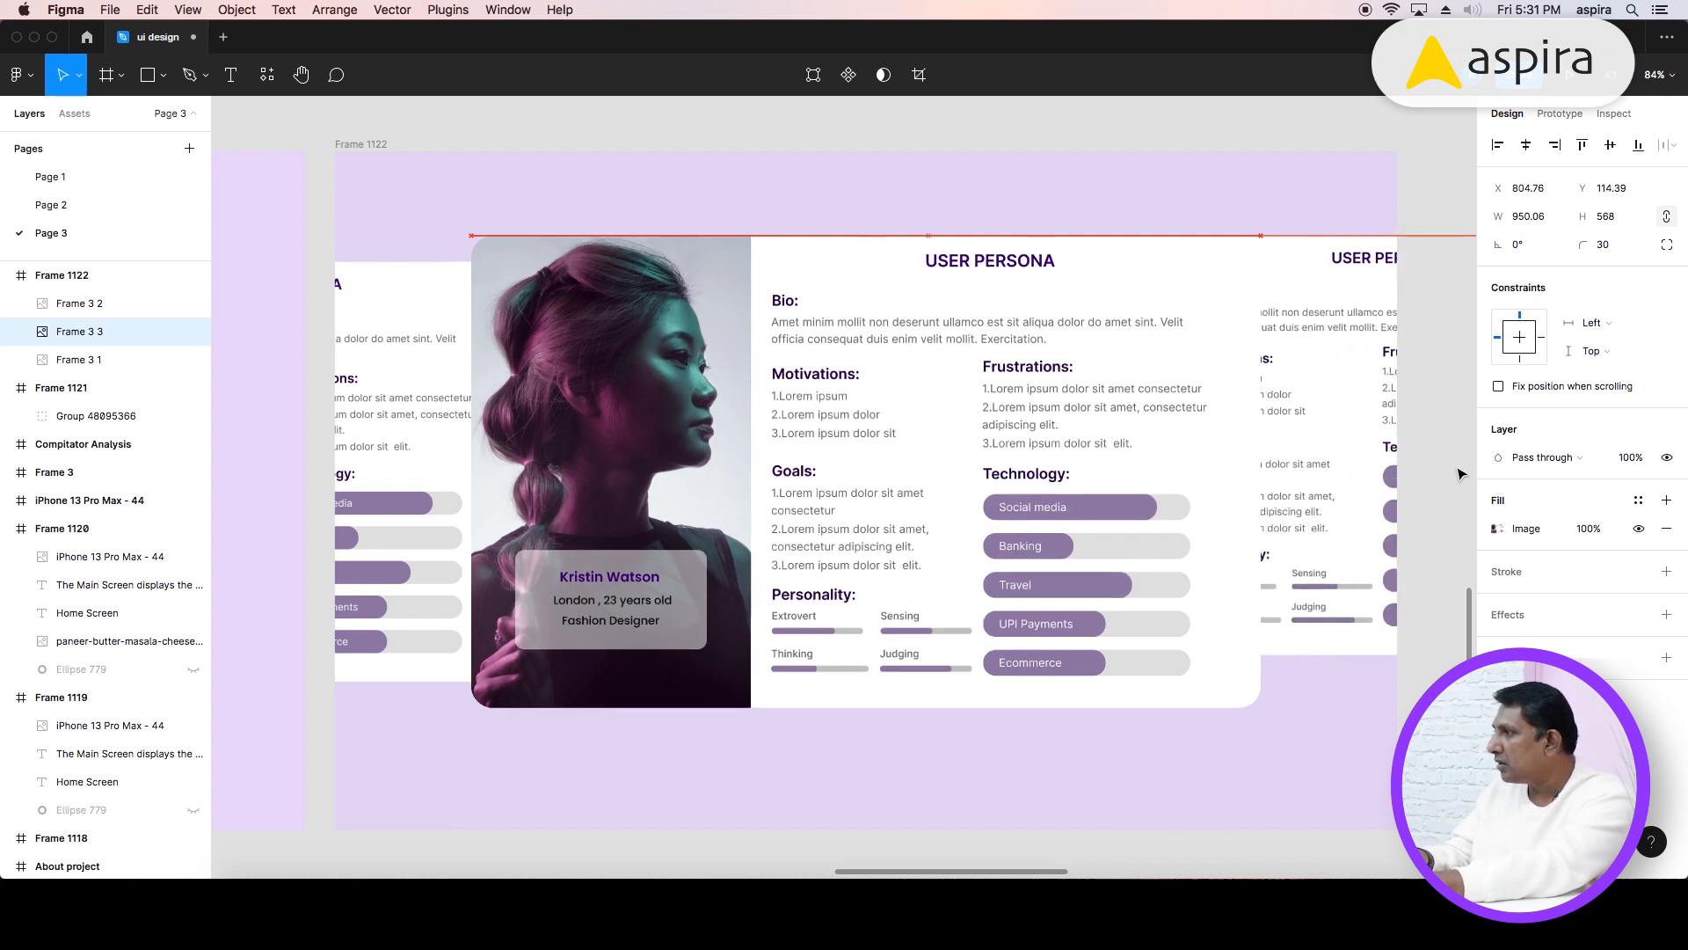
key("shift+Left")
key("shift+Left")
key("shift+Left")
key("shift+Left")
key("shift+Left")
key("shift+Left")
key("shift+Left")
key("shift+Left")
key("shift+Left")
key("shift+Left")
key("shift+Left")
key("shift+Left")
key("shift+Left")
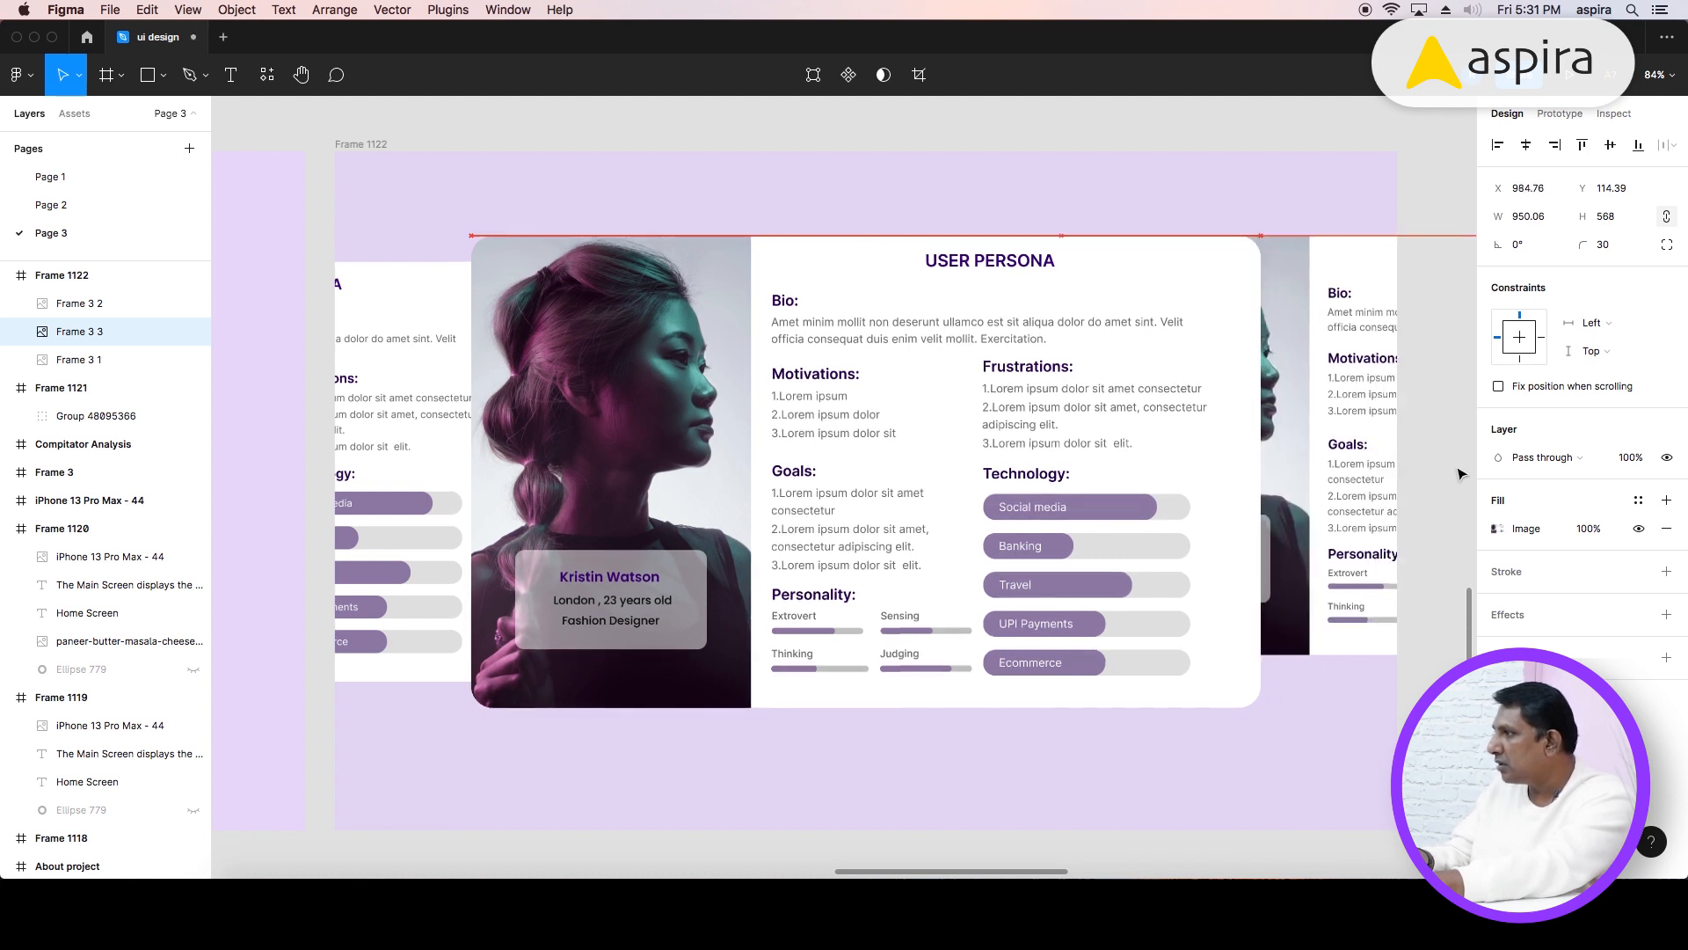
- Centre the main card and both smaller persona images vertically within the frame
left_click(1611, 146)
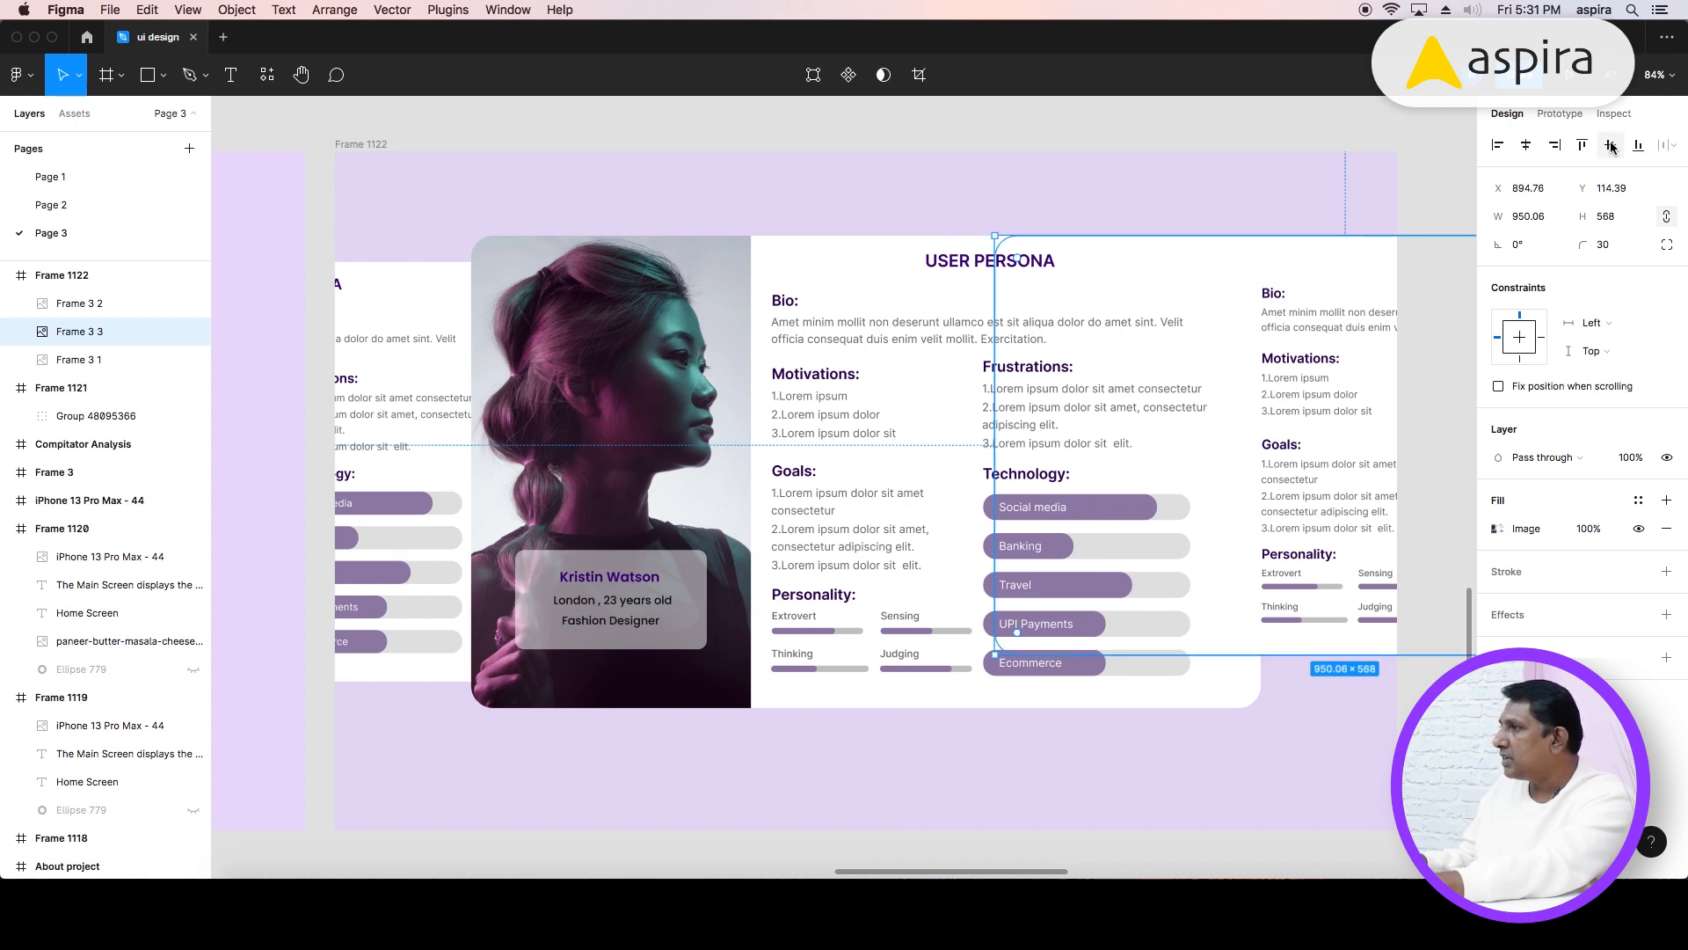
left_click(848, 350)
left_click(1611, 145)
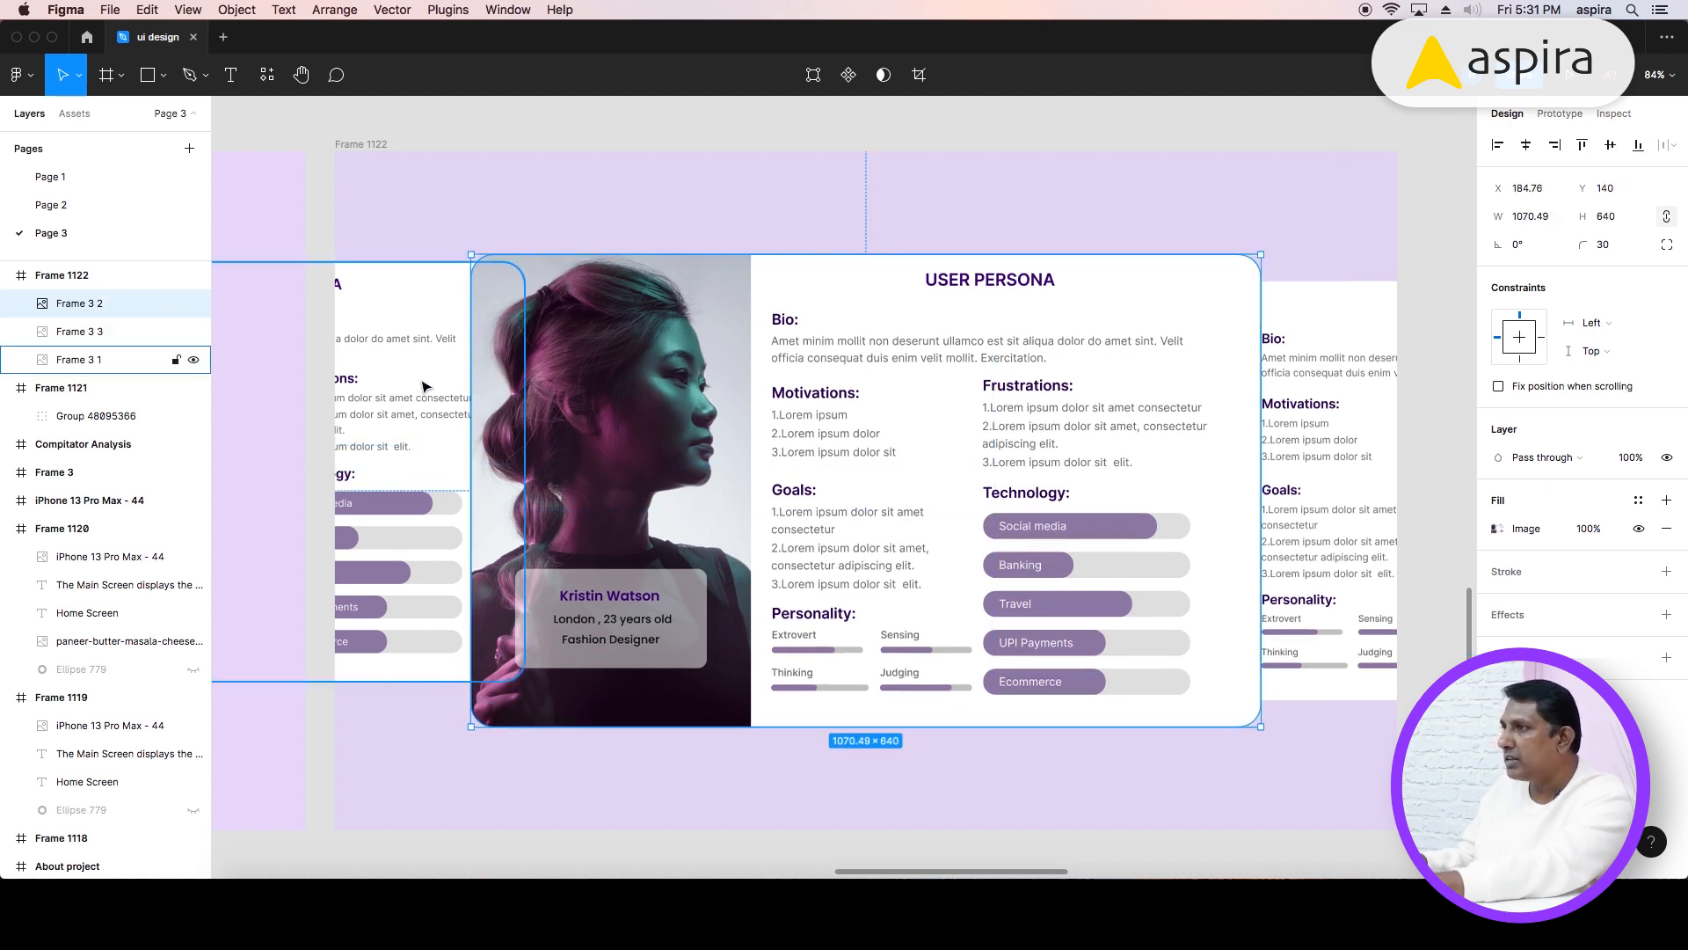
left_click(70, 360)
left_click(1611, 145)
left_click(1394, 297)
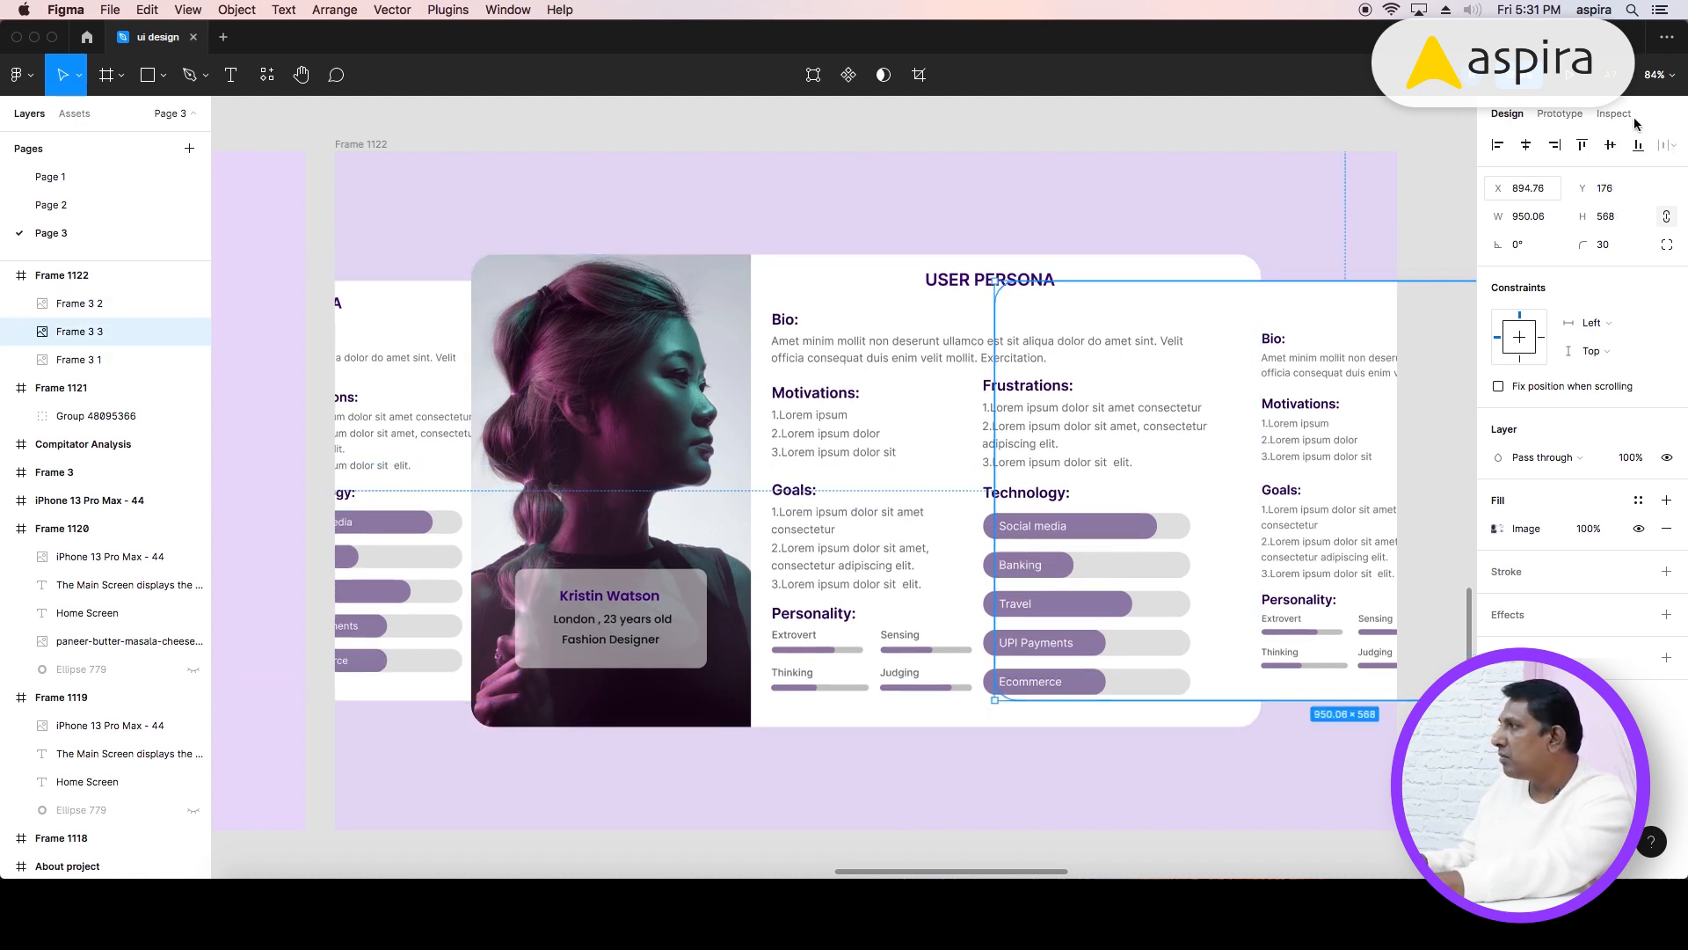
- Set the opacity of both smaller side images to 20%
left_click(409, 356)
left_click(1442, 315, "shift")
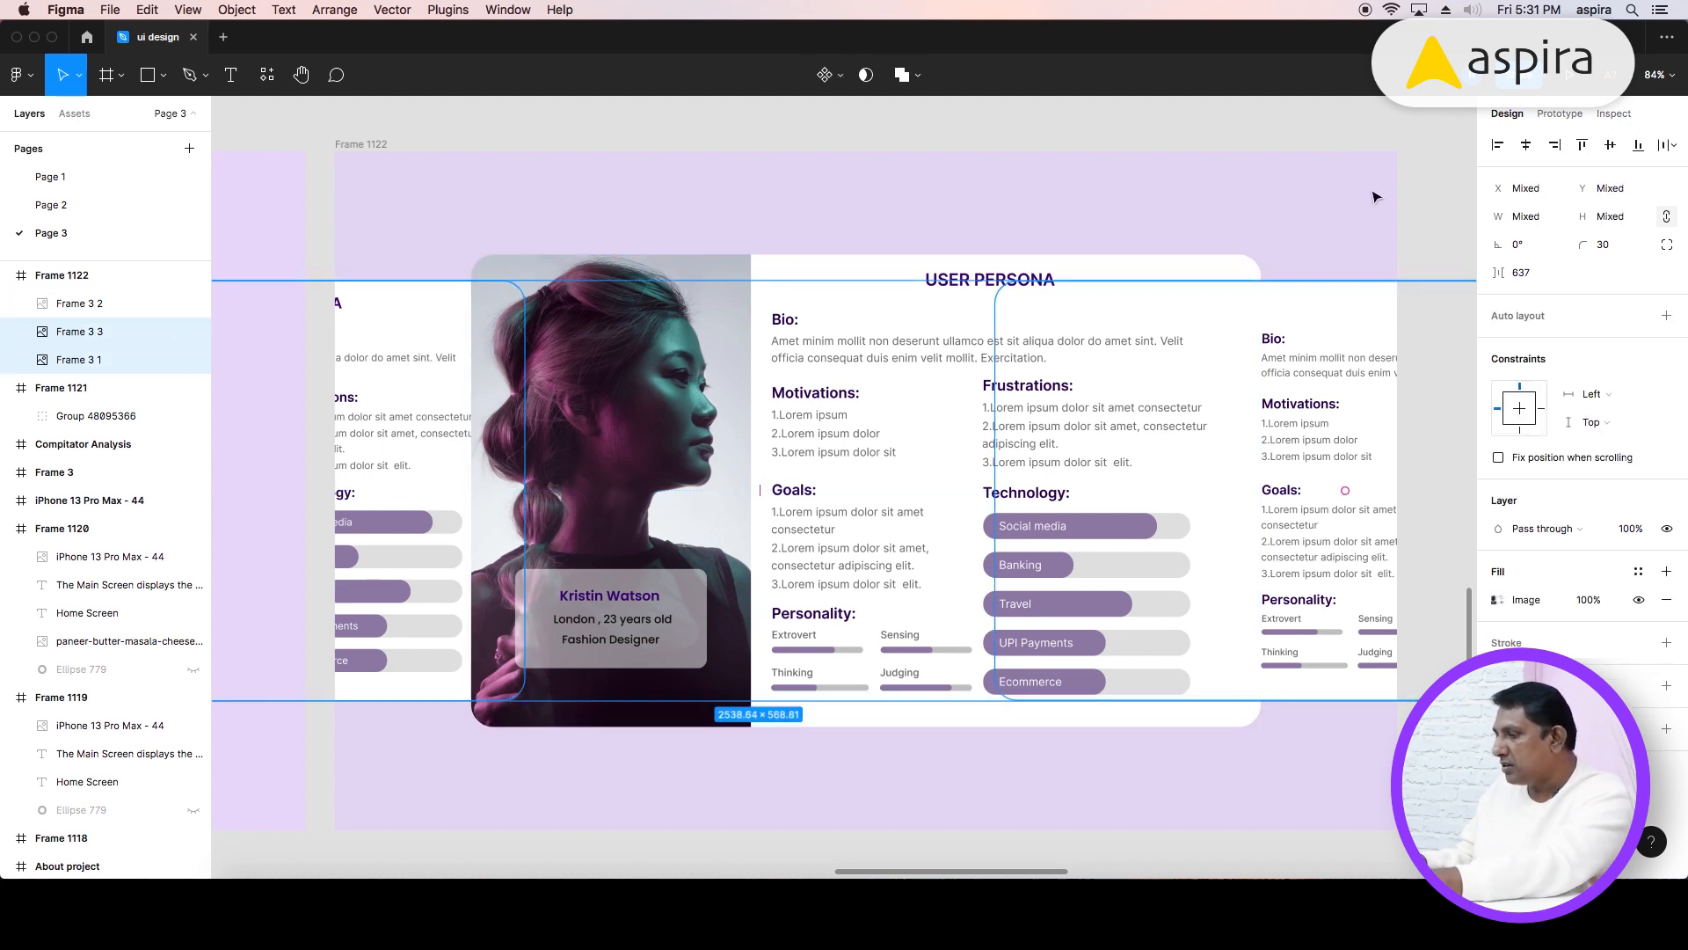
key("2")
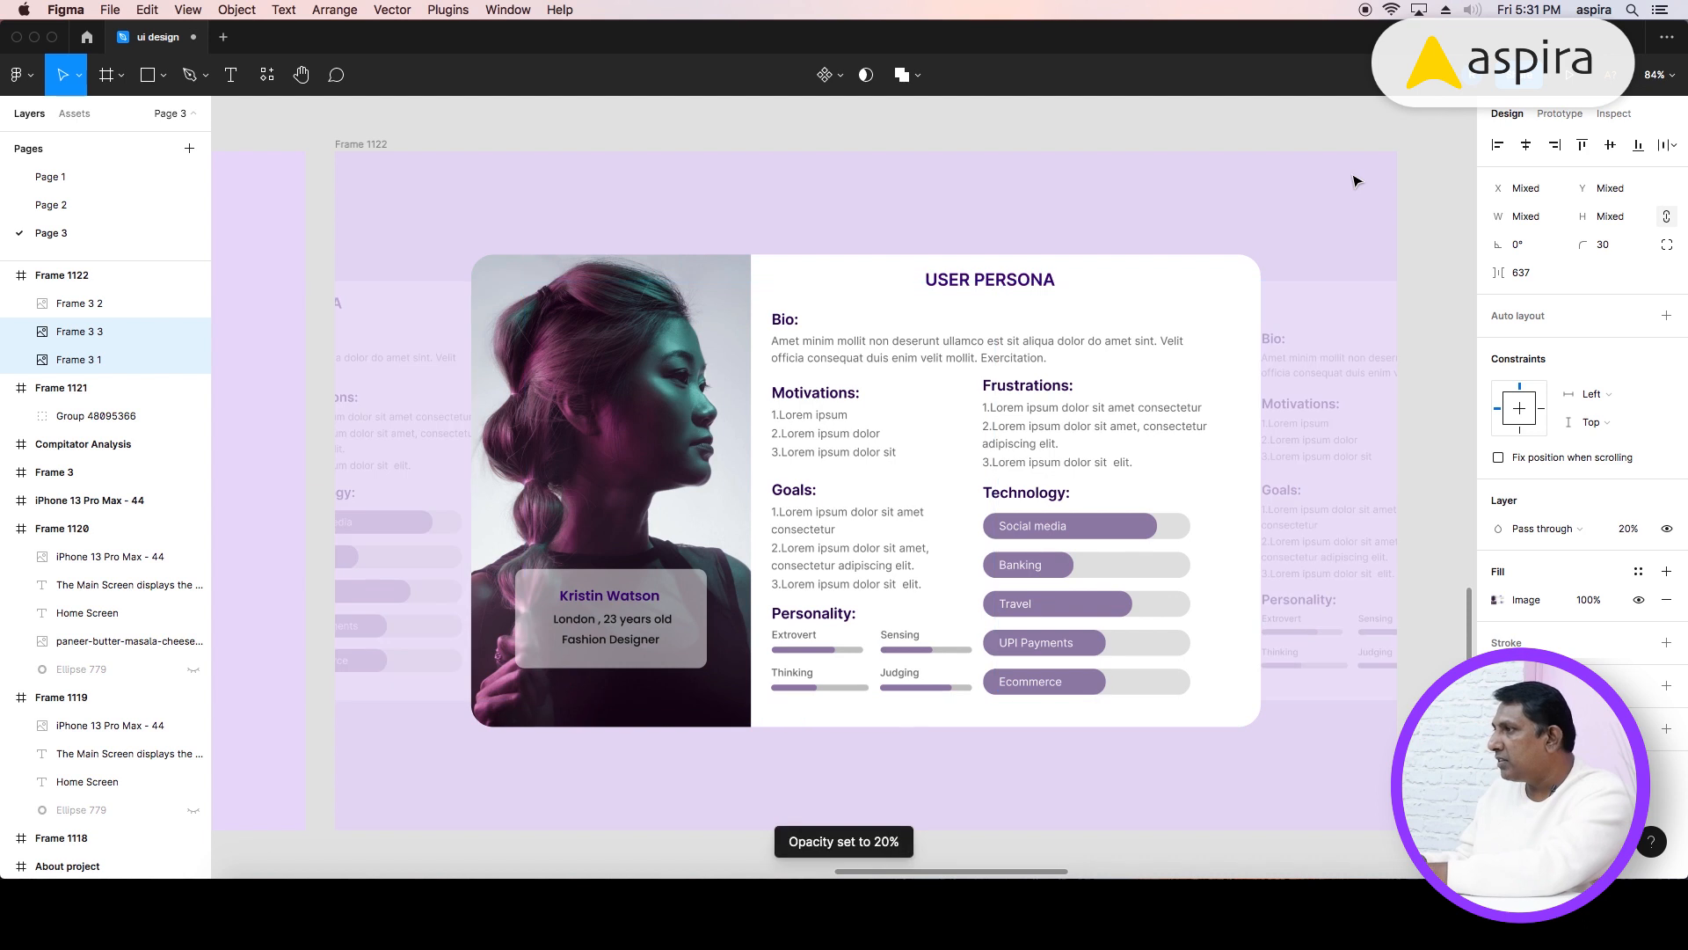
- Set the opacity of both smaller side images to 30%
key("5")
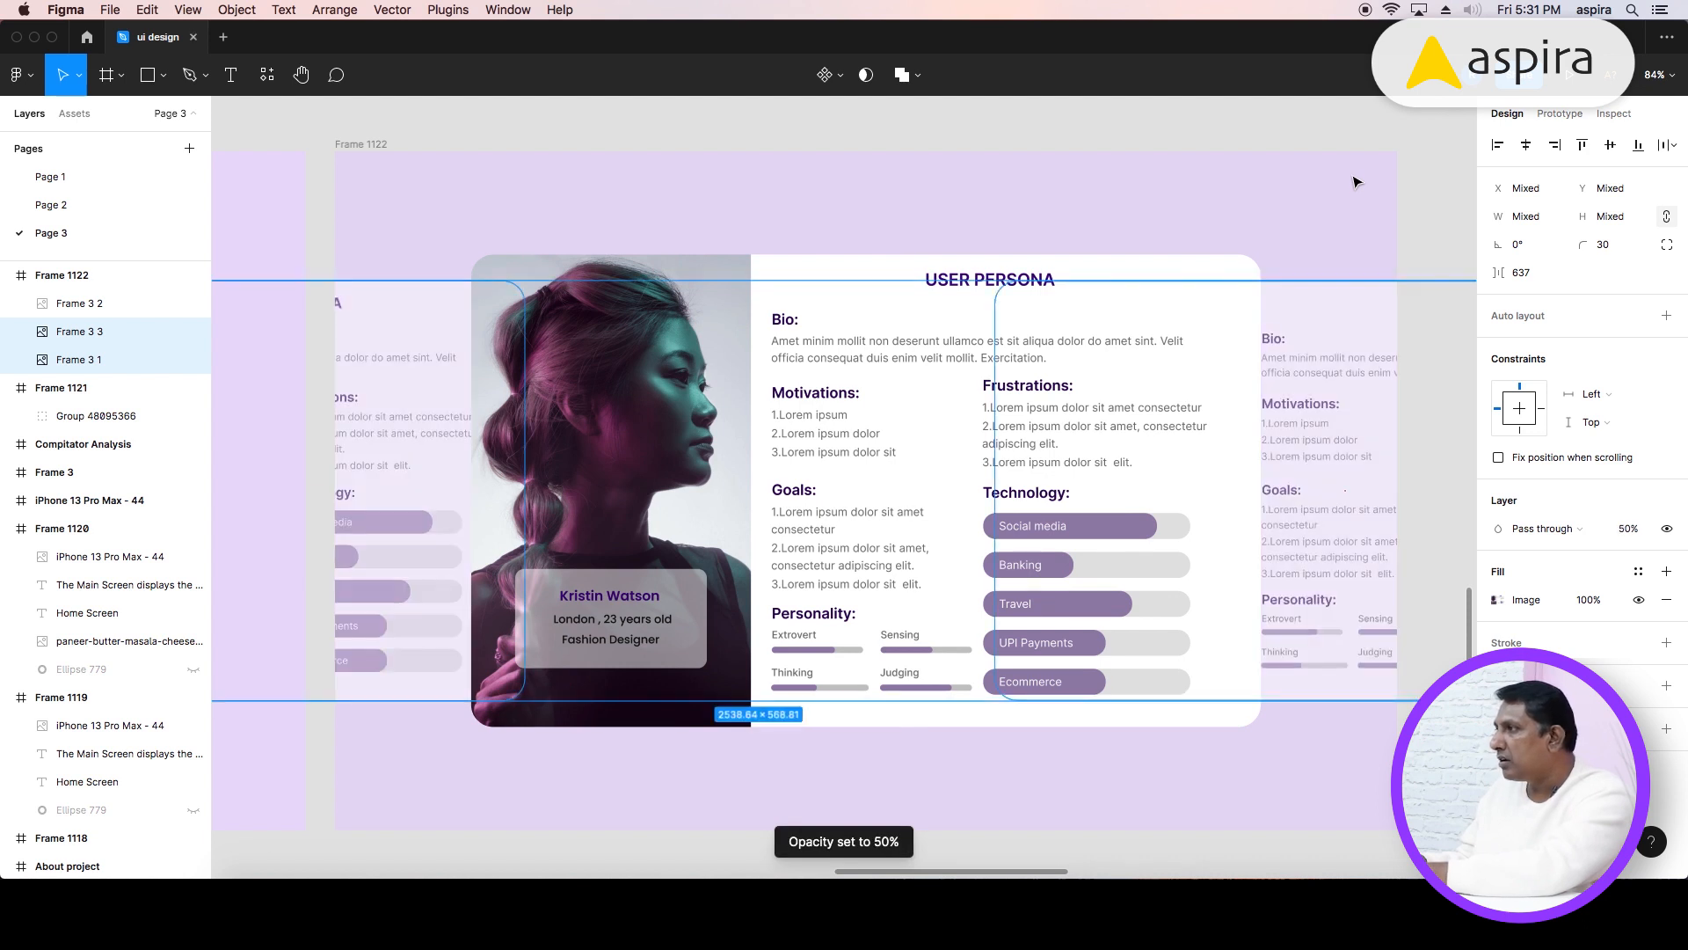
key("3")
- Add a drop shadow to the main persona card and sample the muted purple 9782AD as its colour
left_click(1169, 264)
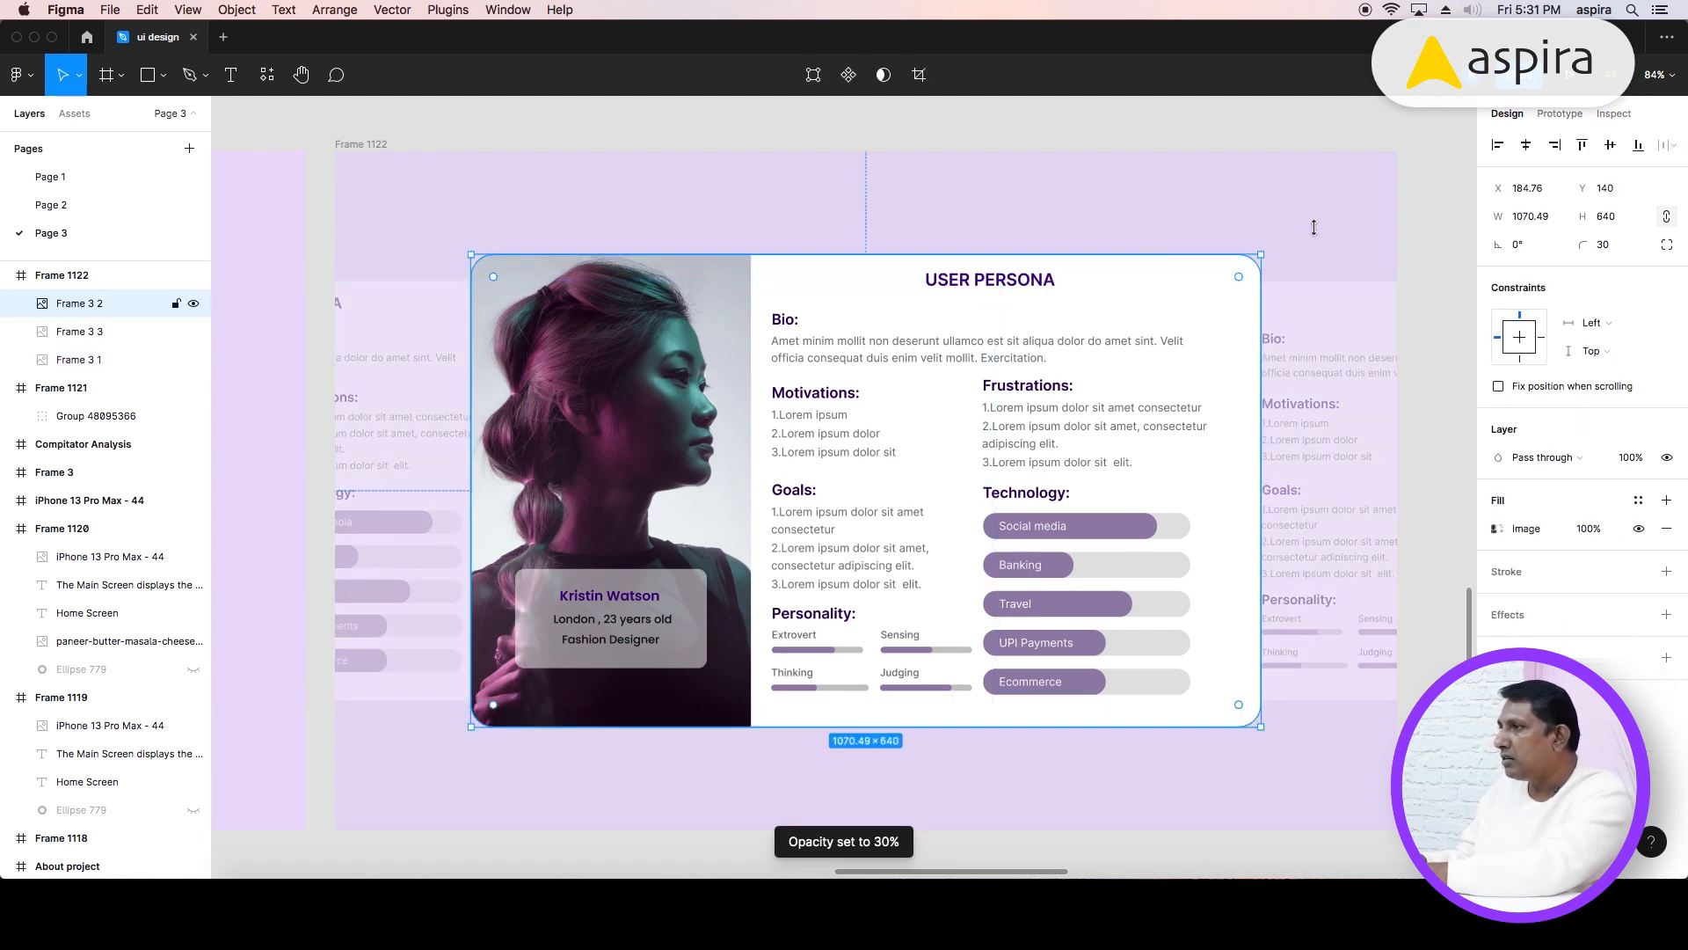
left_click(1666, 614)
left_click(1498, 642)
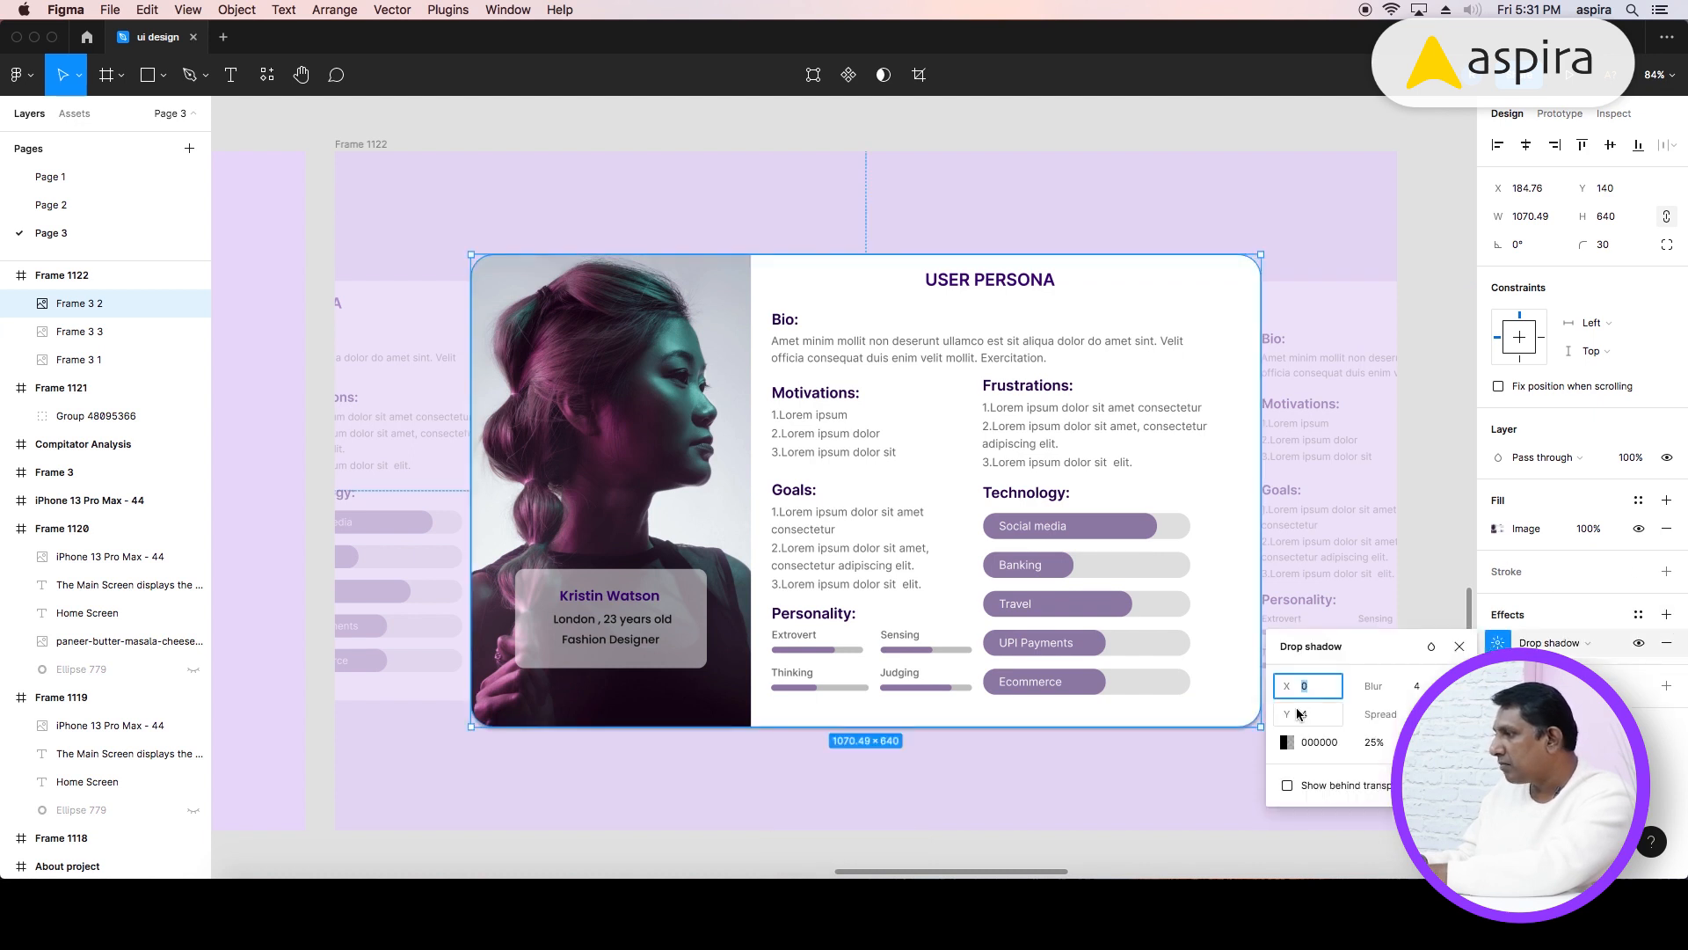
left_click(1287, 742)
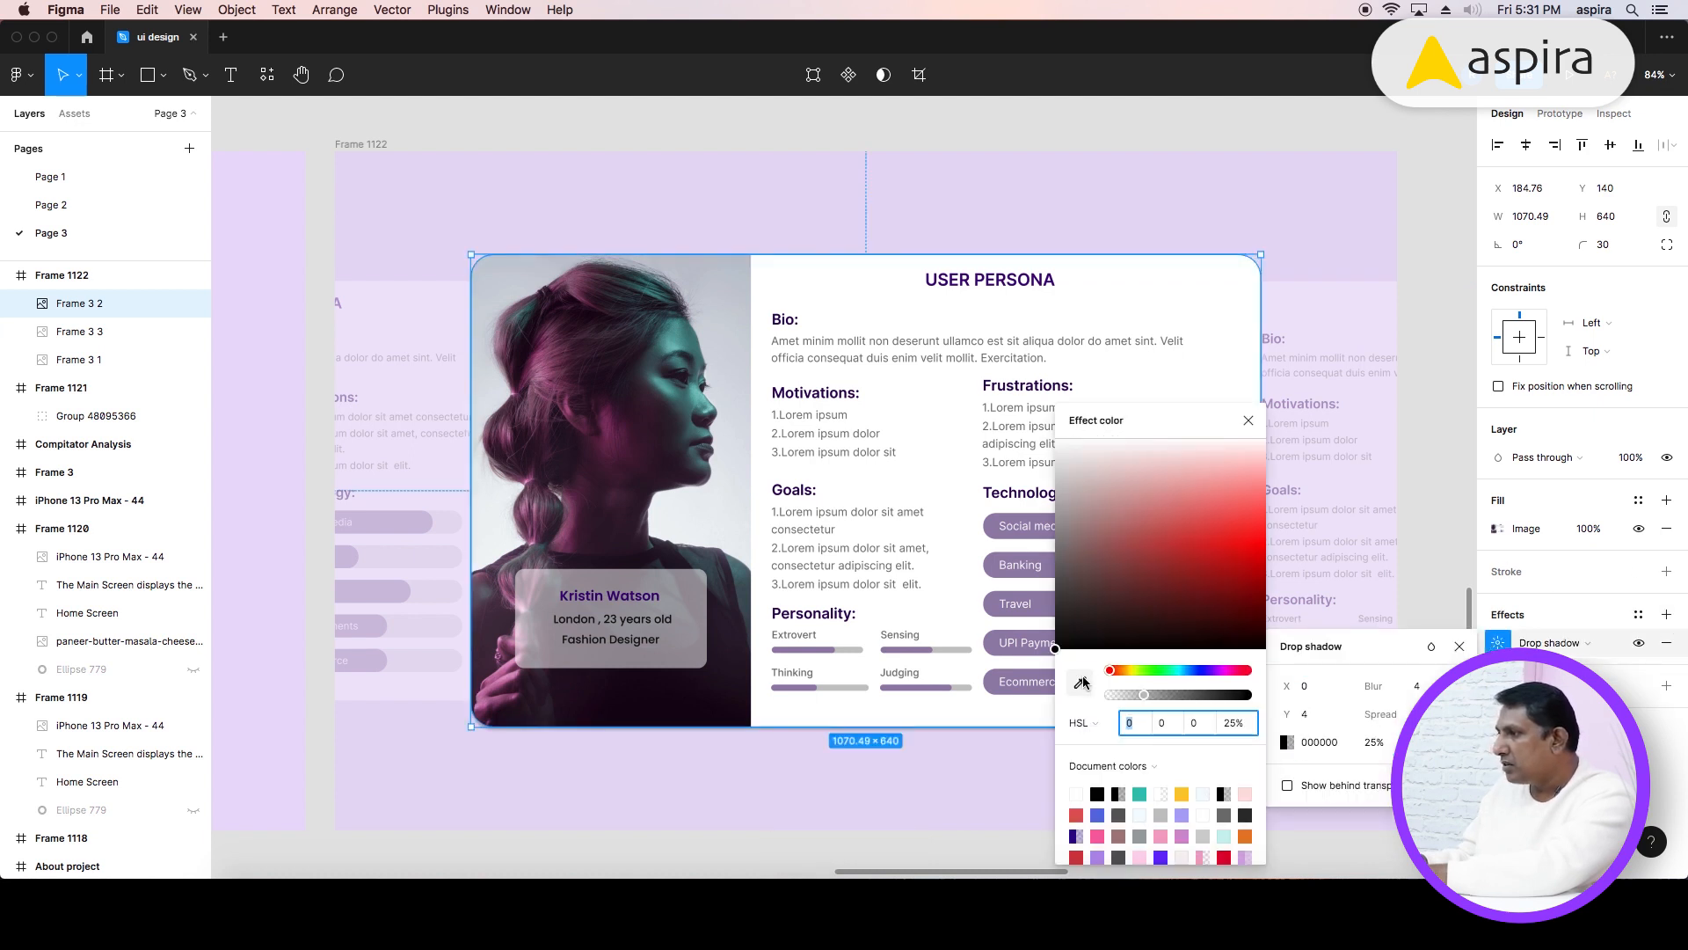
left_click(1082, 682)
left_click(1394, 182)
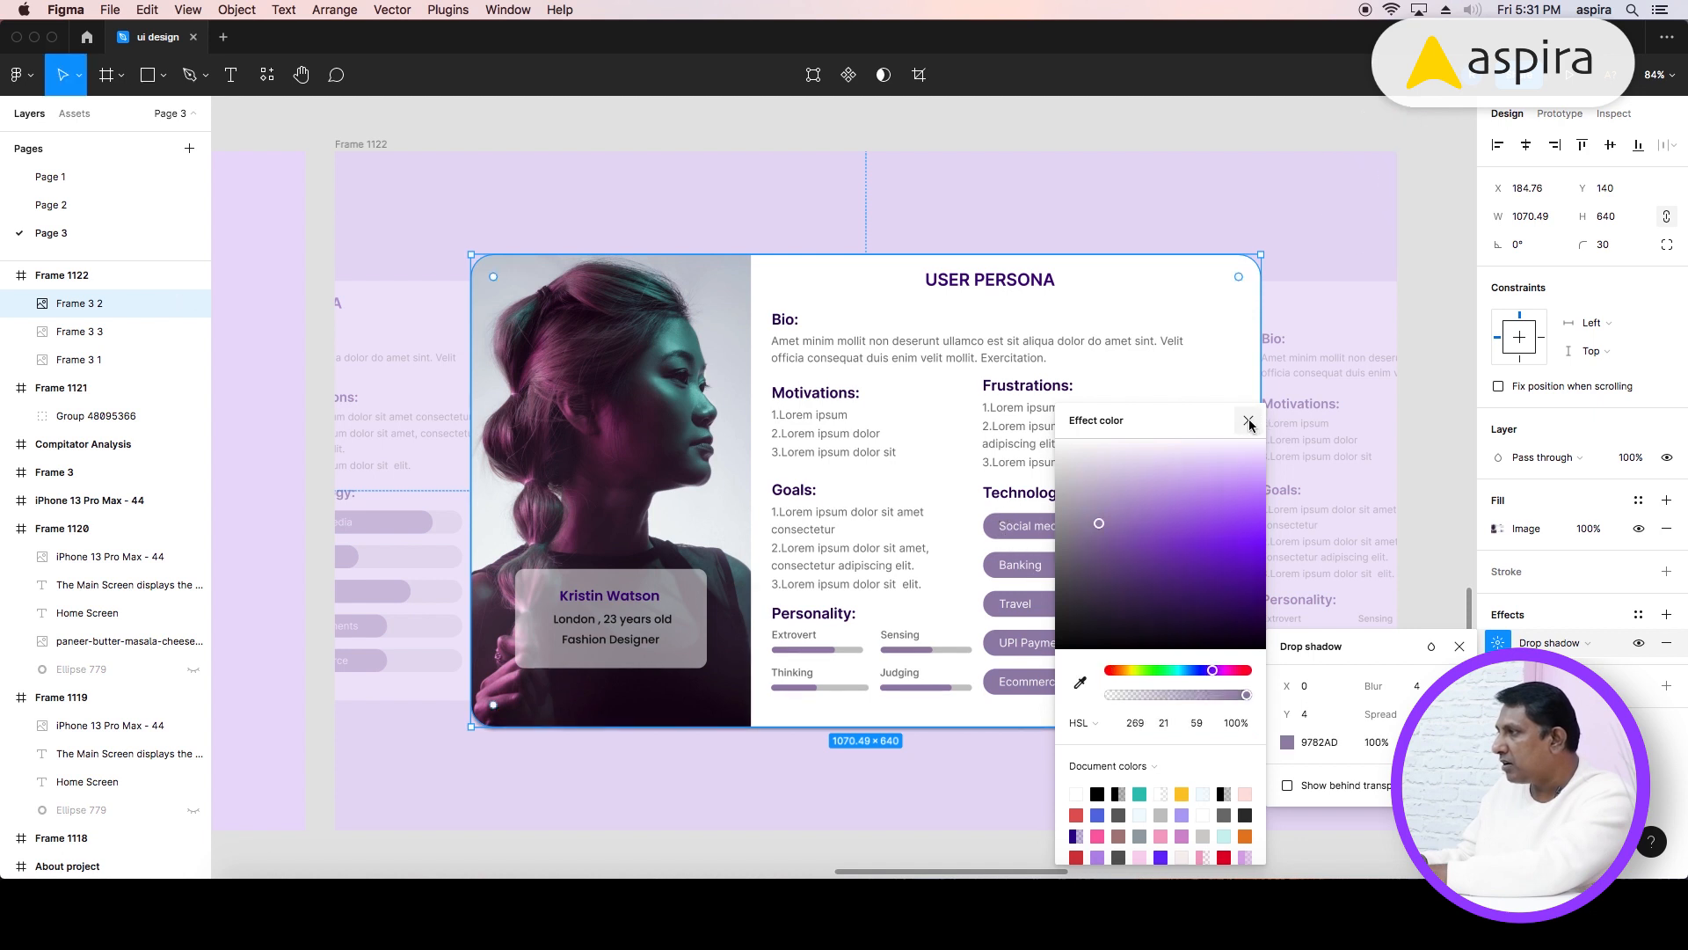
- Set the shadow colour's HSL saturation to 100 and lightness to 40
left_click(1201, 724)
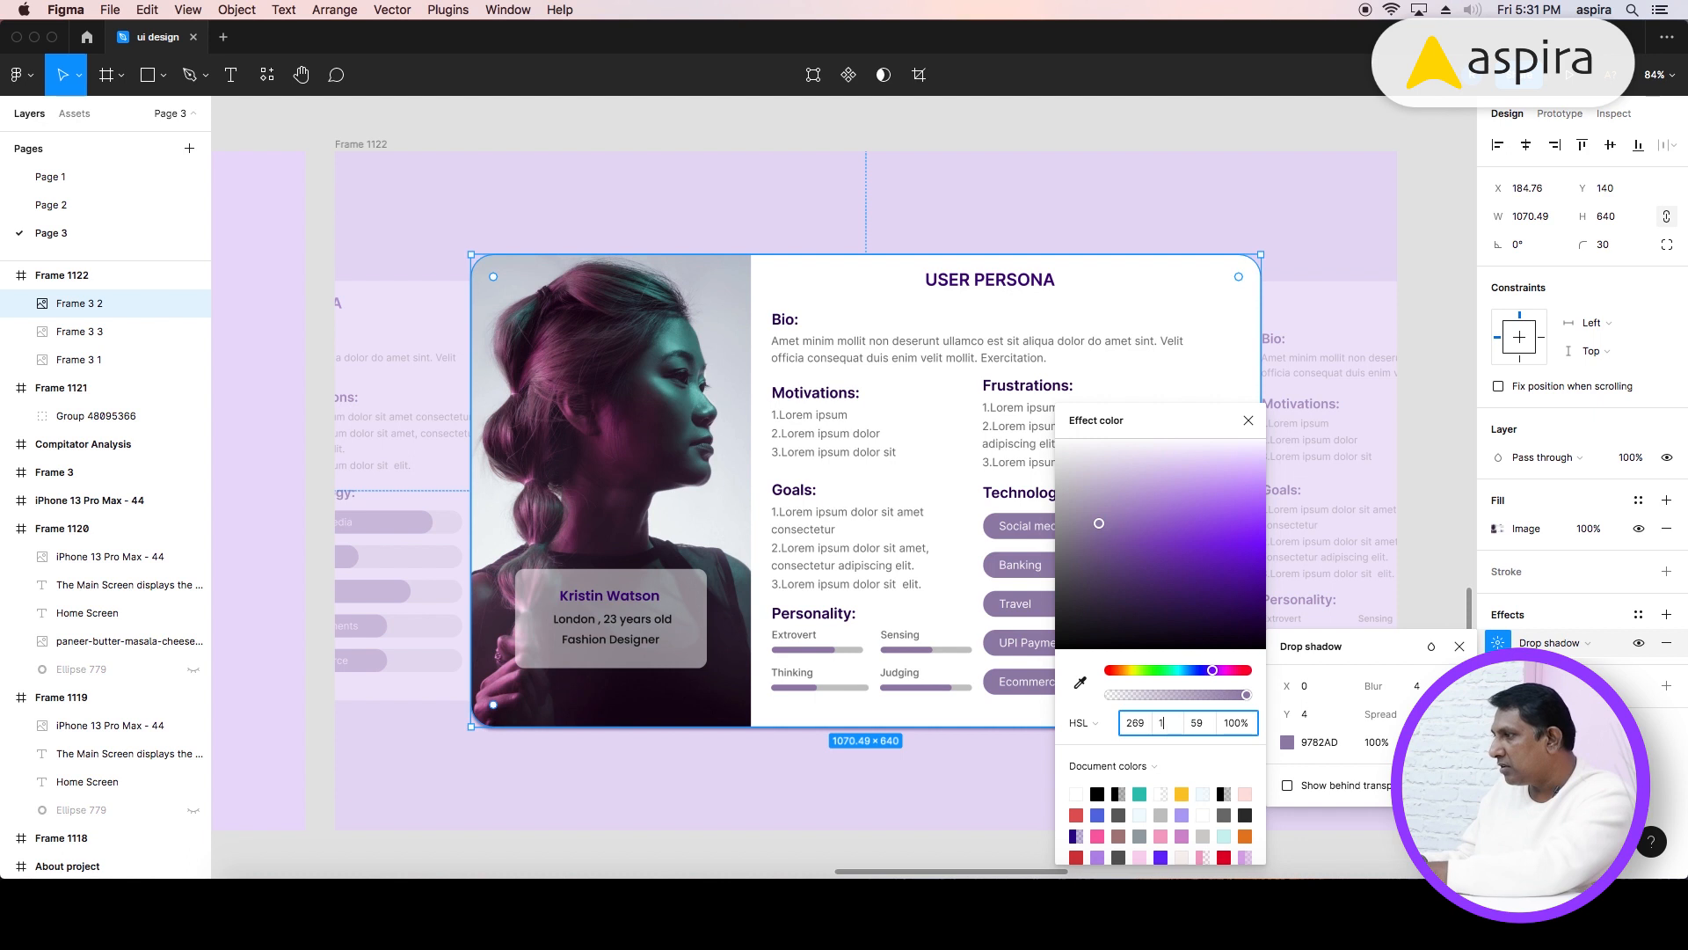
type("100")
key("Return")
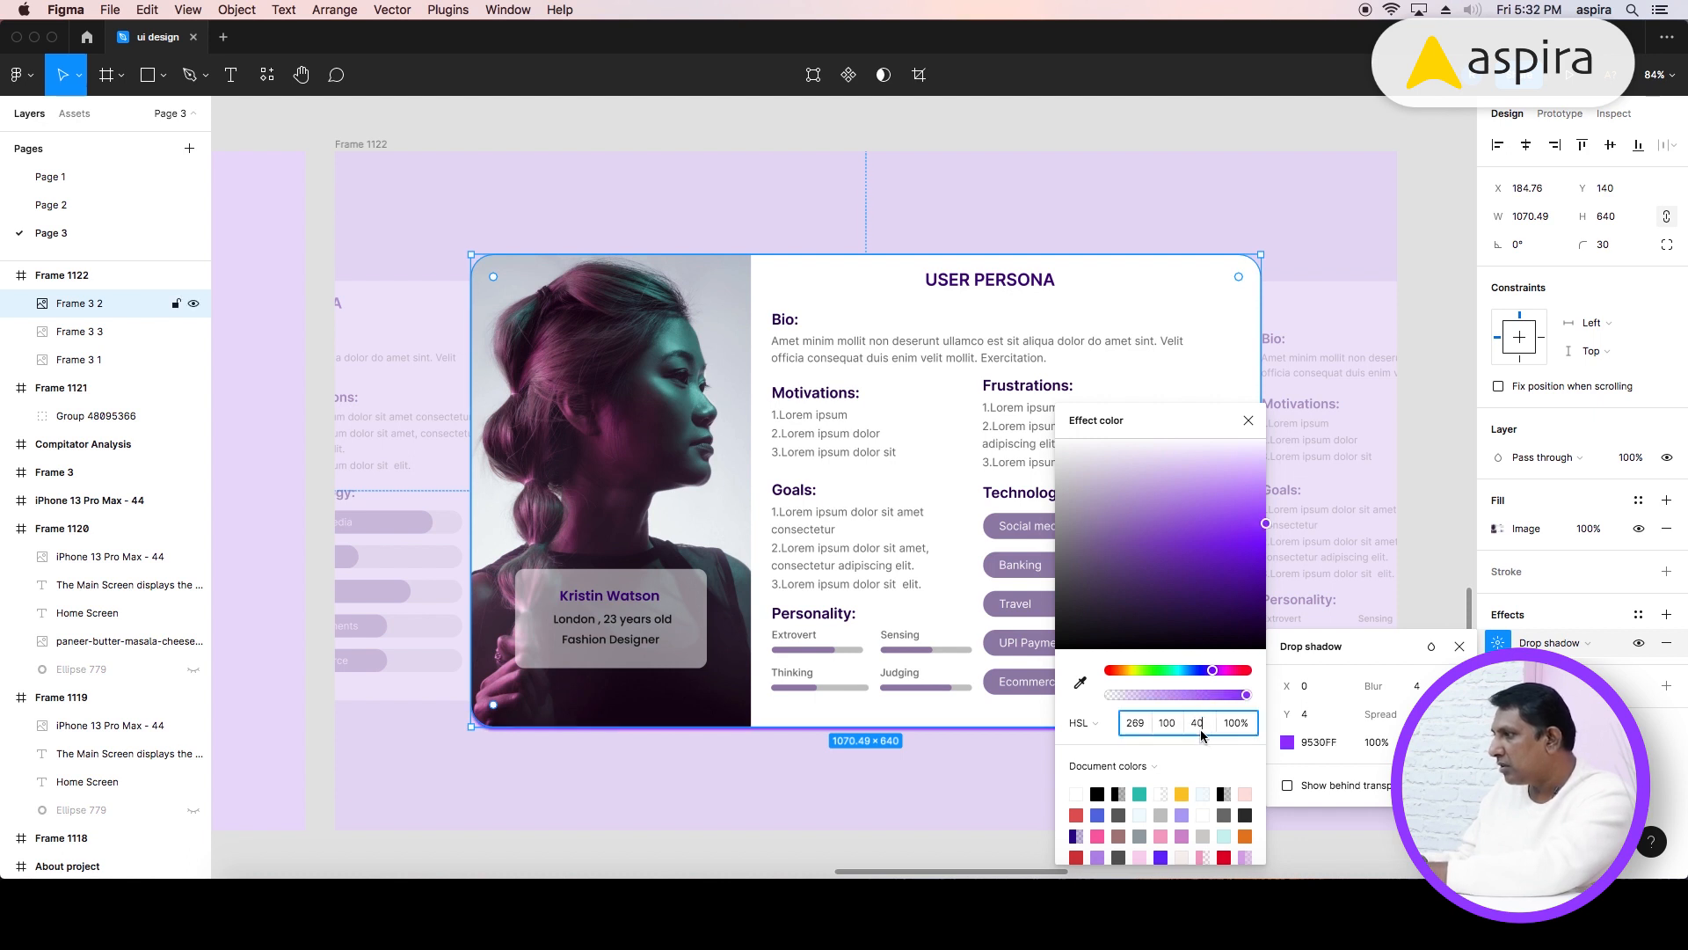
key("Return")
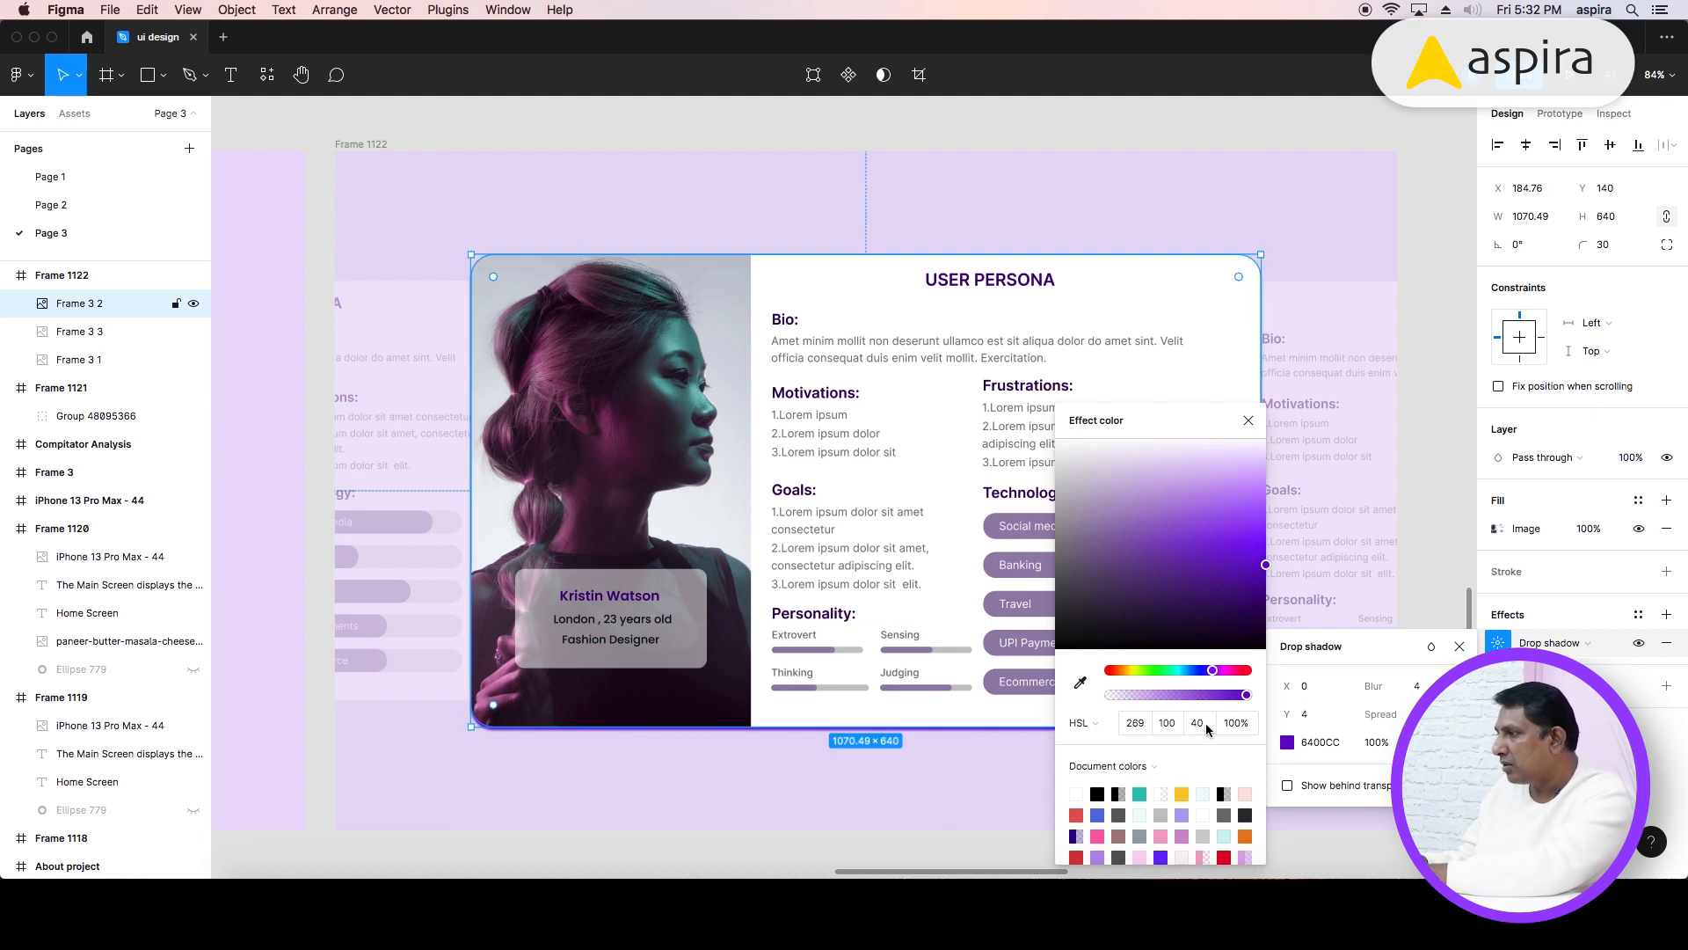
- Change the shadow colour to dark purple 3D2854 and set its offset to X 12, Y 18 with a blur of 36
left_click(1132, 603)
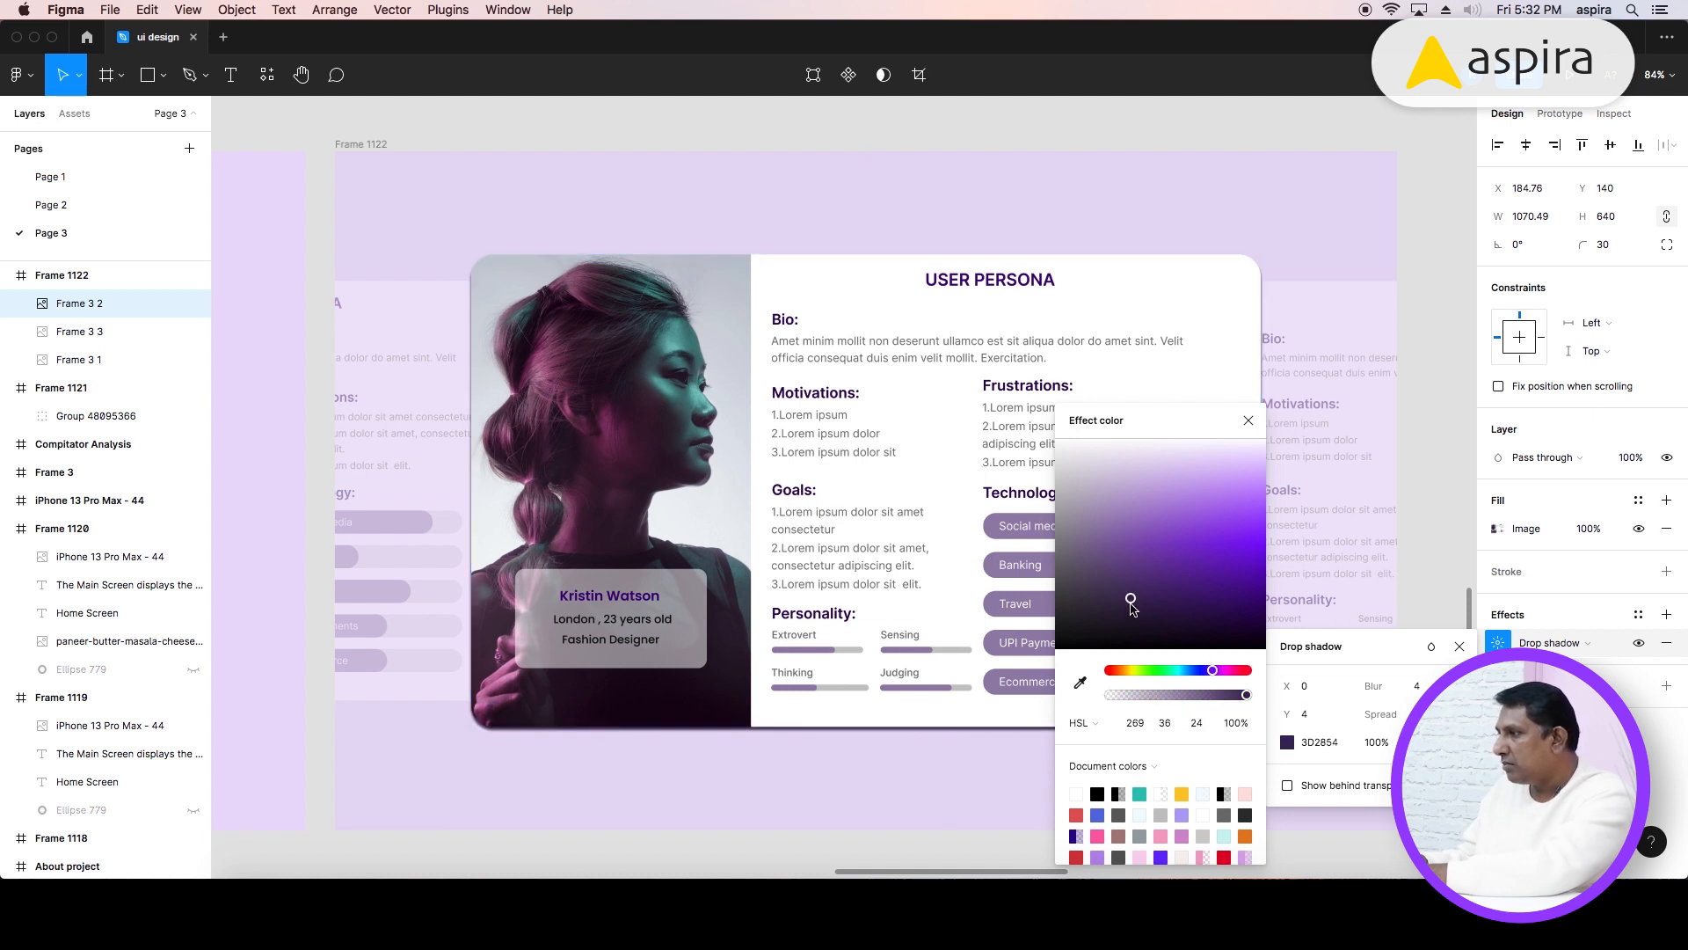
left_click(1248, 421)
left_click(1318, 687)
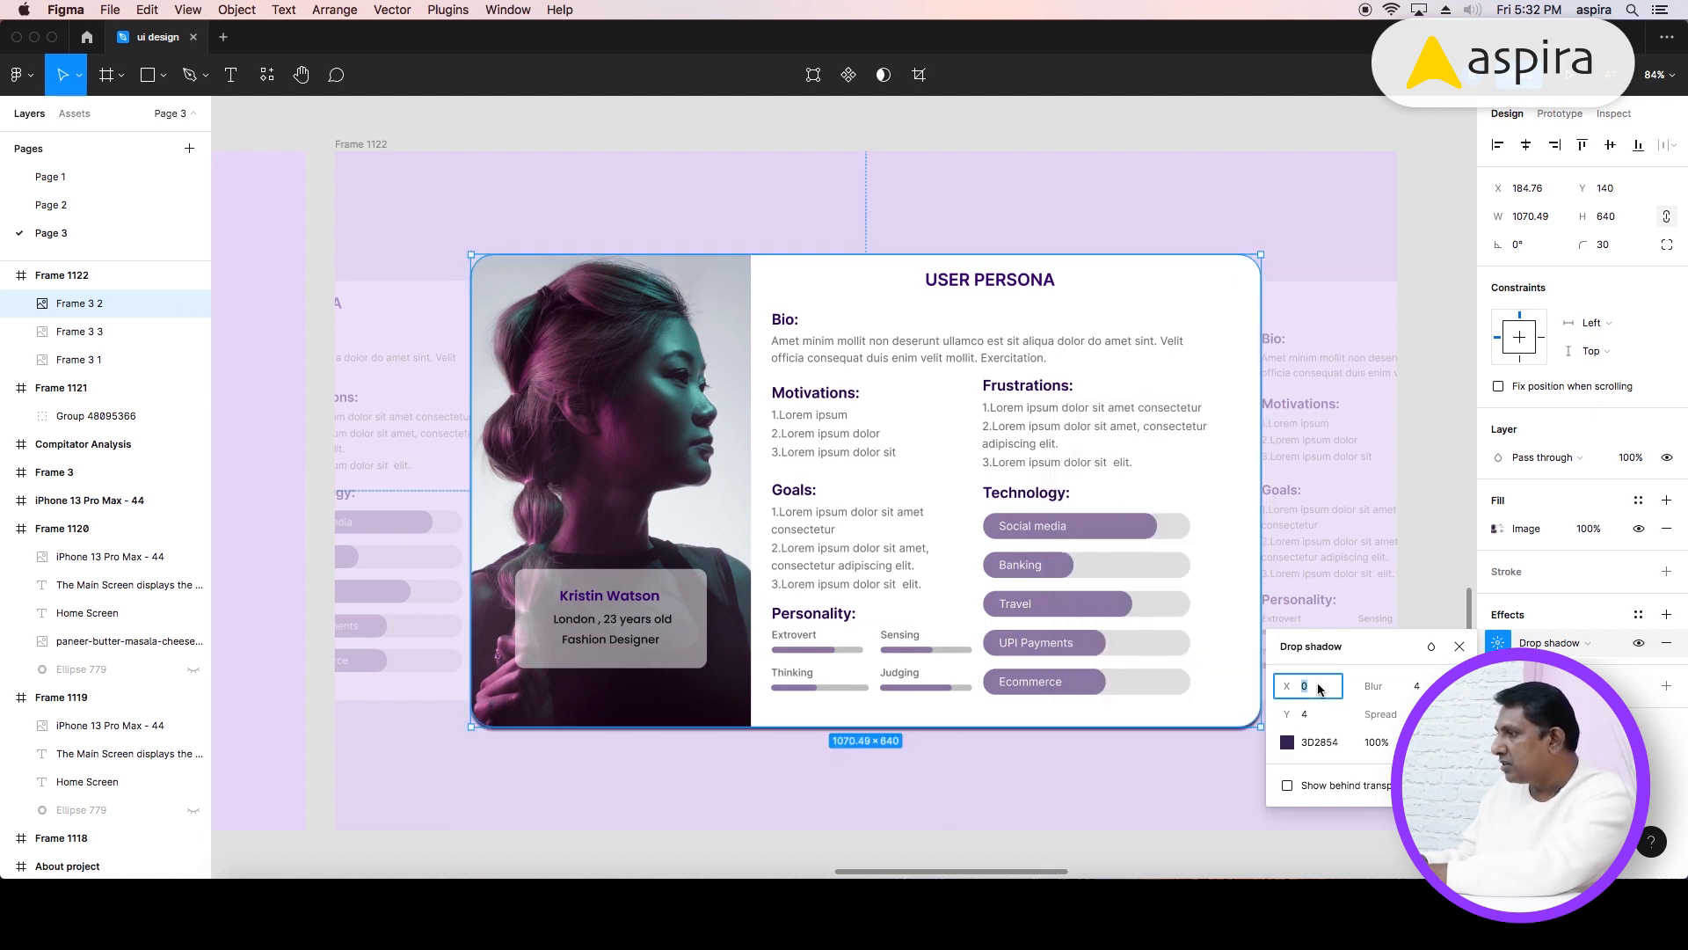
type("12")
left_click(1316, 721)
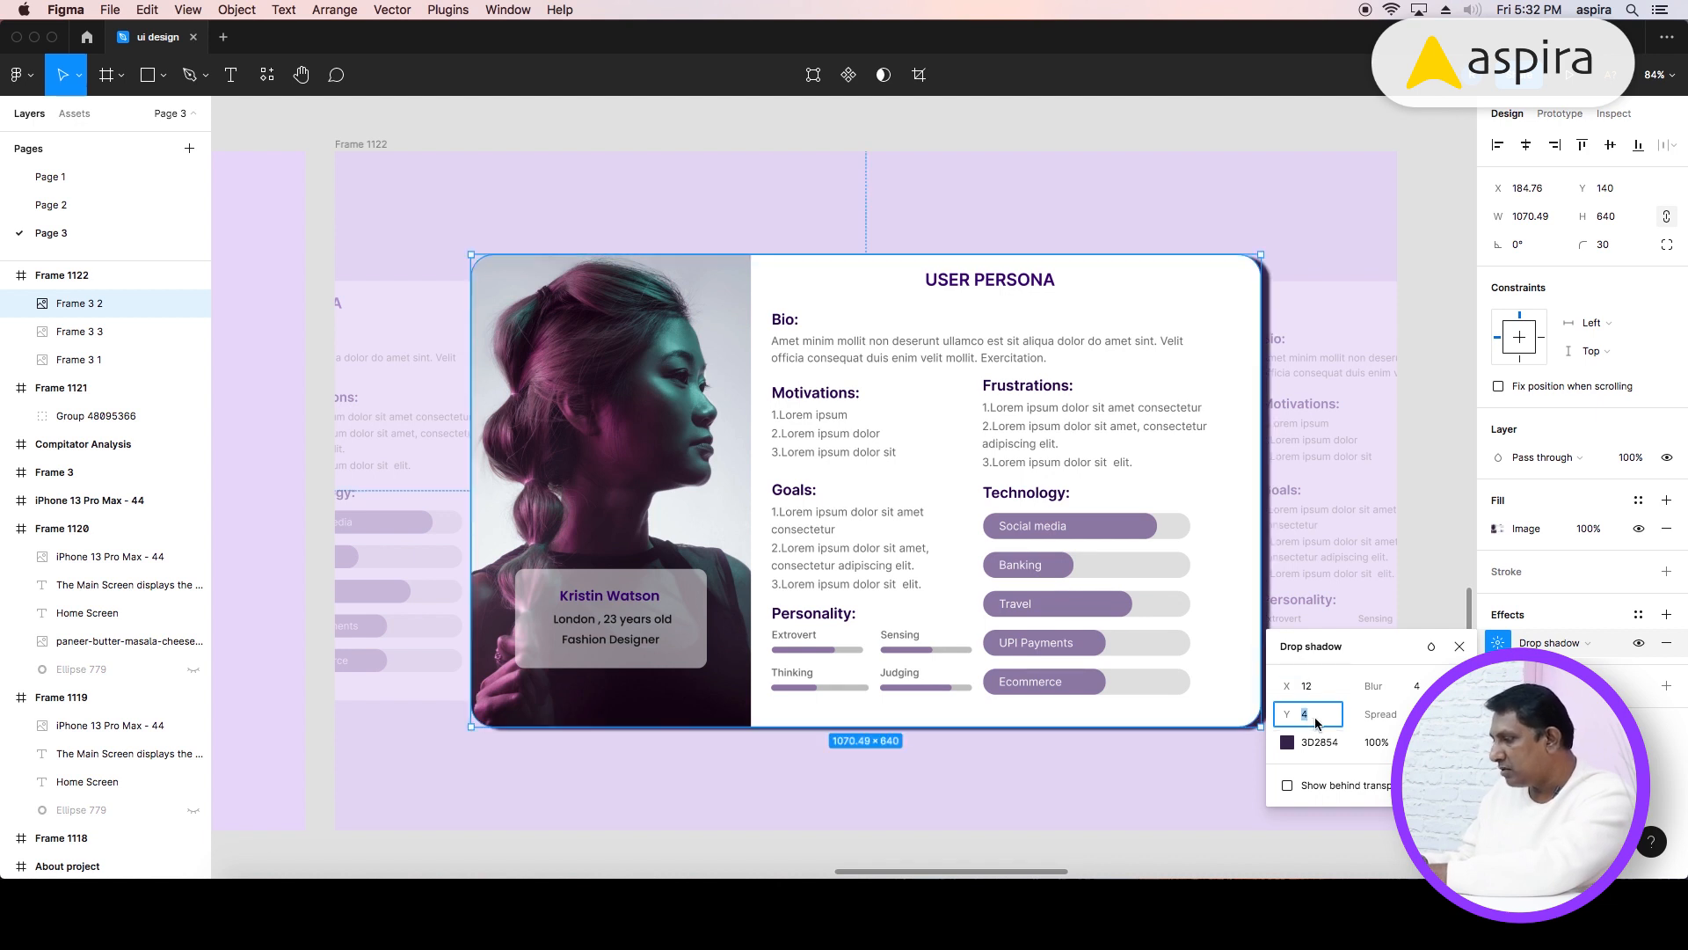
type("18")
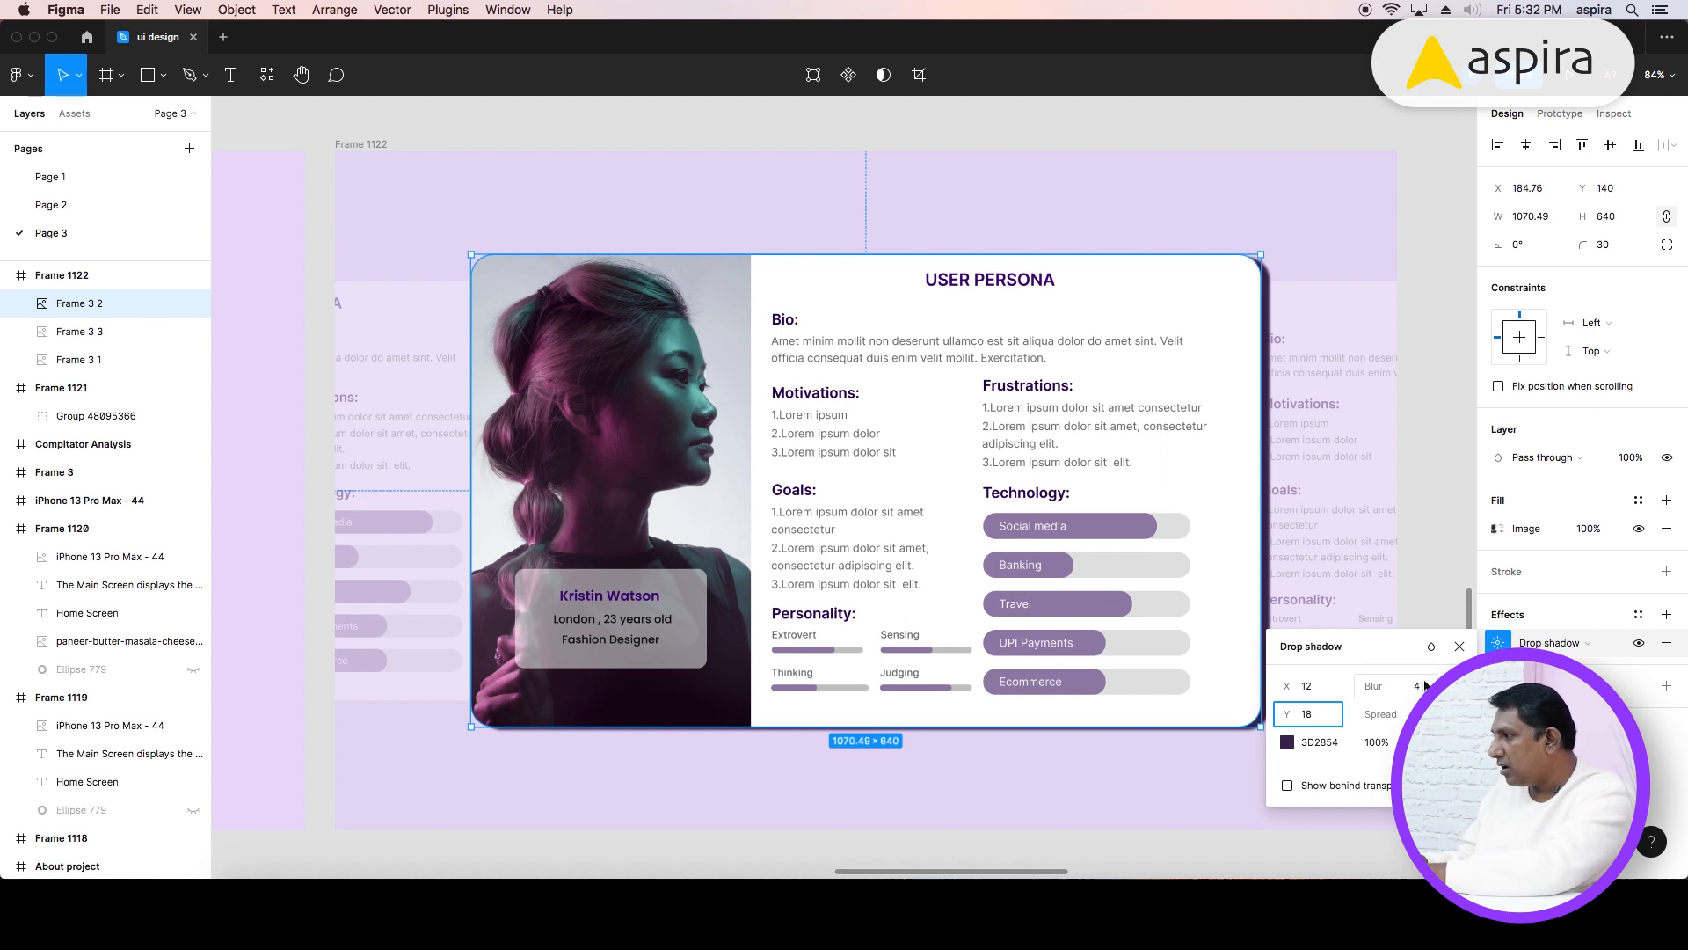
key("Tab")
type("36")
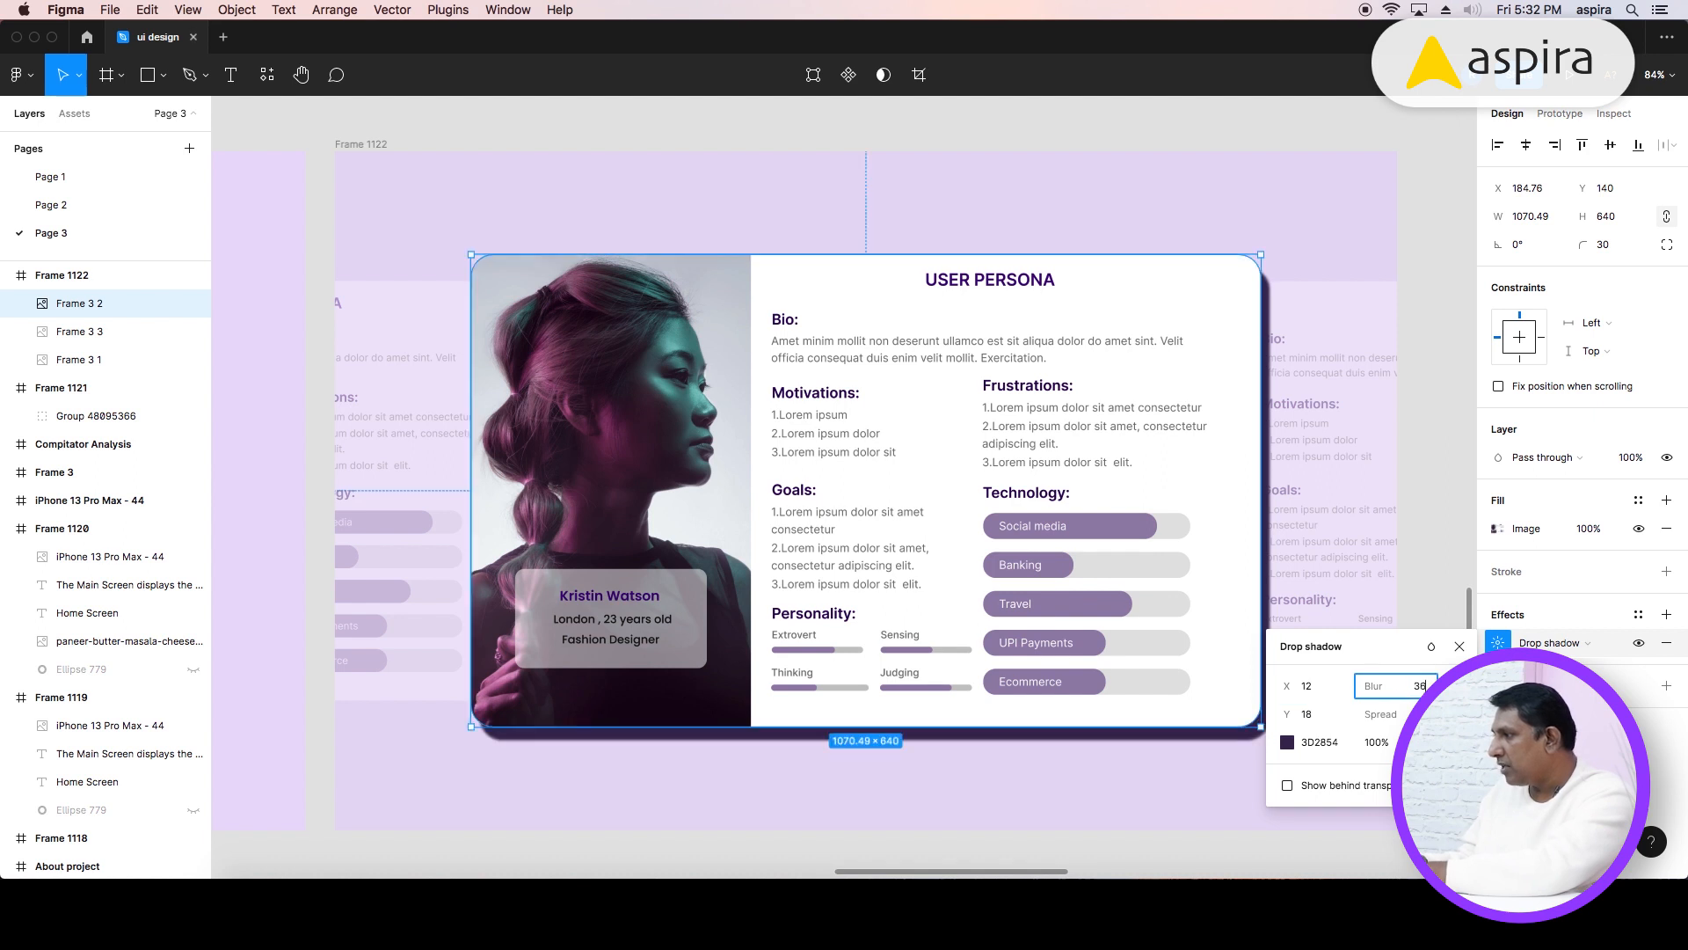
- Set the main card's drop shadow opacity to 25%
left_click(1377, 742)
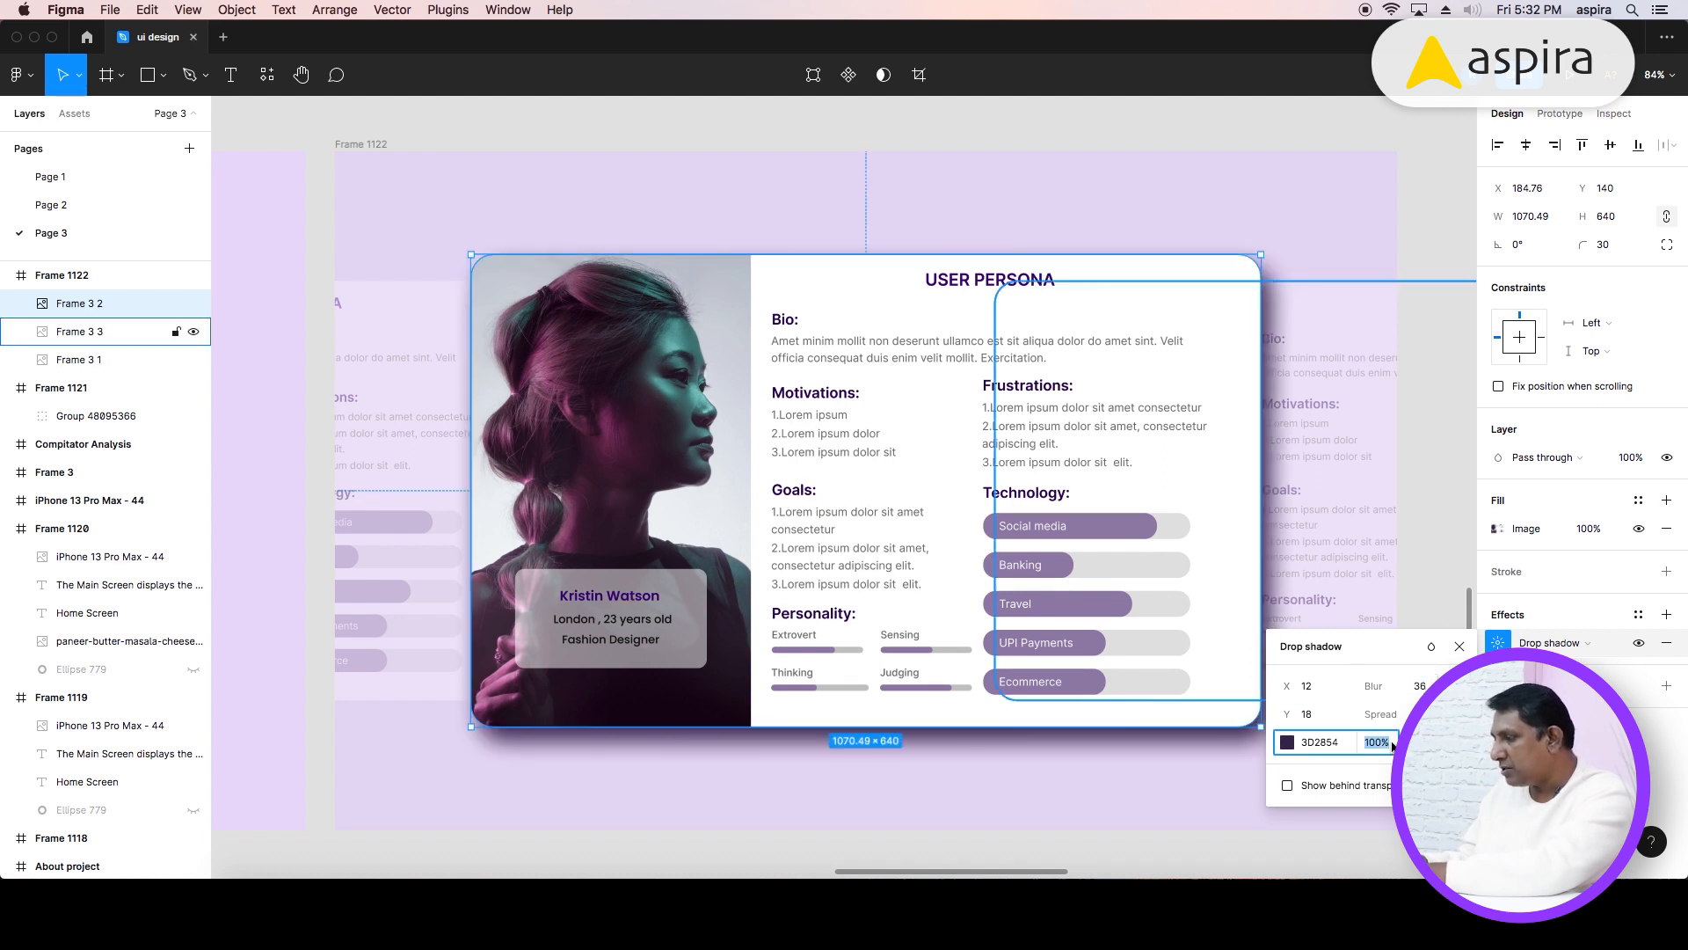
type("20")
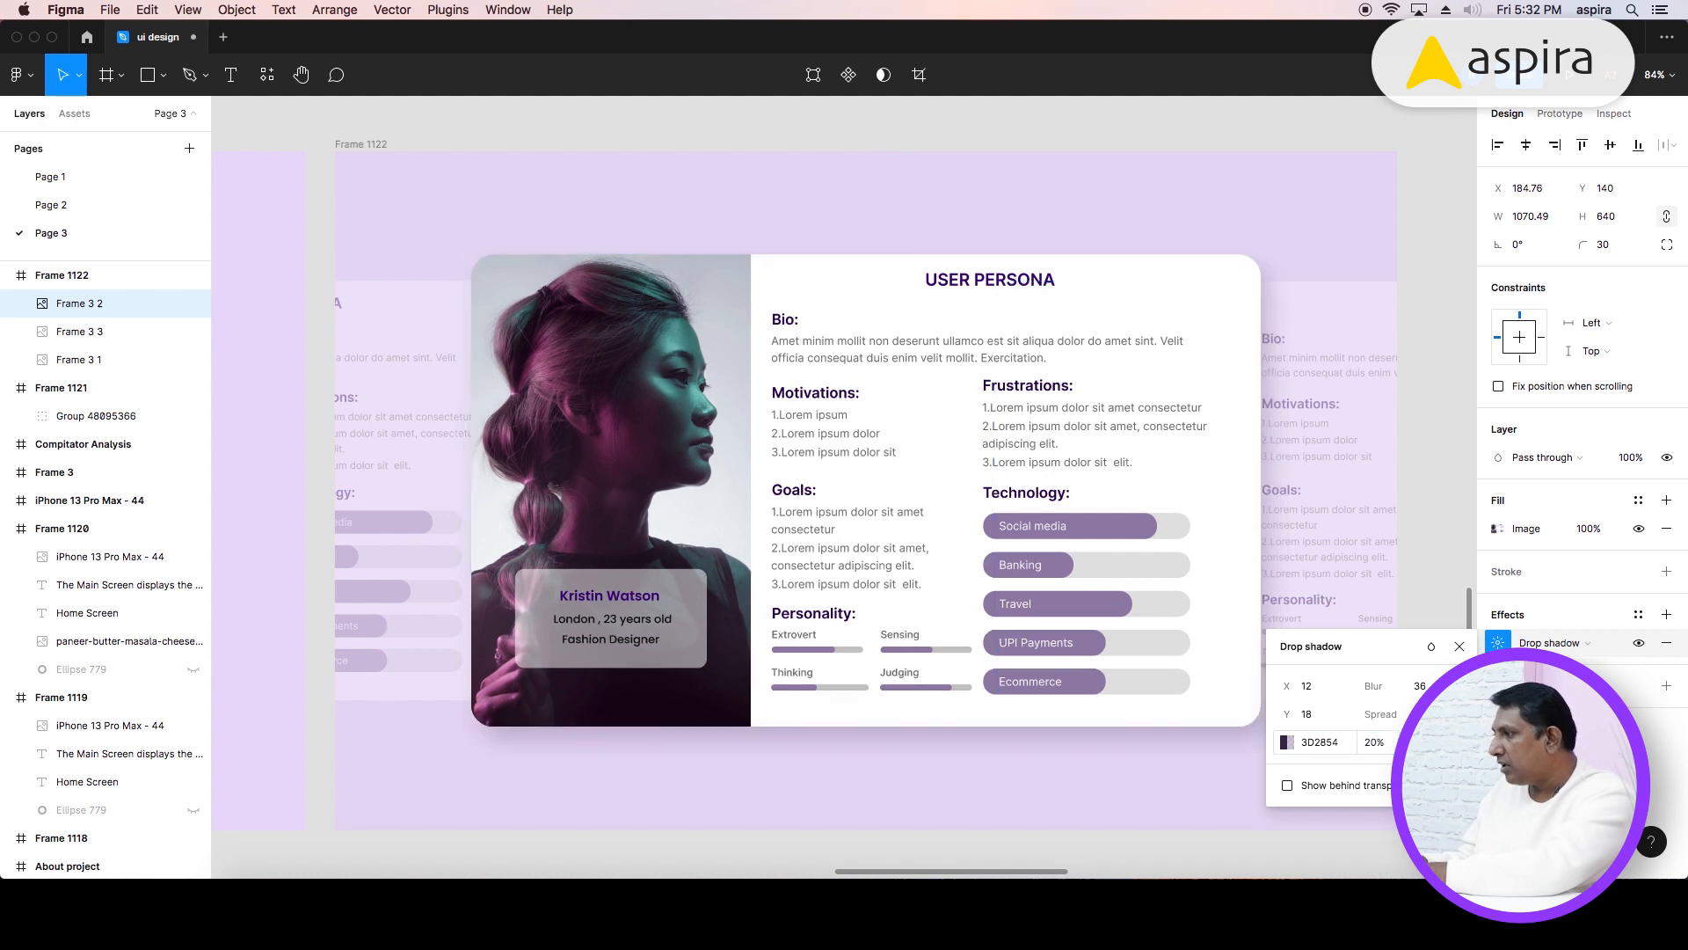
key("Return")
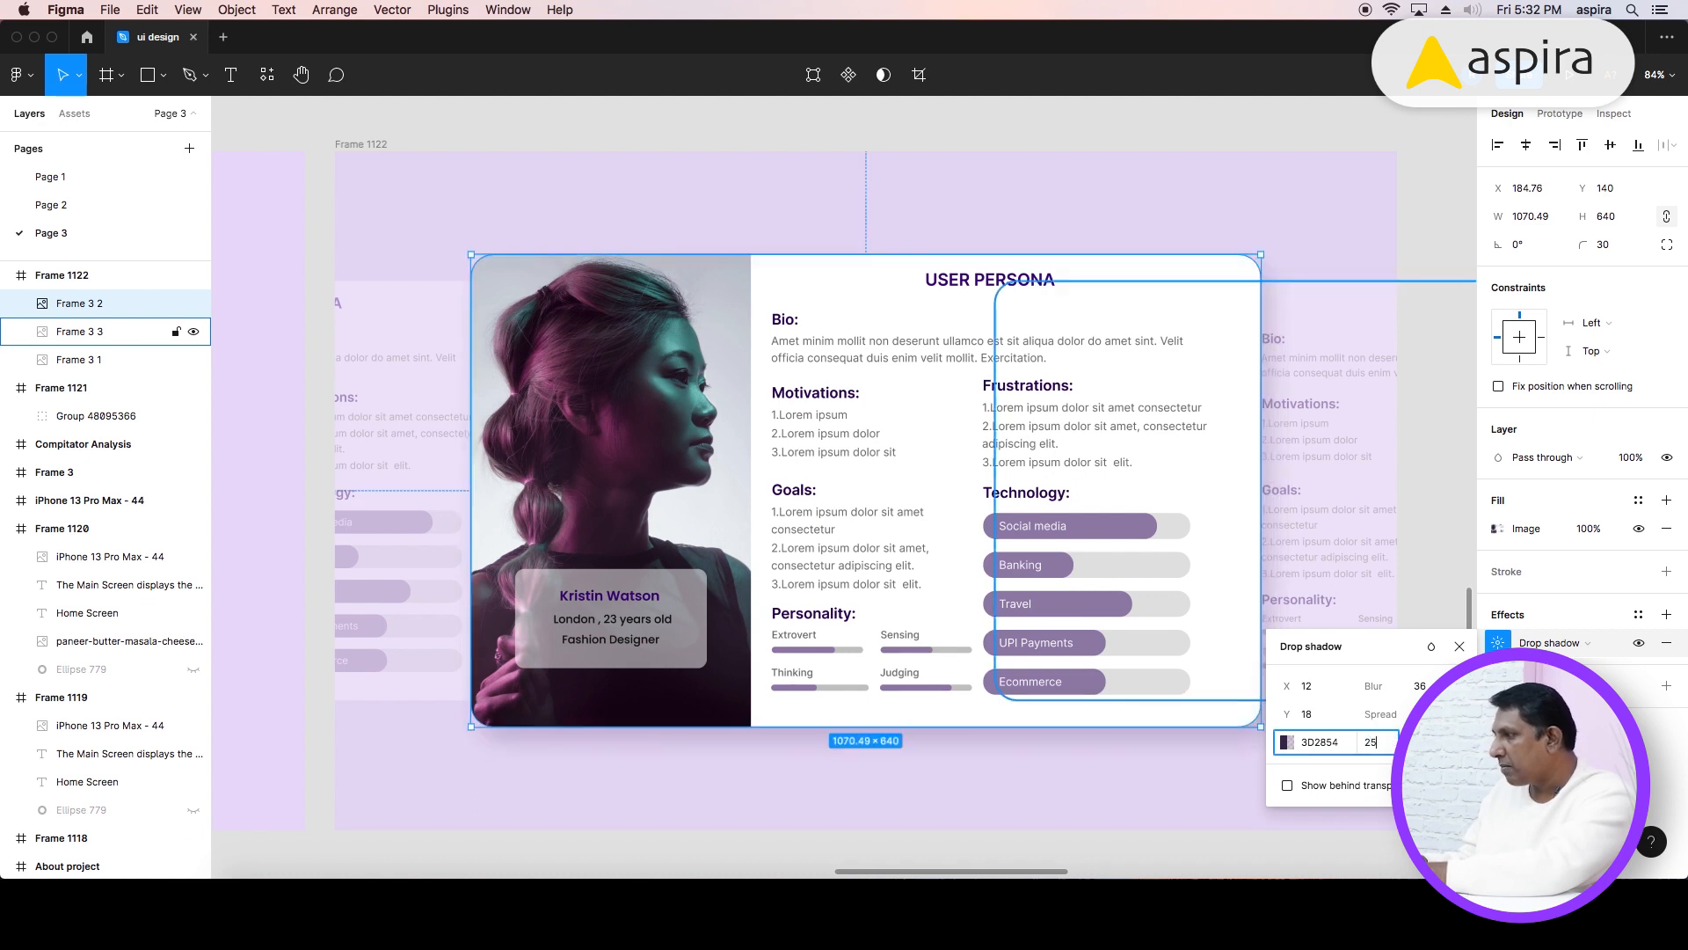
key("Return")
left_click(1460, 645)
left_click(1429, 247)
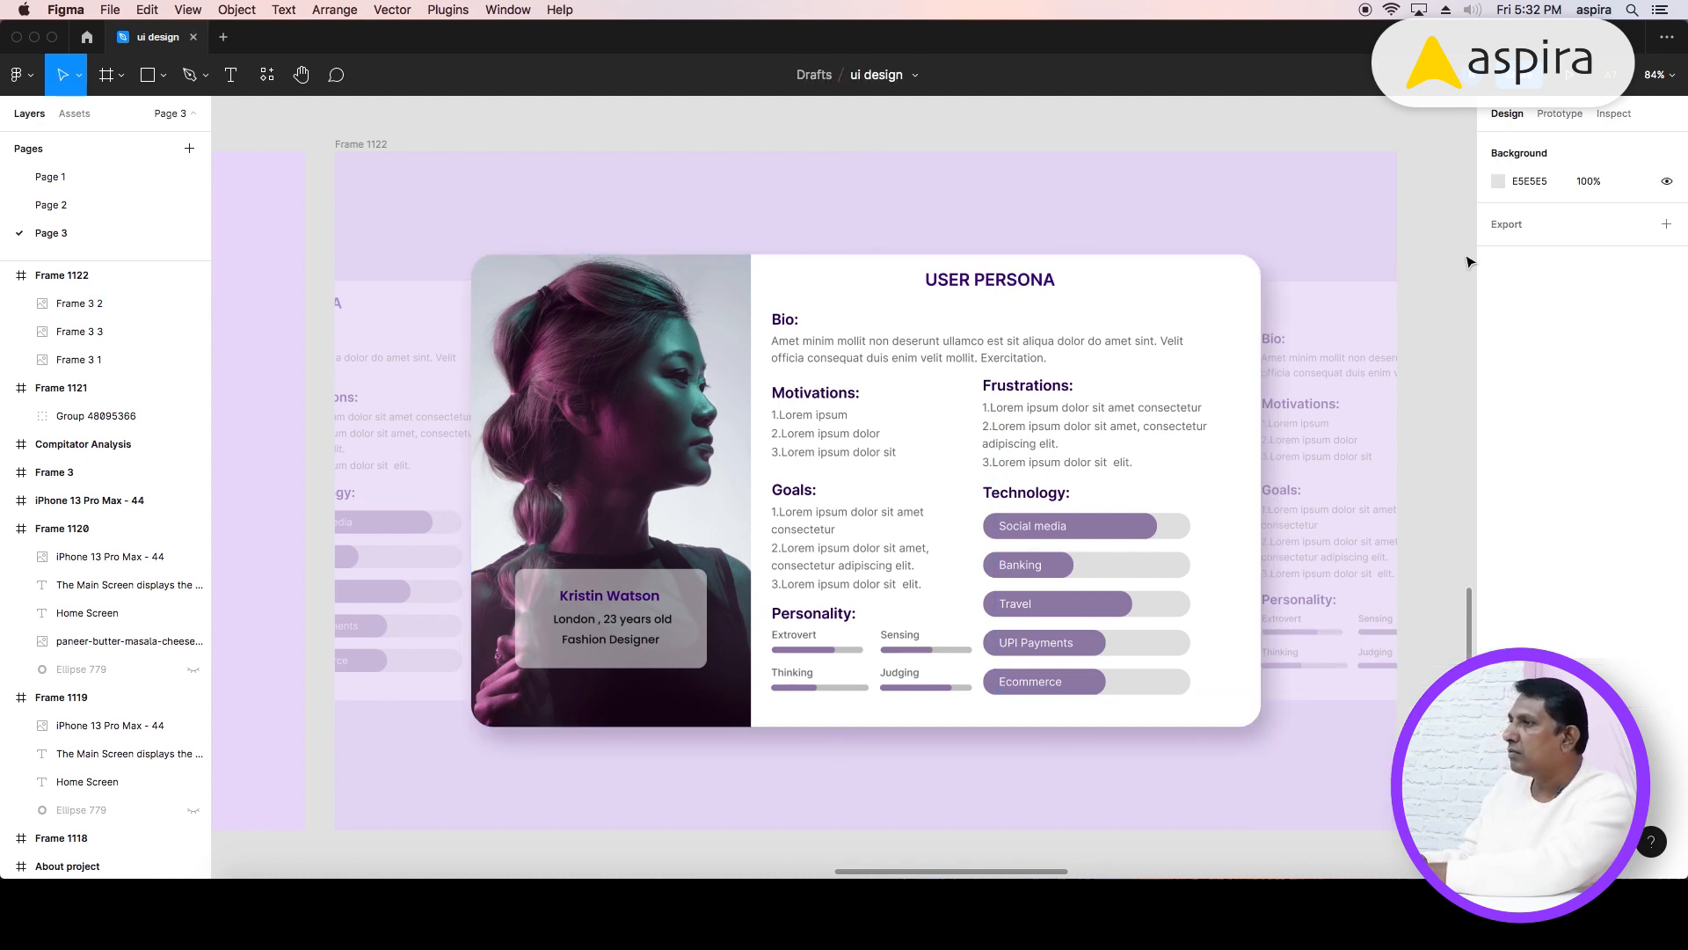
- Set the opacity of both faded side persona images to 25%
left_click(391, 317)
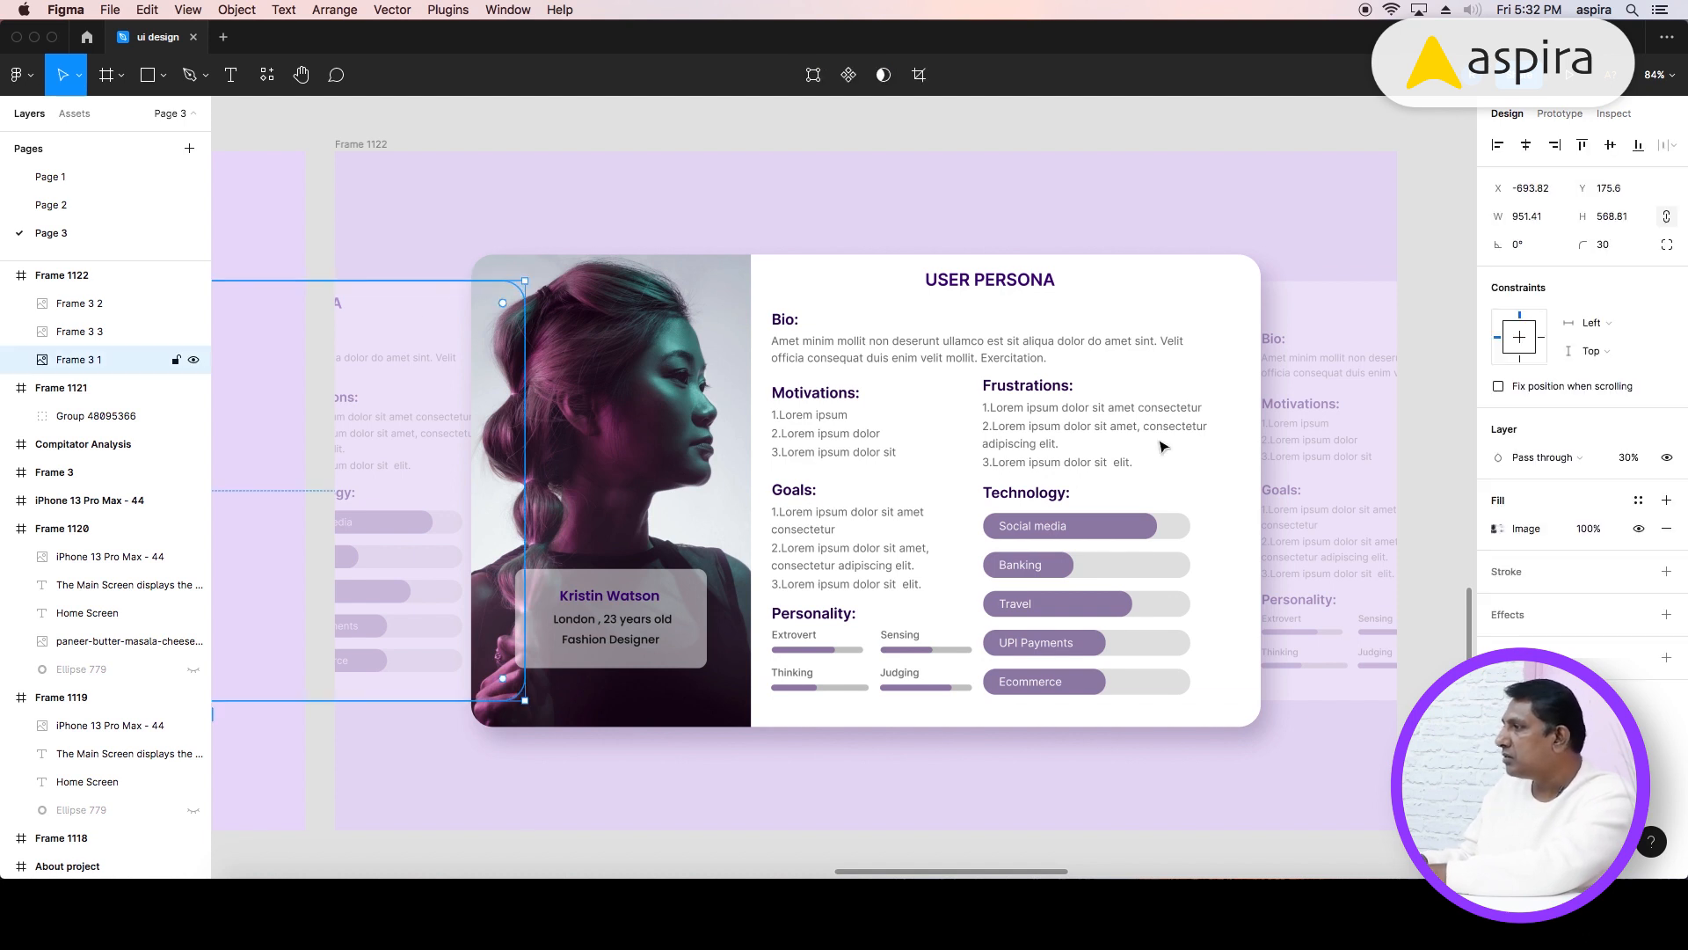
left_click(1344, 416, "shift")
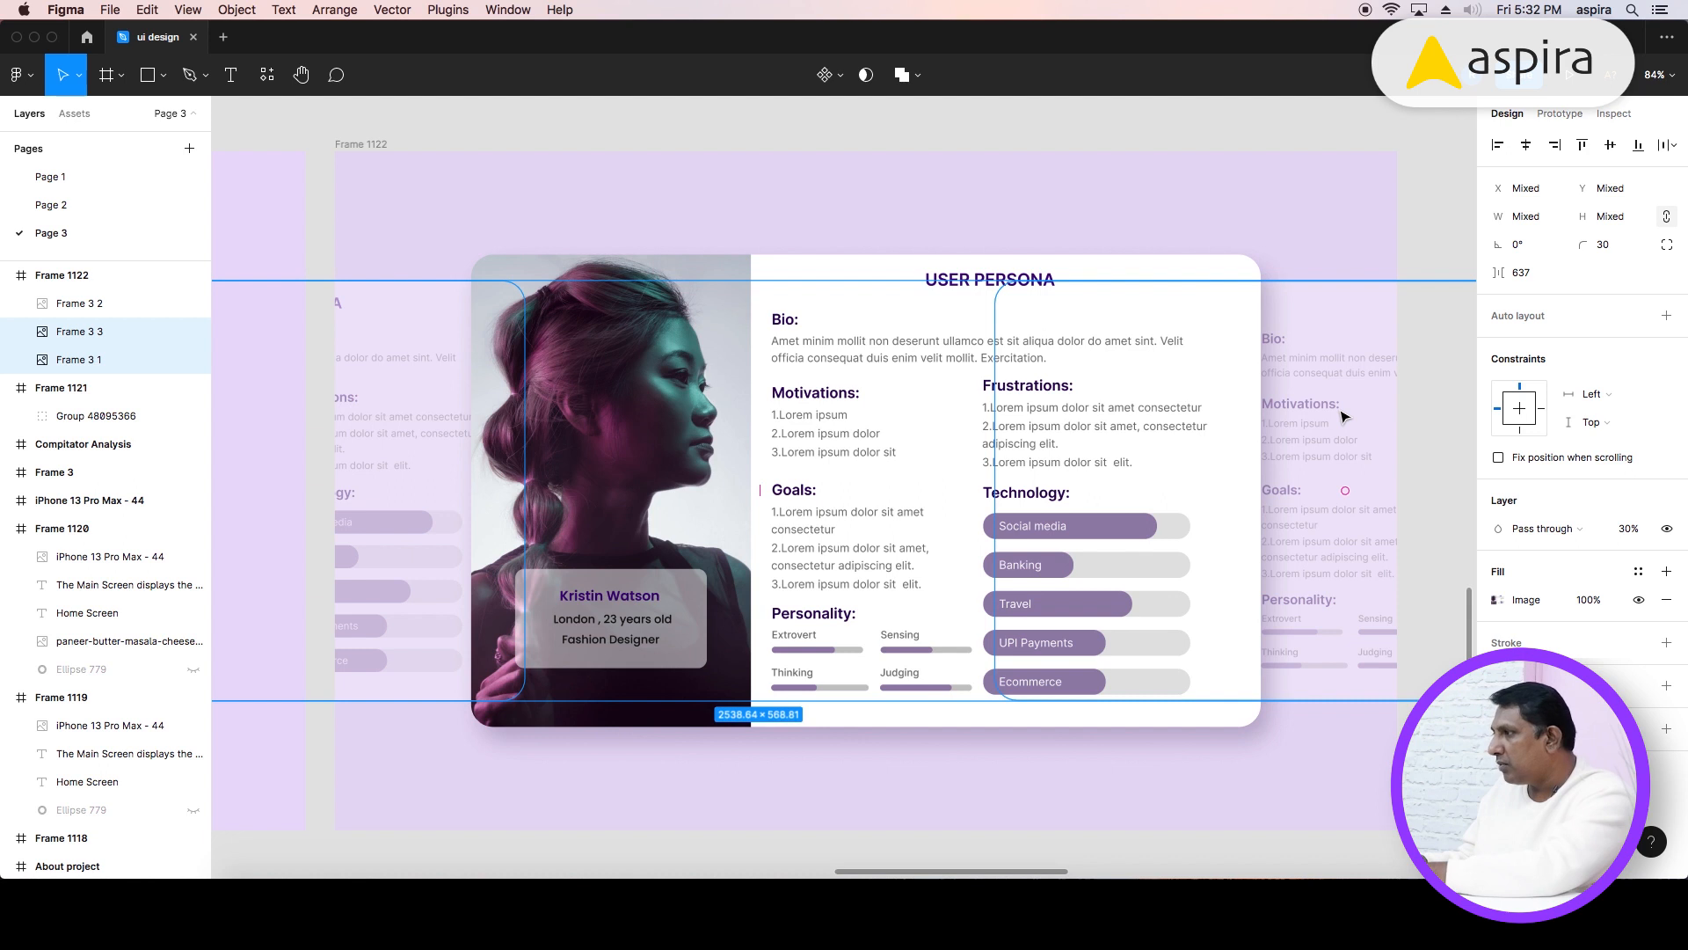
key("2")
key("5")
left_click(1254, 215)
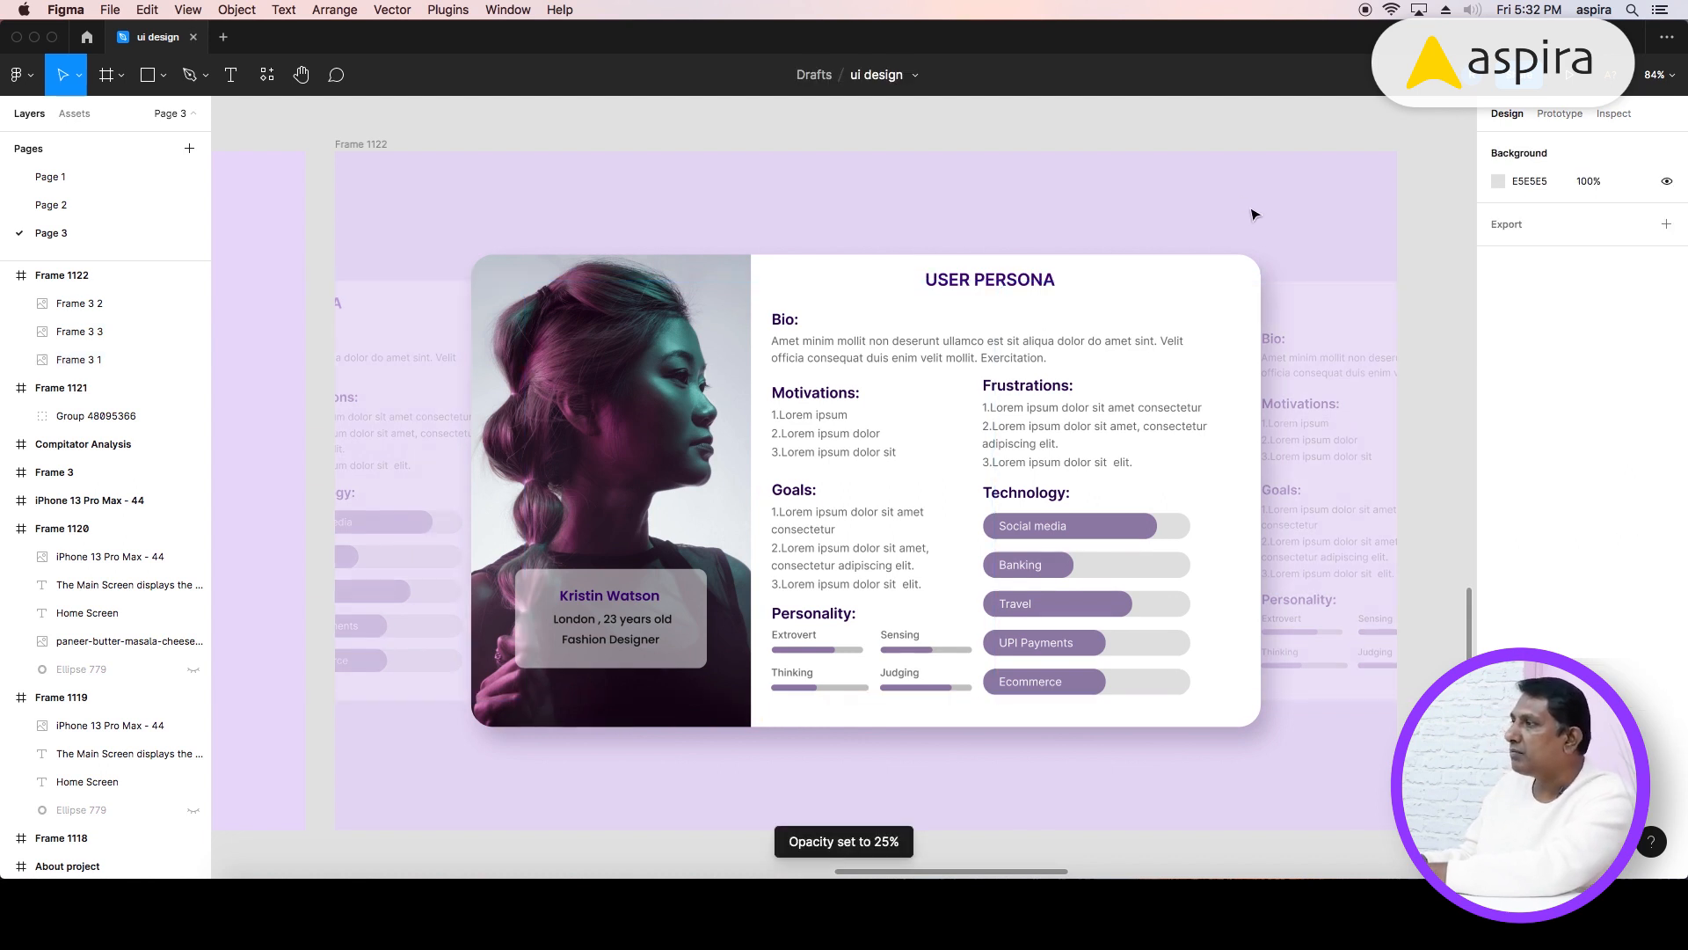
- Darken the background fill of the frame with the flanking persona images to DBC7F0
left_click(955, 173)
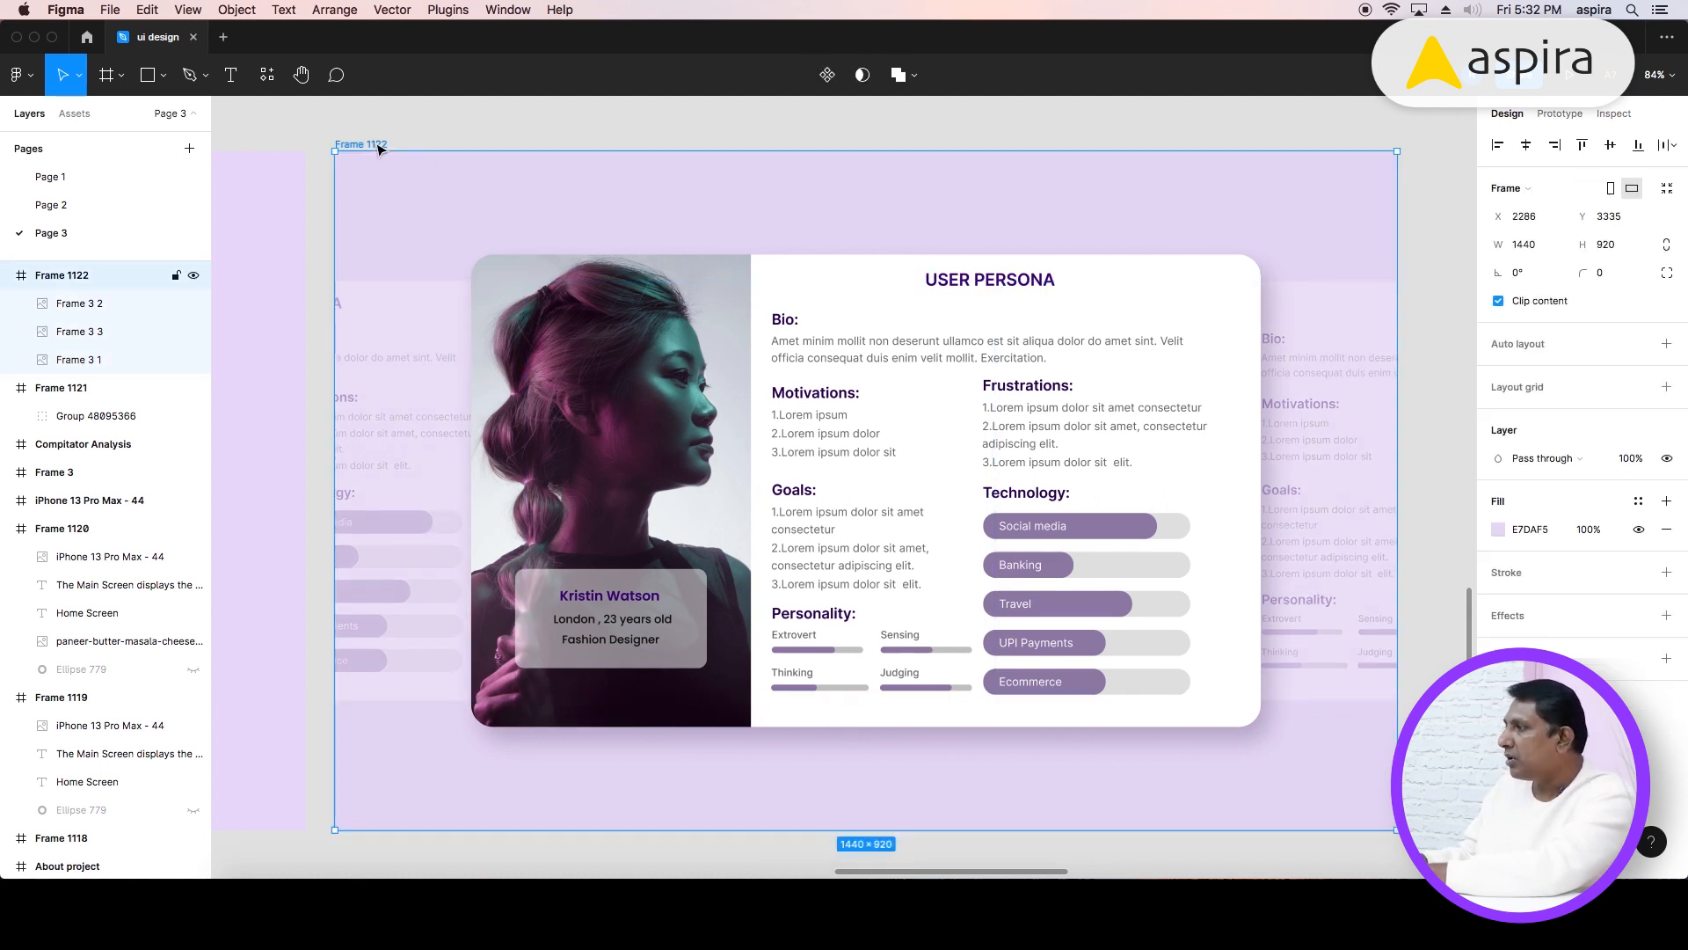
left_click(1499, 530)
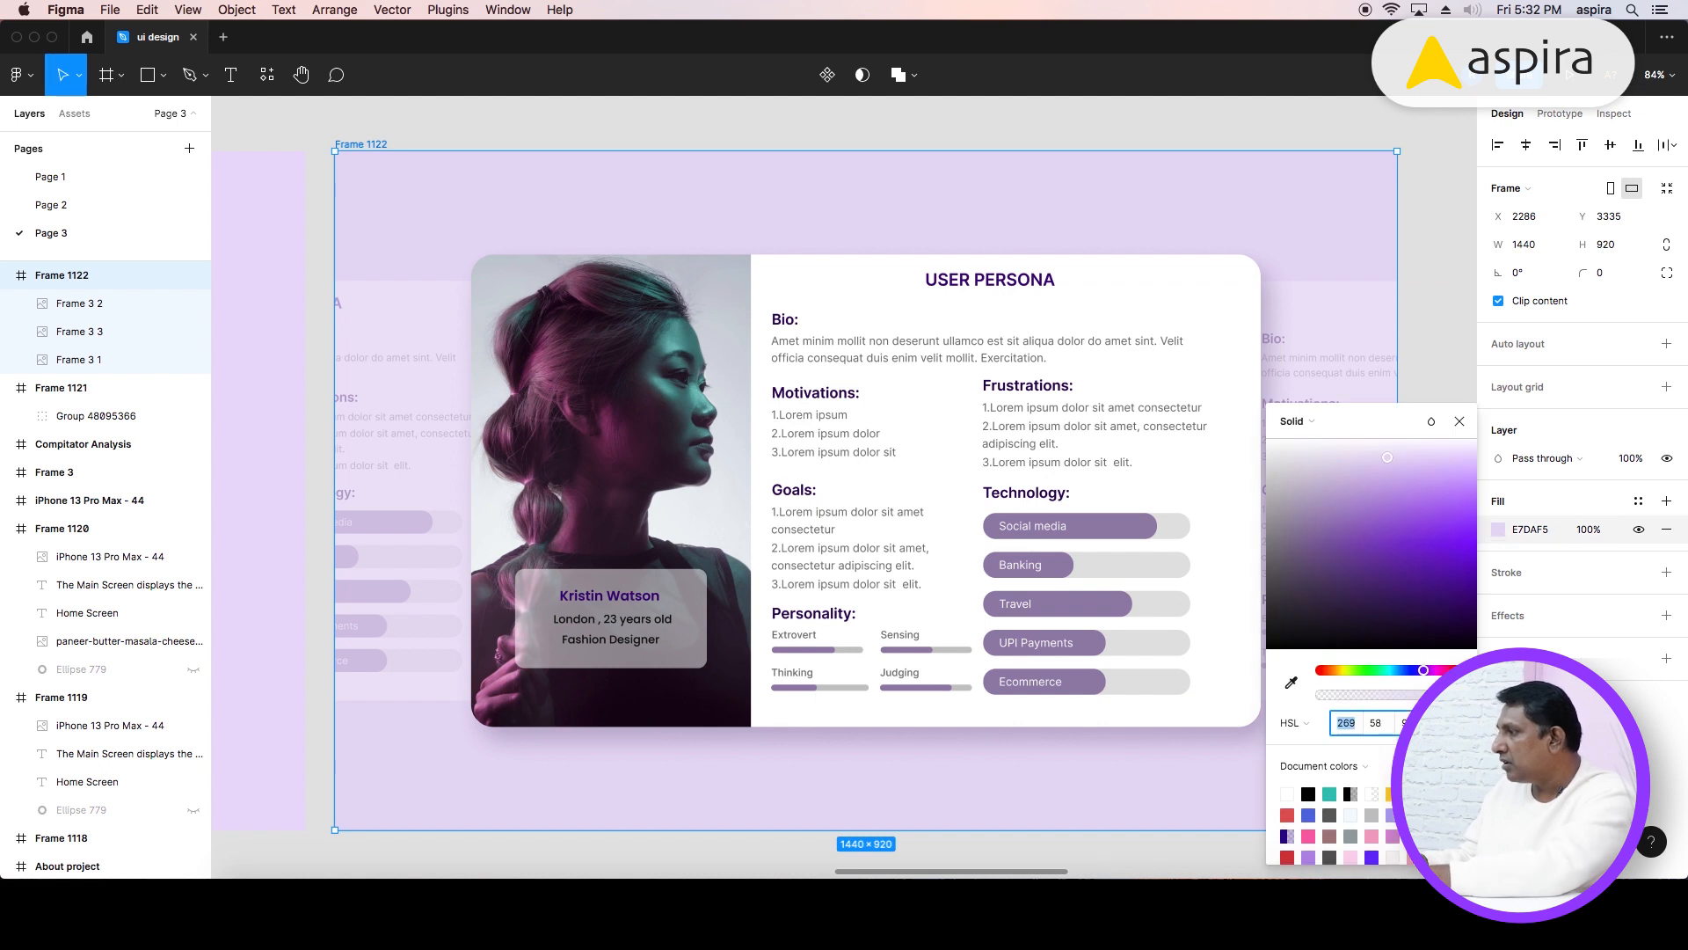
left_click_drag(1388, 457, 1388, 465)
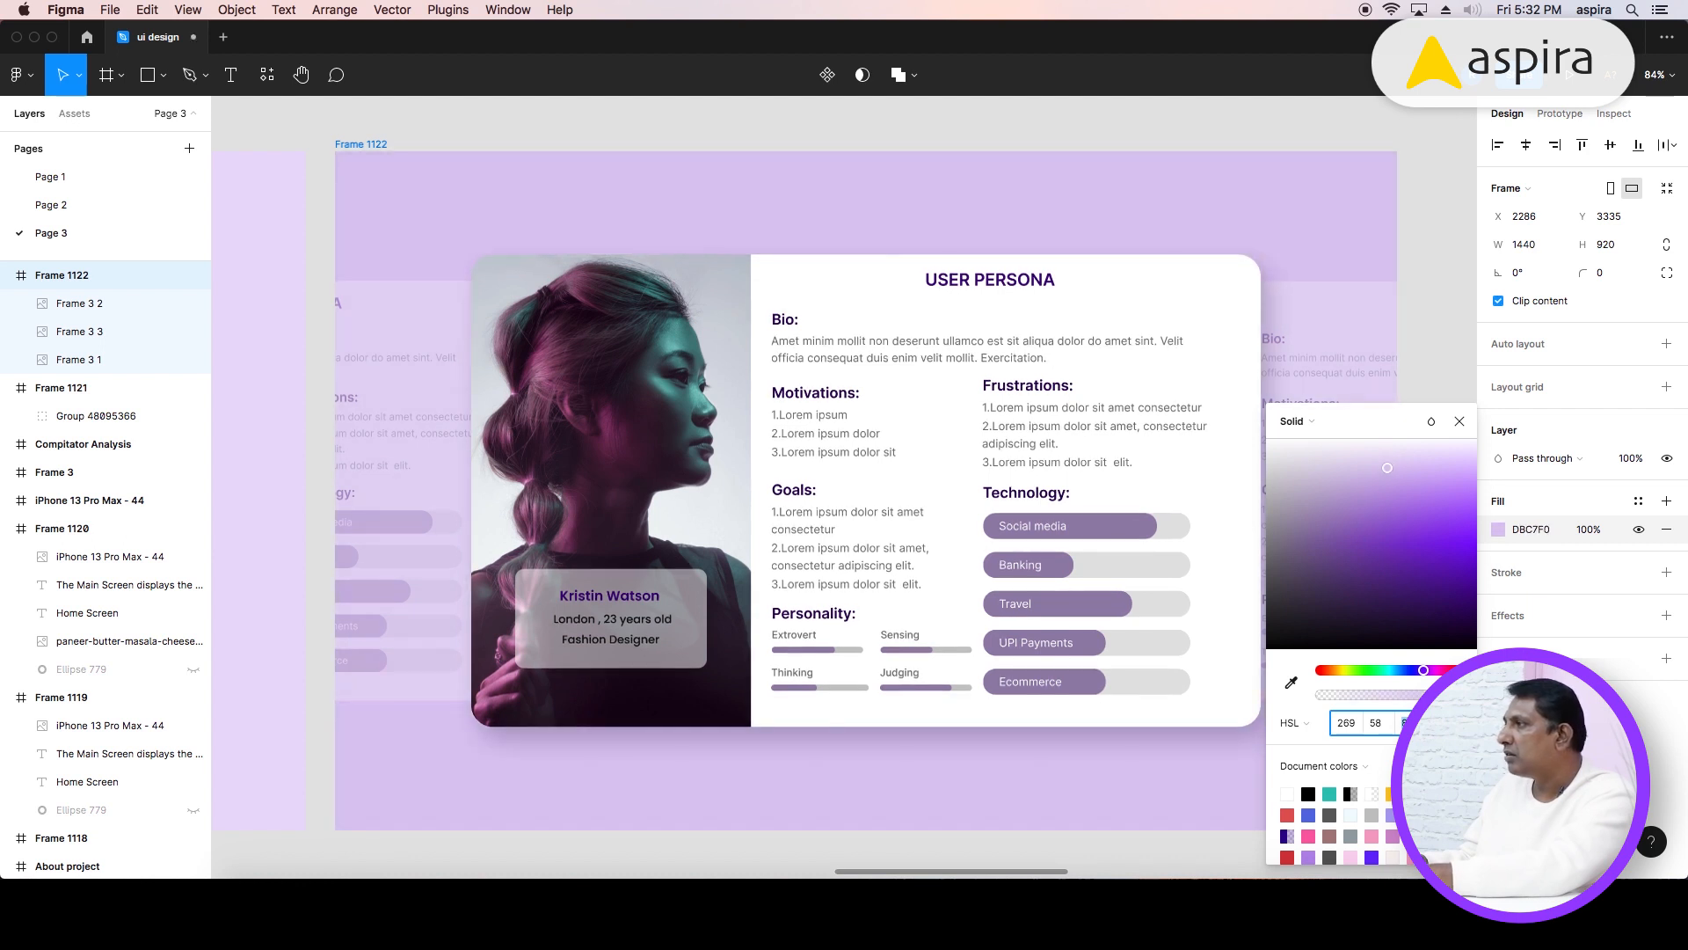
left_click(1461, 419)
left_click(1453, 423)
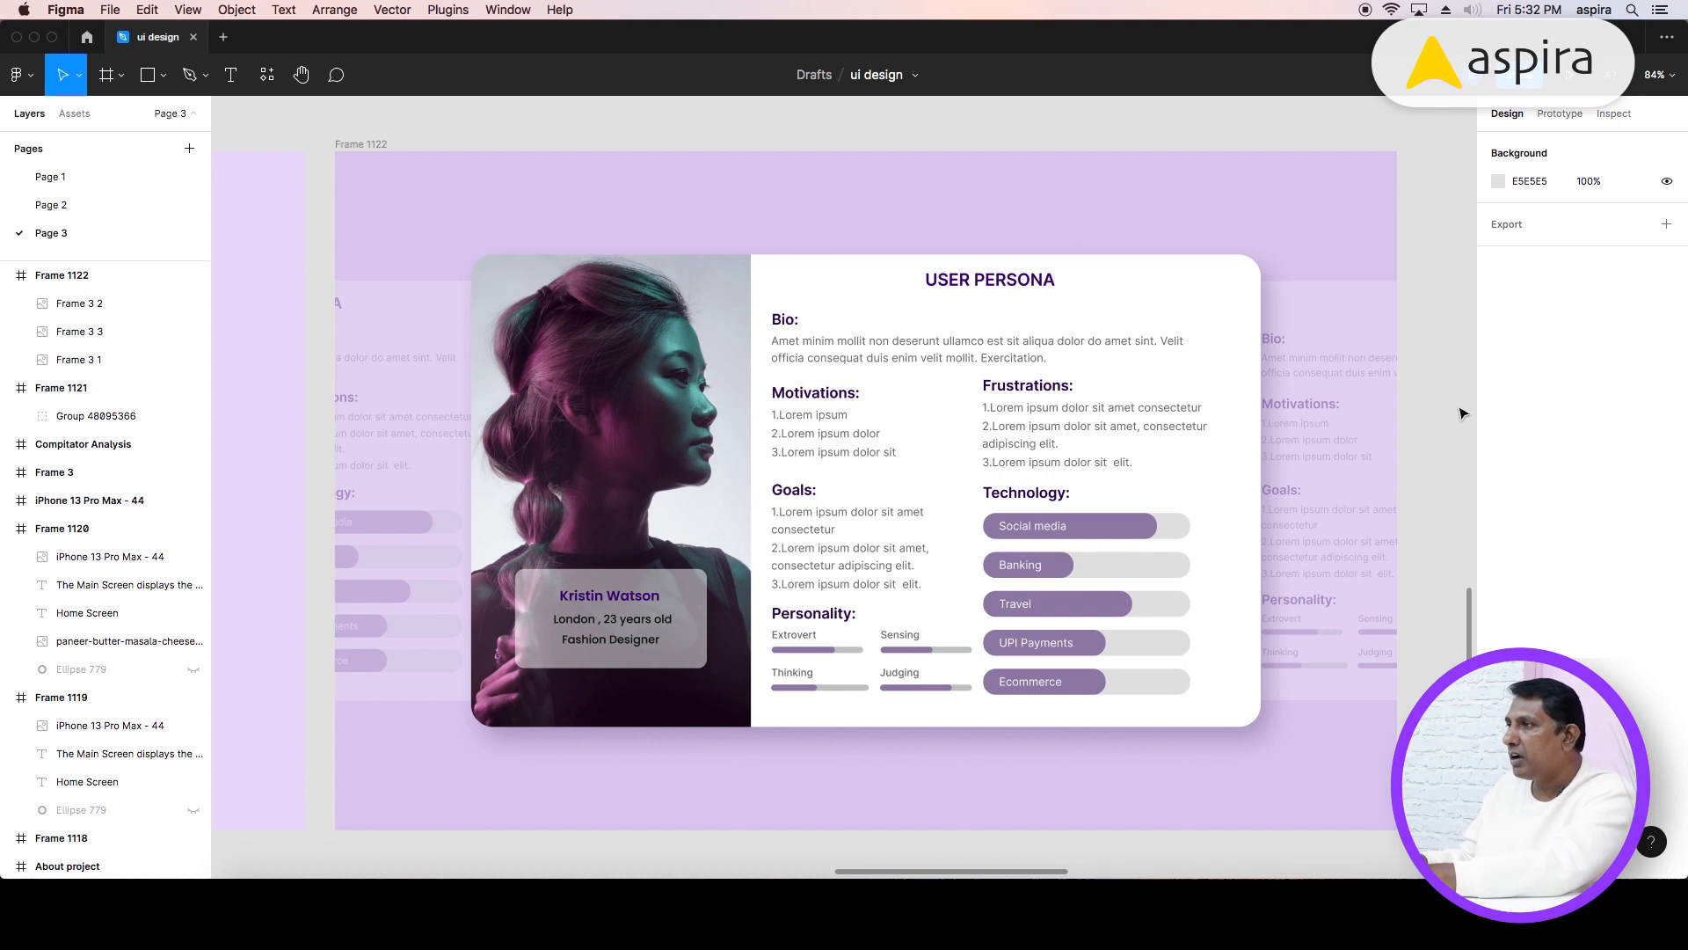
- Compare the original persona frame with the stacked-tint version and the version with flanking side images
left_click_drag(426, 363, 1211, 370)
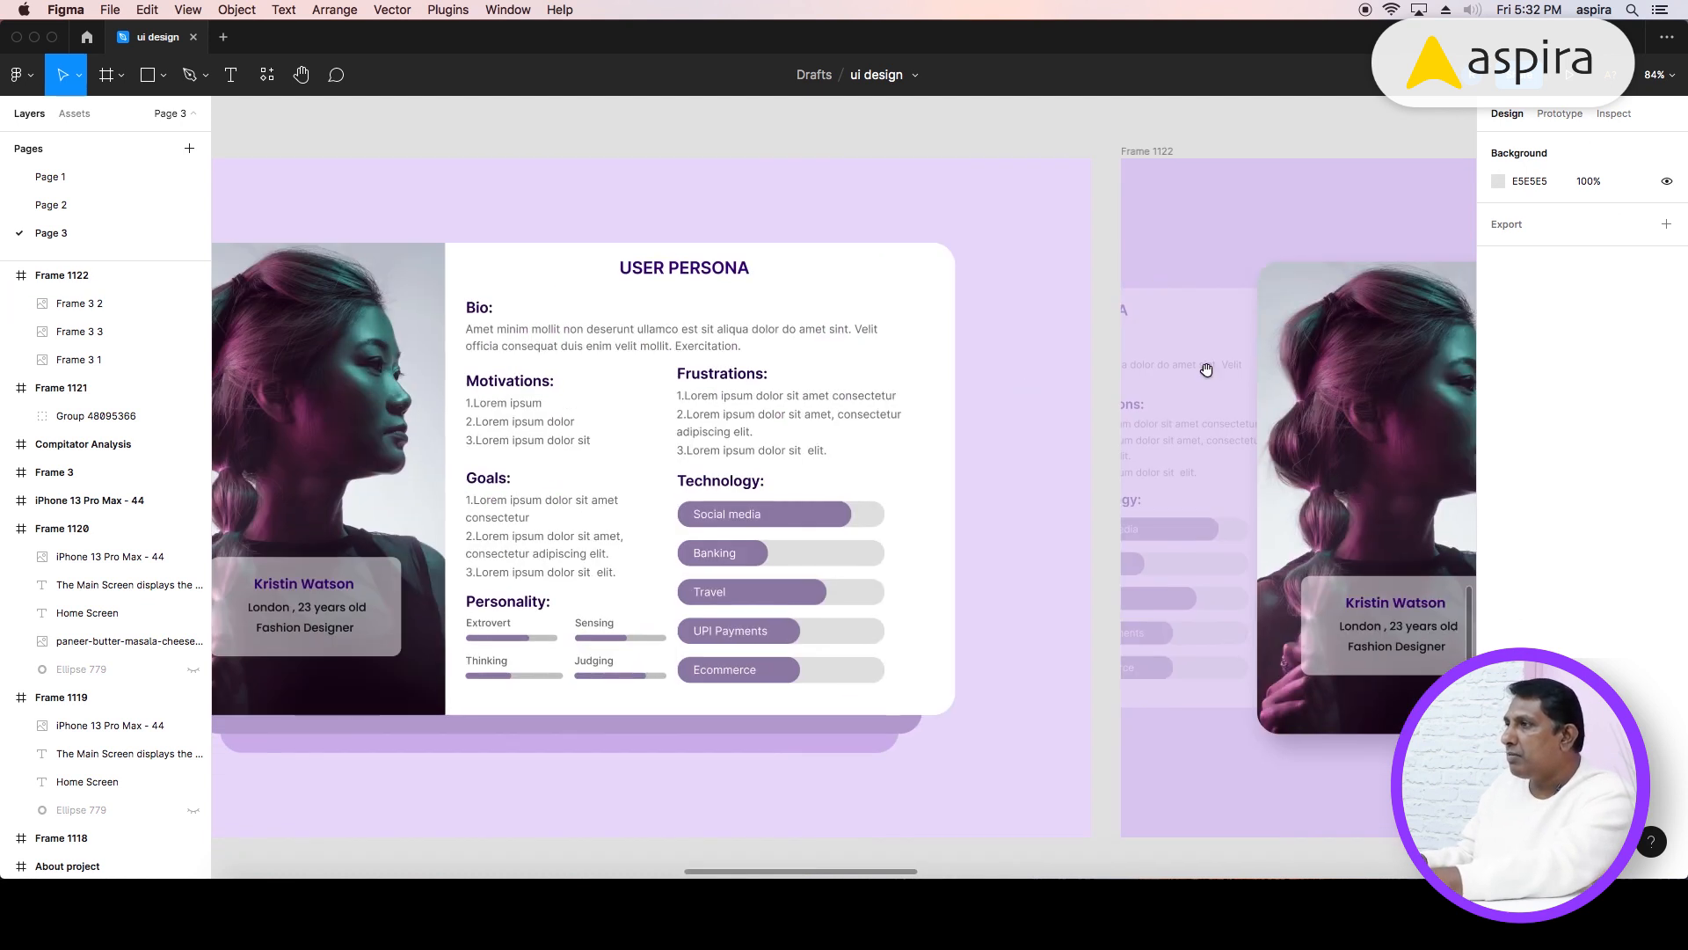
left_click_drag(1089, 379, 1168, 390)
left_click_drag(810, 404, 1319, 371)
left_click_drag(902, 396, 1130, 443)
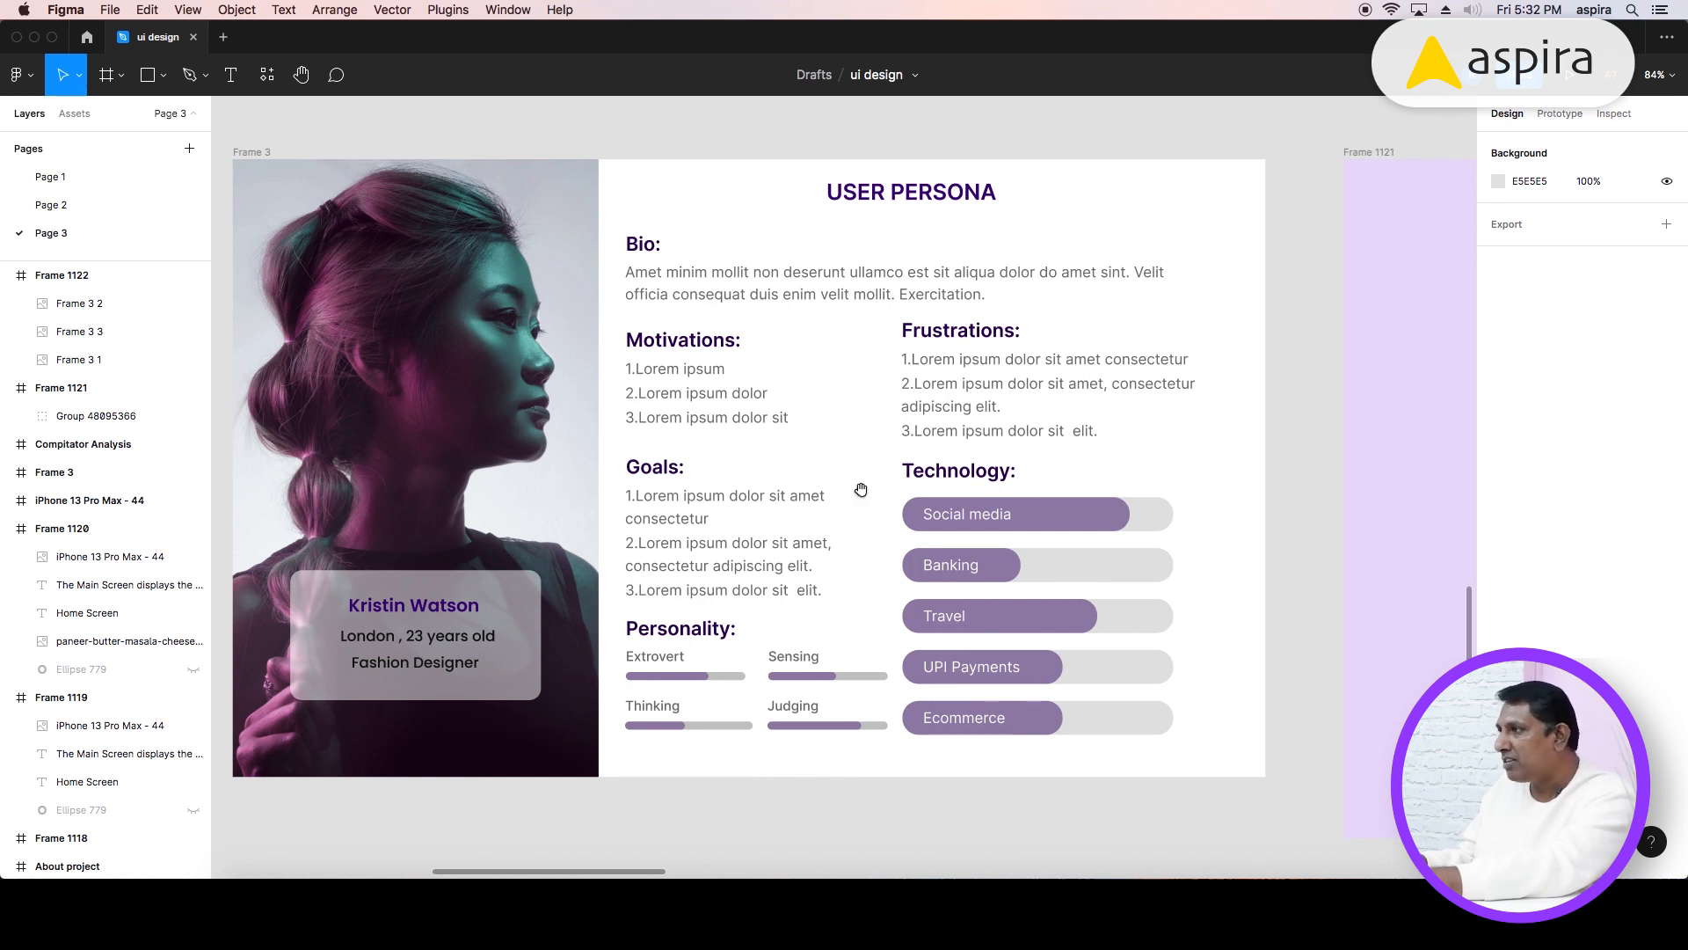
left_click_drag(1359, 349, 936, 347)
left_click_drag(1328, 424, 1195, 427)
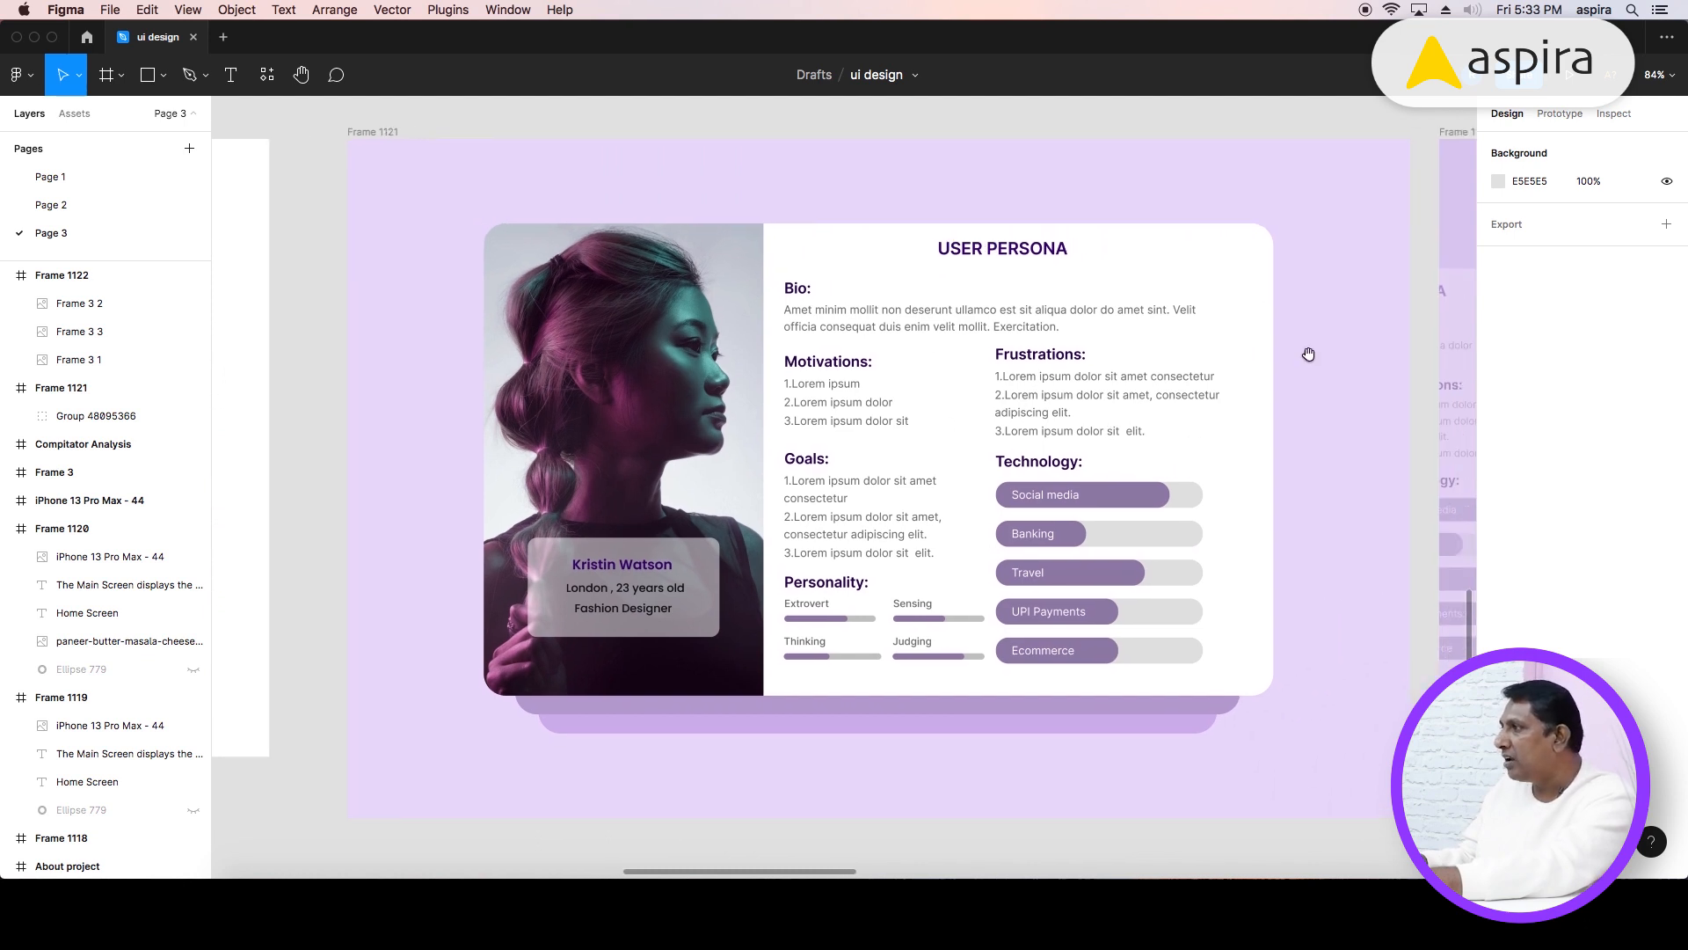
left_click_drag(1310, 353, 836, 365)
left_click_drag(1300, 383, 836, 383)
left_click_drag(1251, 434, 1069, 443)
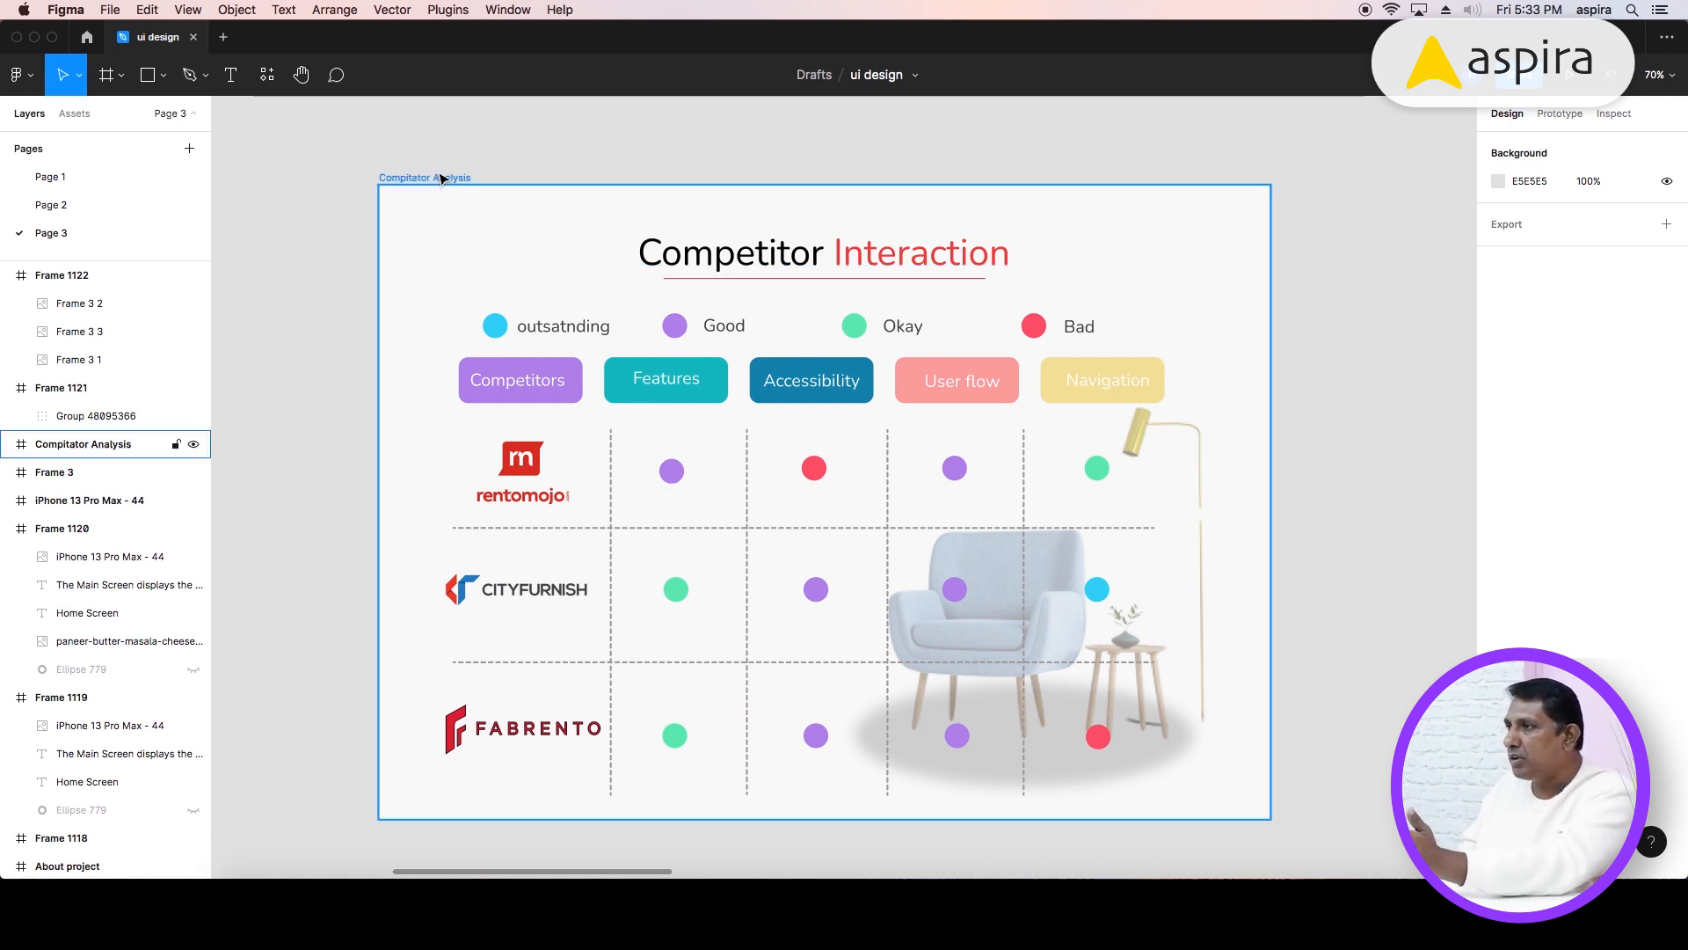
- Duplicate the Compitator Analysis frame
left_click(443, 179)
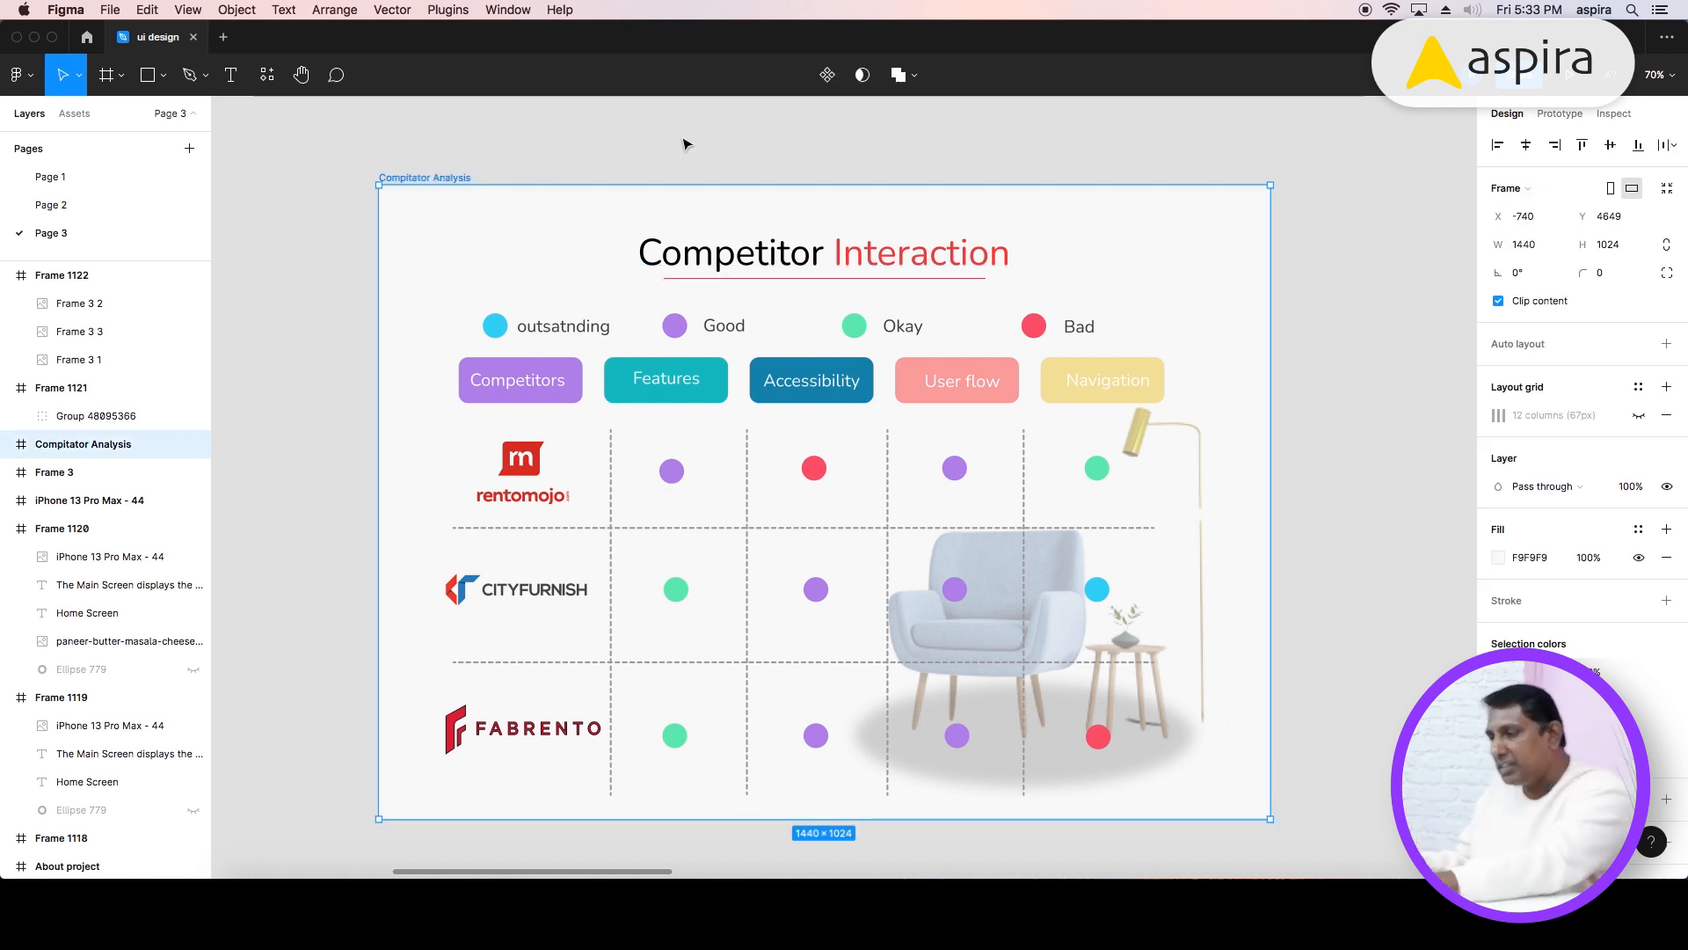
key("super+d")
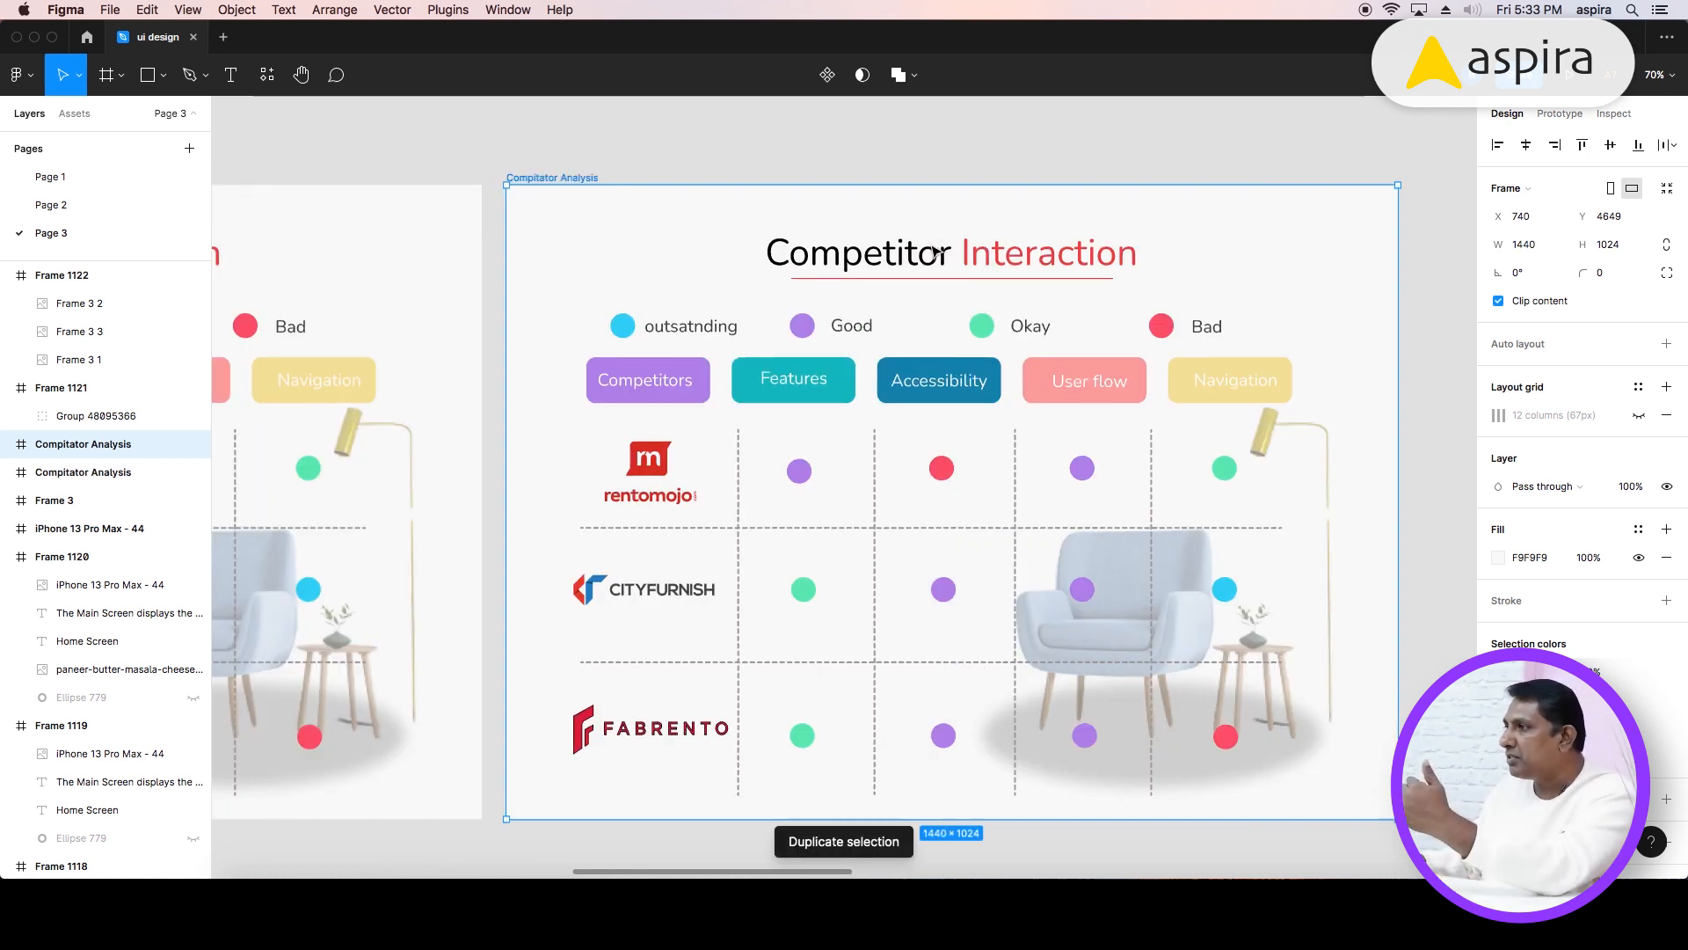
- Colour the whole "Competitor Interaction" title red in the duplicated frame and delete the thin red line beneath it
left_click(898, 263)
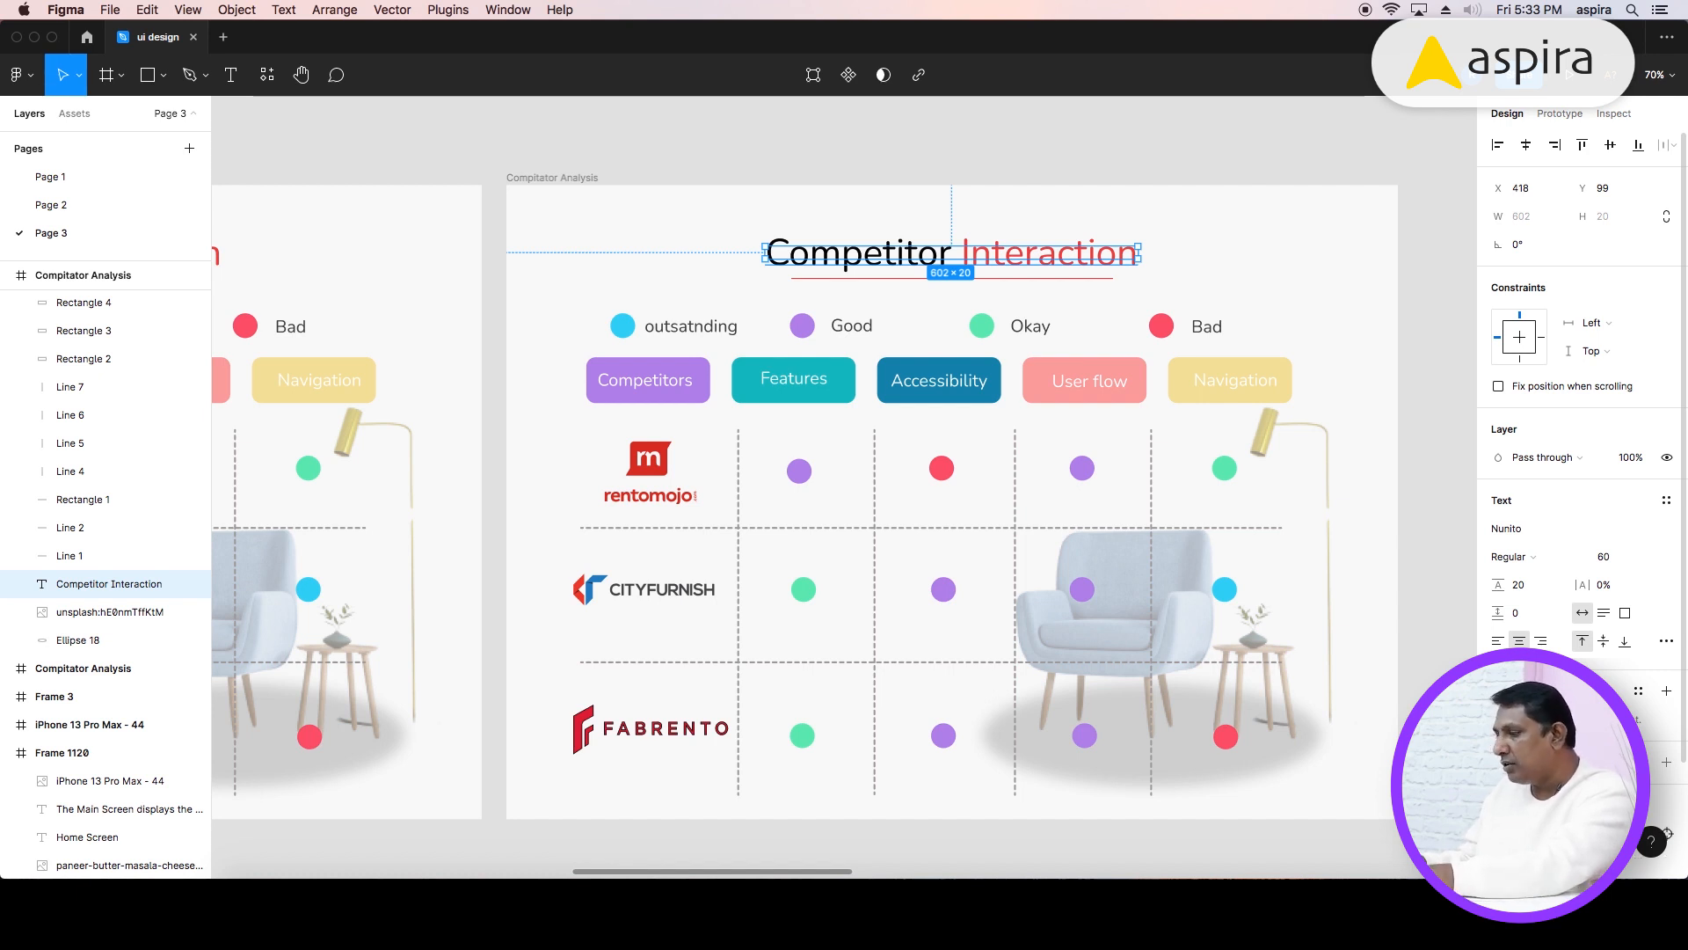
left_click(1048, 193)
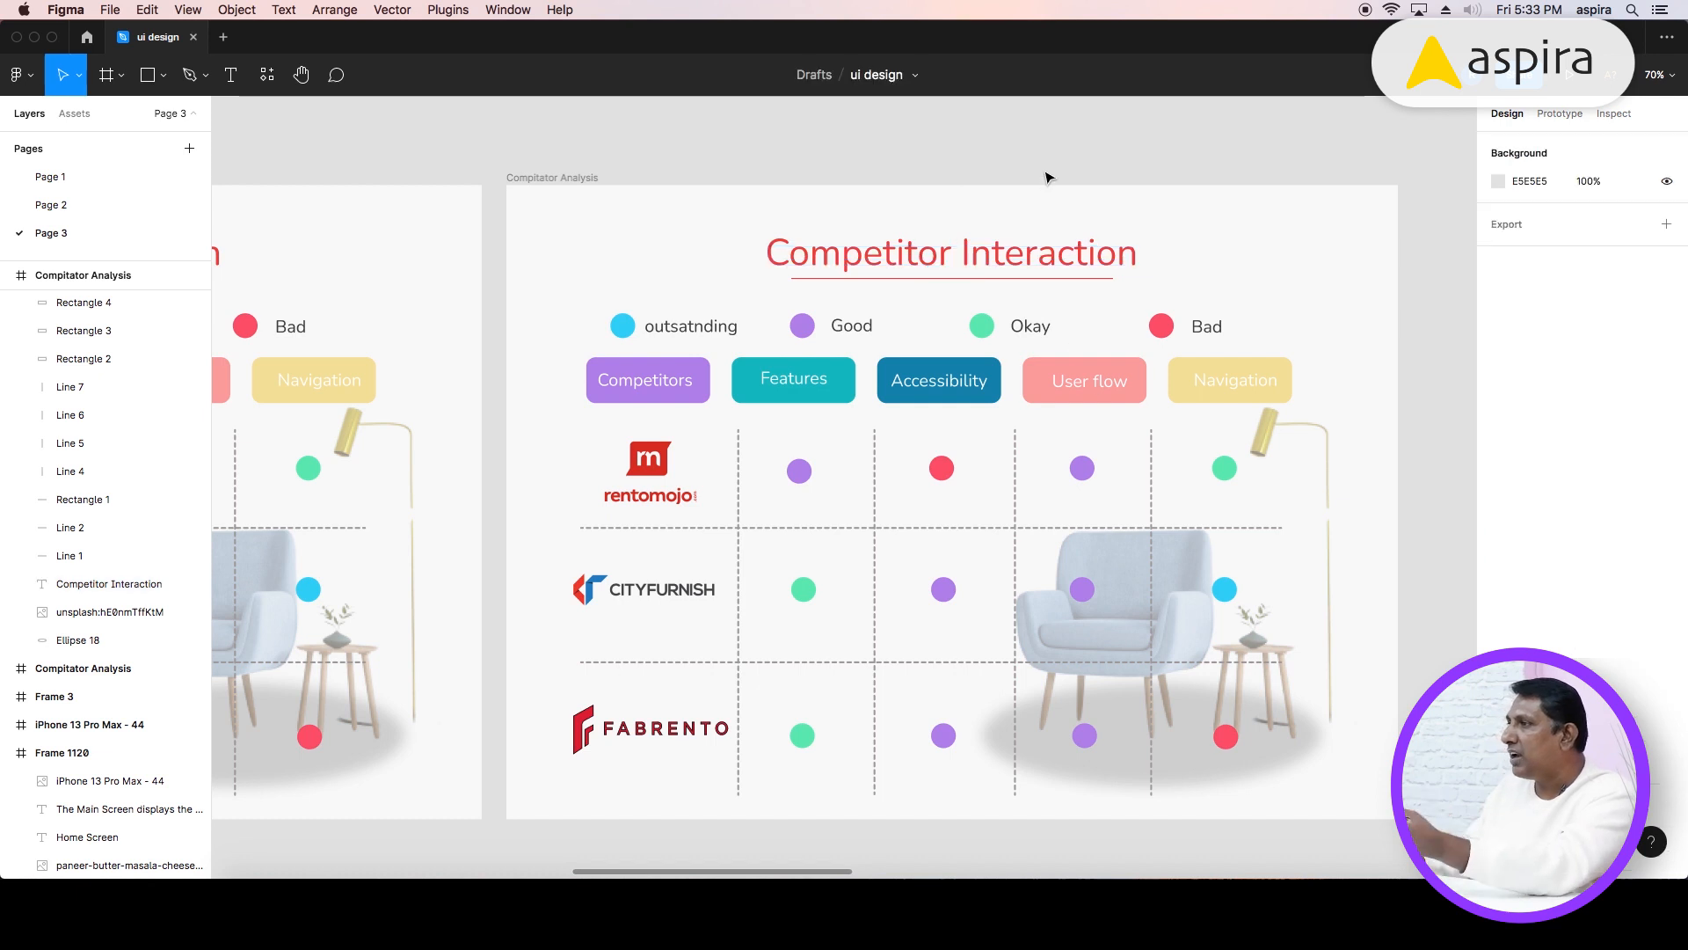
left_click(1085, 278)
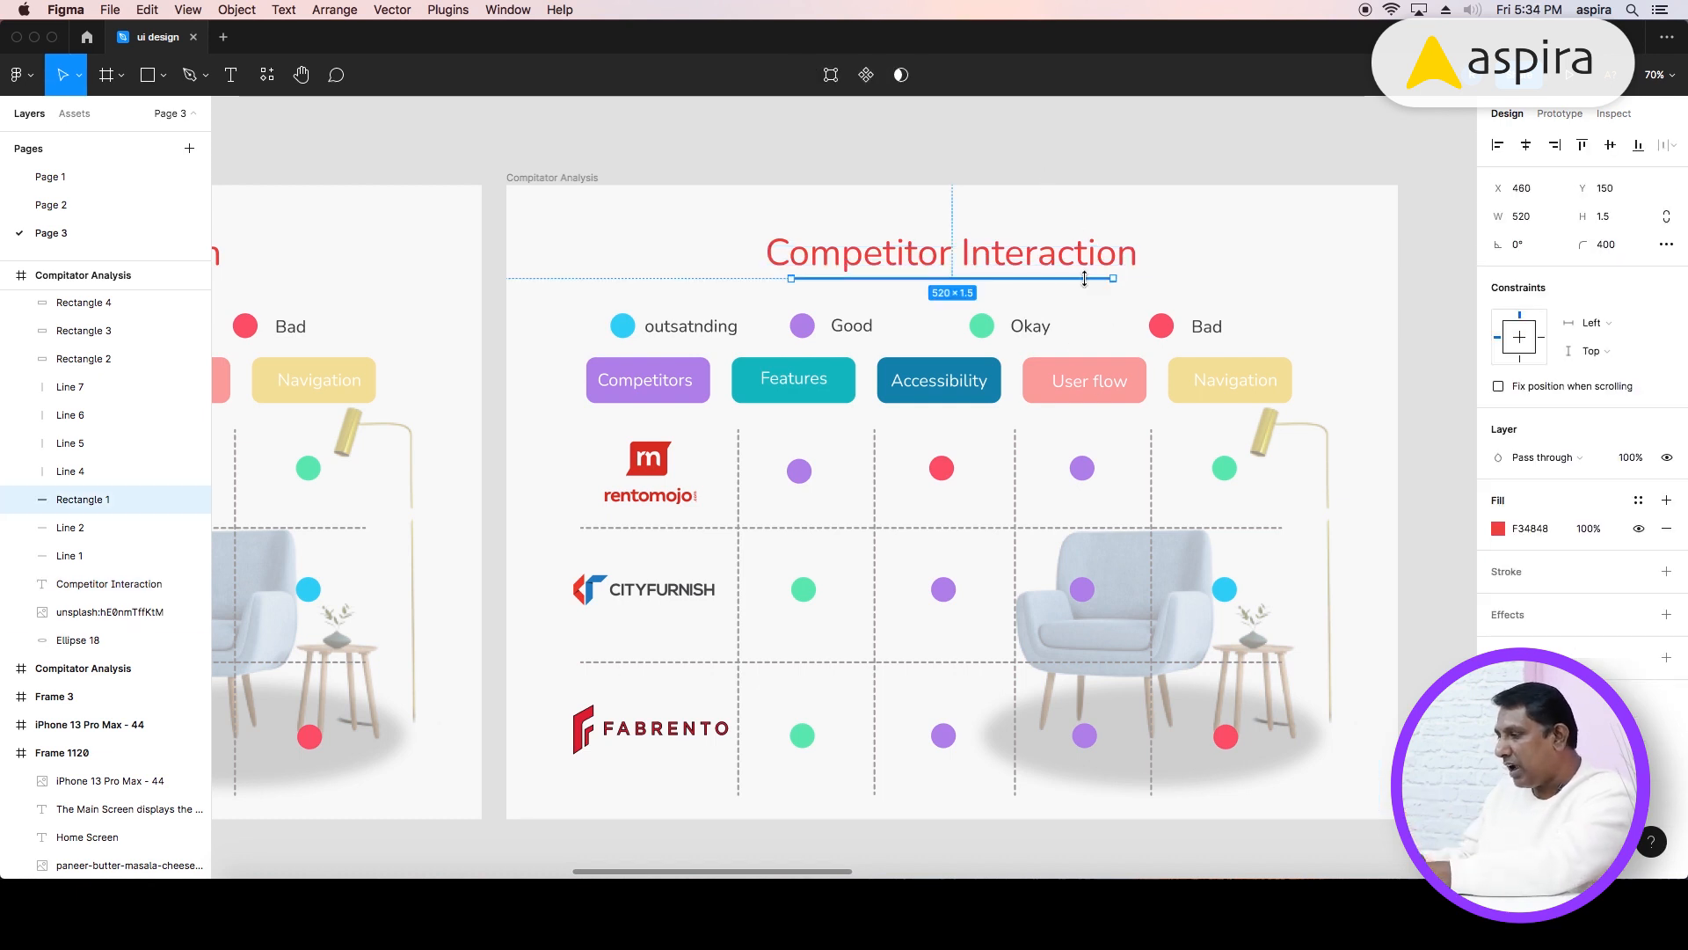
key("Delete")
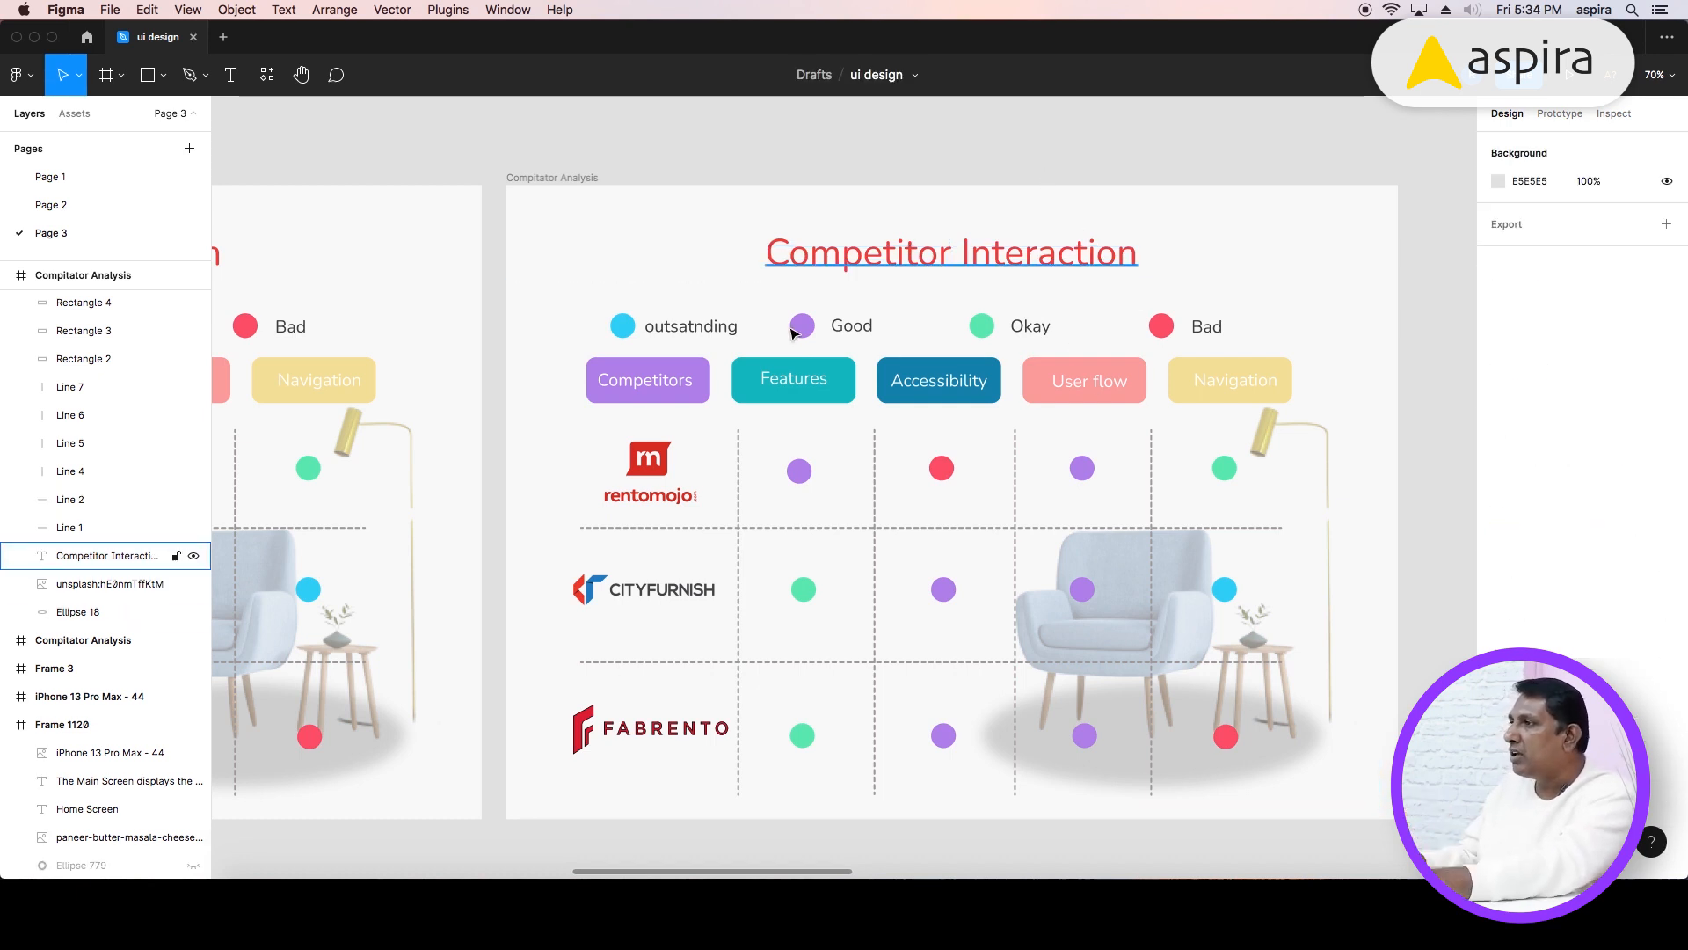
- Move the "Competitor Interaction" title up 10 px and set its font size to 48
left_click(870, 253)
key("shift+Up")
left_click(1623, 564)
type("48")
key("Return")
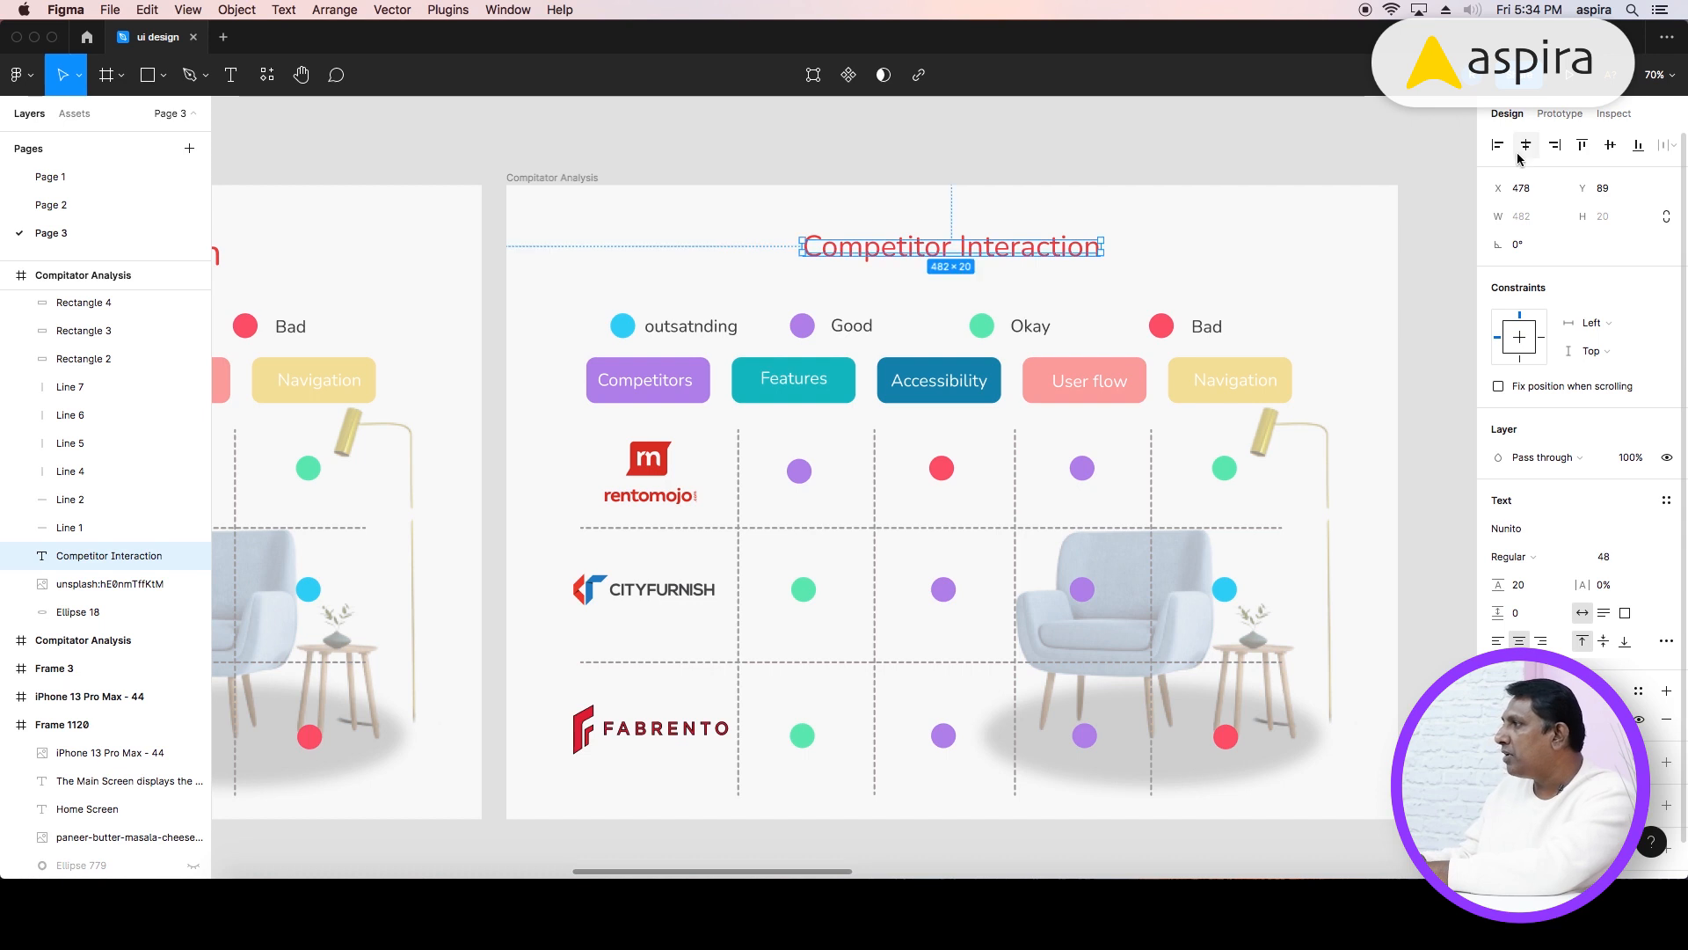
- Move the whole legend row of coloured circles and rating labels up 30 px, closer to the title
left_click(758, 306)
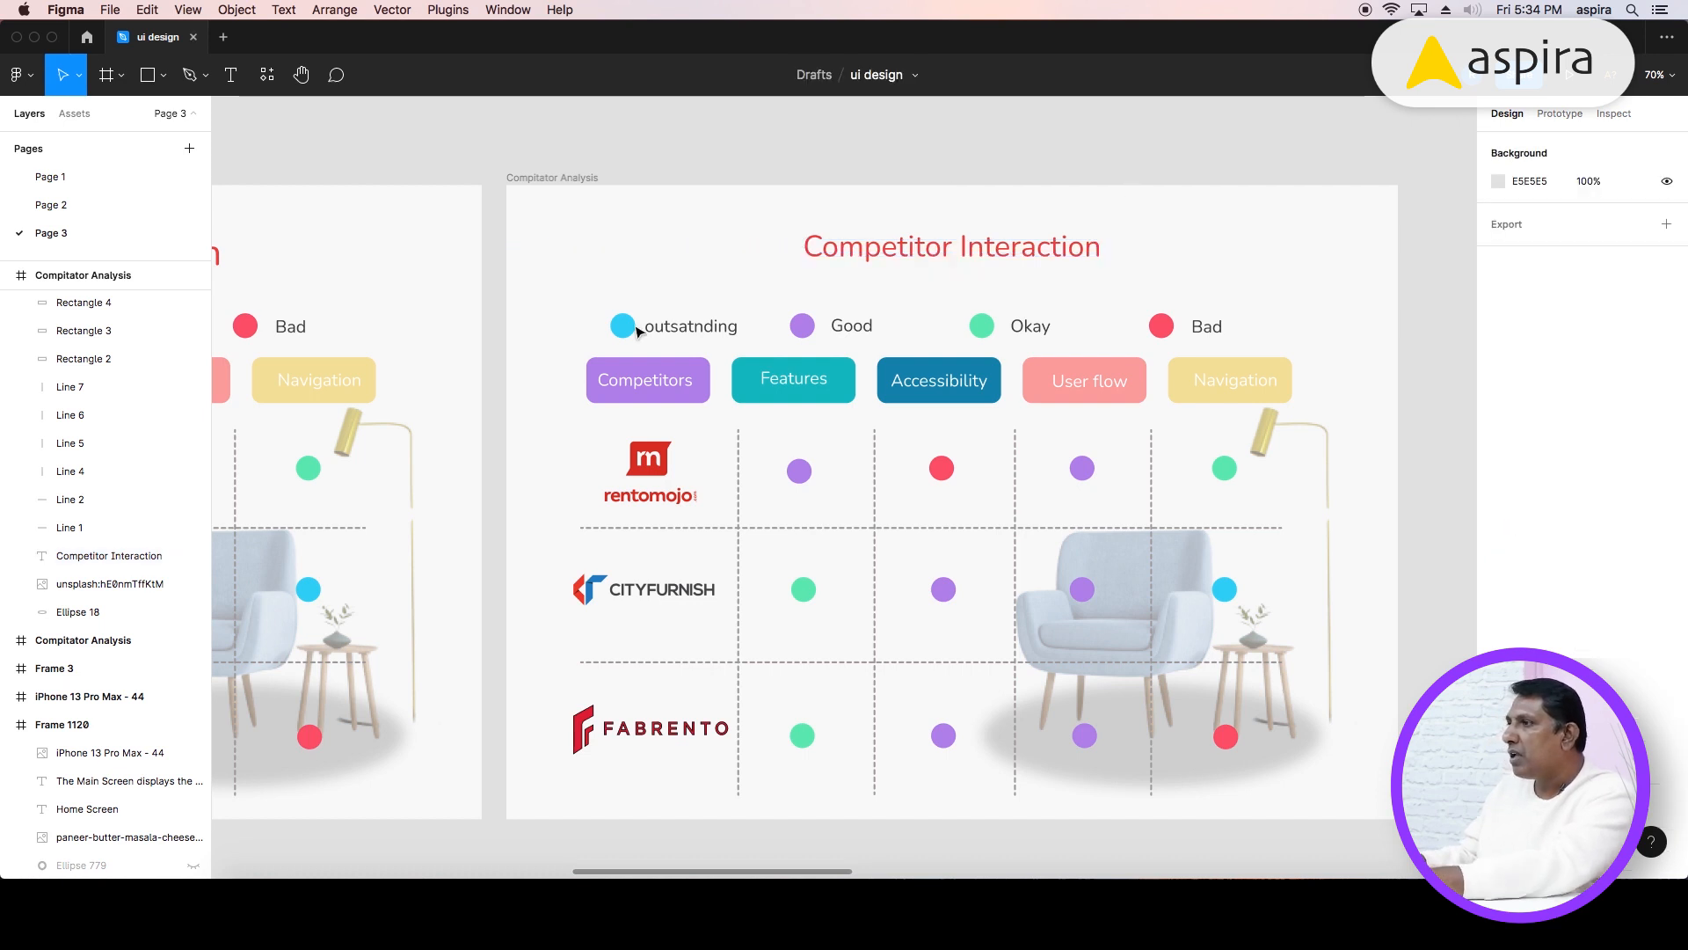
left_click_drag(501, 302, 1308, 345)
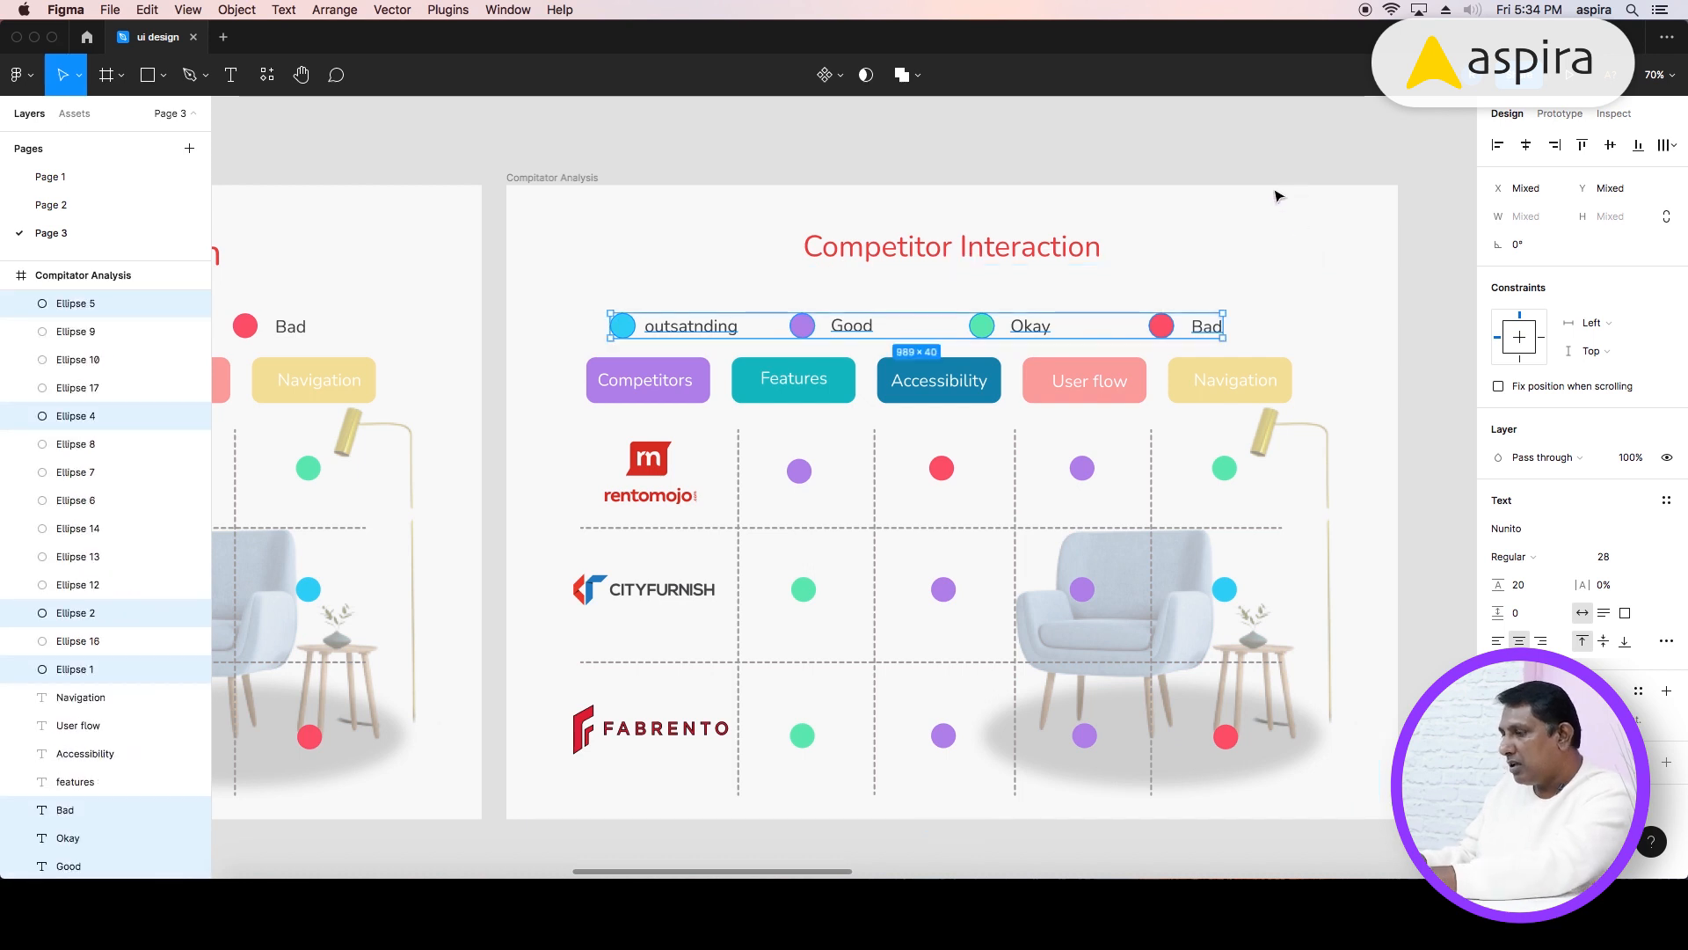
key("shift+Up")
key("shift+Up")
key("shift+Up")
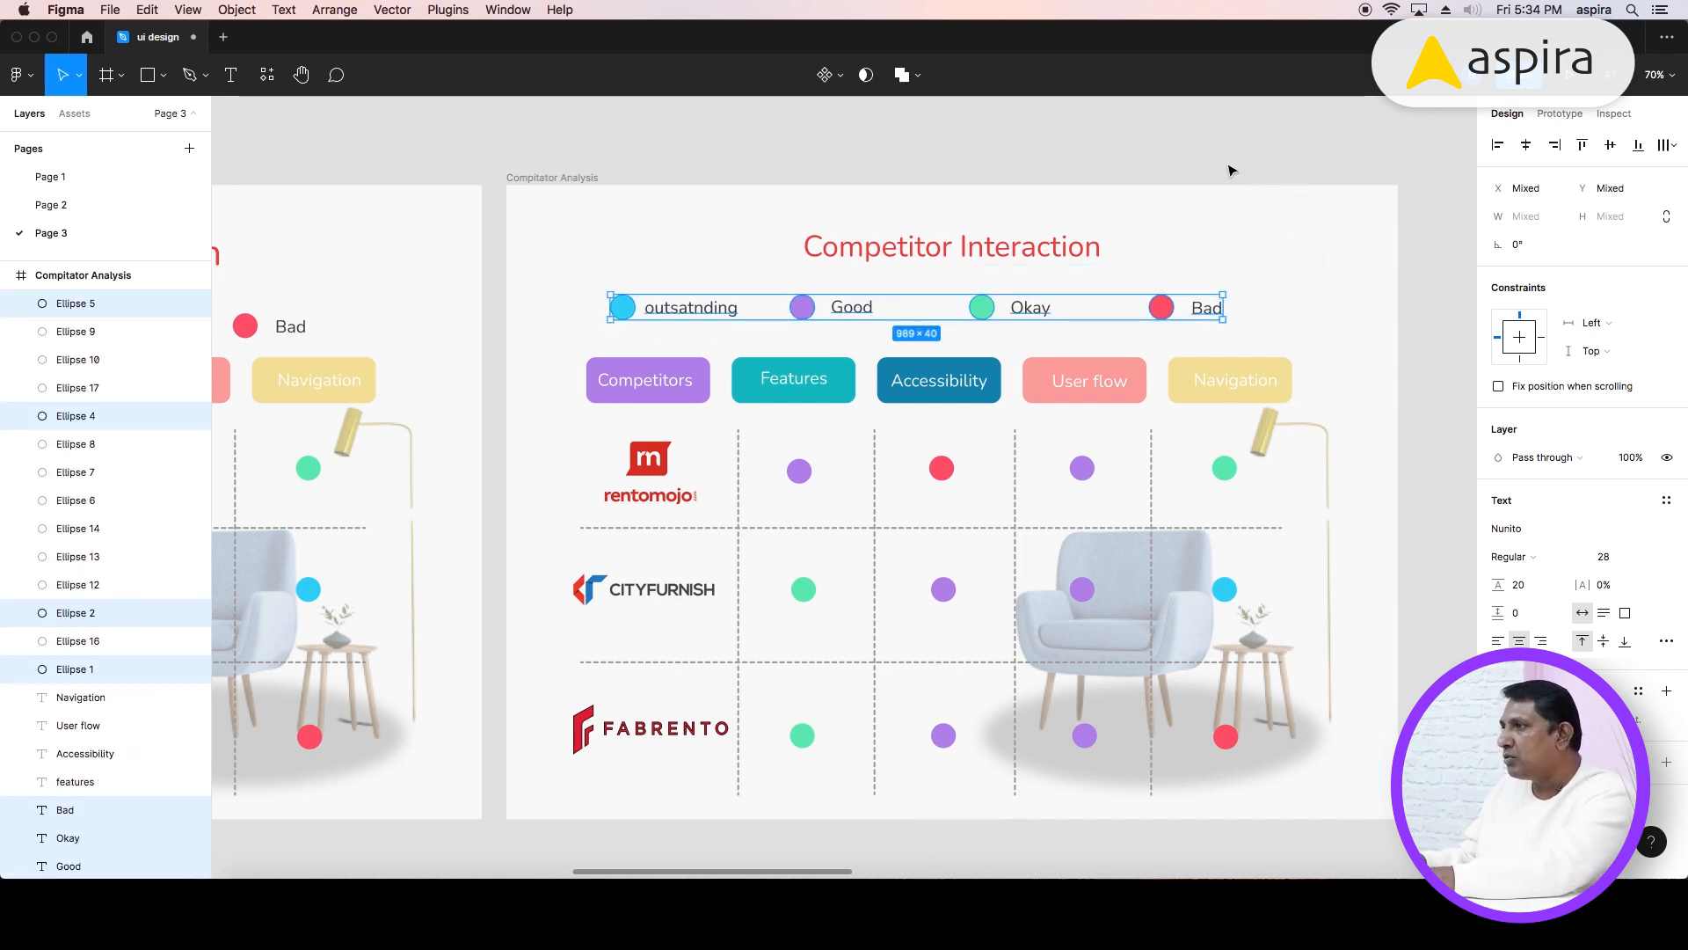
left_click(1229, 168)
- Resize the blue and purple legend circles to 24 × 24 with their proportions locked
left_click(623, 307)
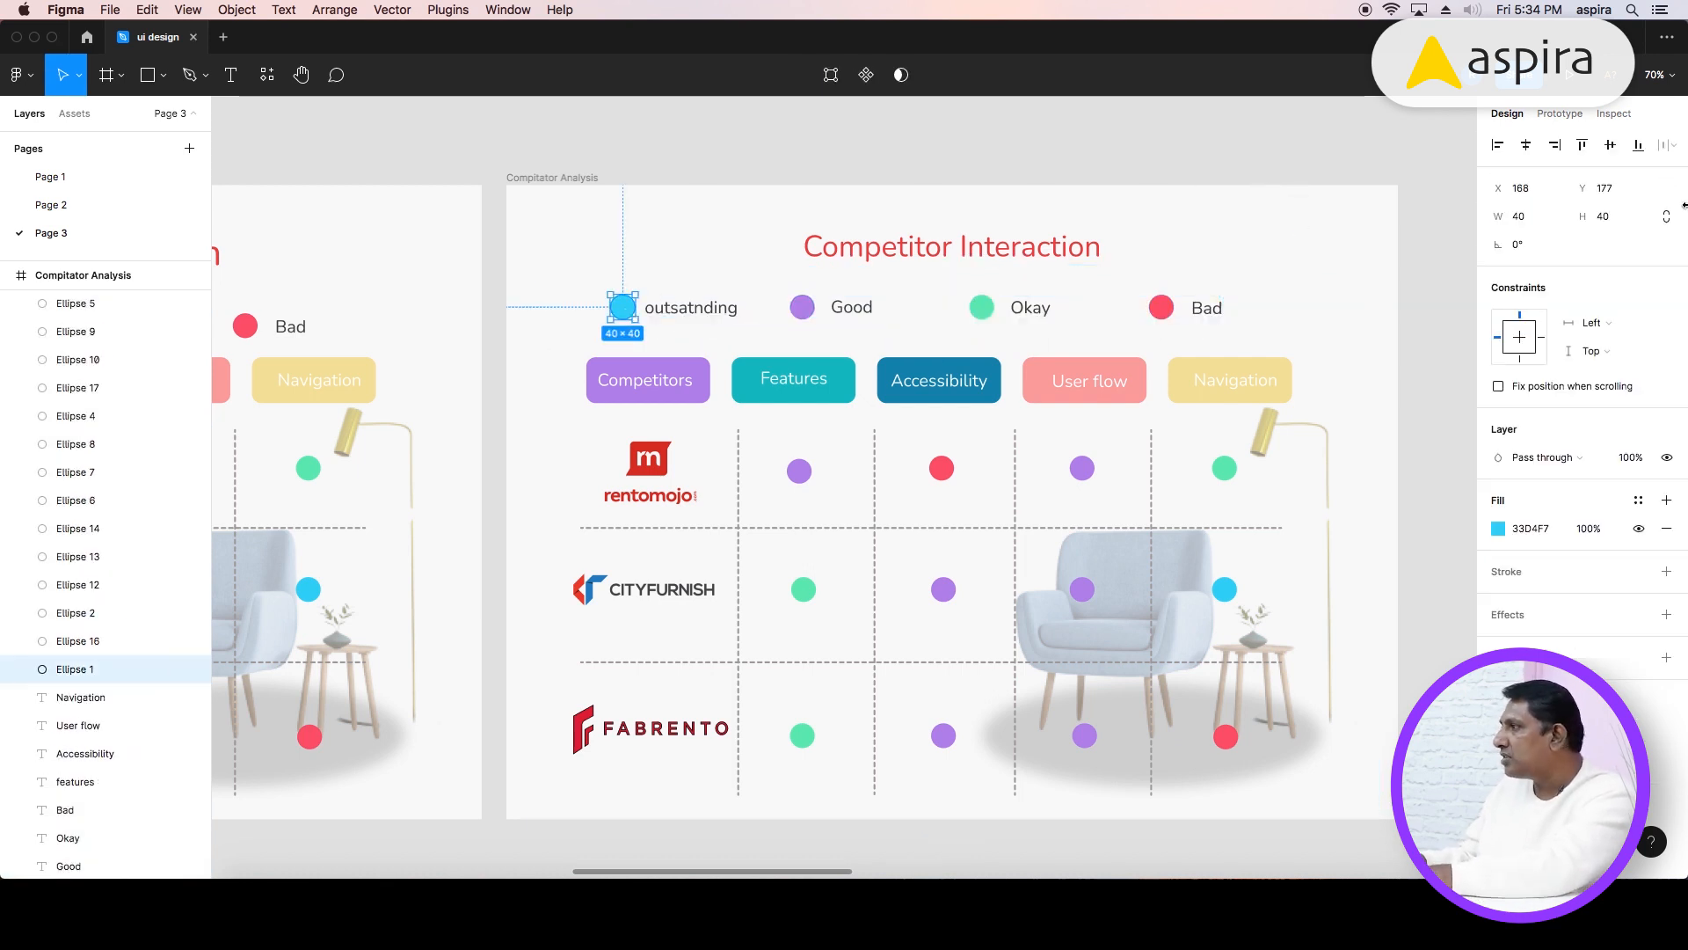
left_click(1621, 225)
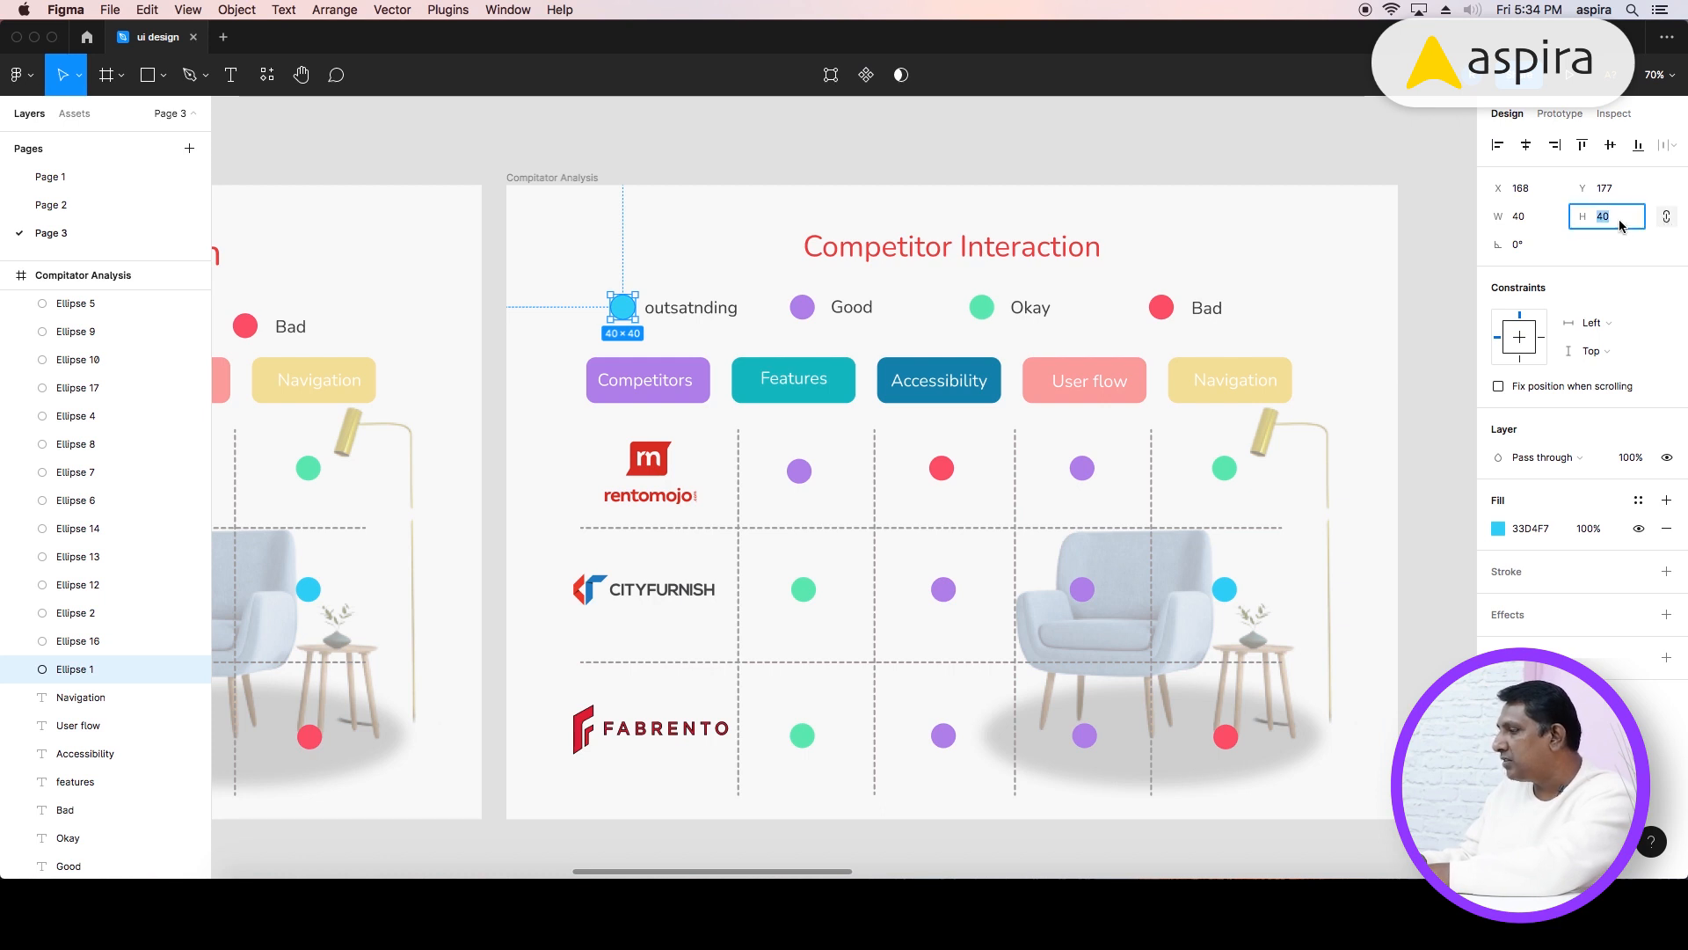
type("24")
key("Return")
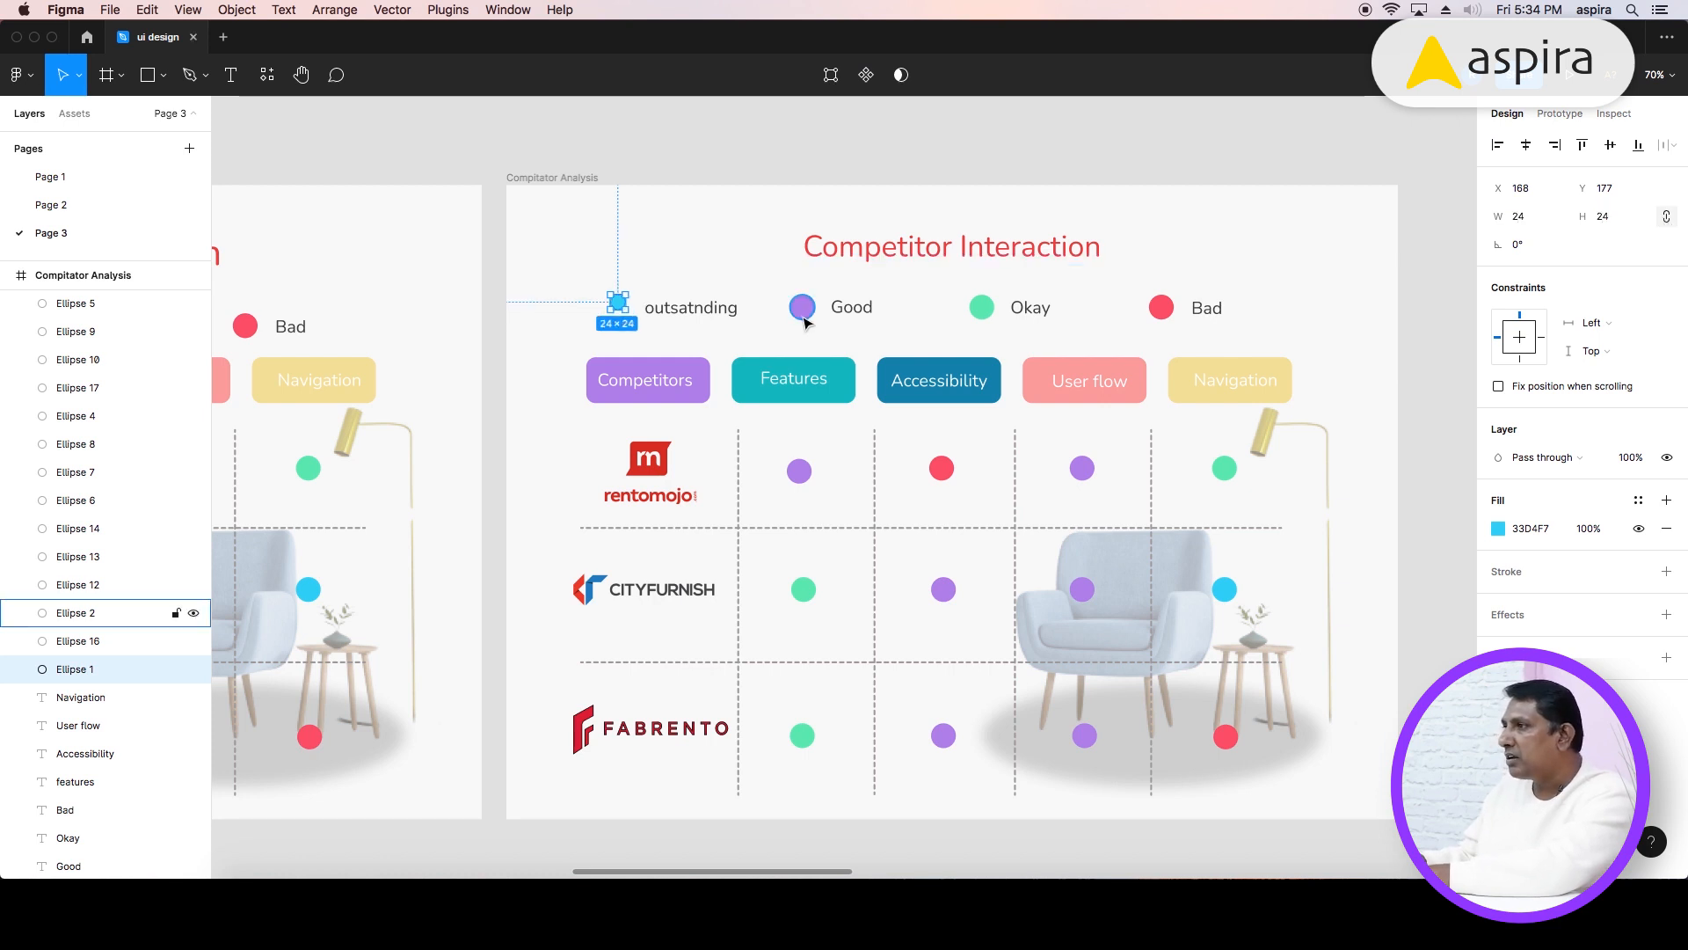
left_click(79, 613)
left_click(1638, 217)
left_click(1665, 222)
type("24")
key("Return")
- Resize the green and red legend circles to 24 × 24 with their proportions locked
left_click(982, 307)
left_click(1668, 223)
left_click(1608, 219)
type("24")
key("Return")
left_click(1159, 304)
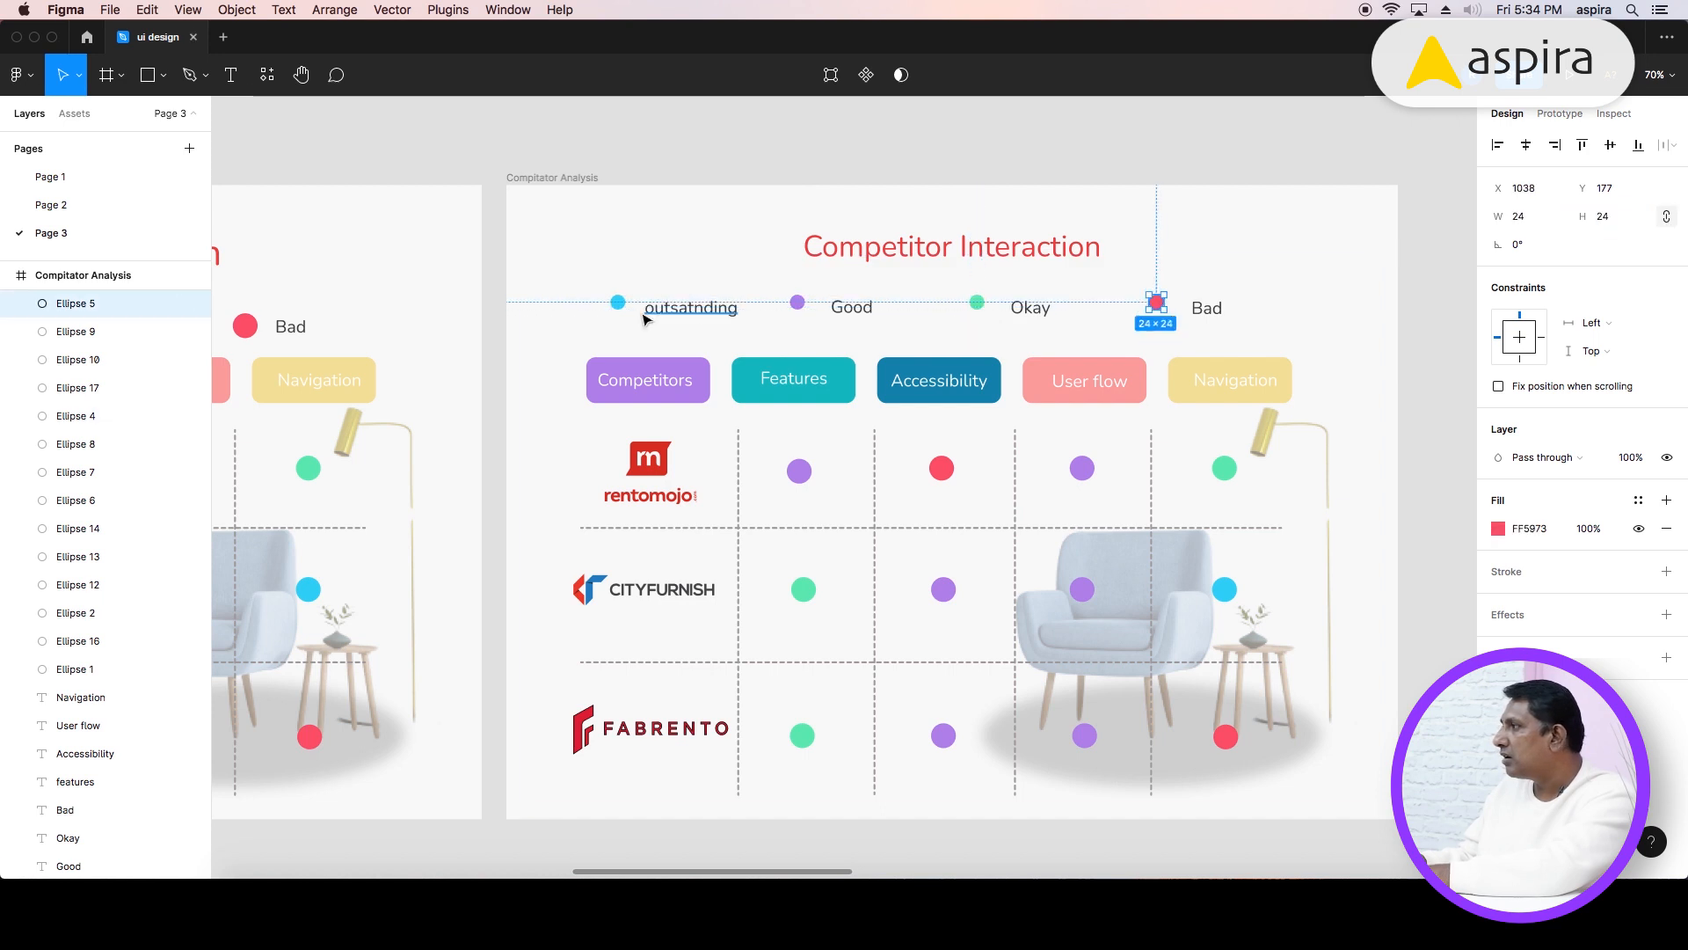
- Align the four legend circles vertically with the centre of the "outsatnding" label
left_click(618, 302, "shift")
left_click(798, 303, "shift")
left_click(692, 308)
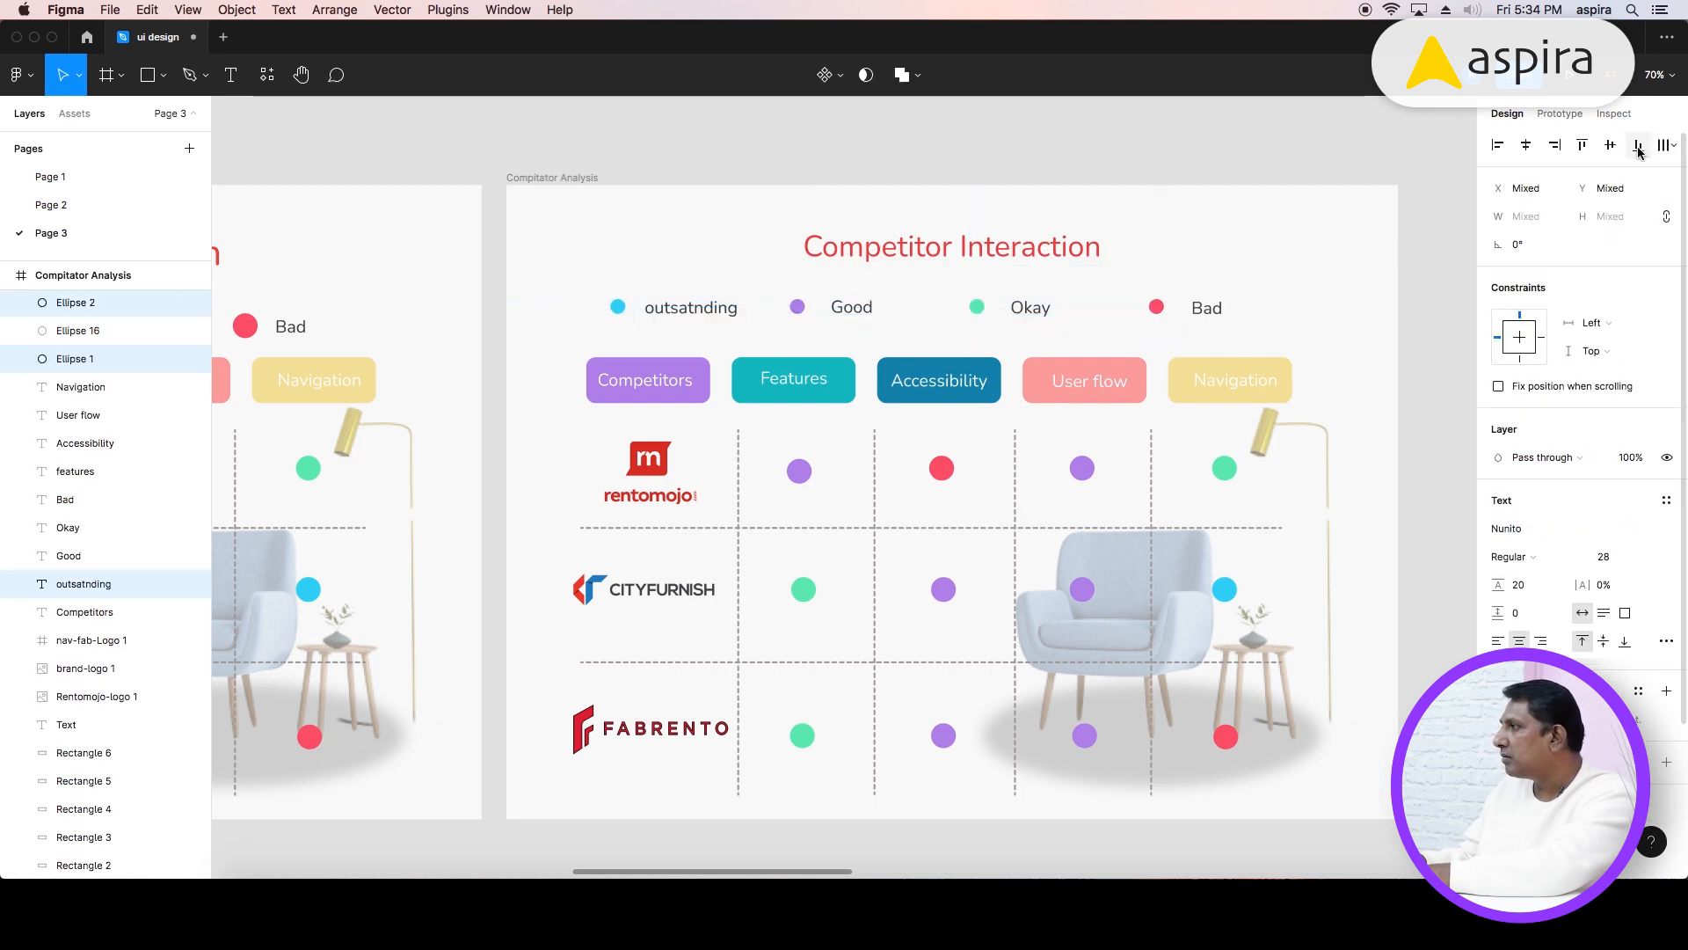
- Move the four legend labels left 30 px so they sit closer to their circles
left_click(852, 307, "shift")
left_click(1030, 307, "shift")
left_click(1207, 308, "shift")
key("shift+Left")
key("shift+Left")
key("shift+Left")
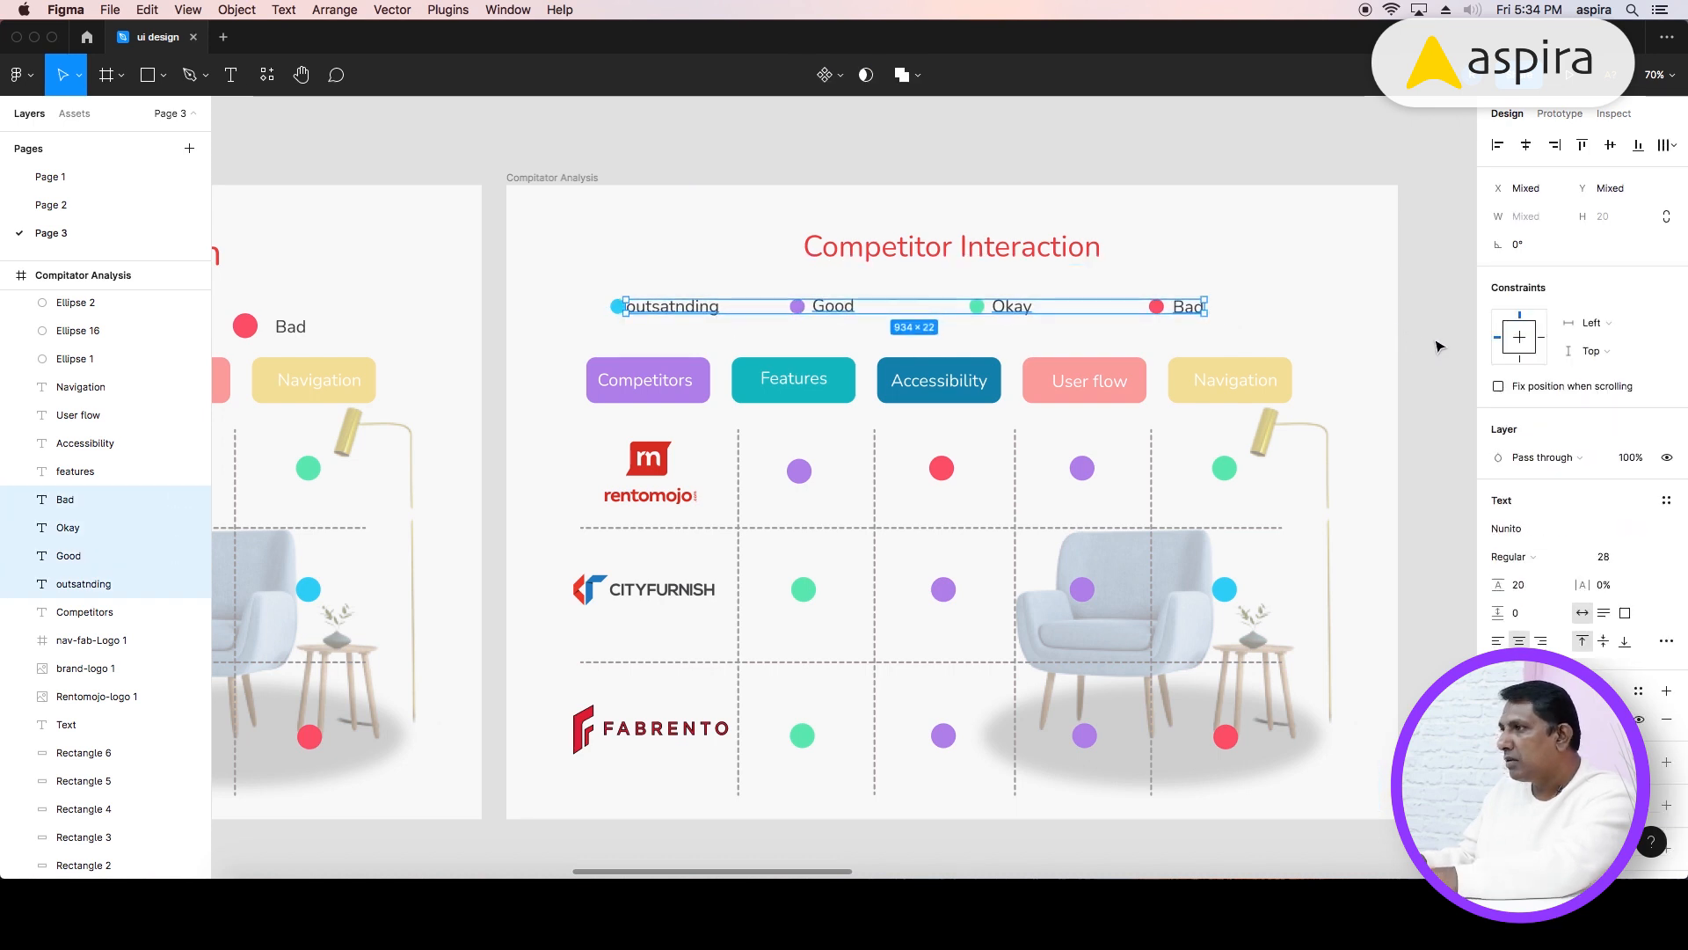
left_click(1429, 347)
- Capitalise the first legend label so it reads "Outsatnding" on a single line
left_click(663, 315)
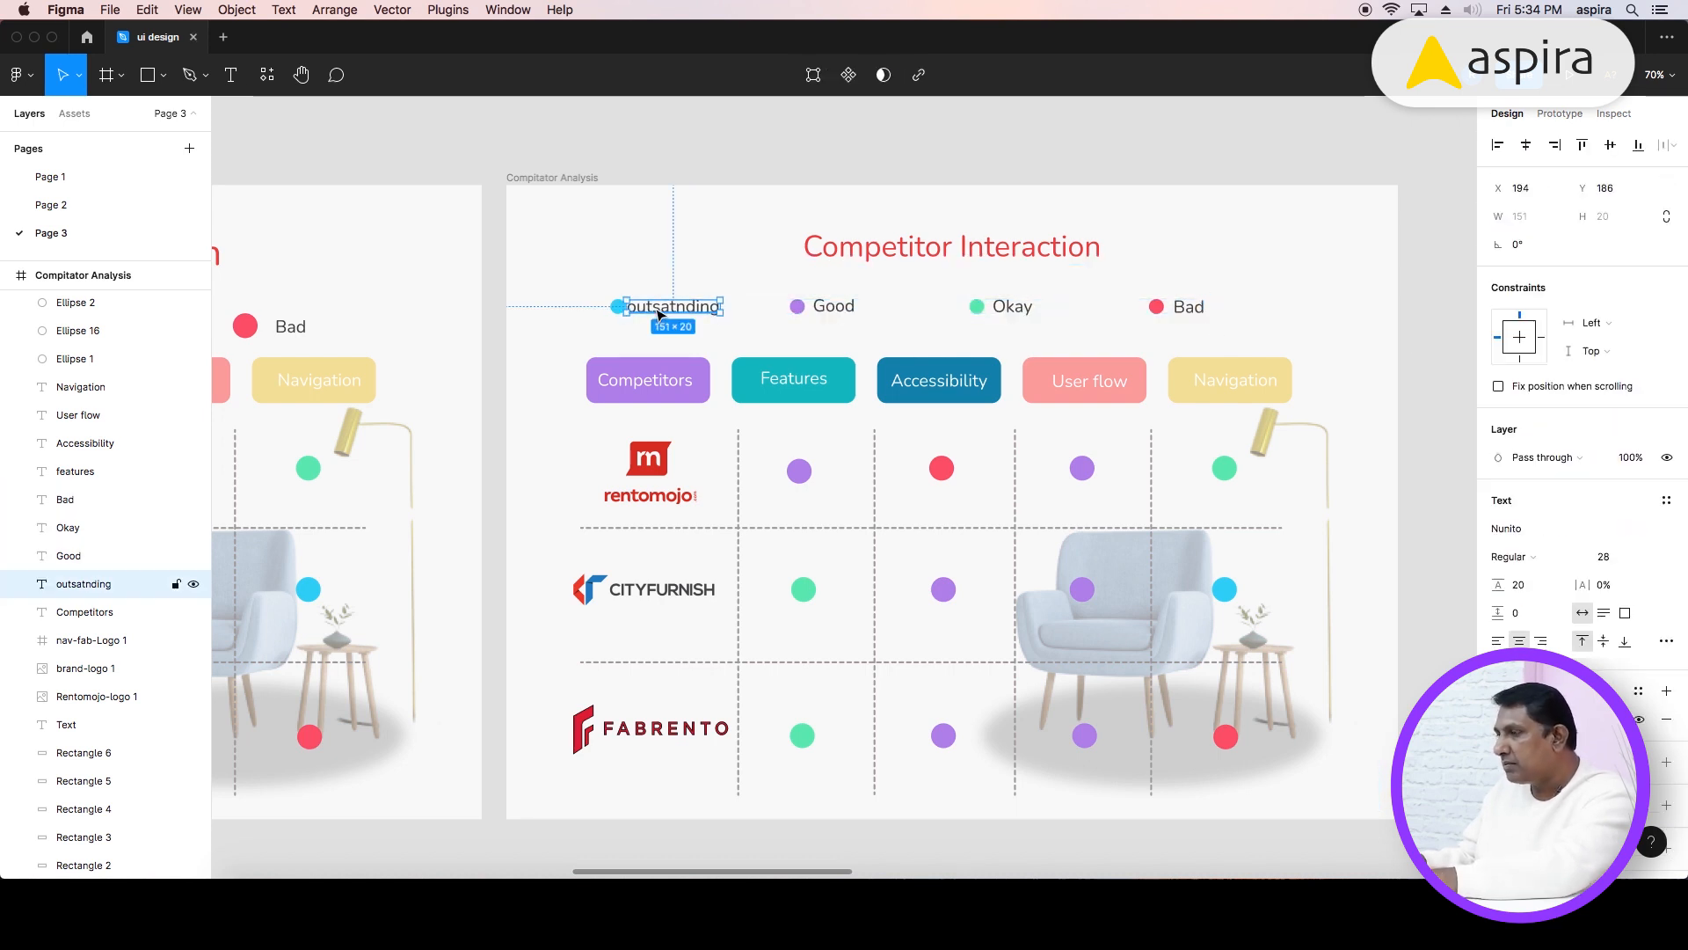
double_click(640, 306)
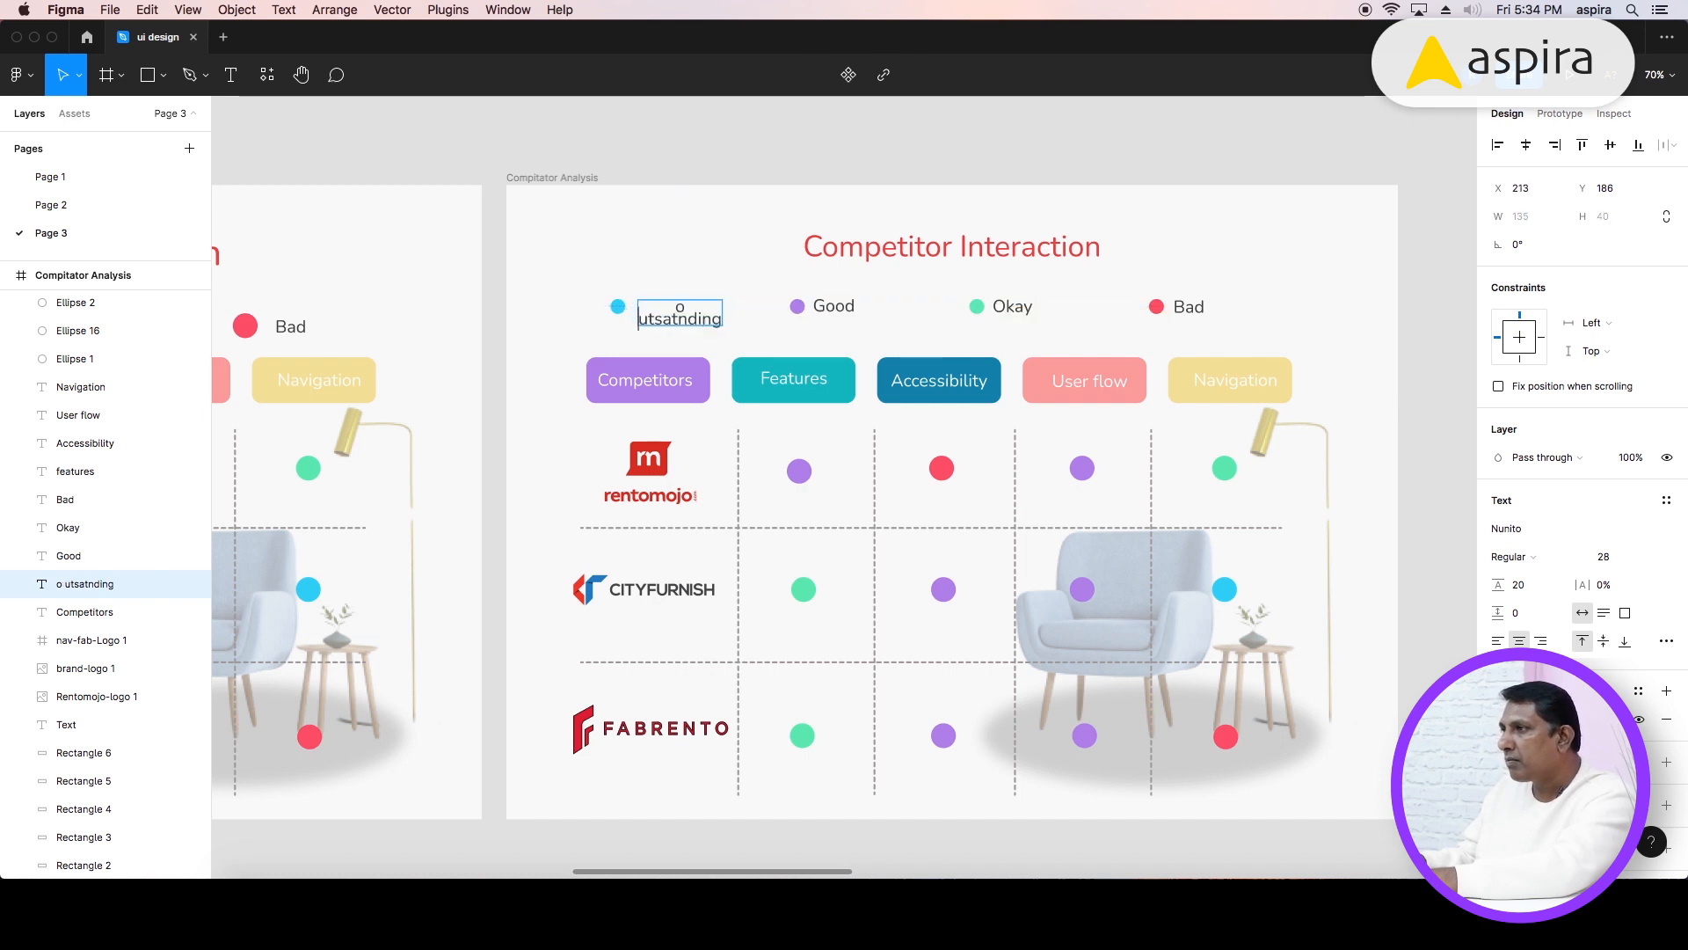
type("O")
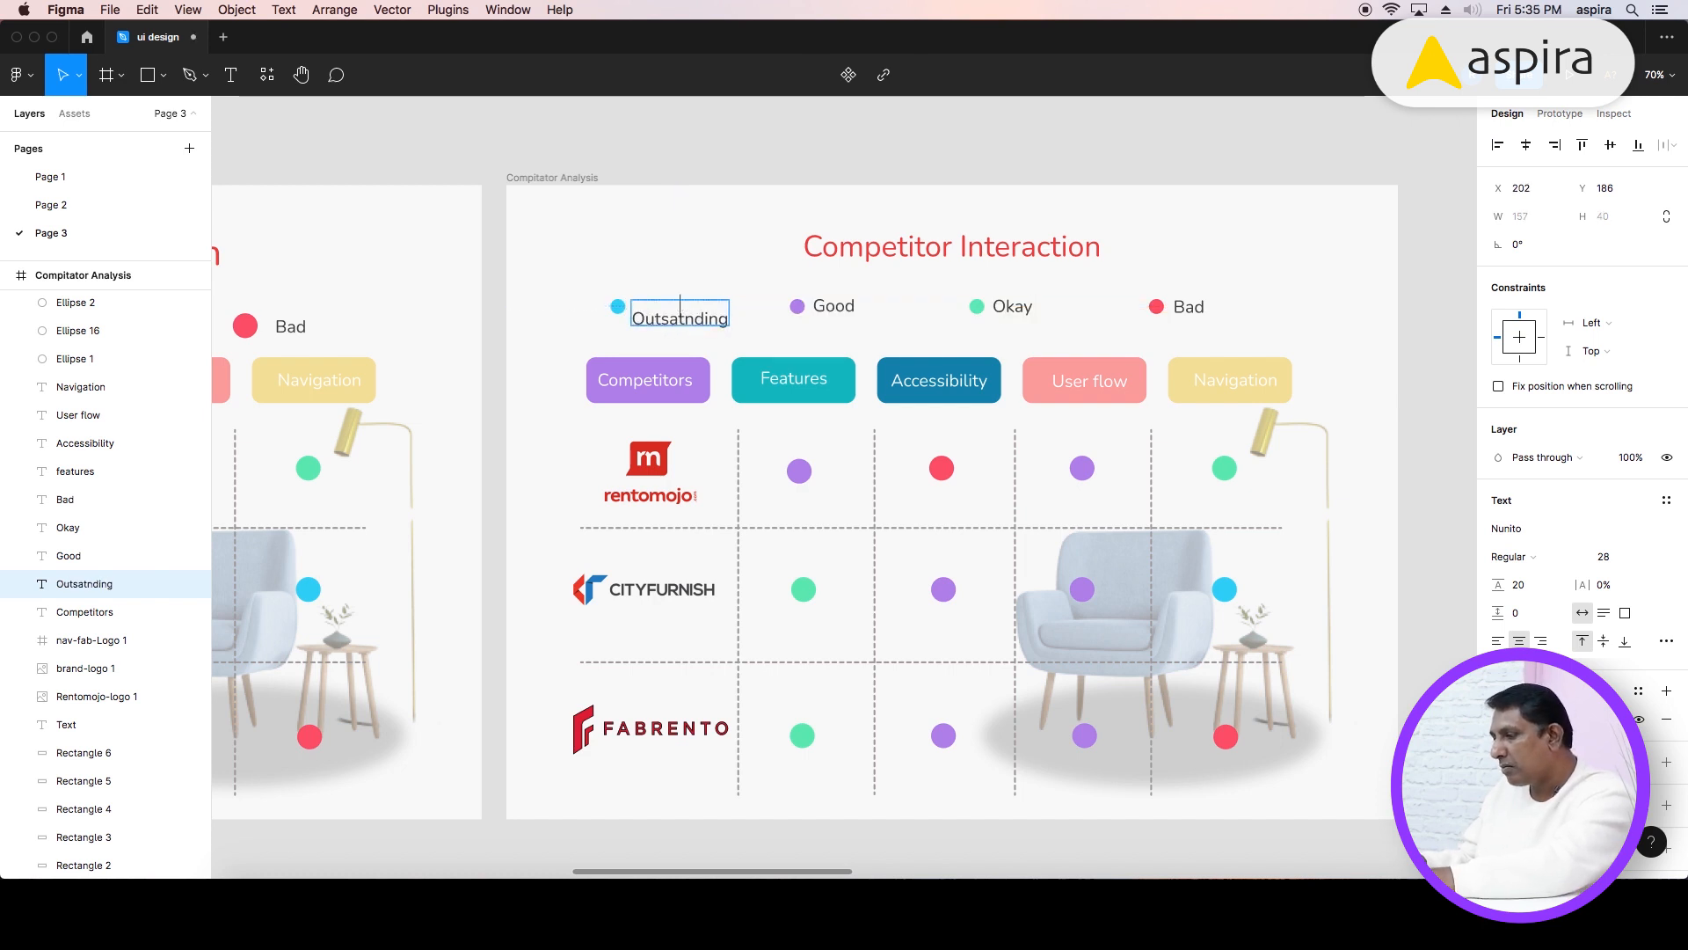
key("Escape")
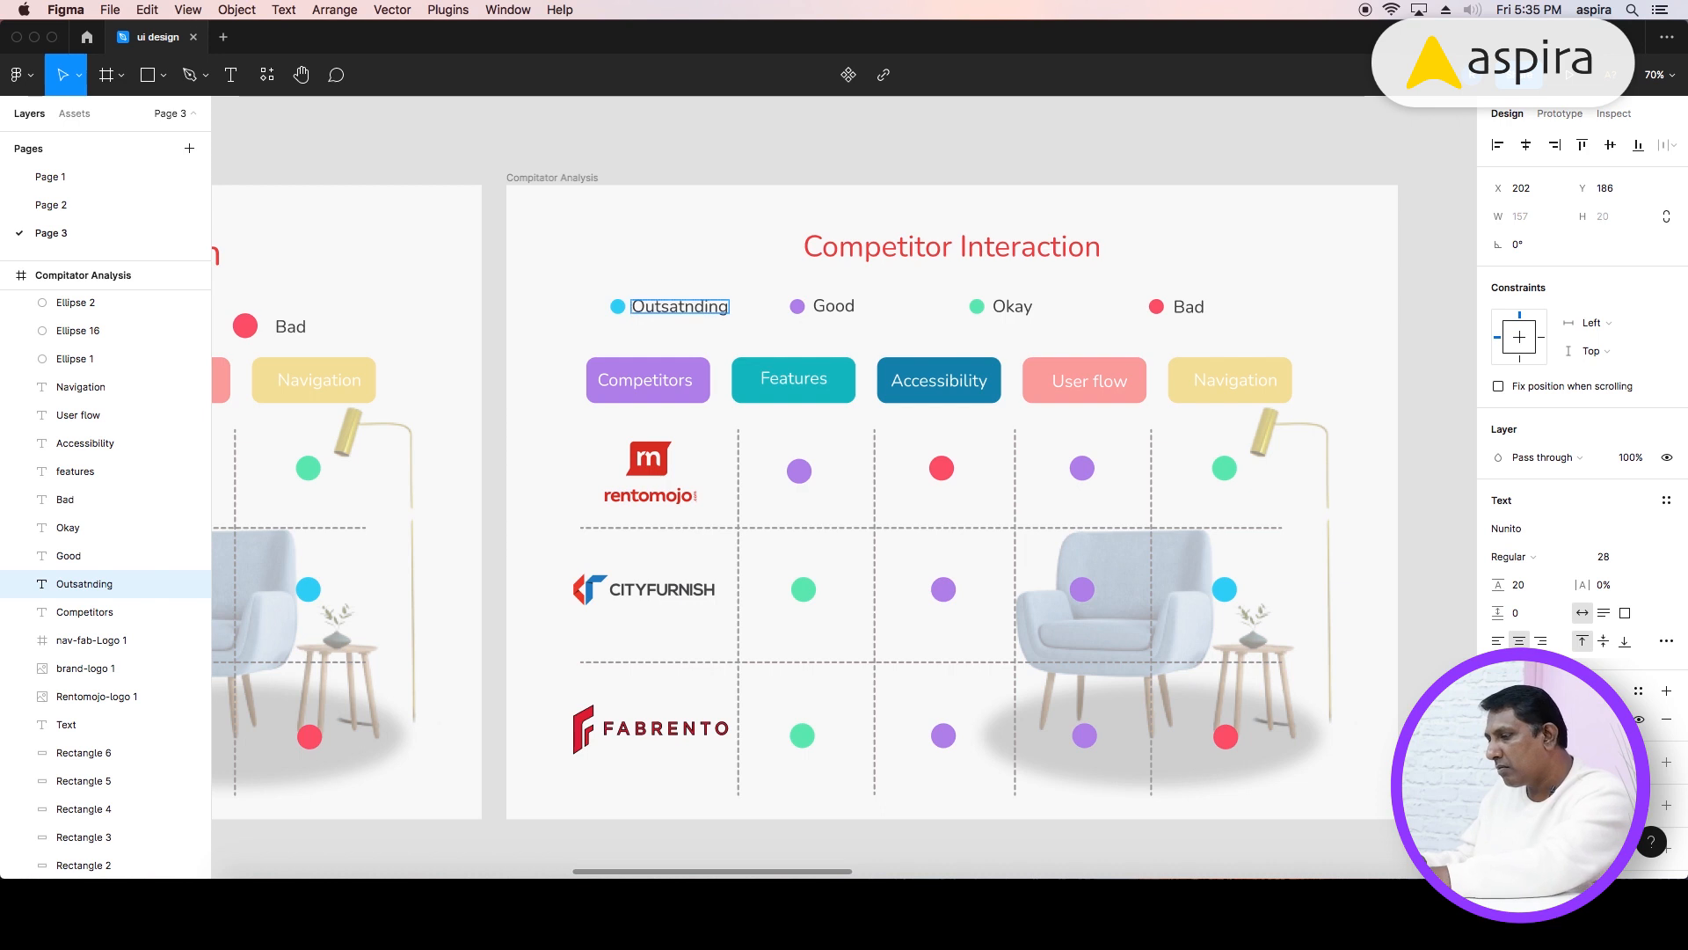
left_click(709, 182)
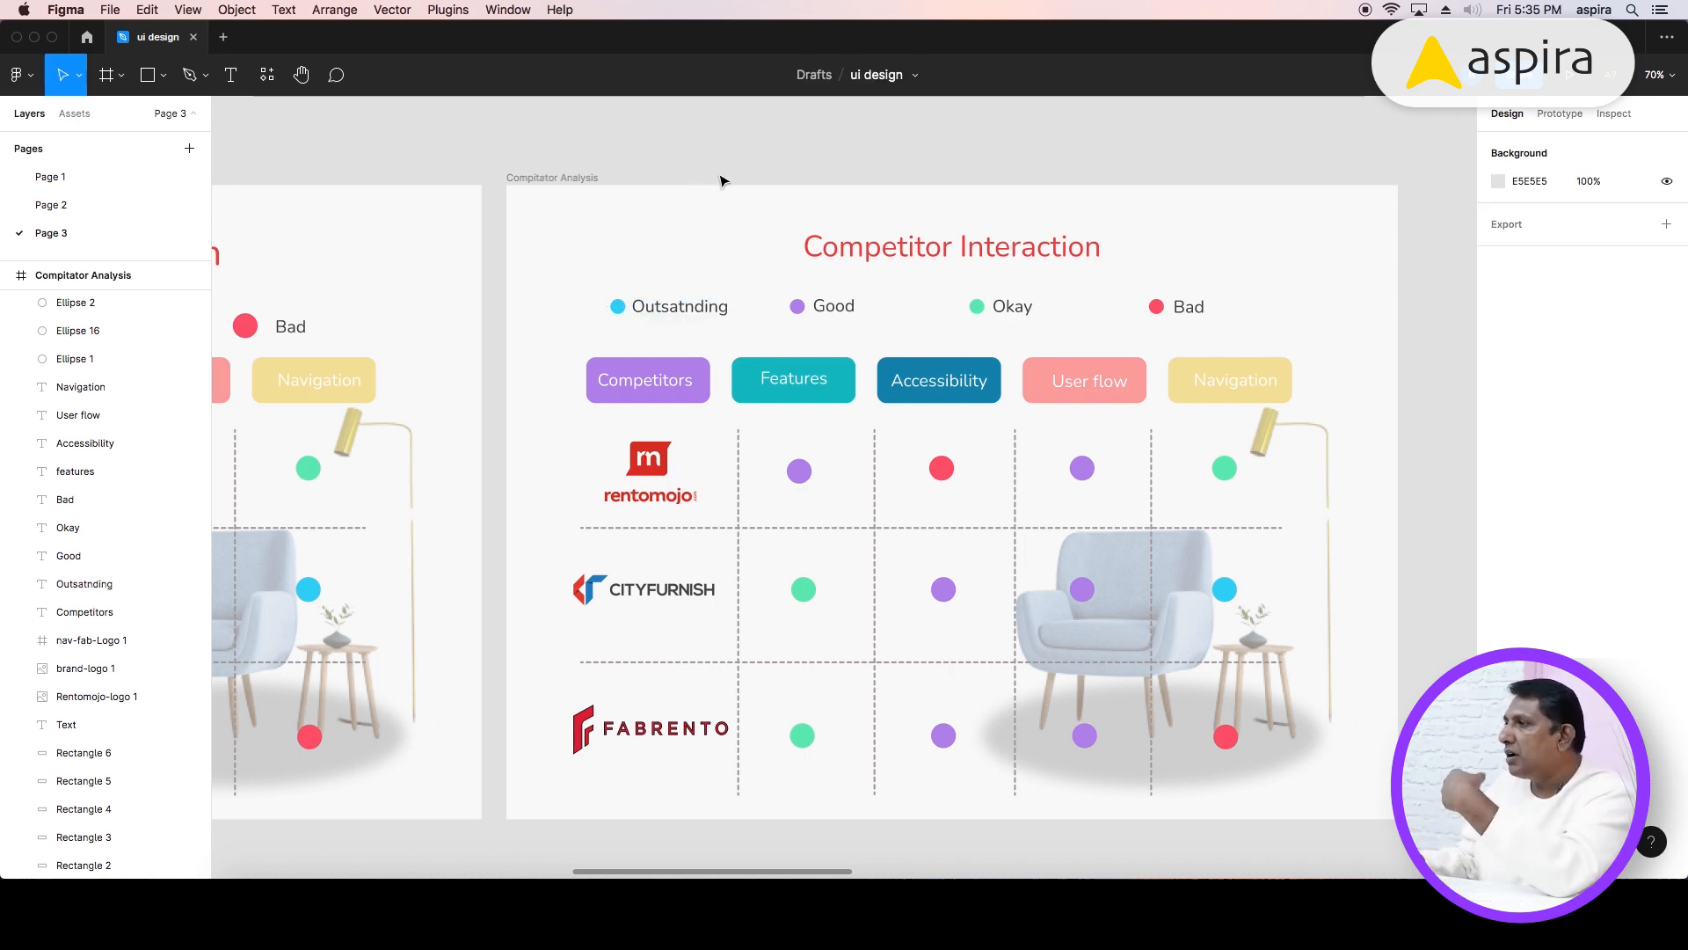
- Recolour the "Navigation" header text to a dark brown shade based on its yellow button colour
left_click(1231, 385)
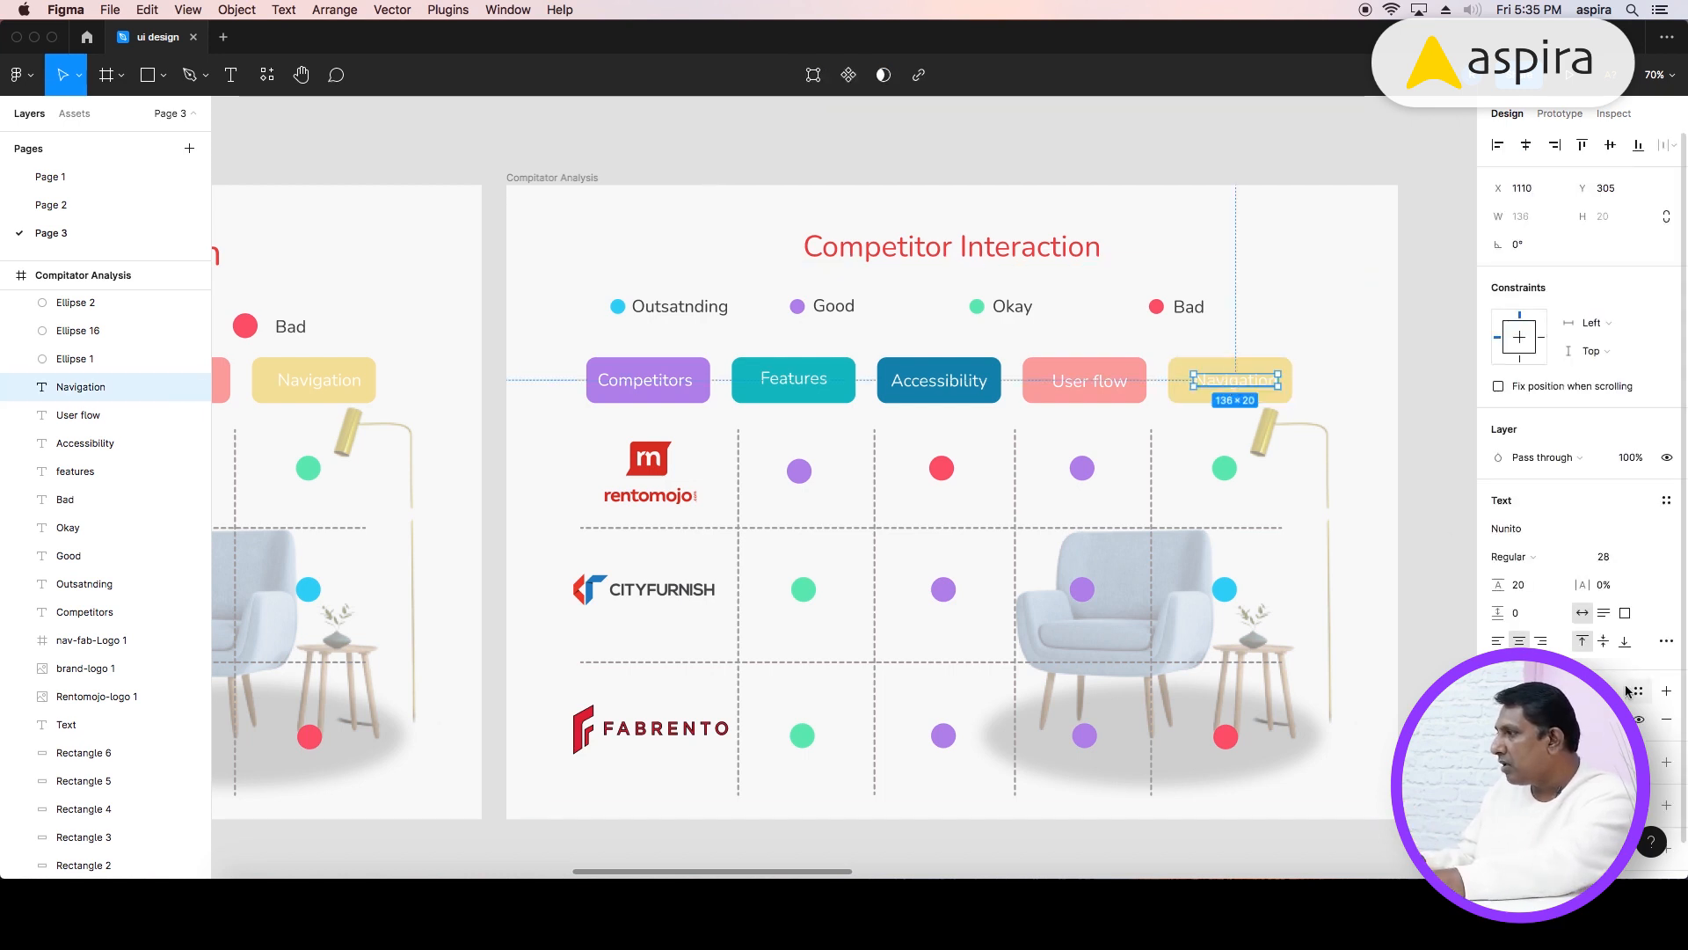
key("i")
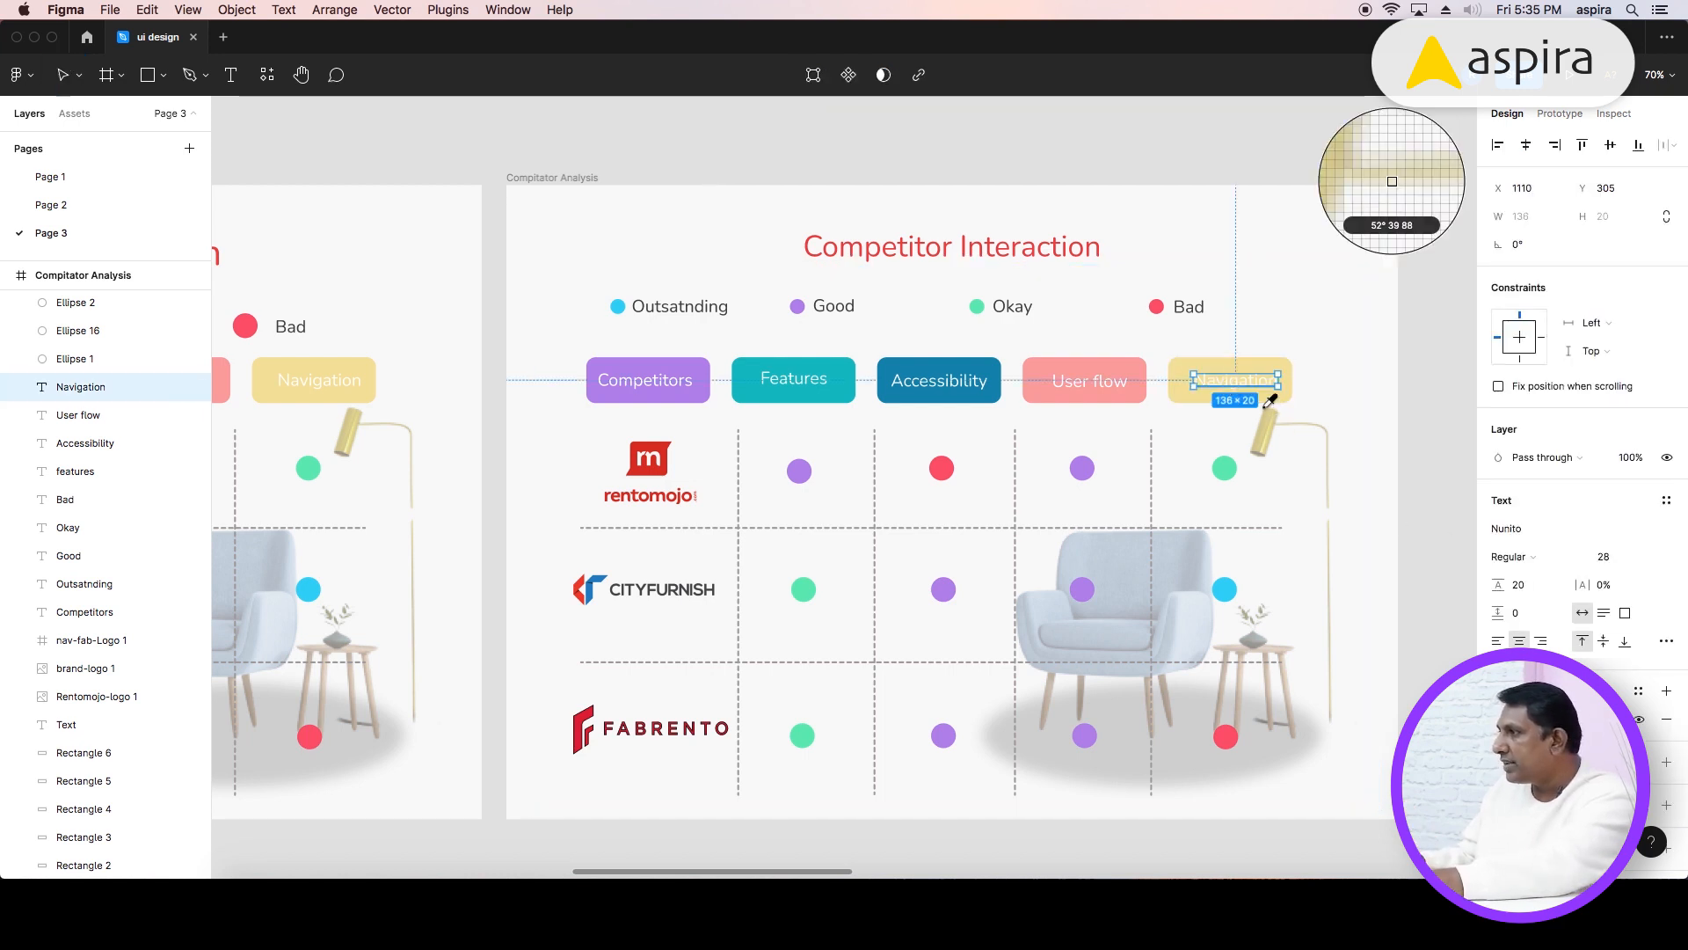
left_click(1223, 365)
left_click(1498, 719)
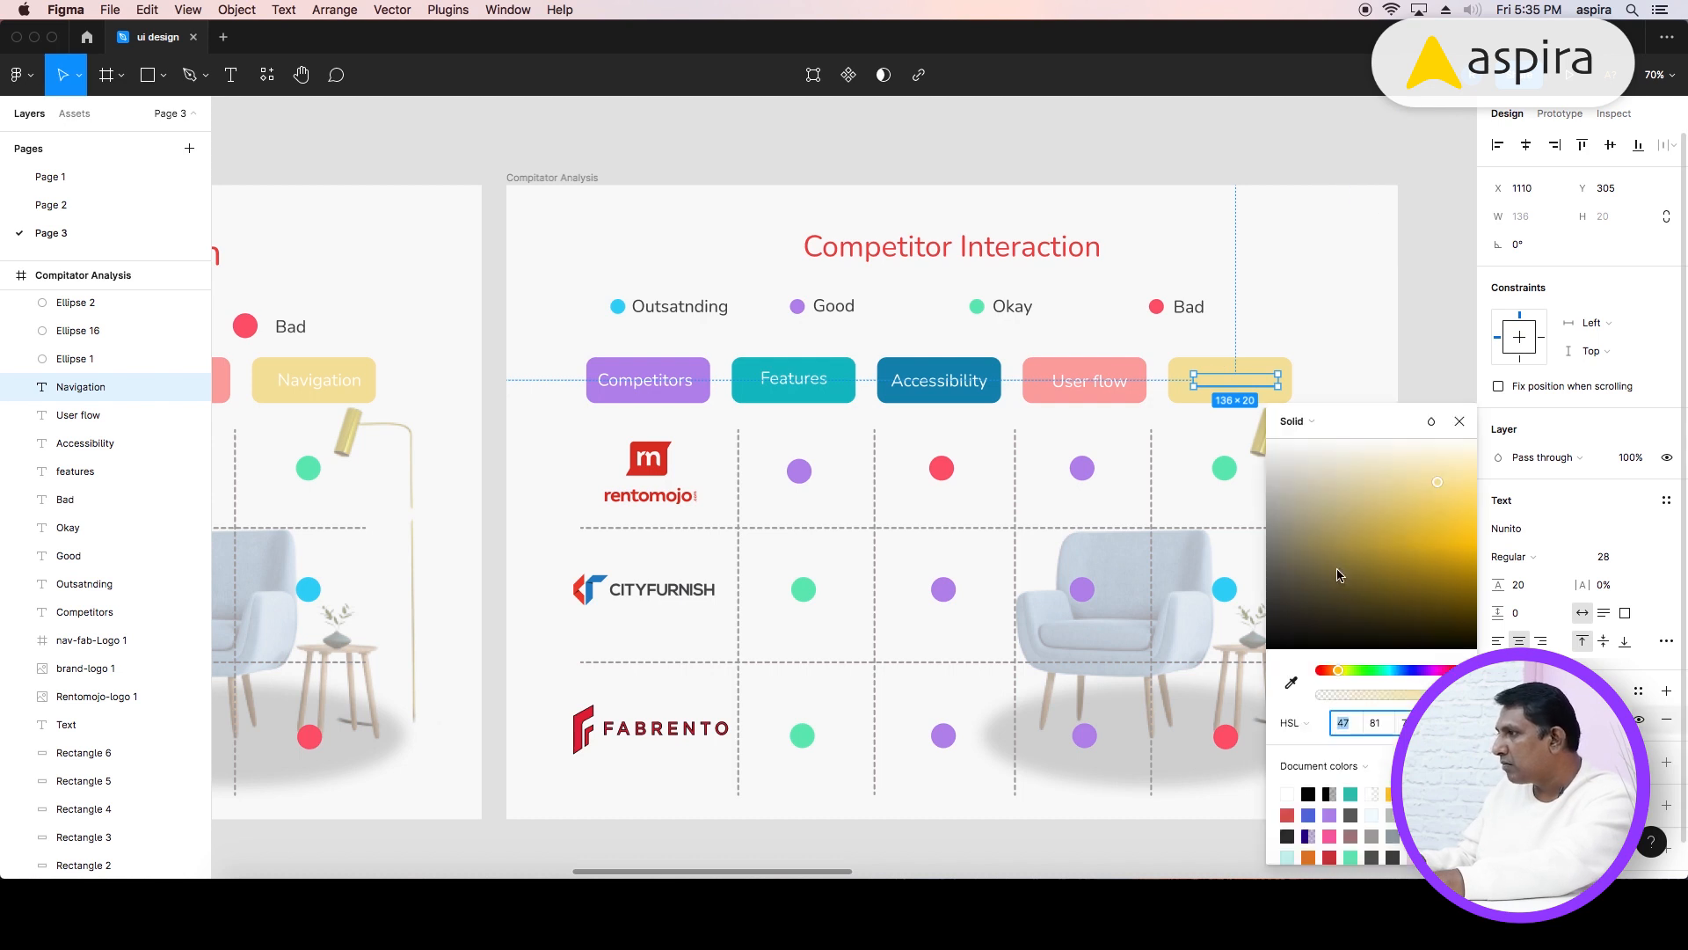
left_click(1332, 583)
left_click(1461, 424)
left_click(1431, 398)
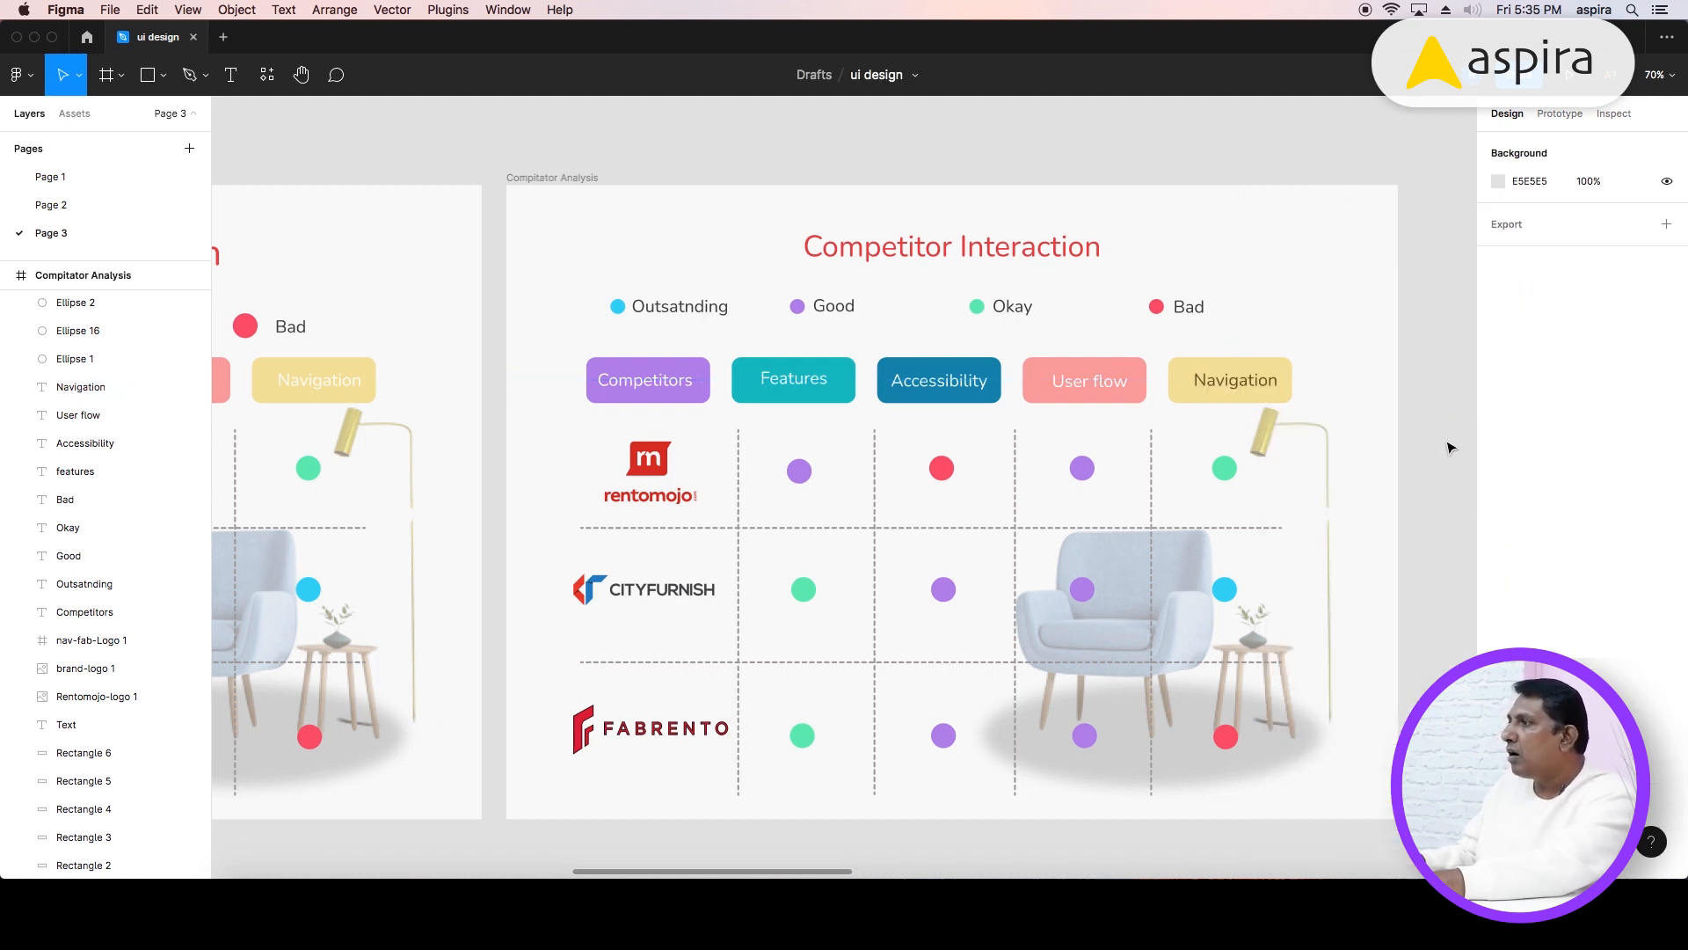
- Export the restyled Compitator Analysis frame to the Documents folder as "Compitator Analysis.png"
left_click(566, 179)
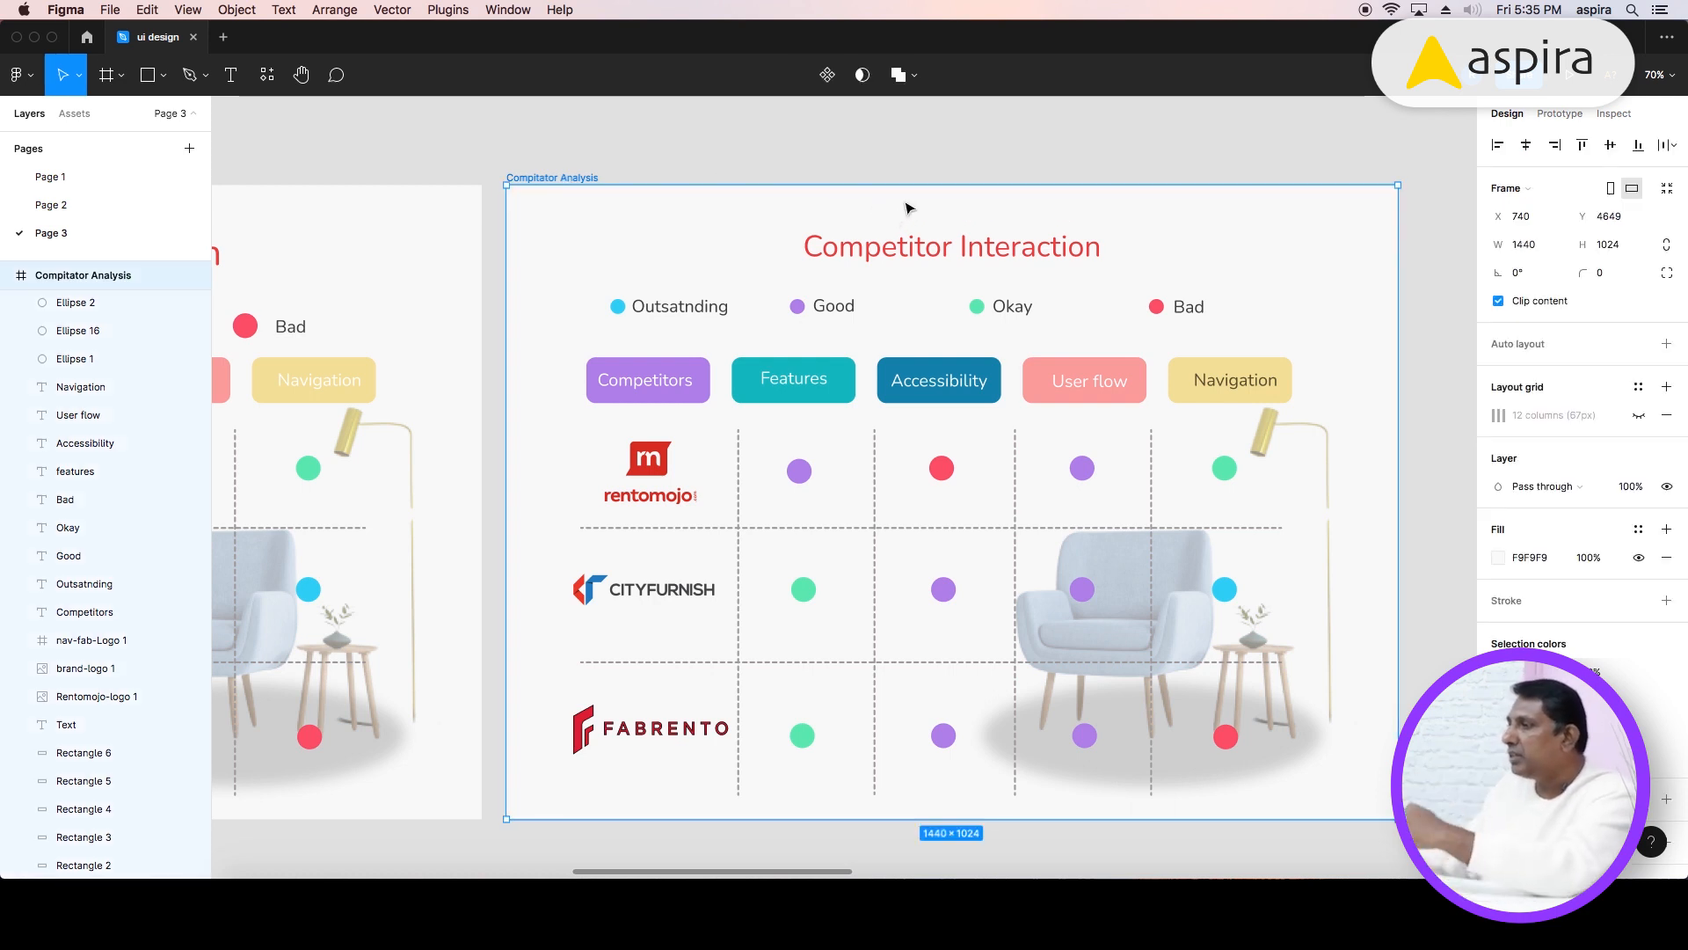
scroll(1654, 703, "down", 1)
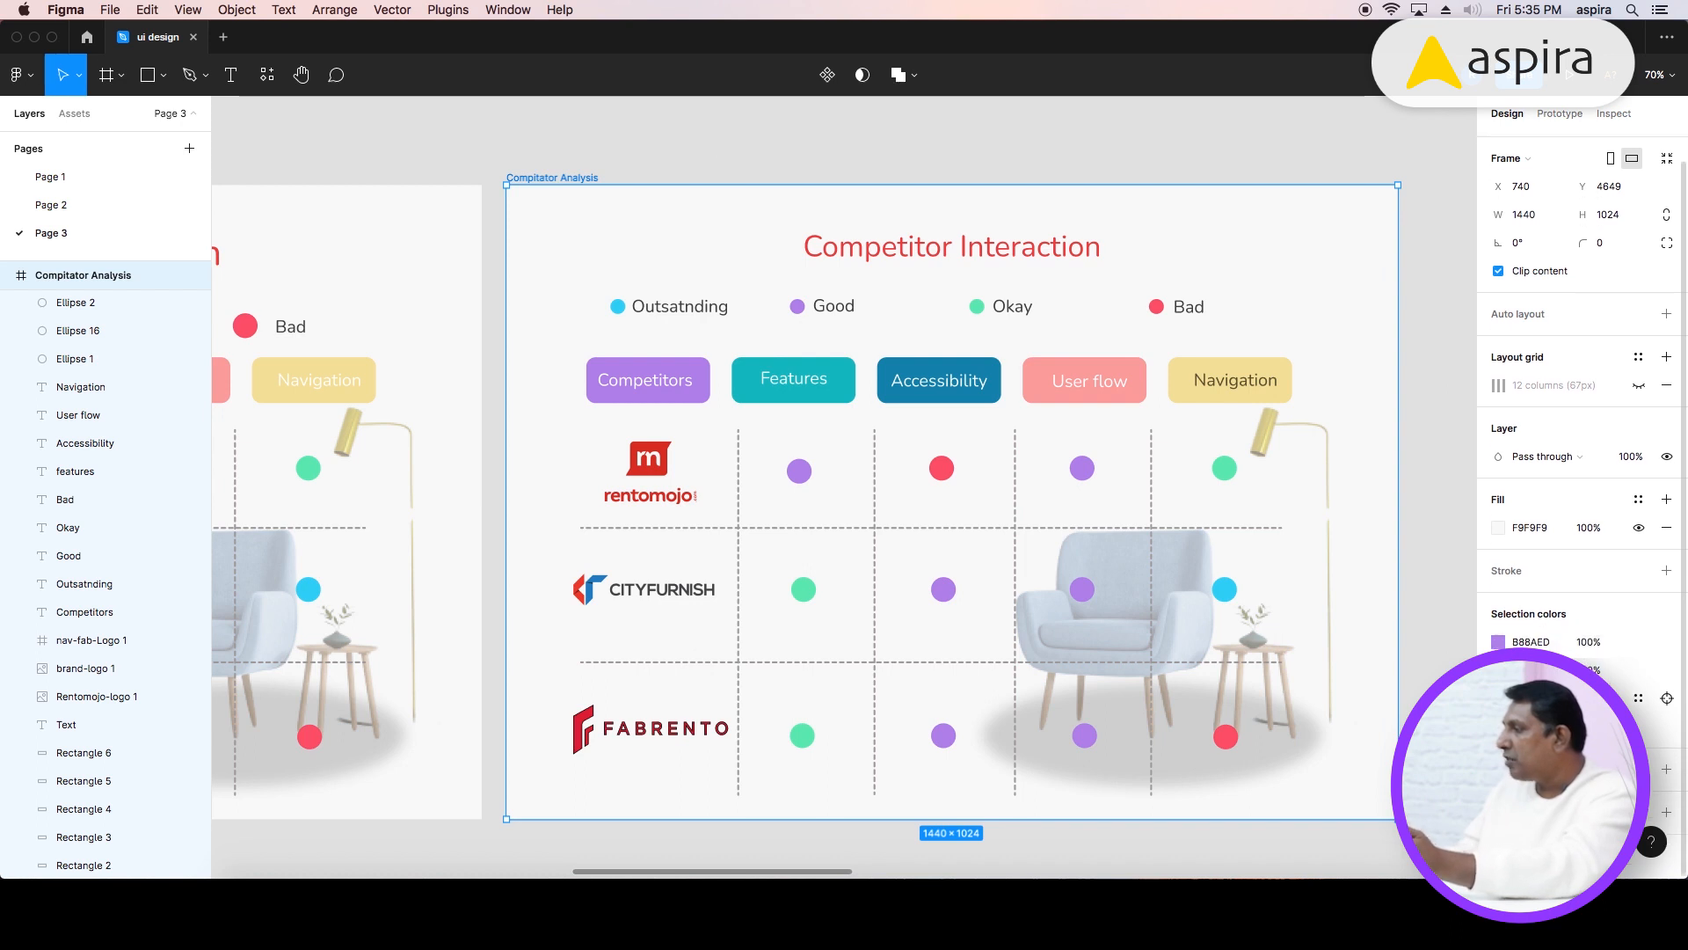
left_click(1666, 812)
scroll(1583, 528, "down", 3)
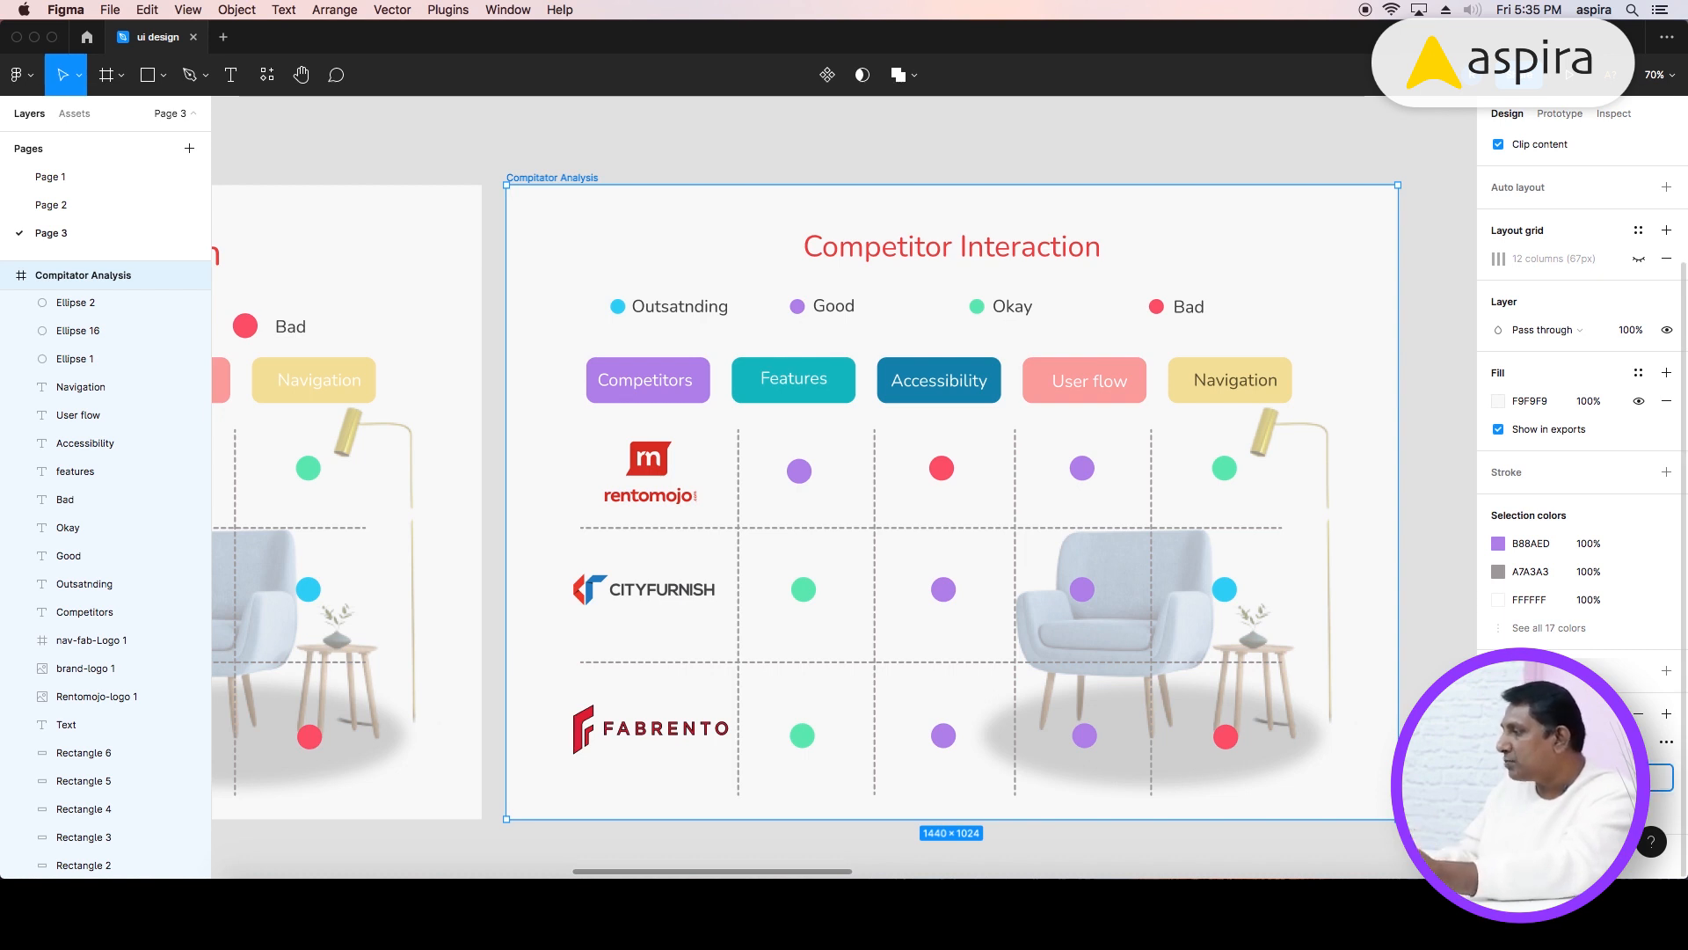
left_click(1658, 777)
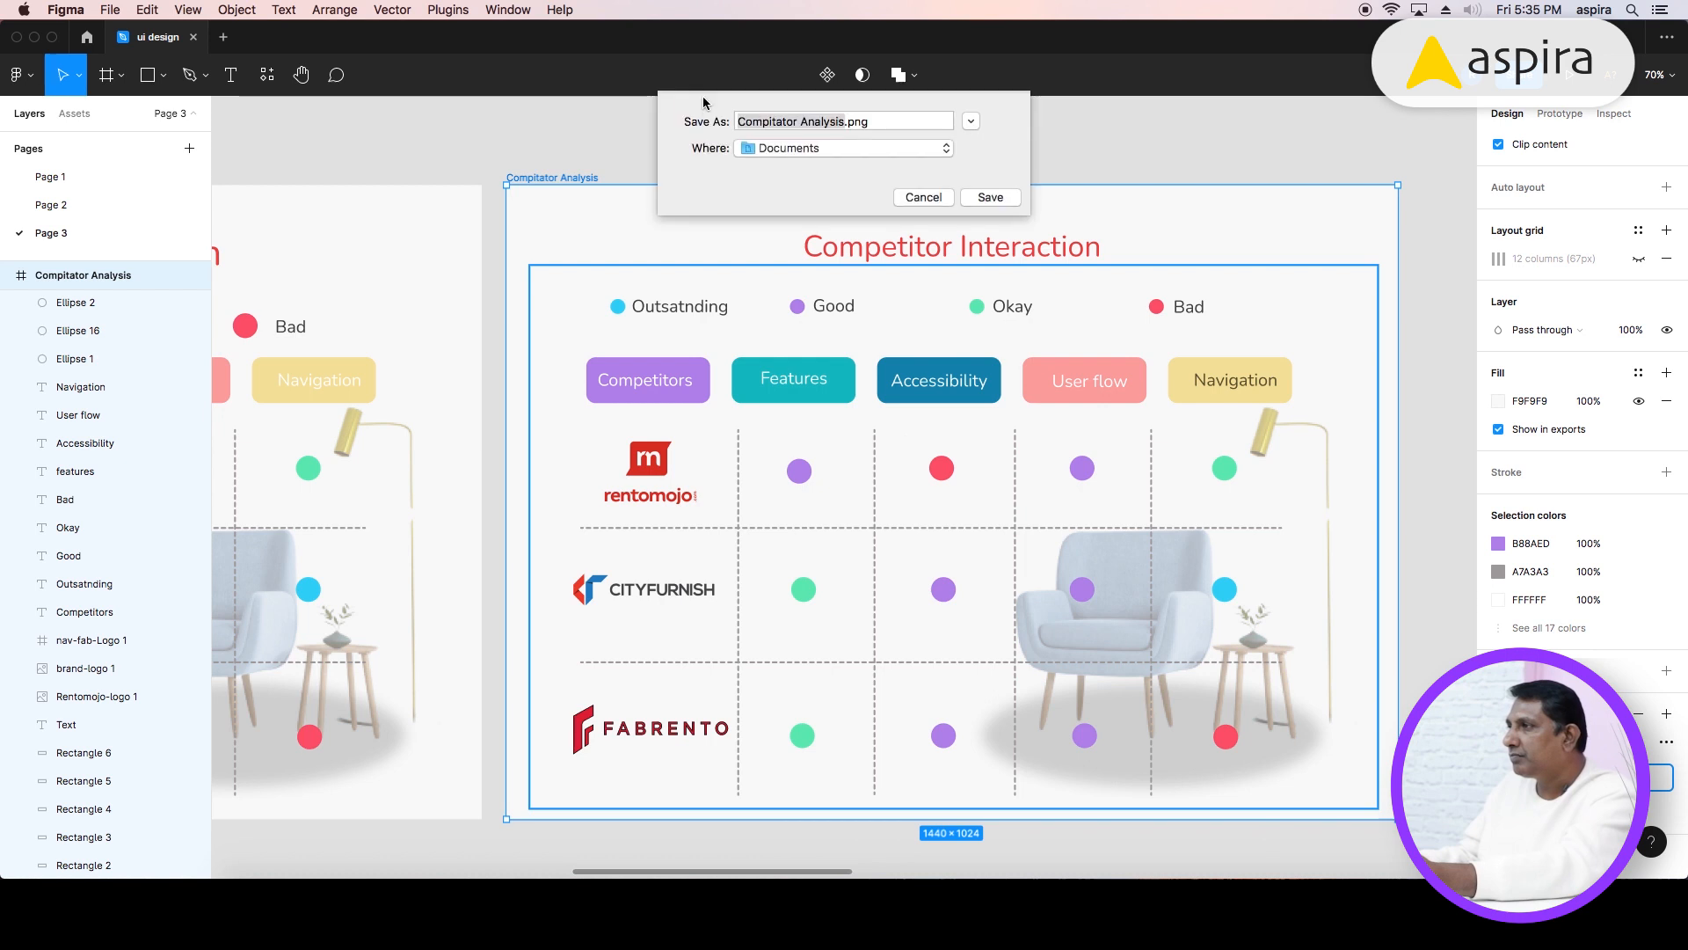
left_click(988, 192)
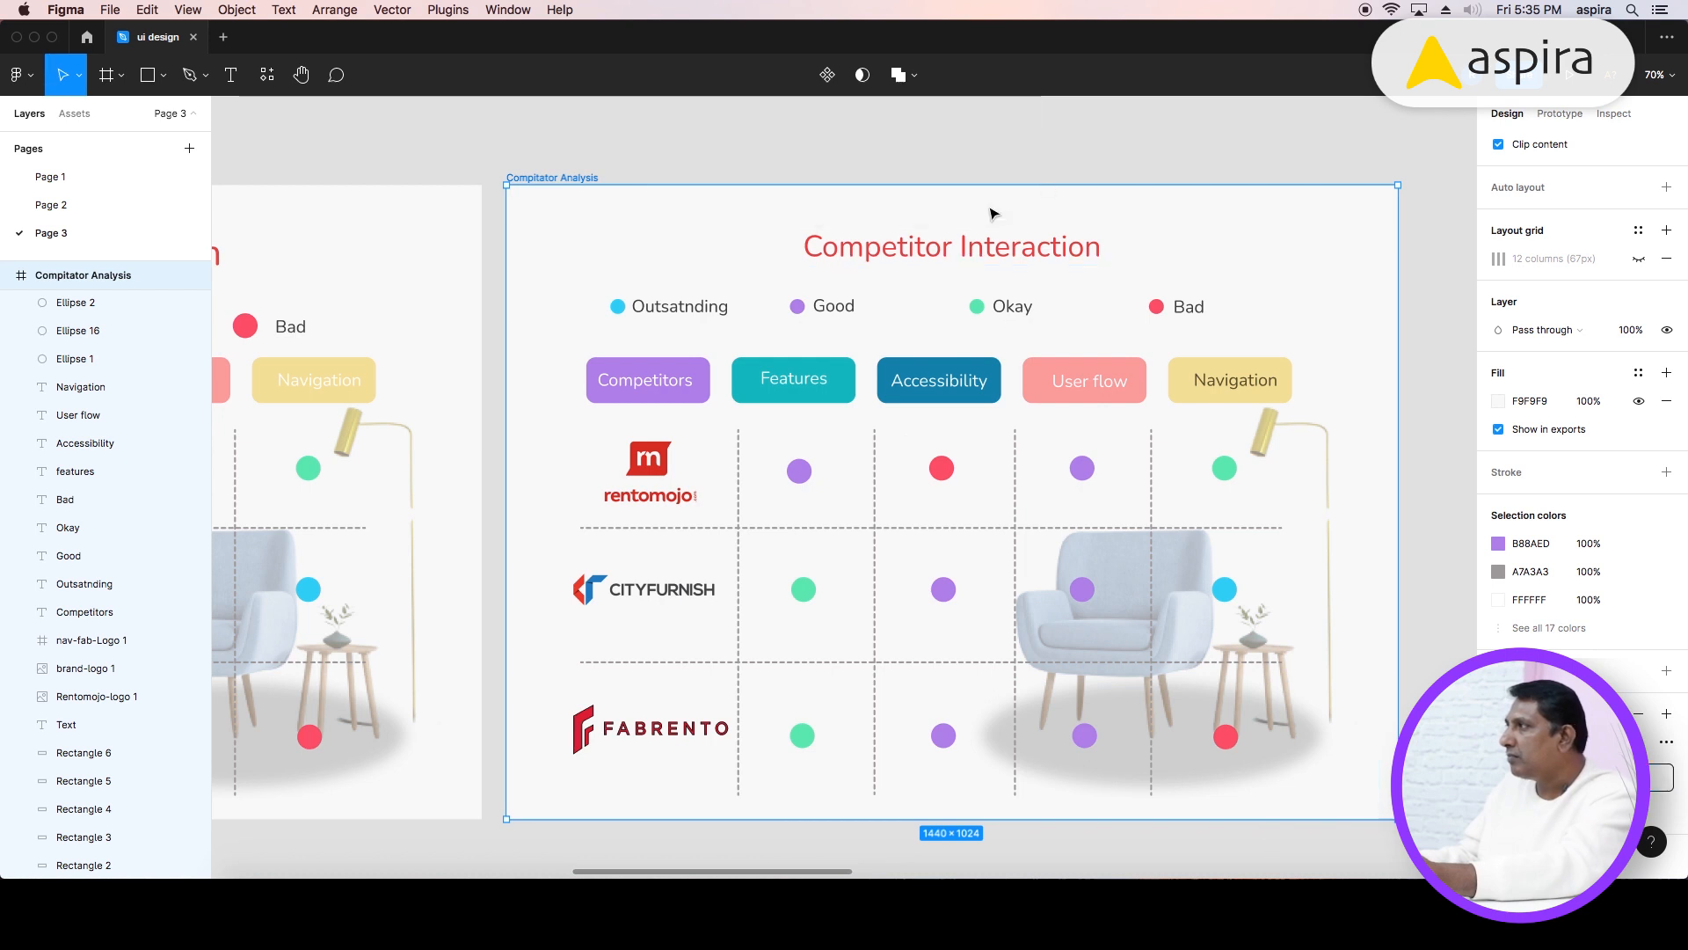
- Create a new 1440 × 840 frame beside the restyled competitor analysis frame
left_click(762, 171)
left_click_drag(1436, 388, 750, 384)
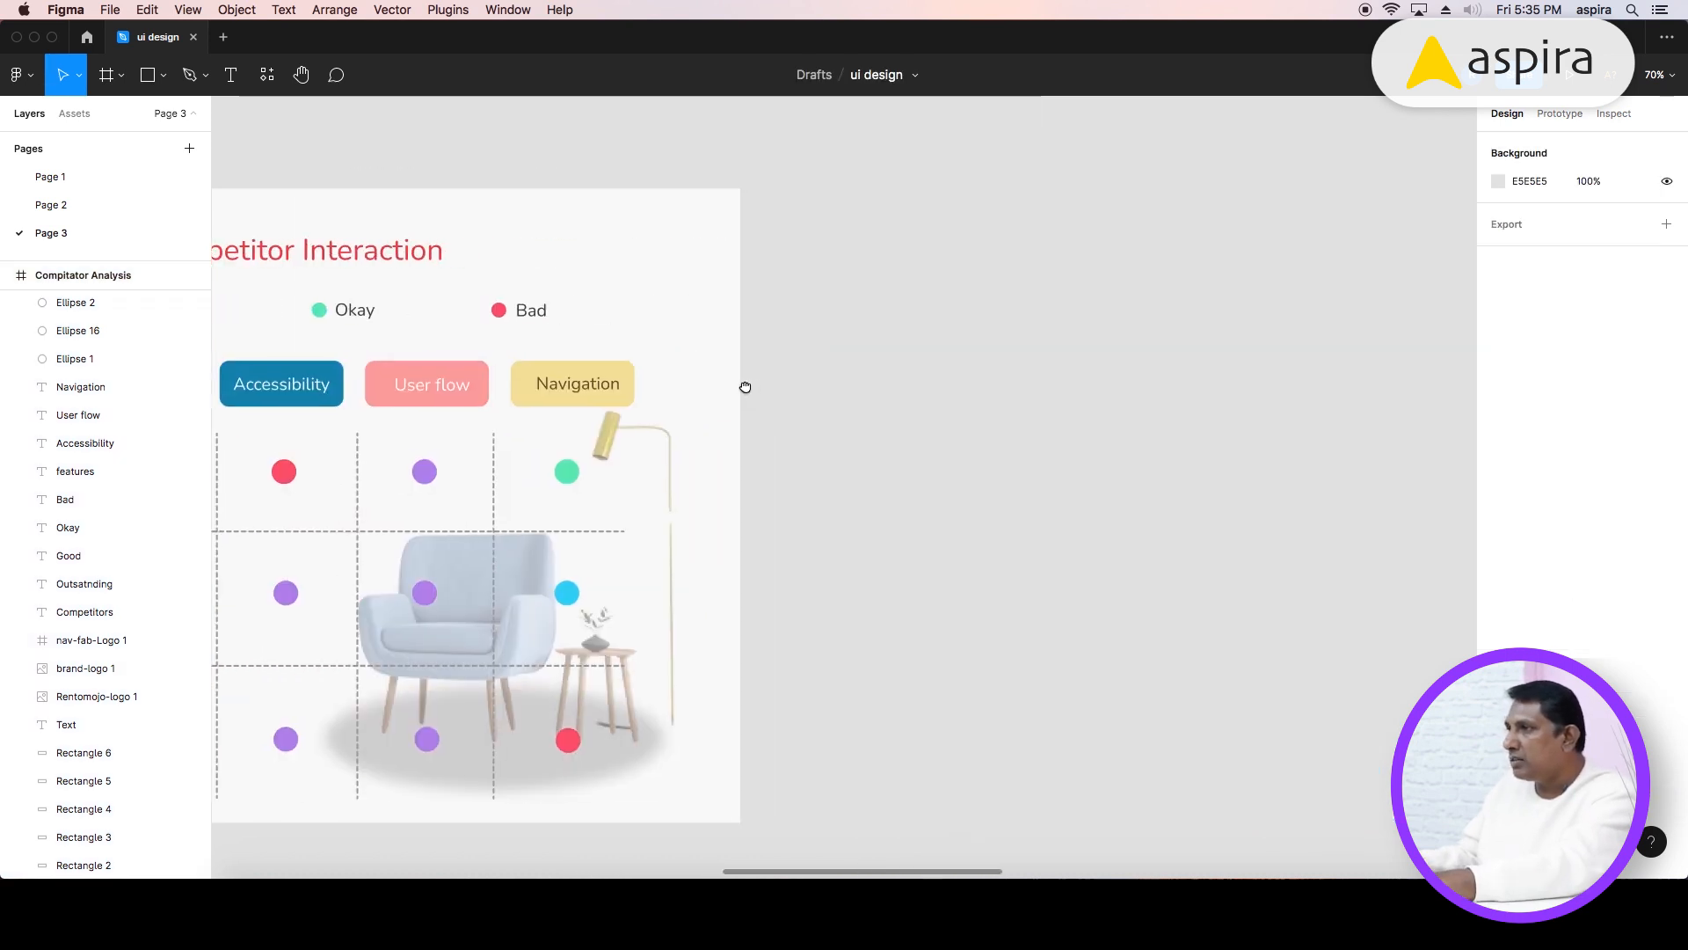
key("f")
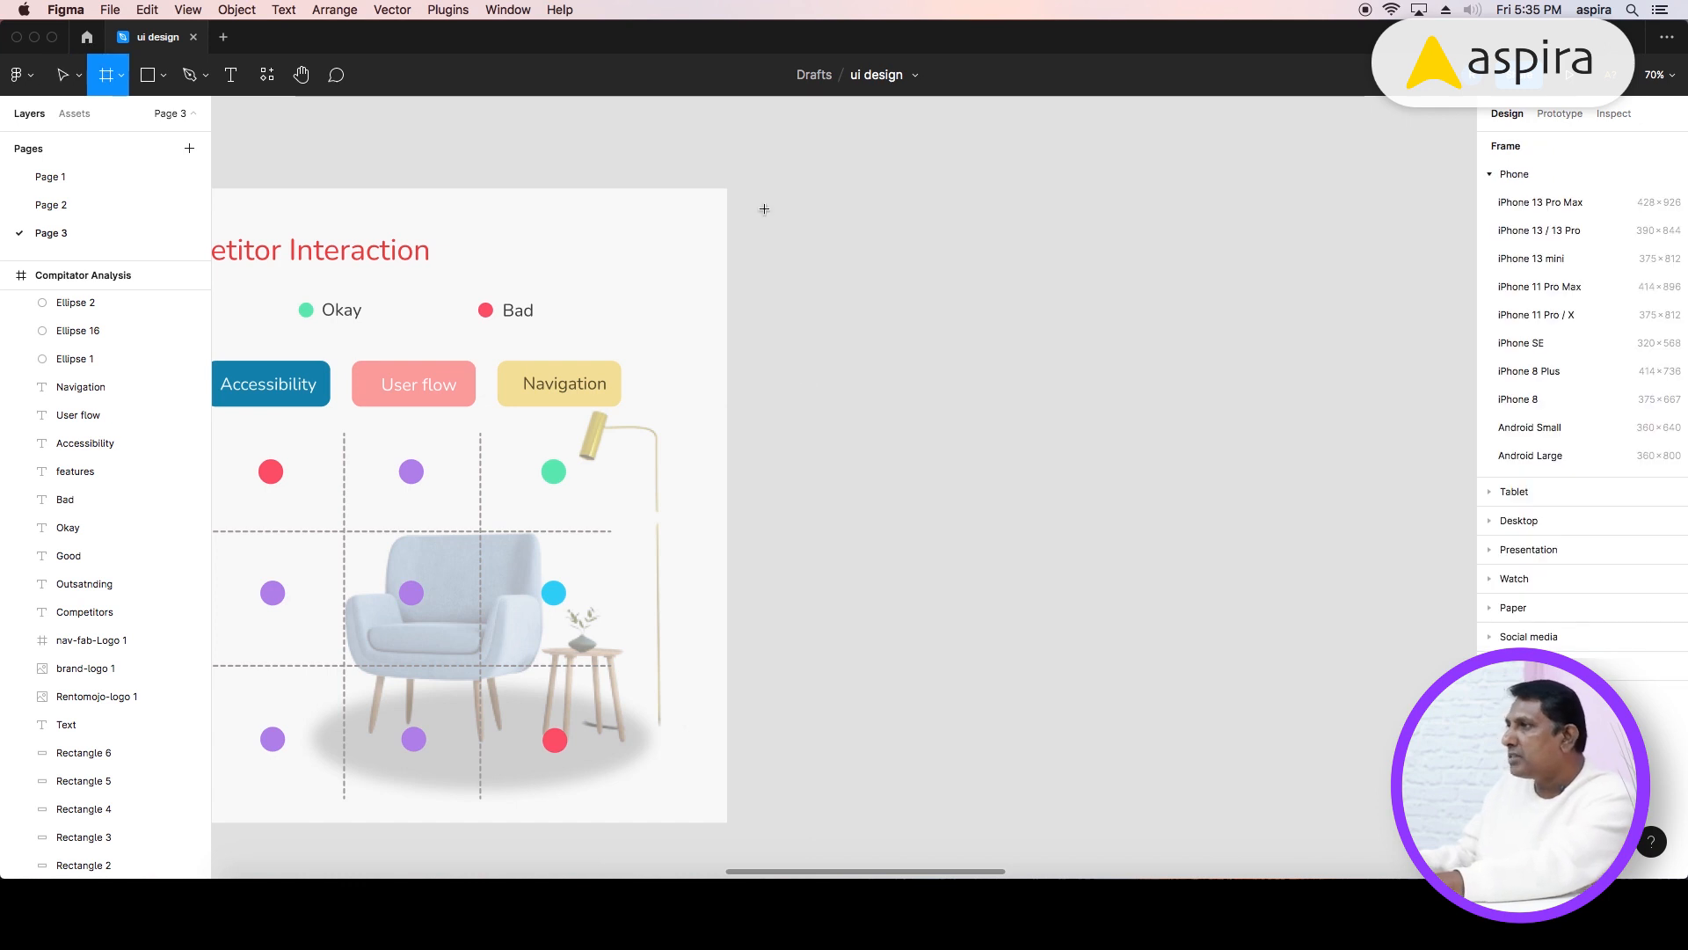
left_click_drag(762, 188, 1359, 696)
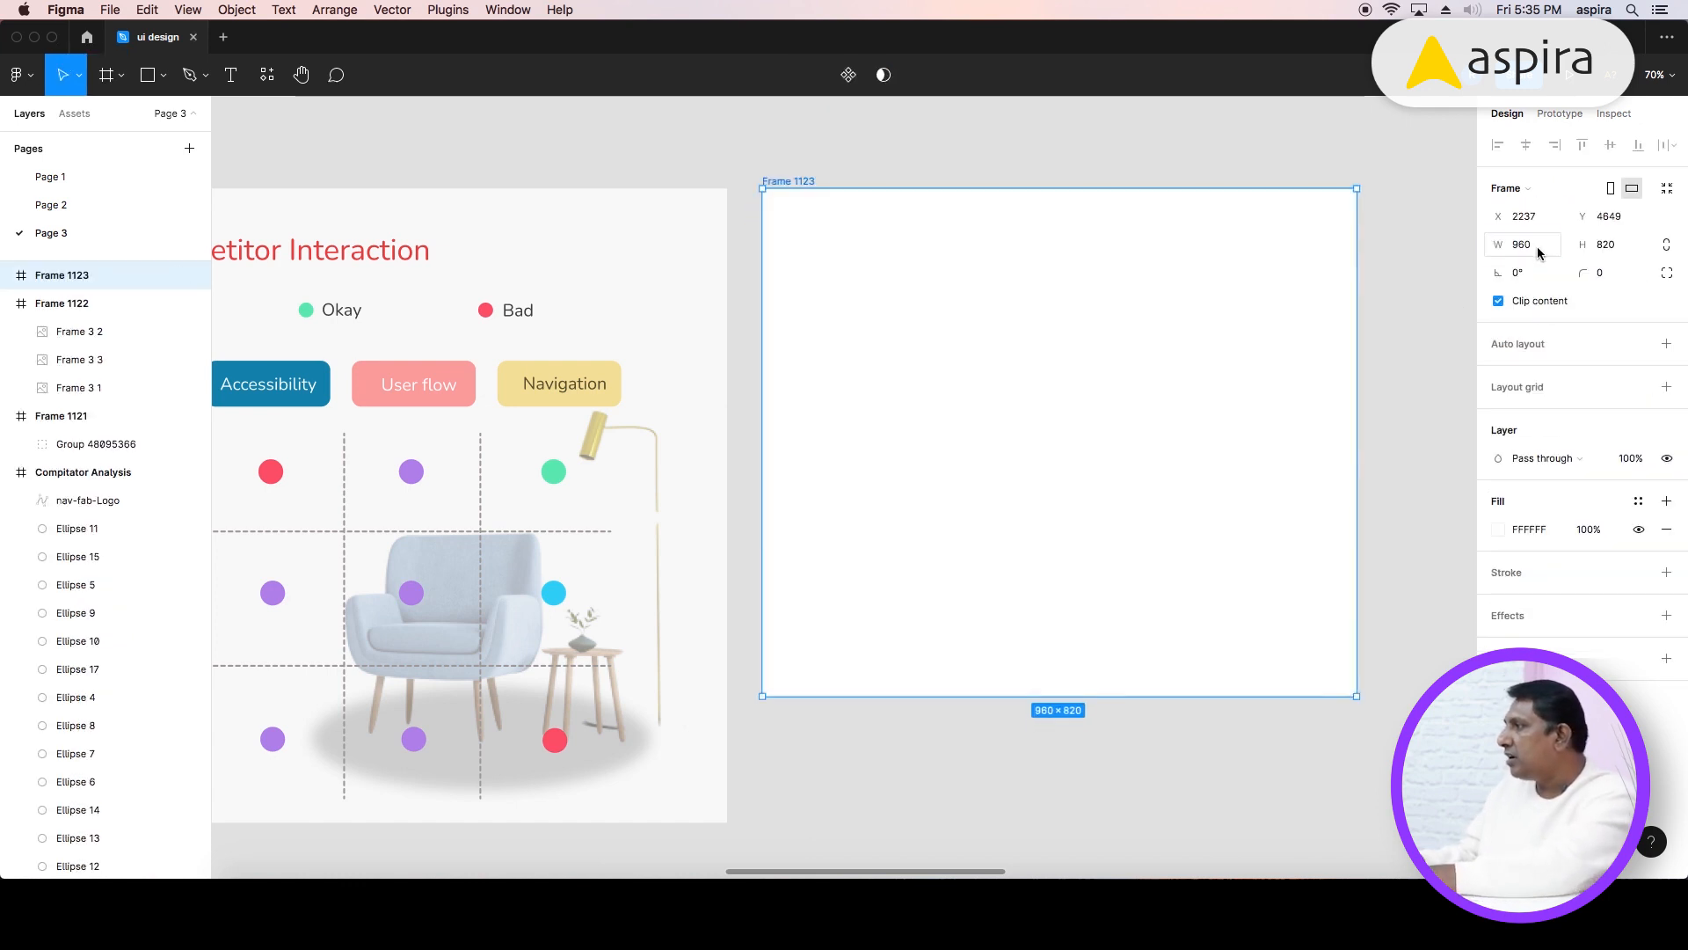
type("1440")
key("Tab")
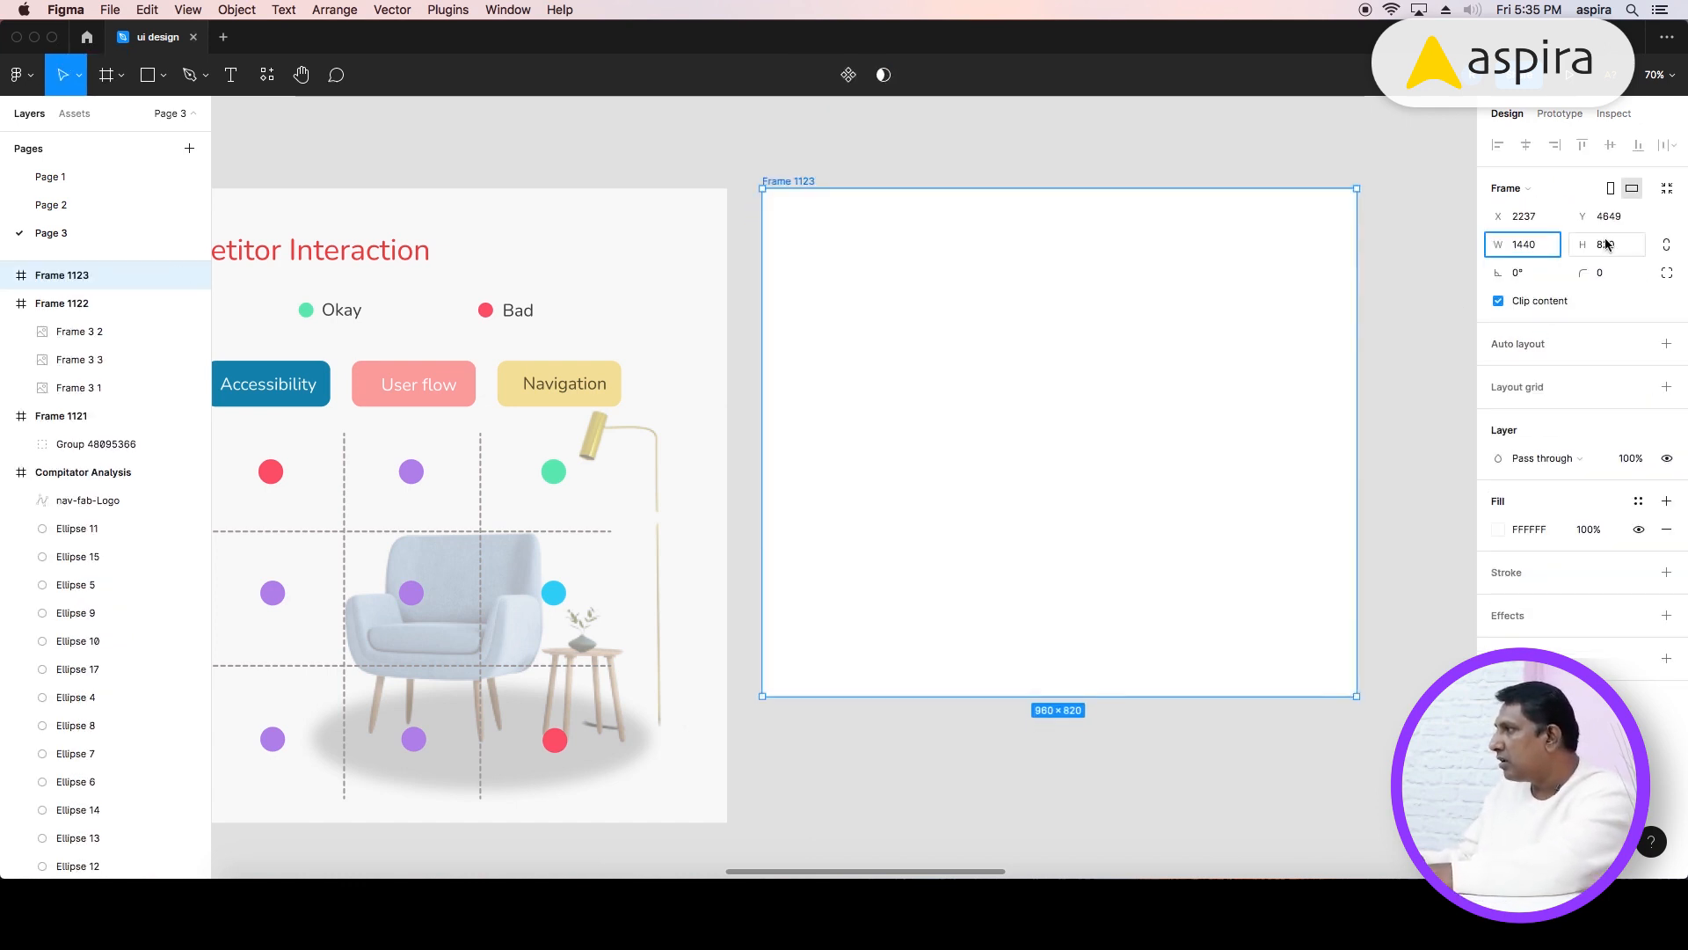
type("840")
key("Return")
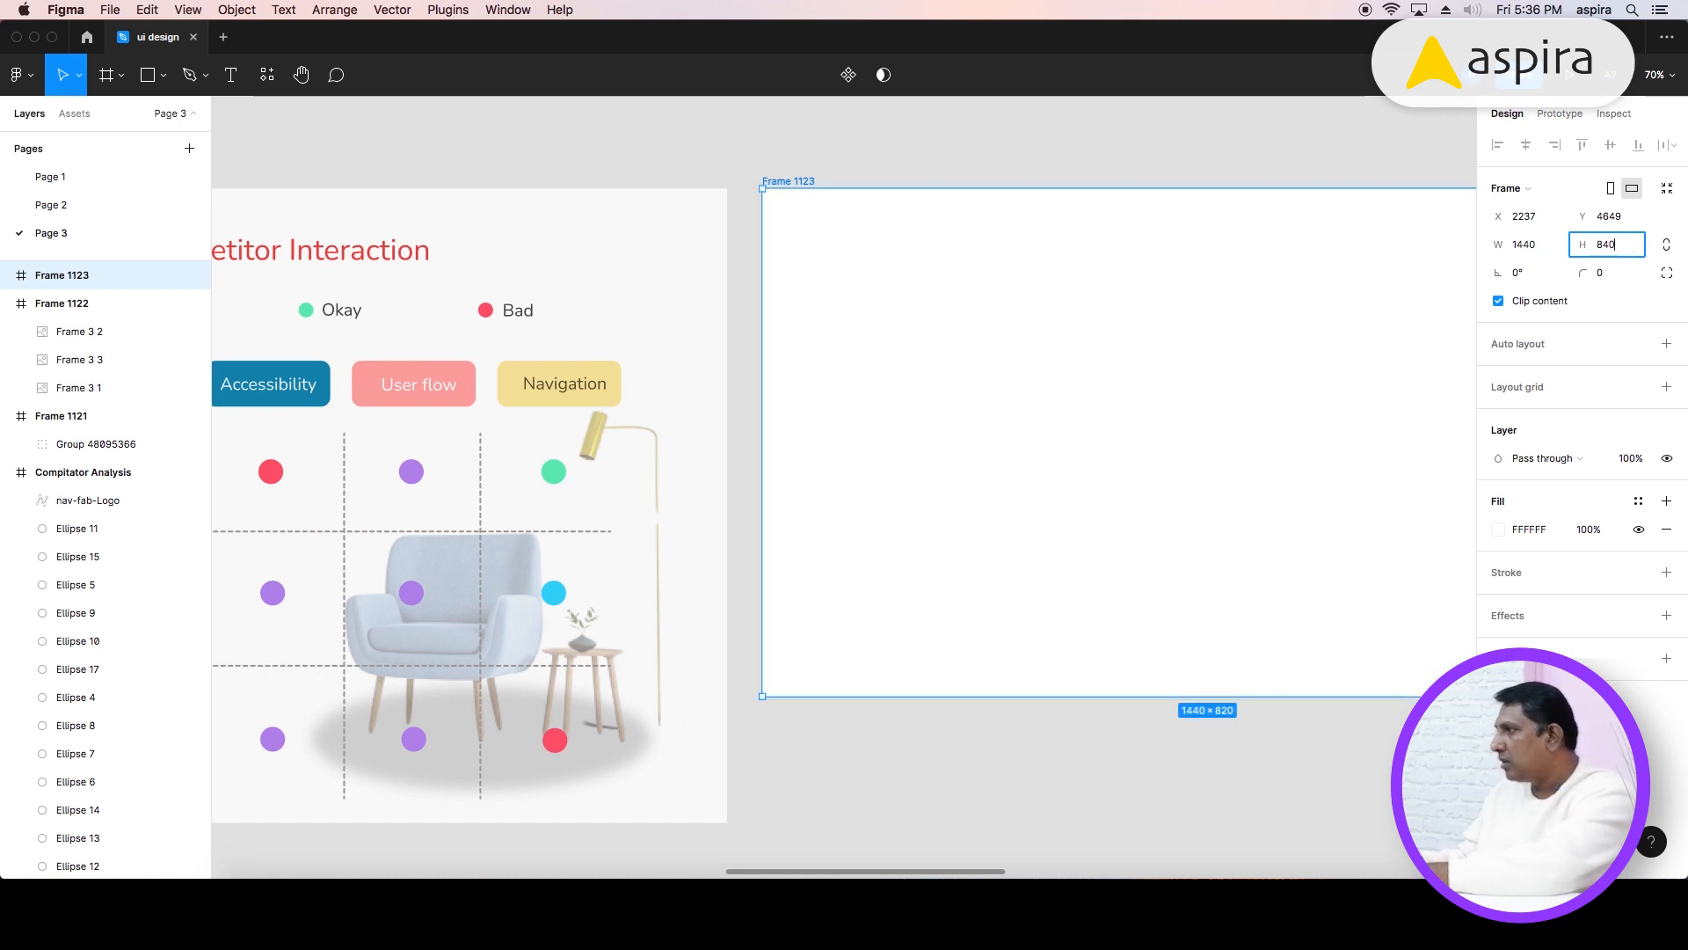
scroll(615, 173, "right", 3)
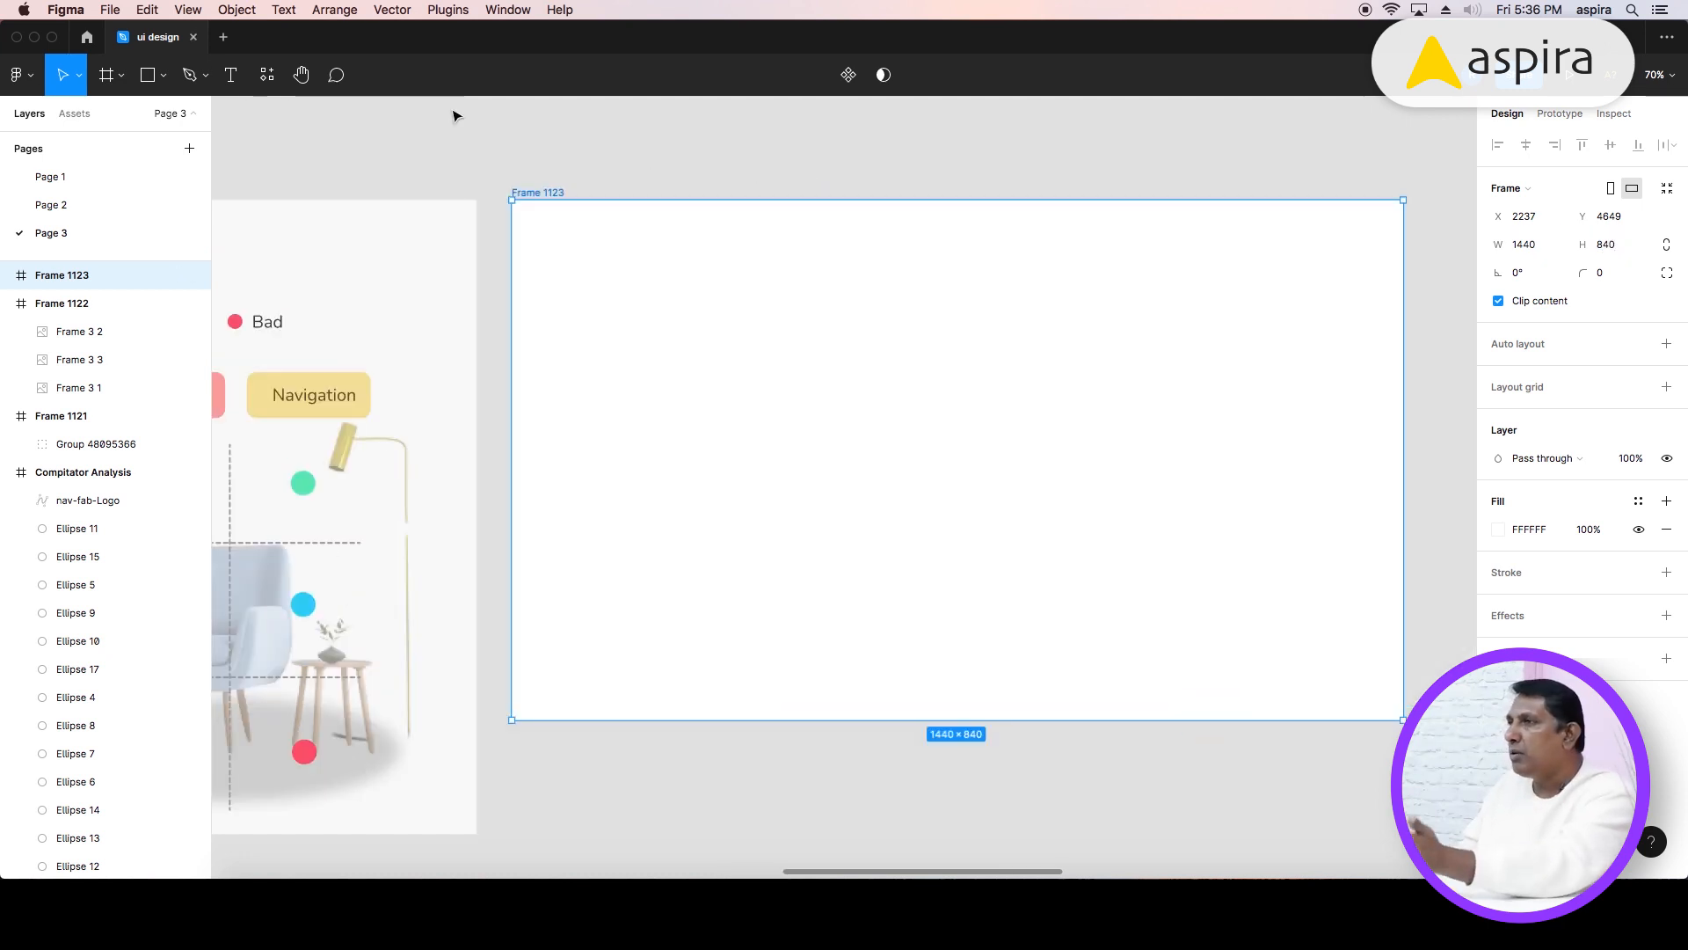
- Place the image "Compitator Analysis.png" from Documents into the new empty frame
left_click(164, 77)
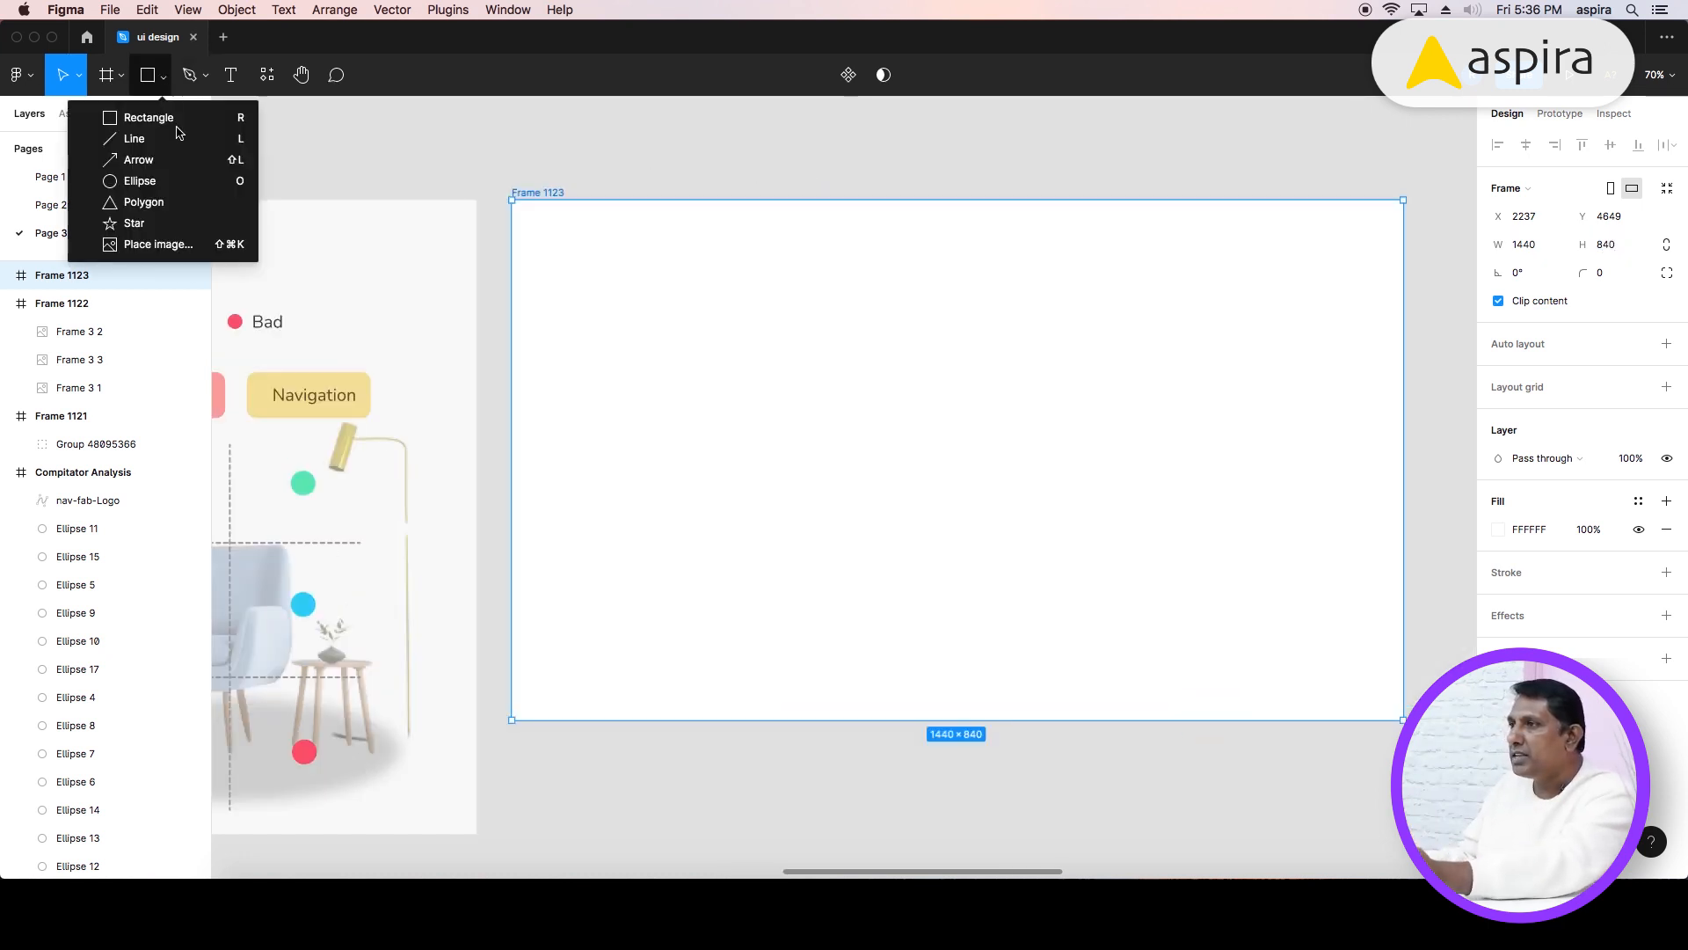
left_click(175, 243)
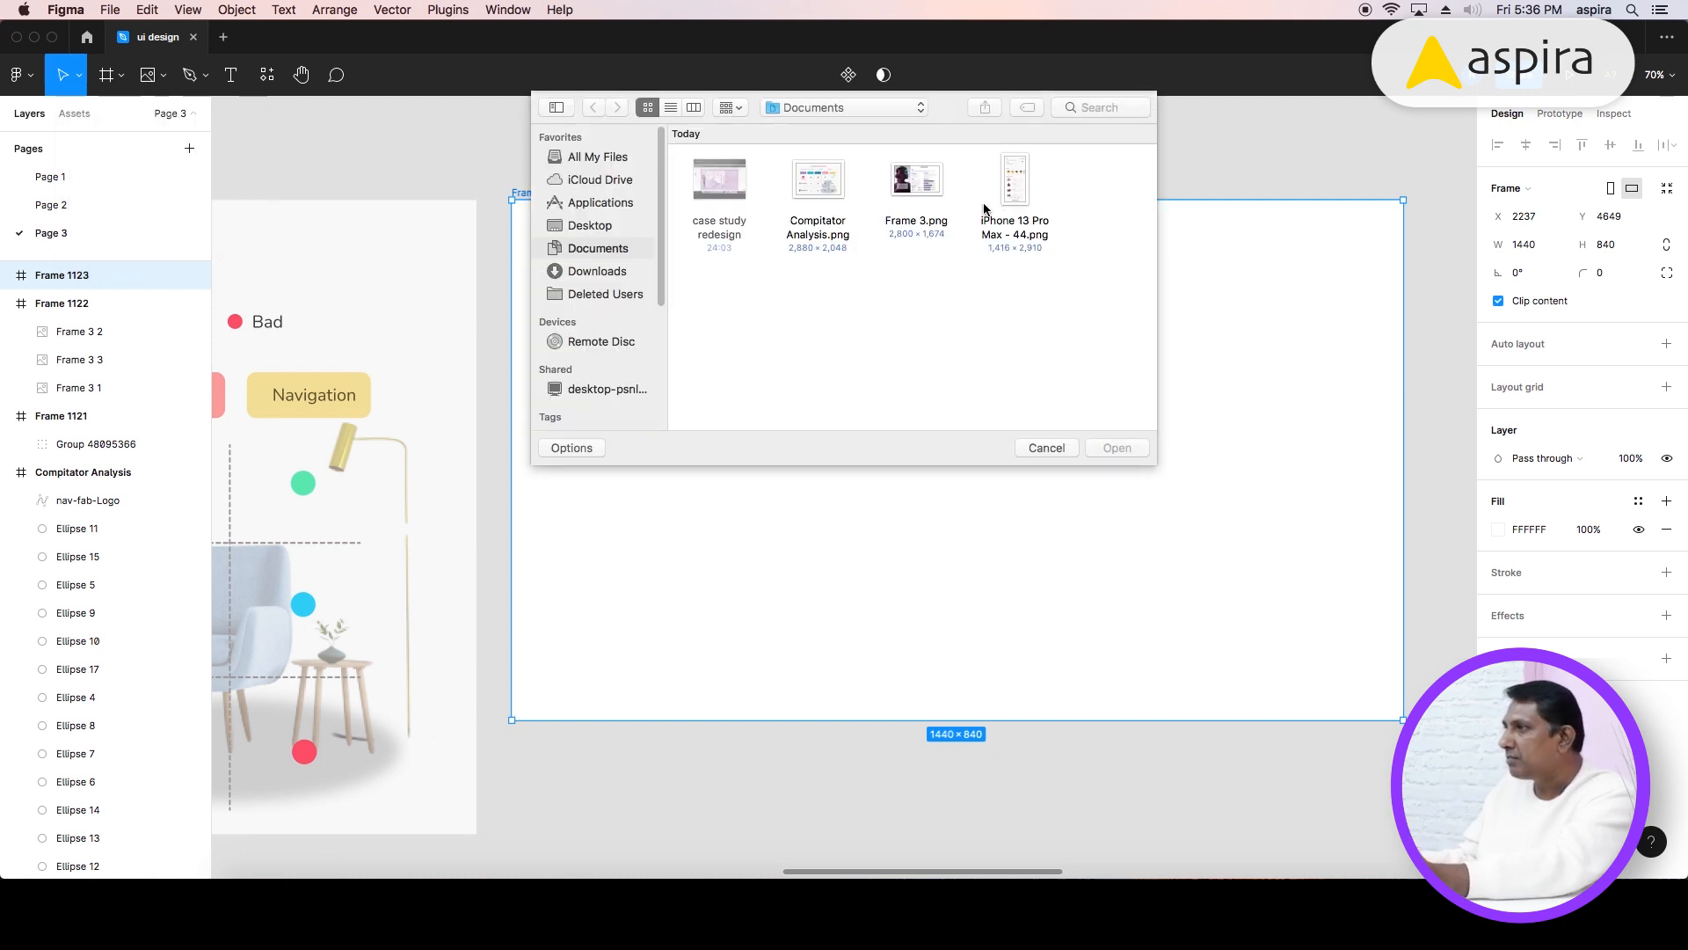
left_click(811, 184)
left_click(1117, 447)
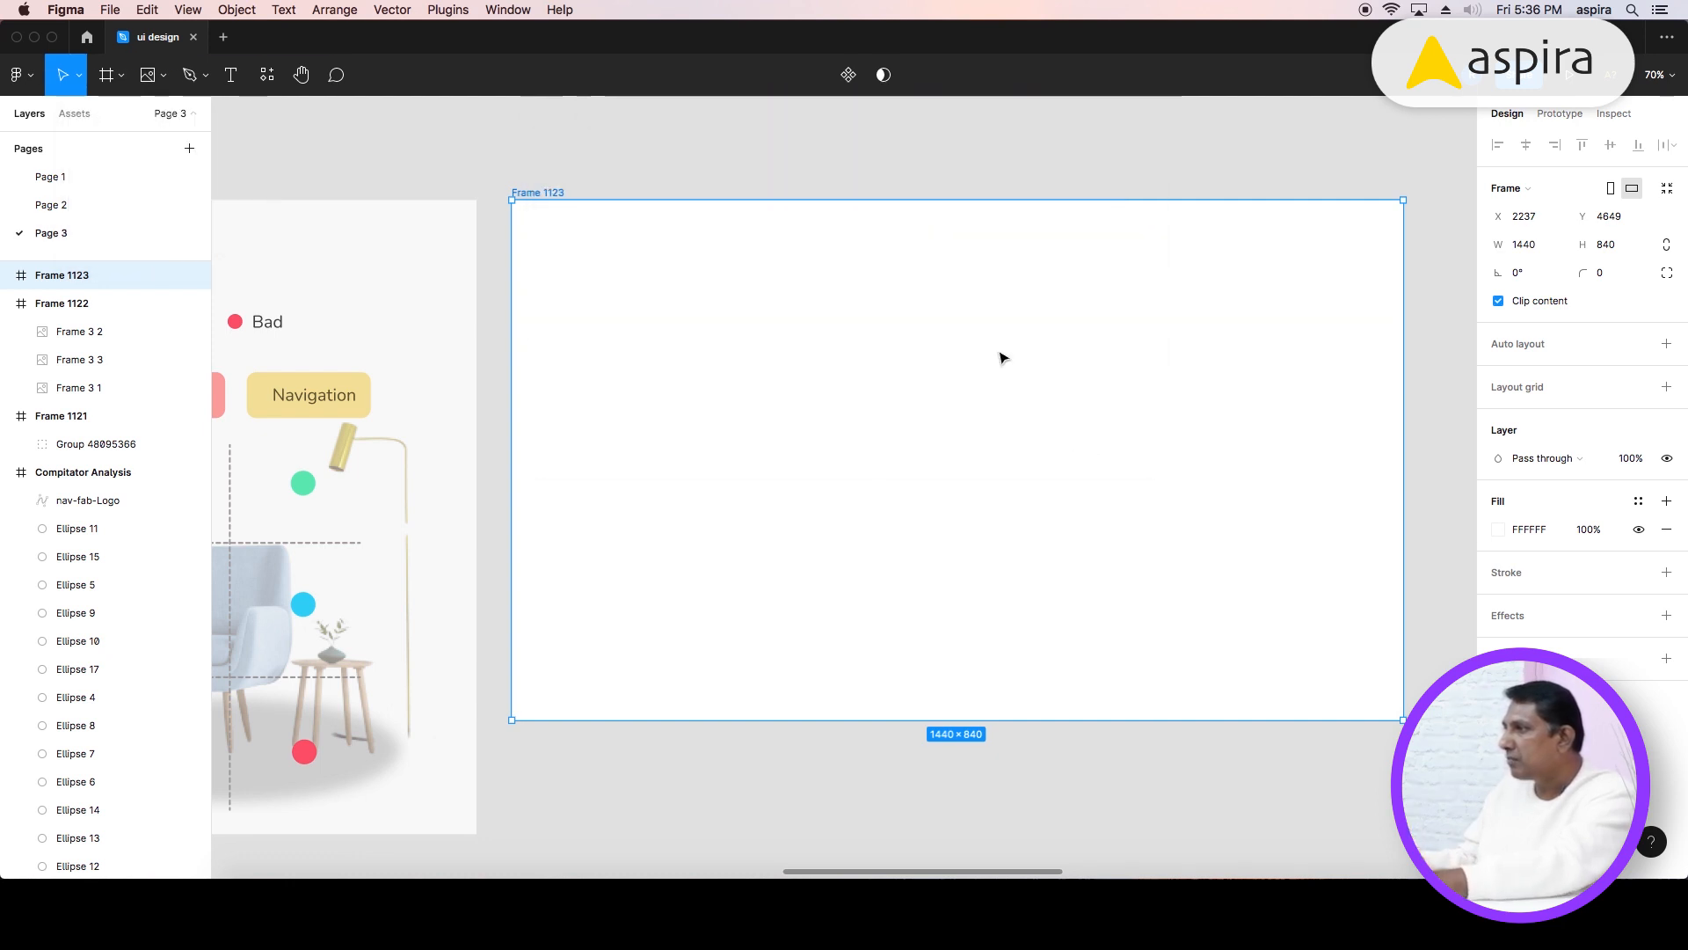
left_click(891, 360)
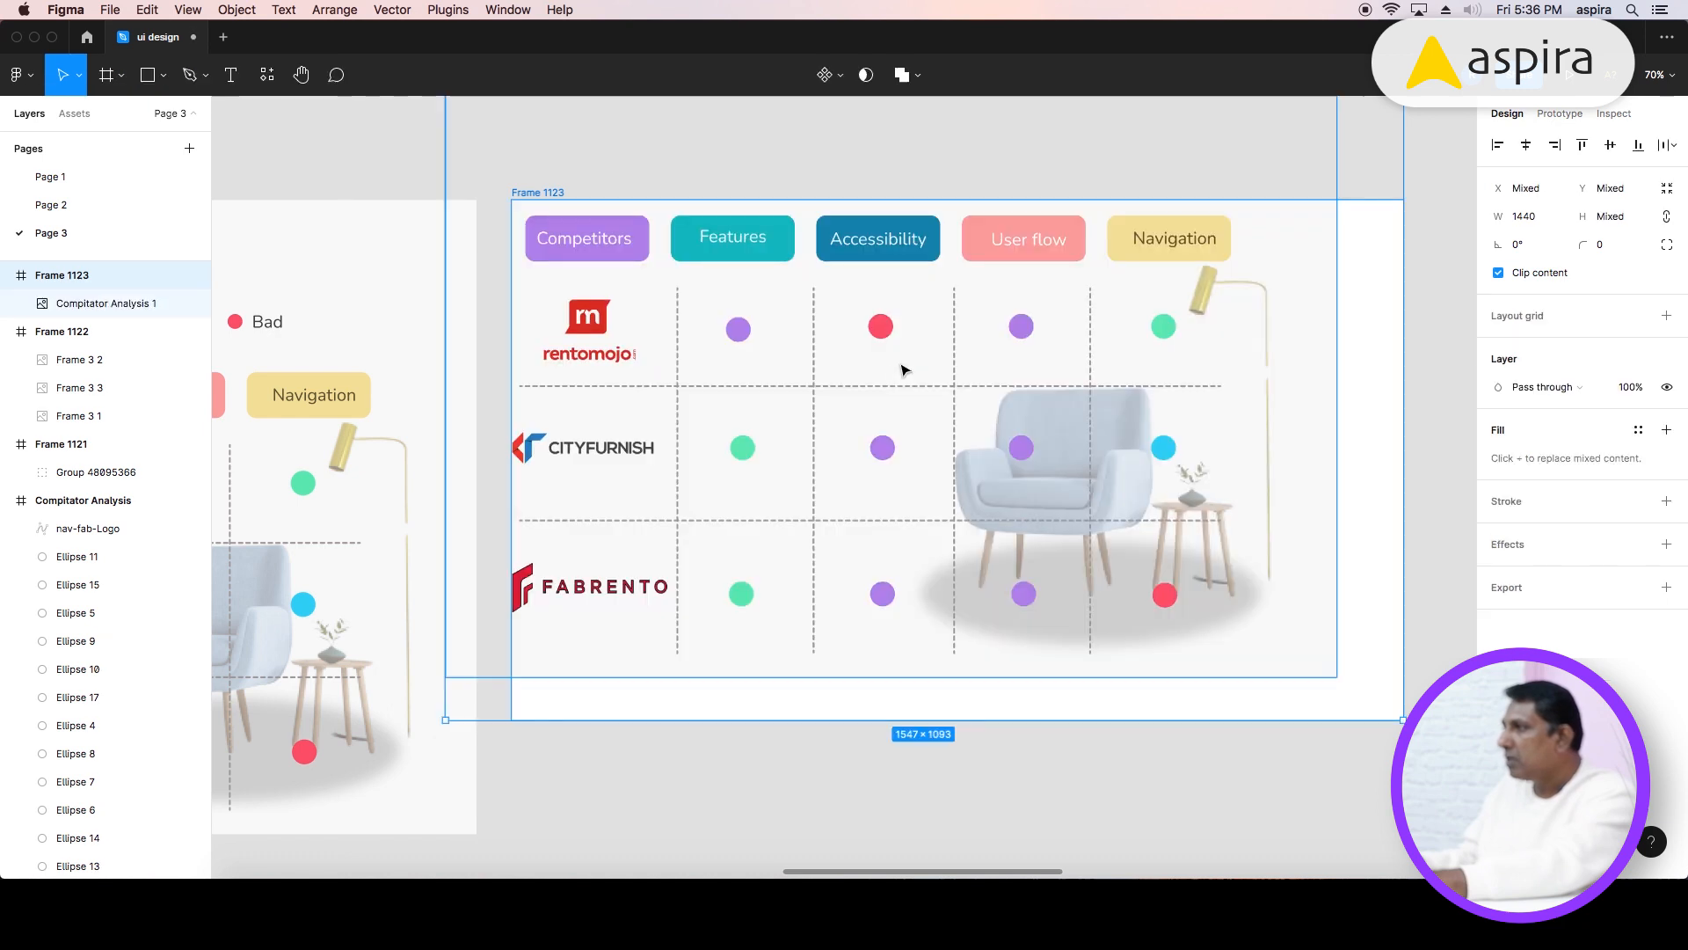
- Set the placed competitor analysis image's height to 640 with proportions locked and centre it horizontally and vertically in its frame
left_click(1338, 251)
left_click(106, 304)
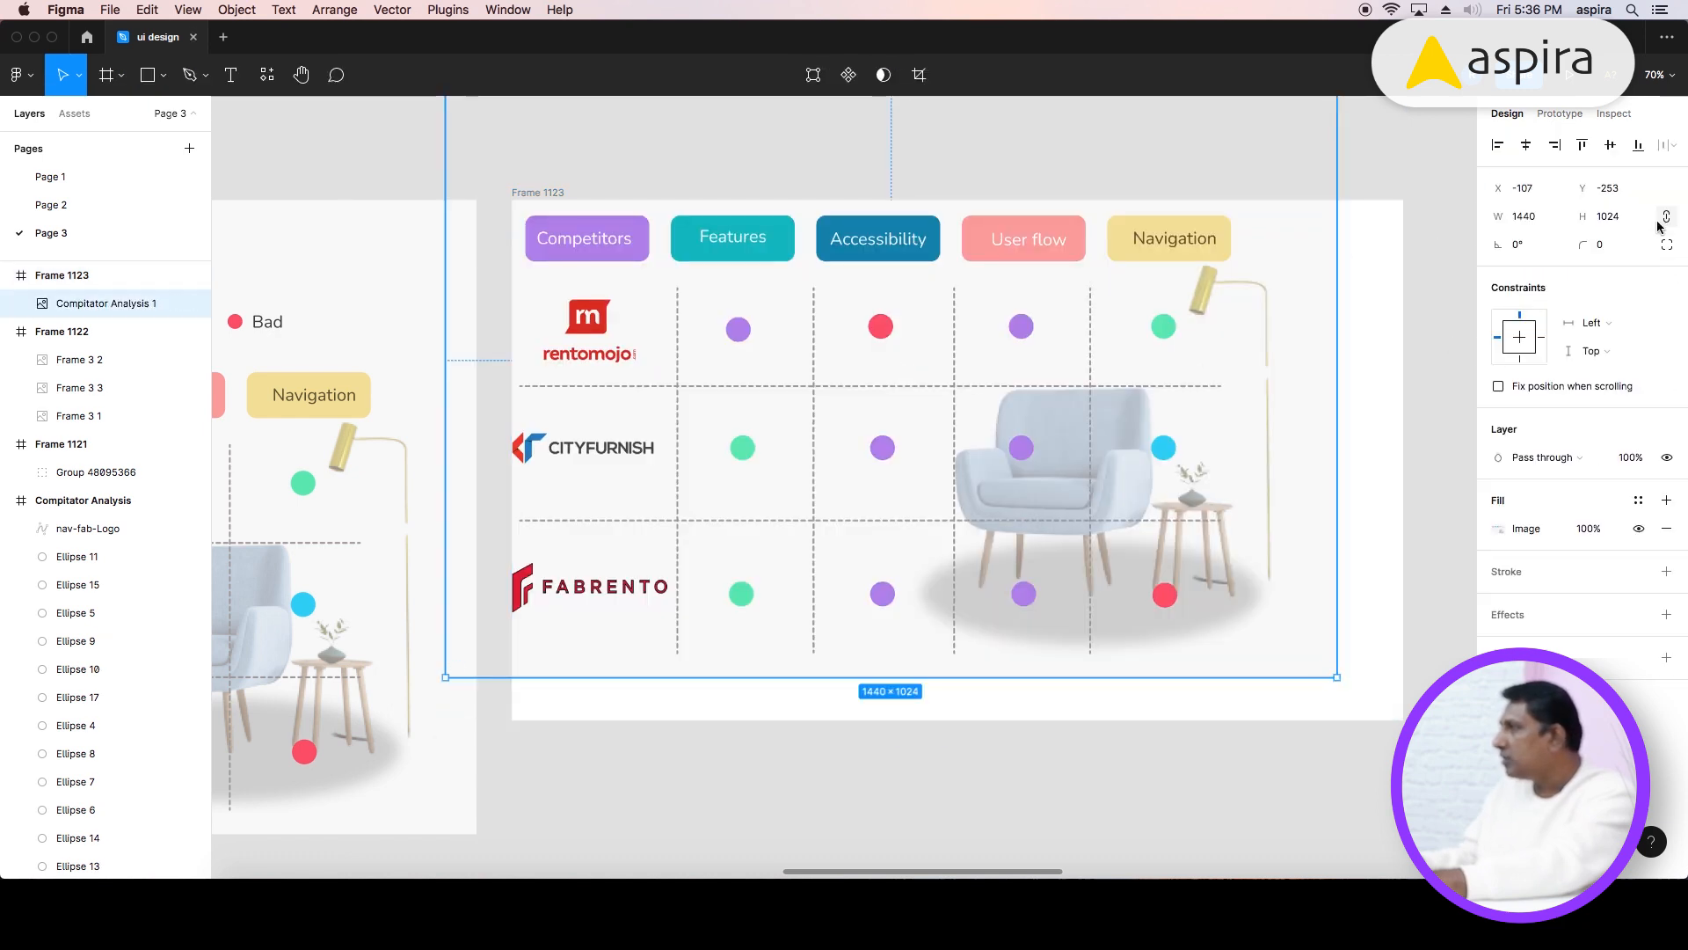
left_click(1624, 220)
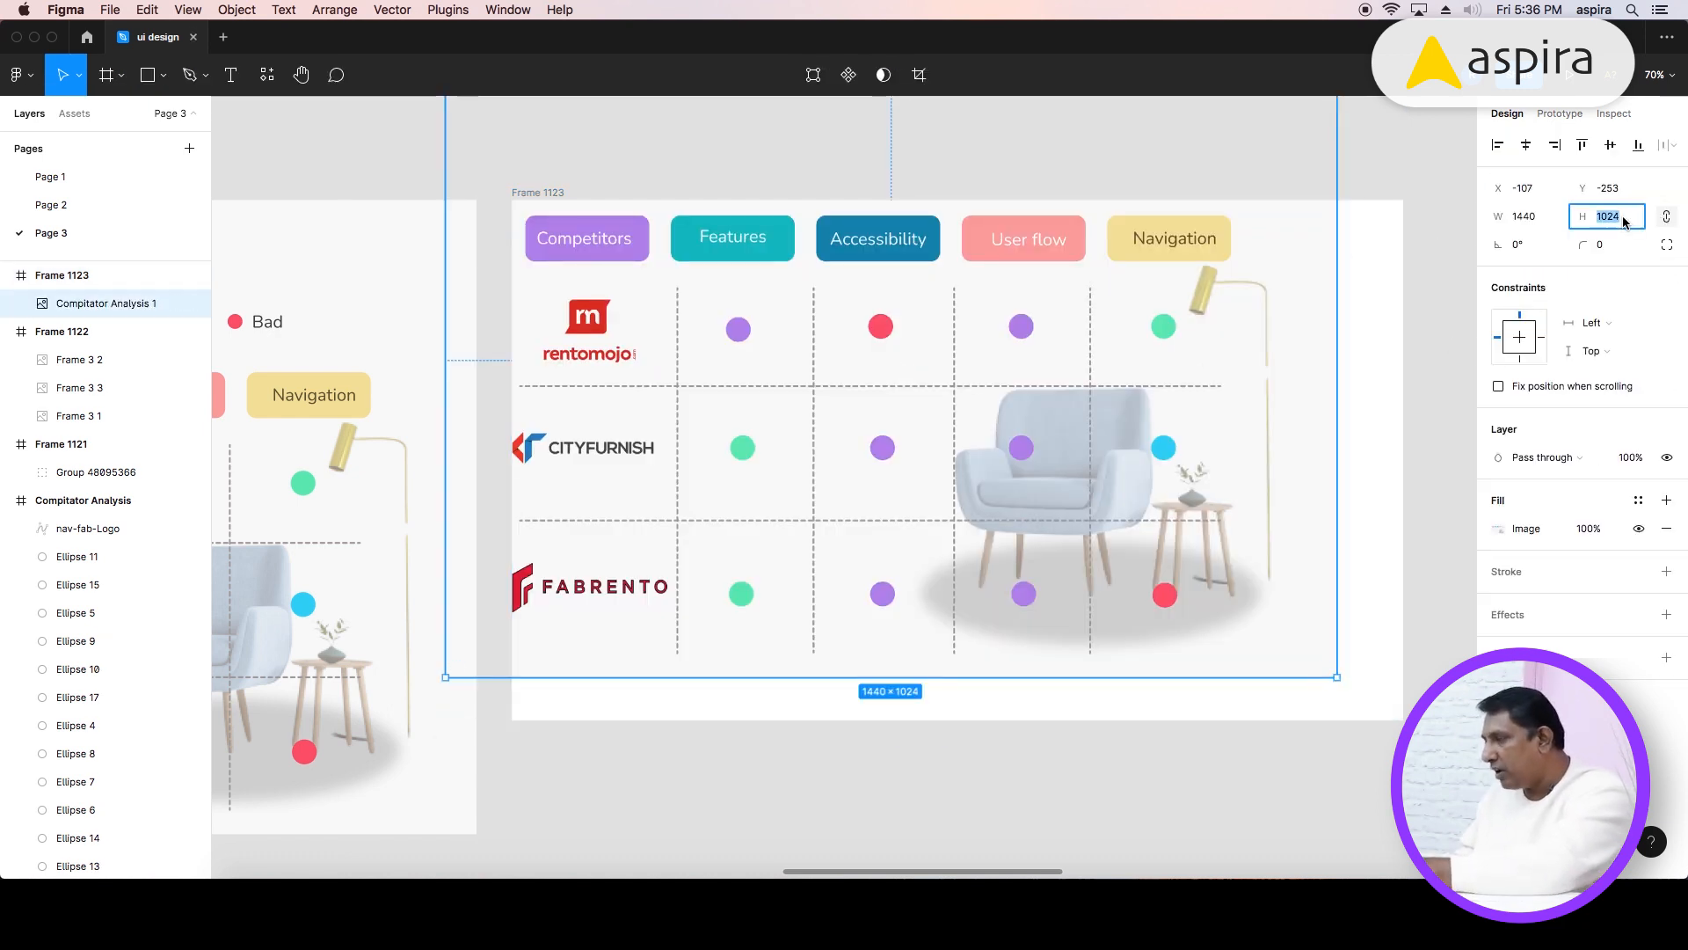
type("640")
key("Return")
left_click(1525, 144)
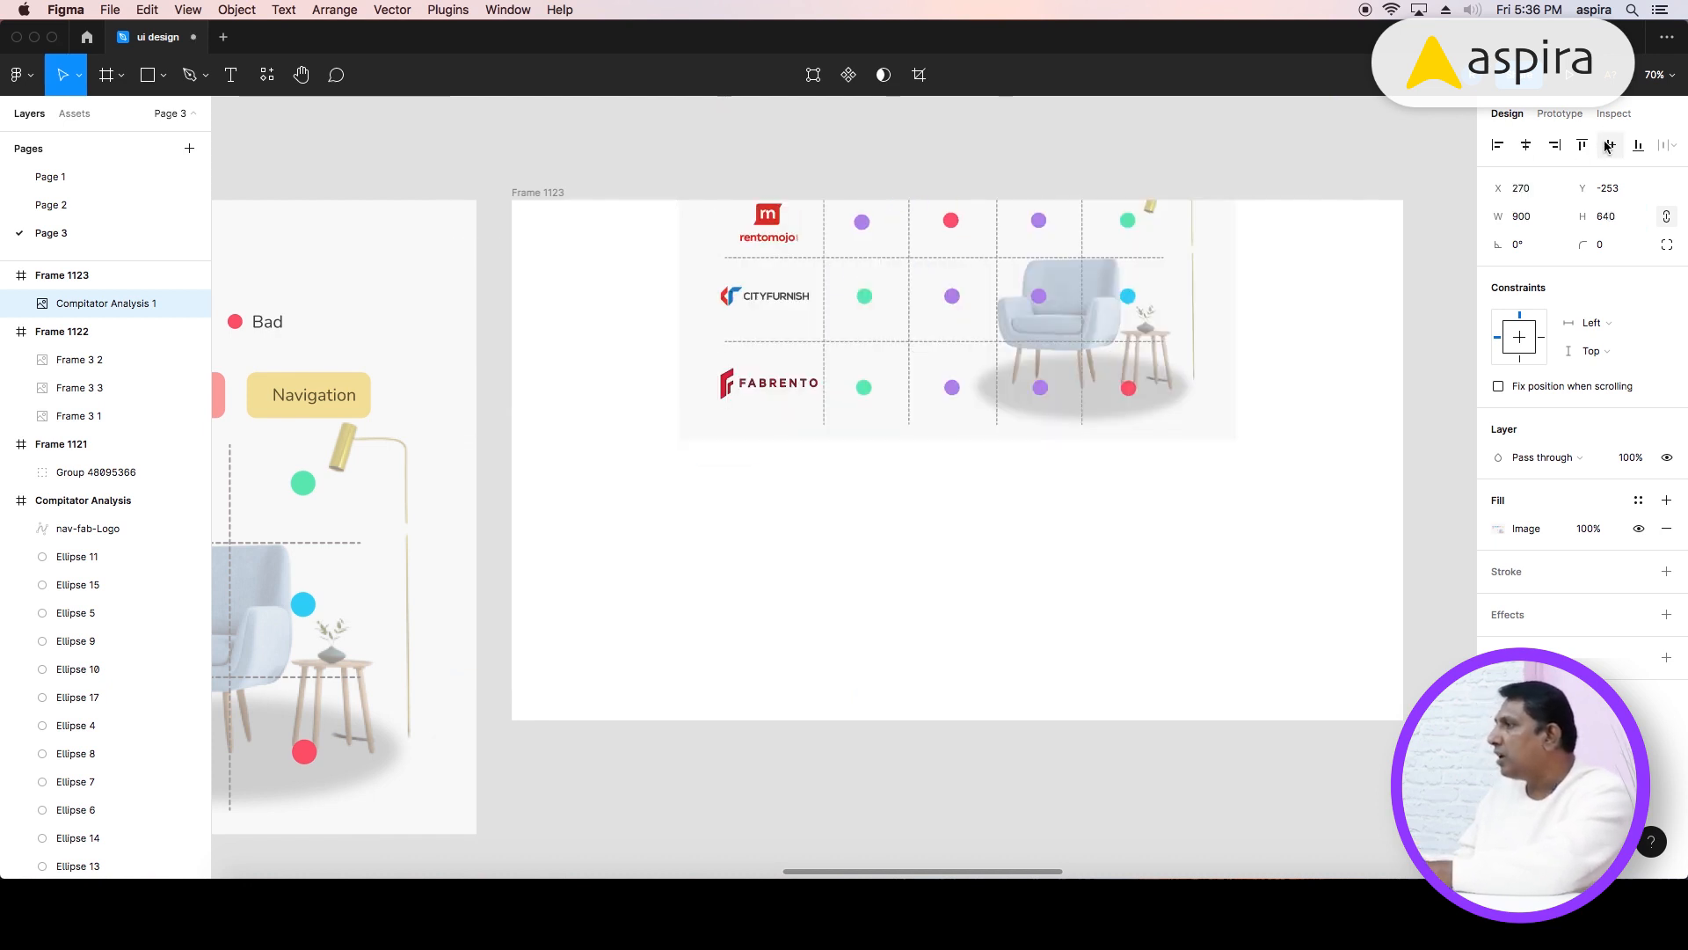
left_click(1610, 144)
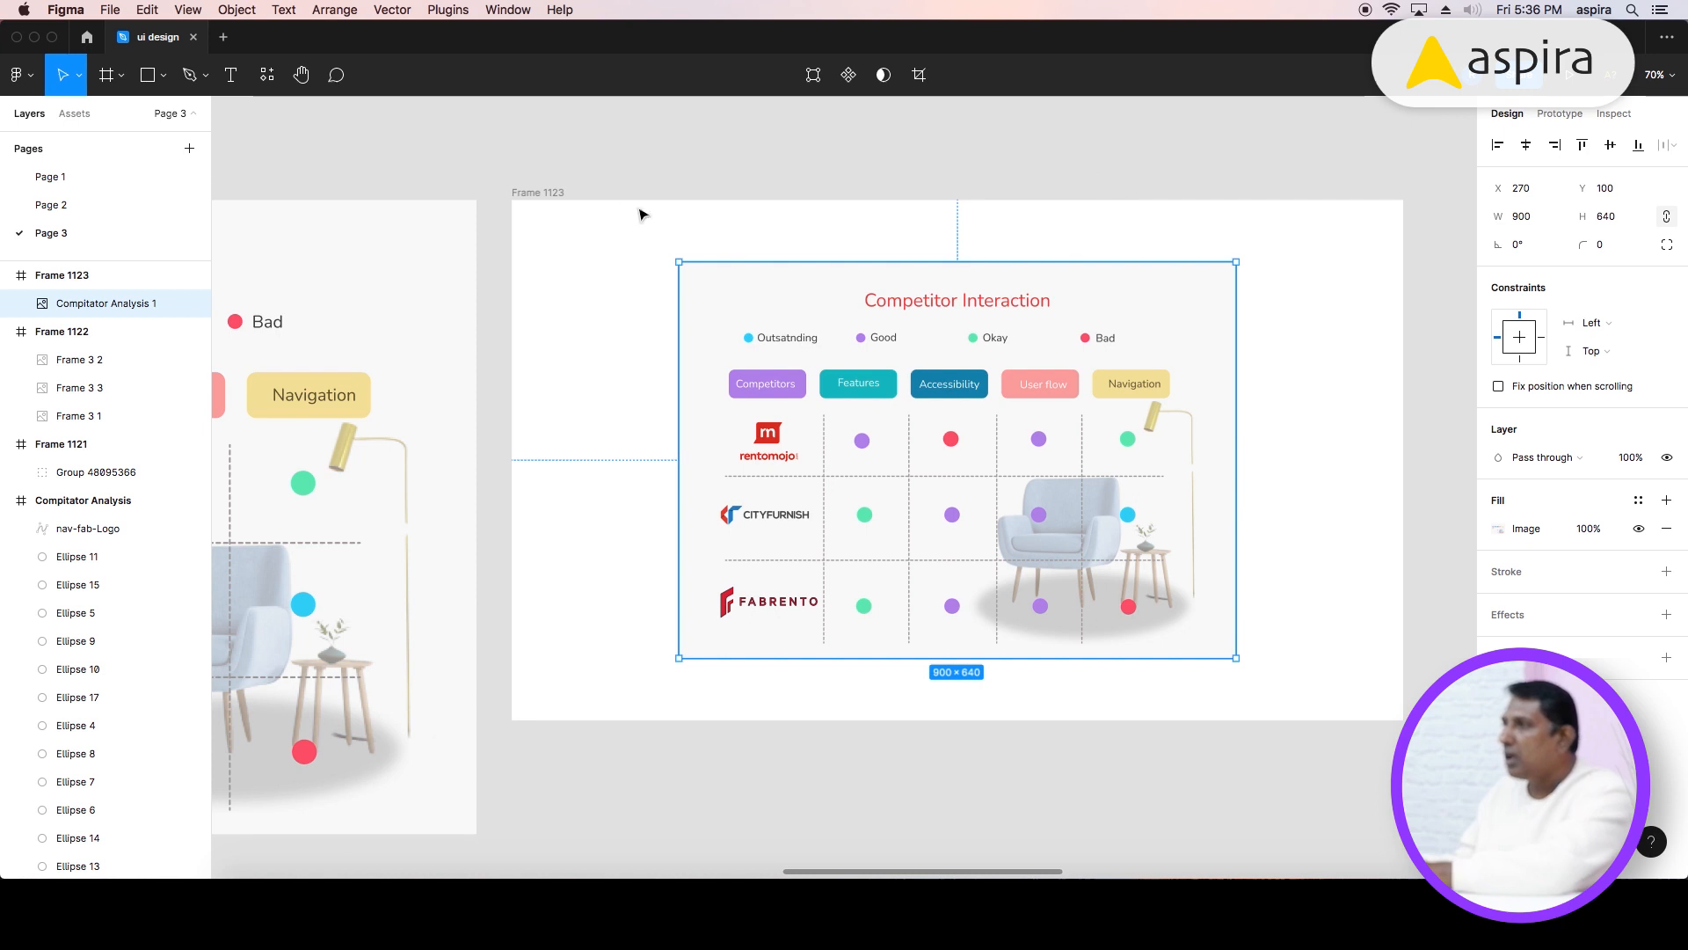
- Set the competitor analysis image's height to 720 with proportions locked and centre it in the white frame
left_click(553, 192)
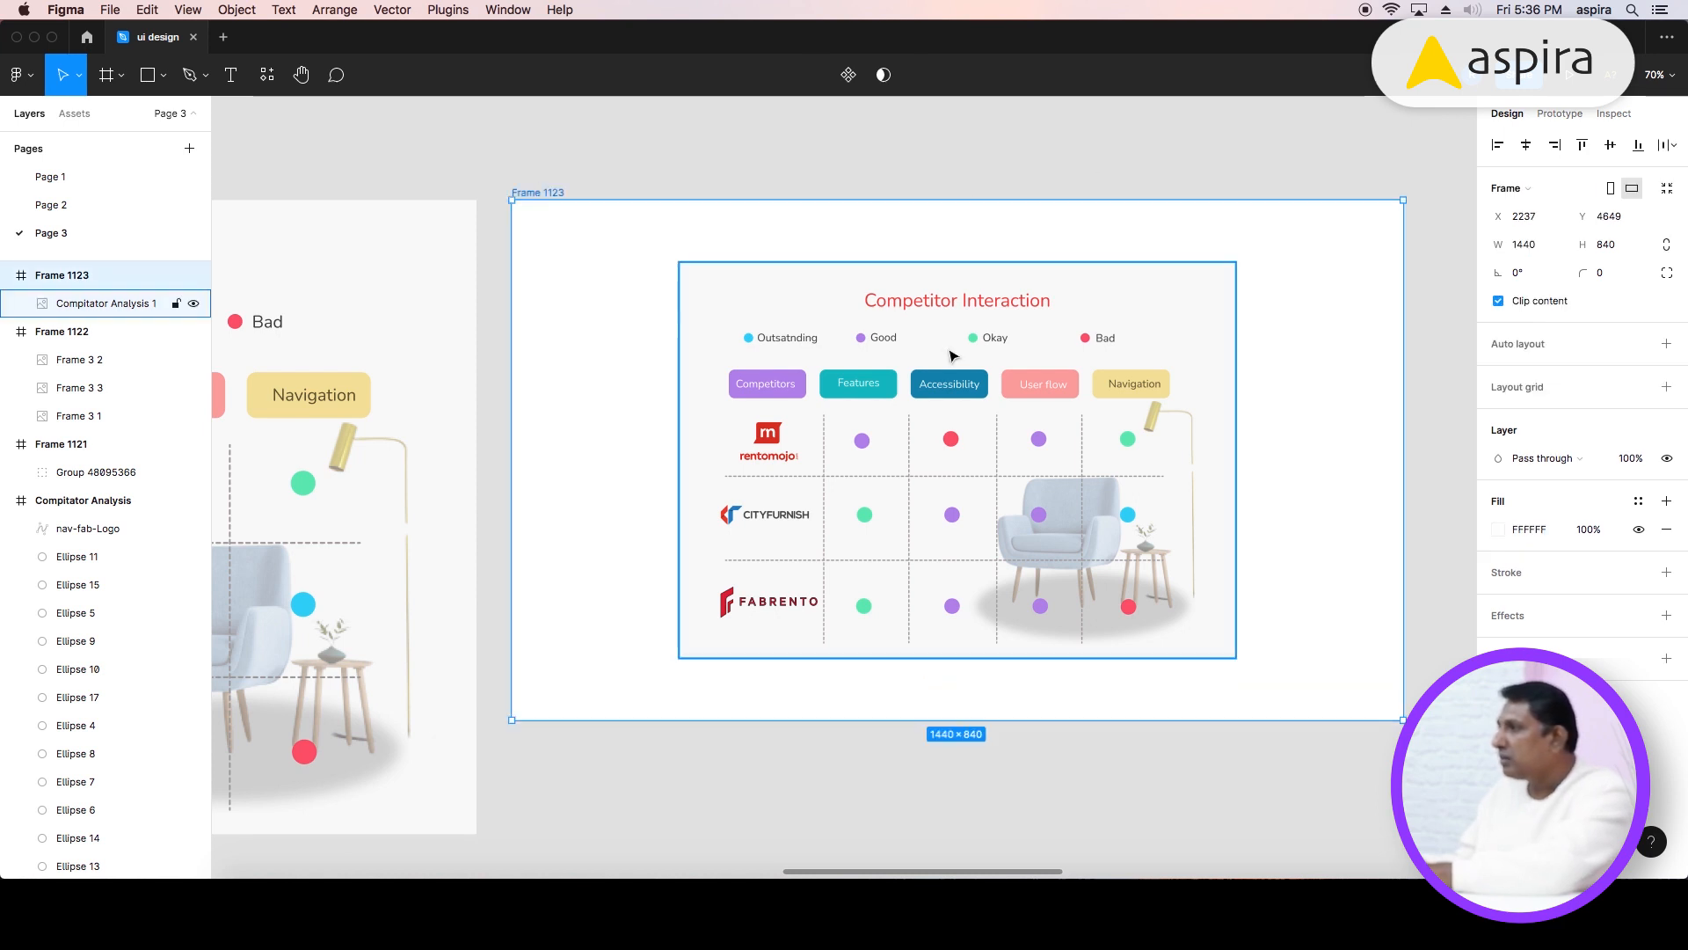
left_click(949, 350)
left_click(1623, 218)
type("720")
key("Return")
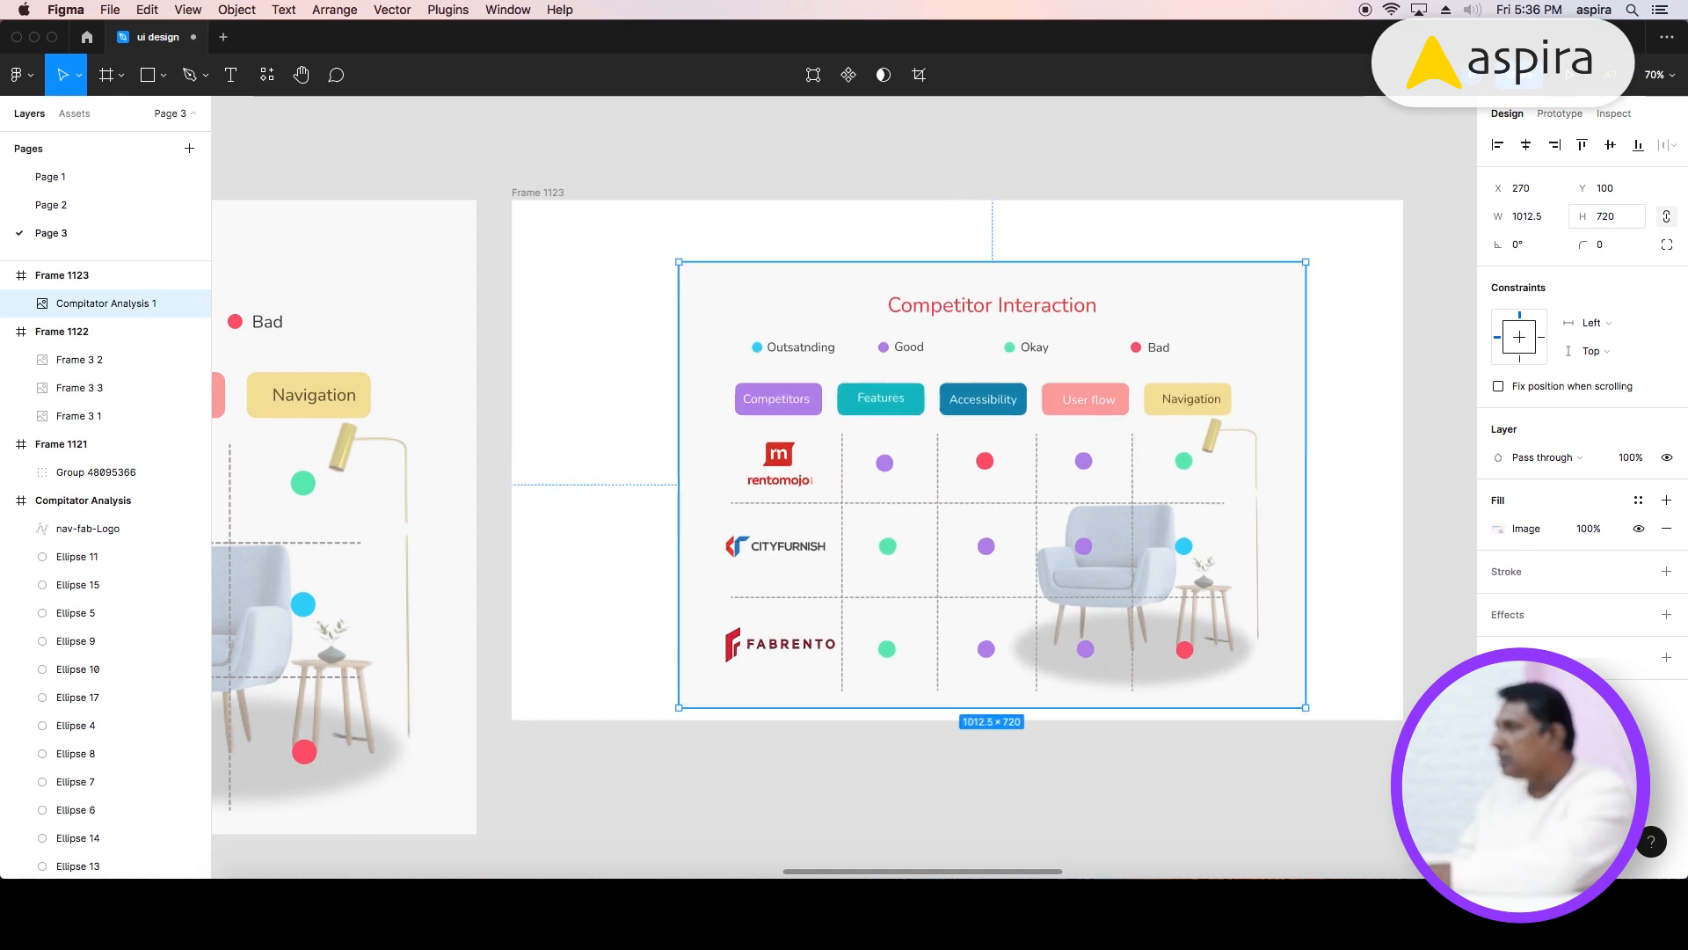
left_click(1611, 146)
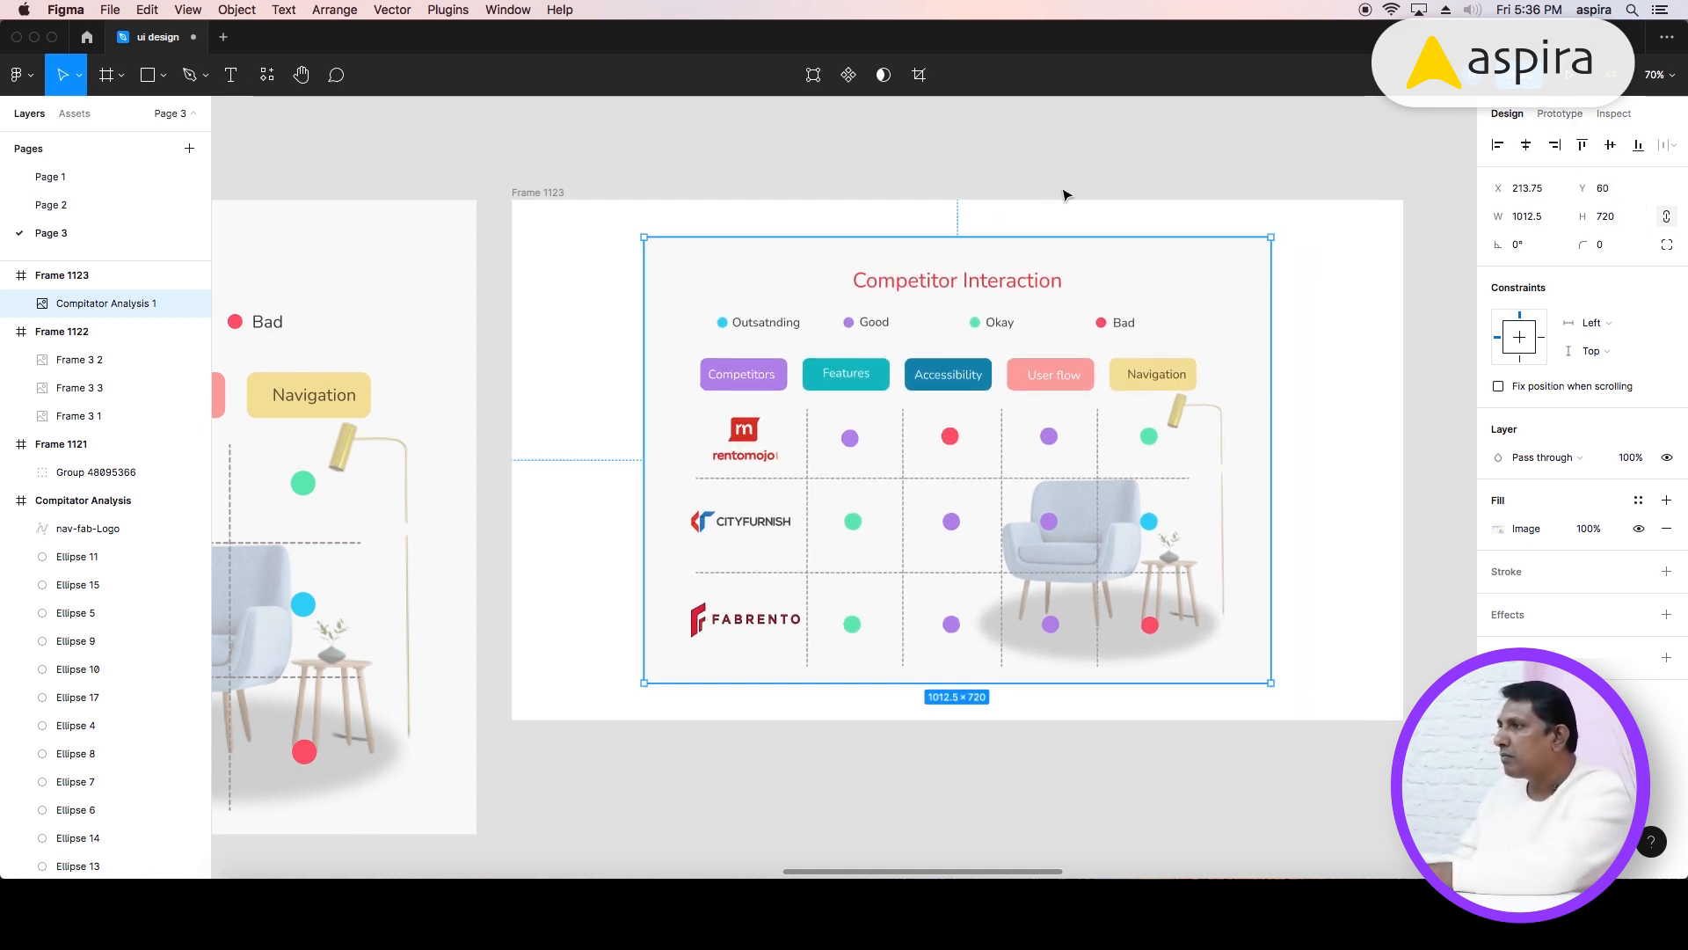
- Set the white presentation frame's height to 900 and re-centre the image vertically in it
left_click(525, 197)
left_click(1621, 246)
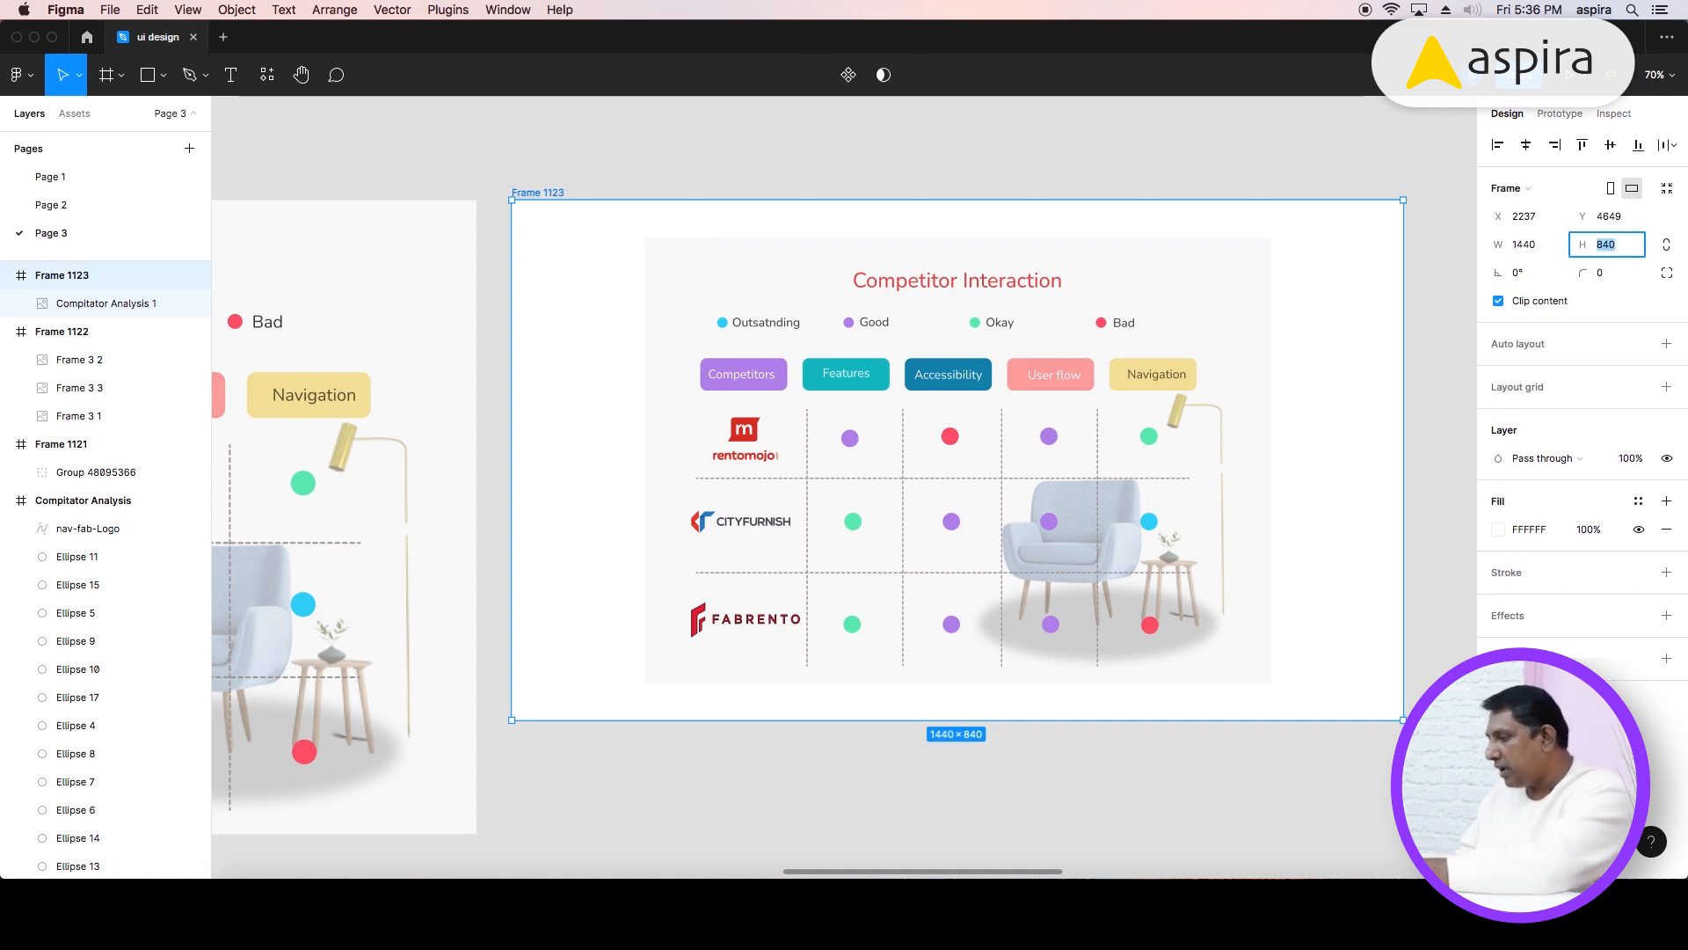
type("900")
key("Return")
left_click(1038, 334)
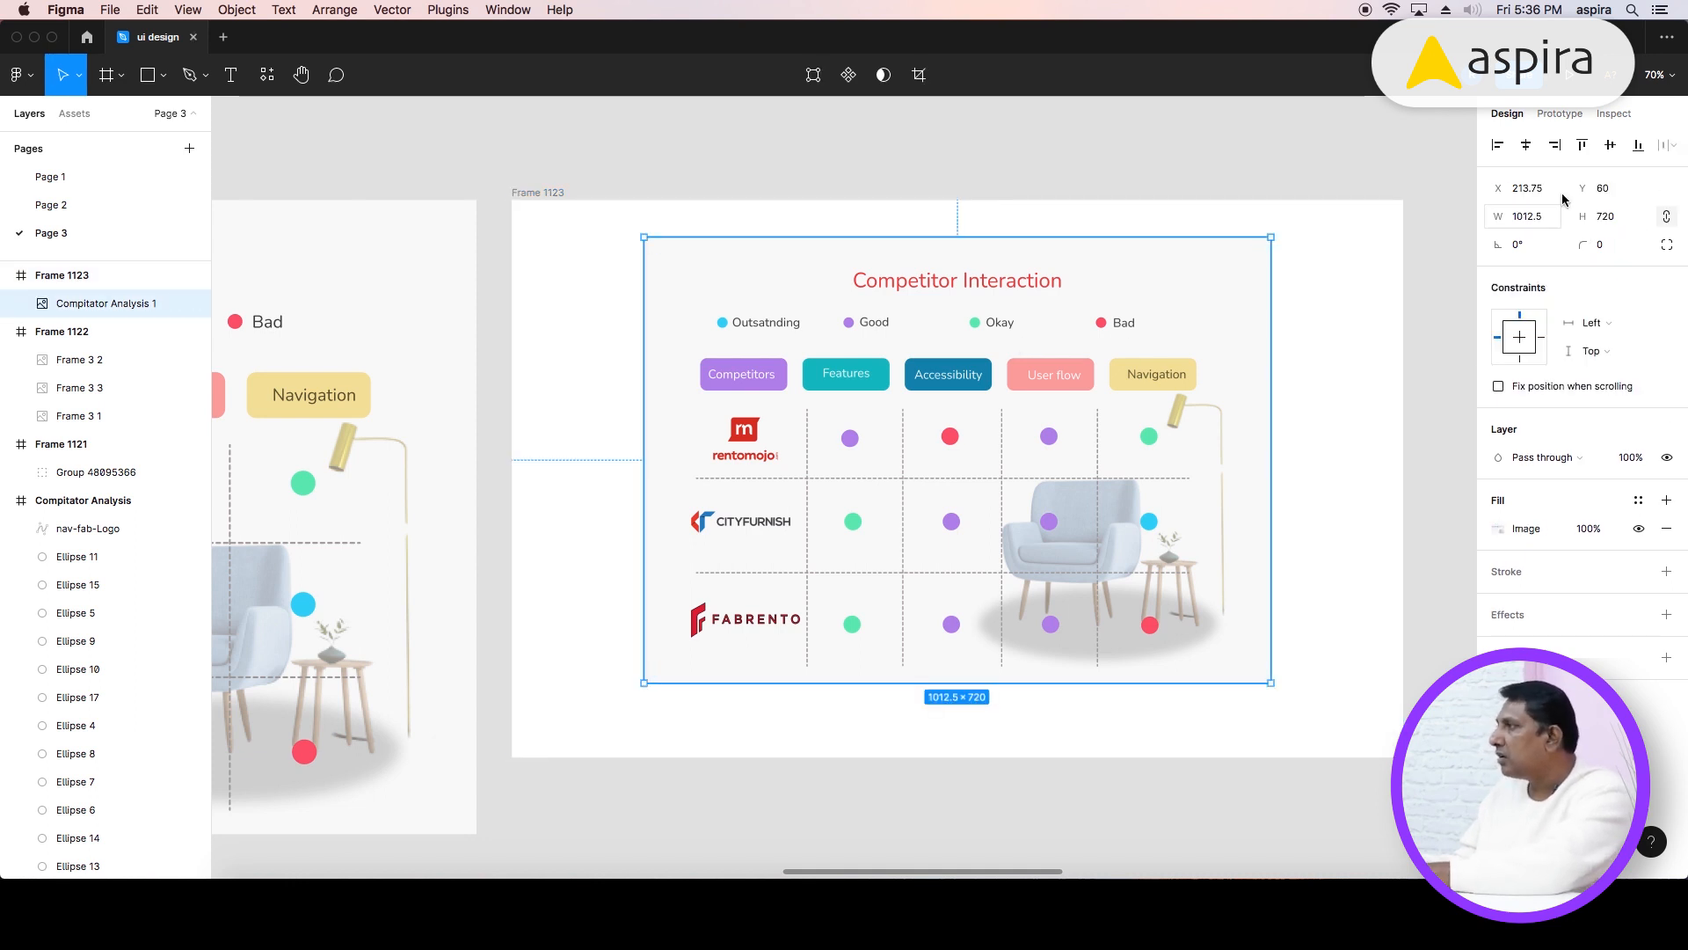
left_click(1611, 146)
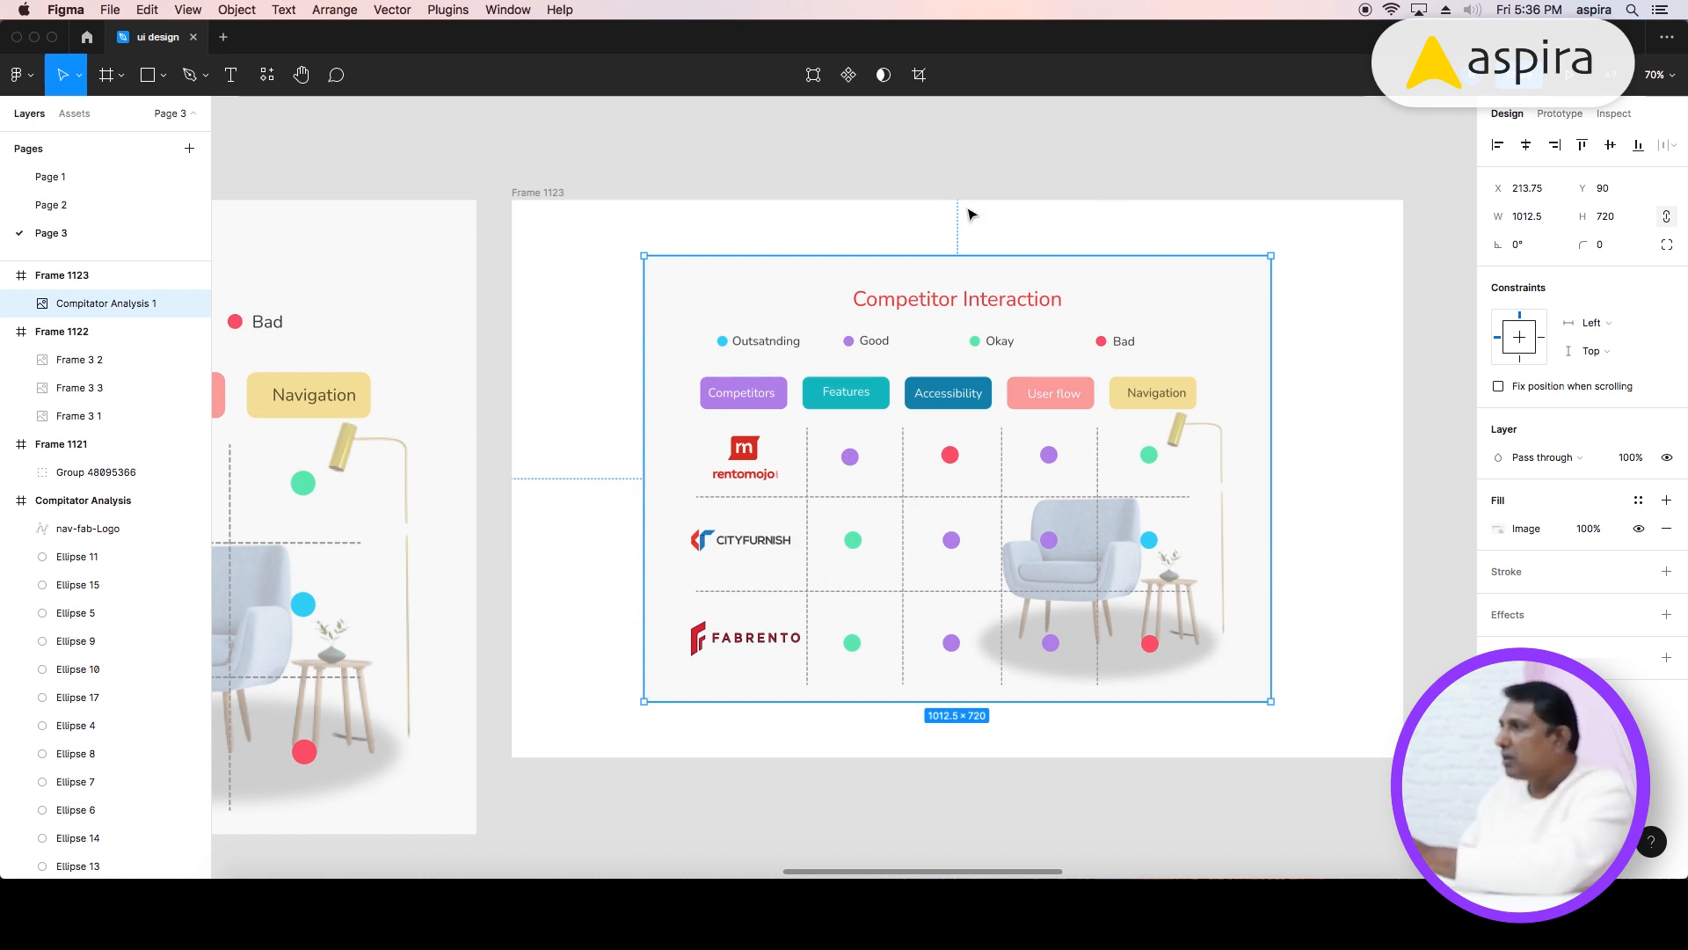
- Fill the presentation frame with the green (64EAB8) sampled from a rating dot in the Cityfurnish row
left_click(549, 195)
key("i")
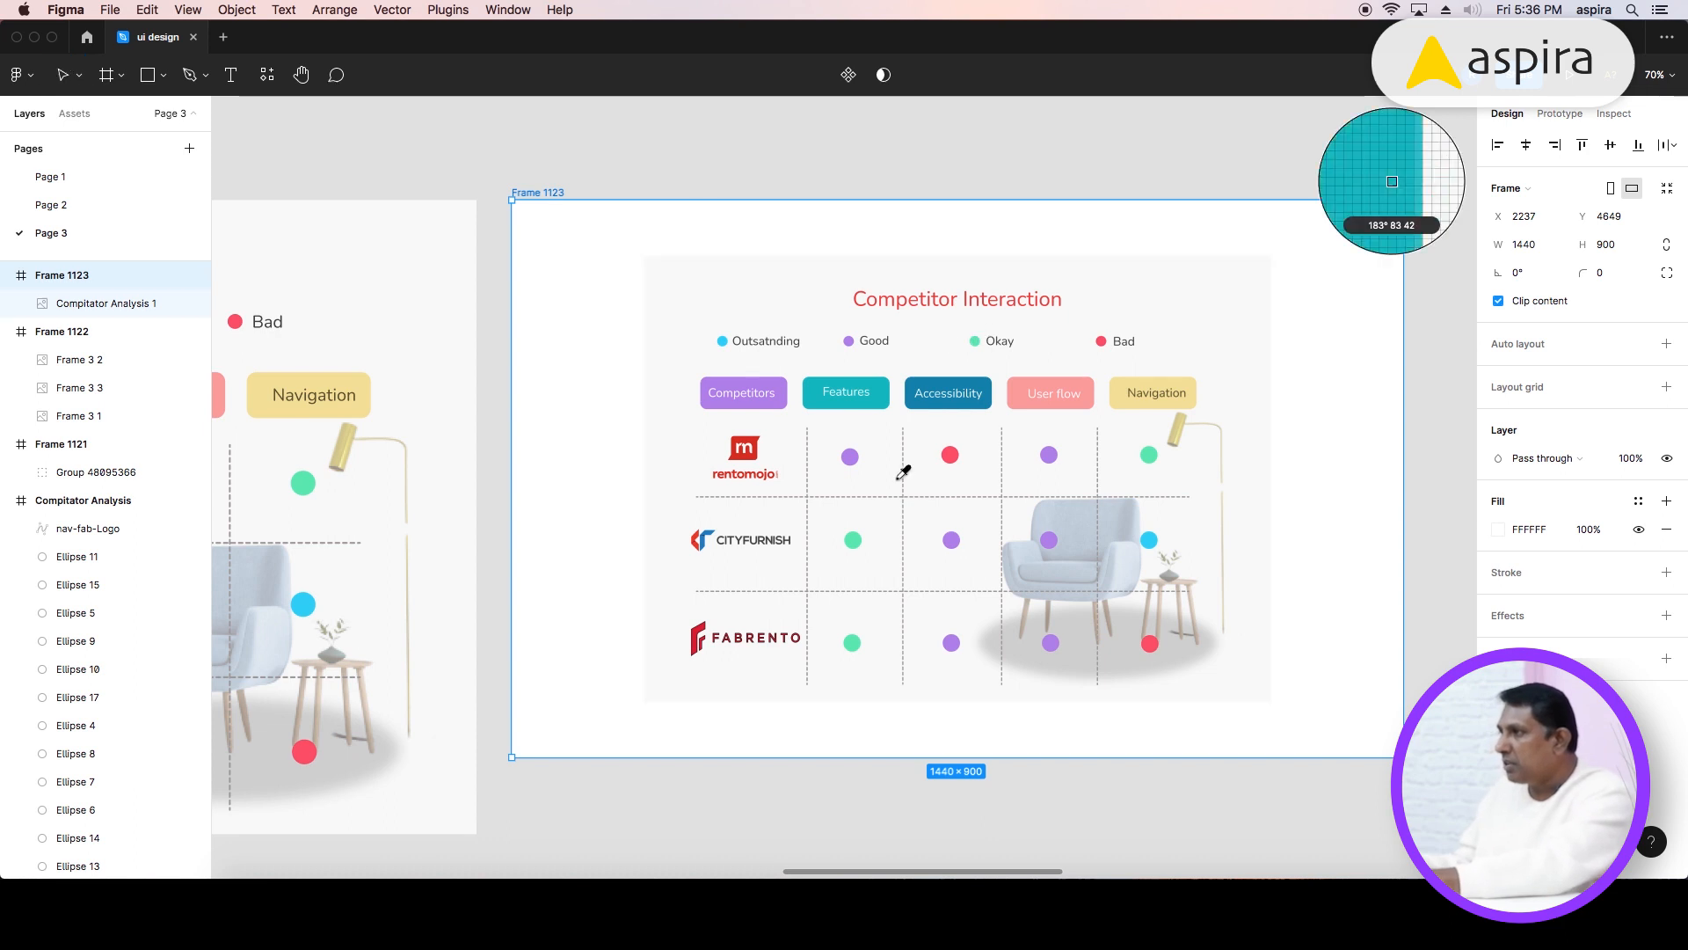
left_click(855, 543)
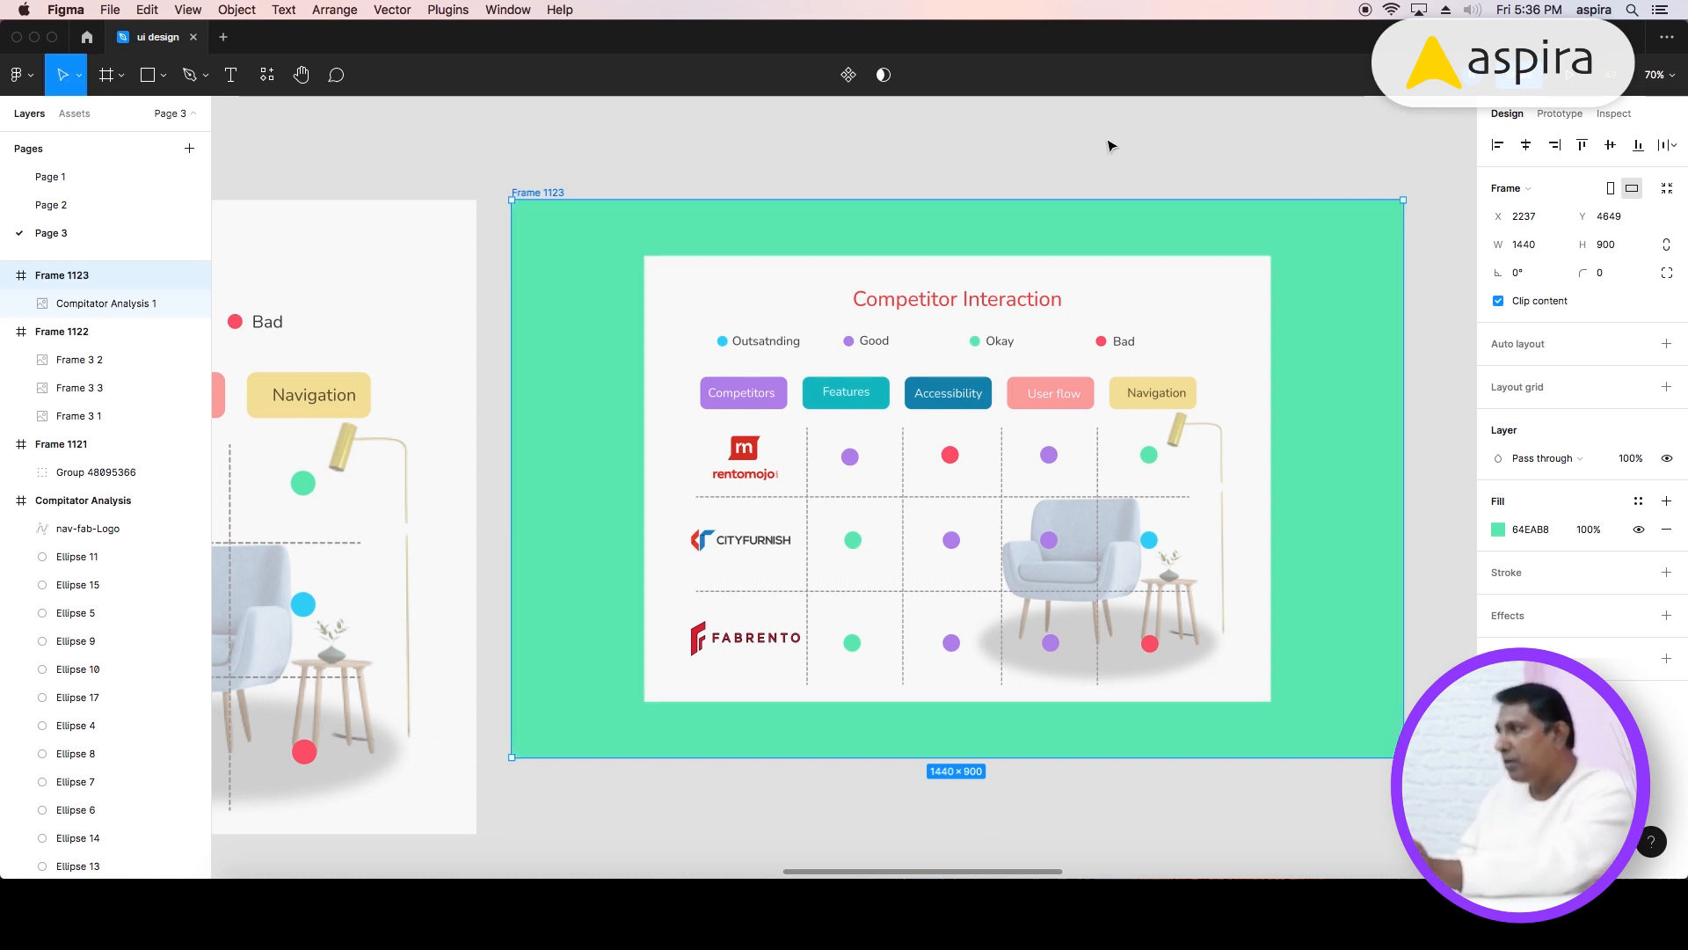
- Round the corners of the competitor analysis image with a radius of 30
left_click(1149, 293)
left_click(1618, 245)
key("Return")
left_click(731, 163)
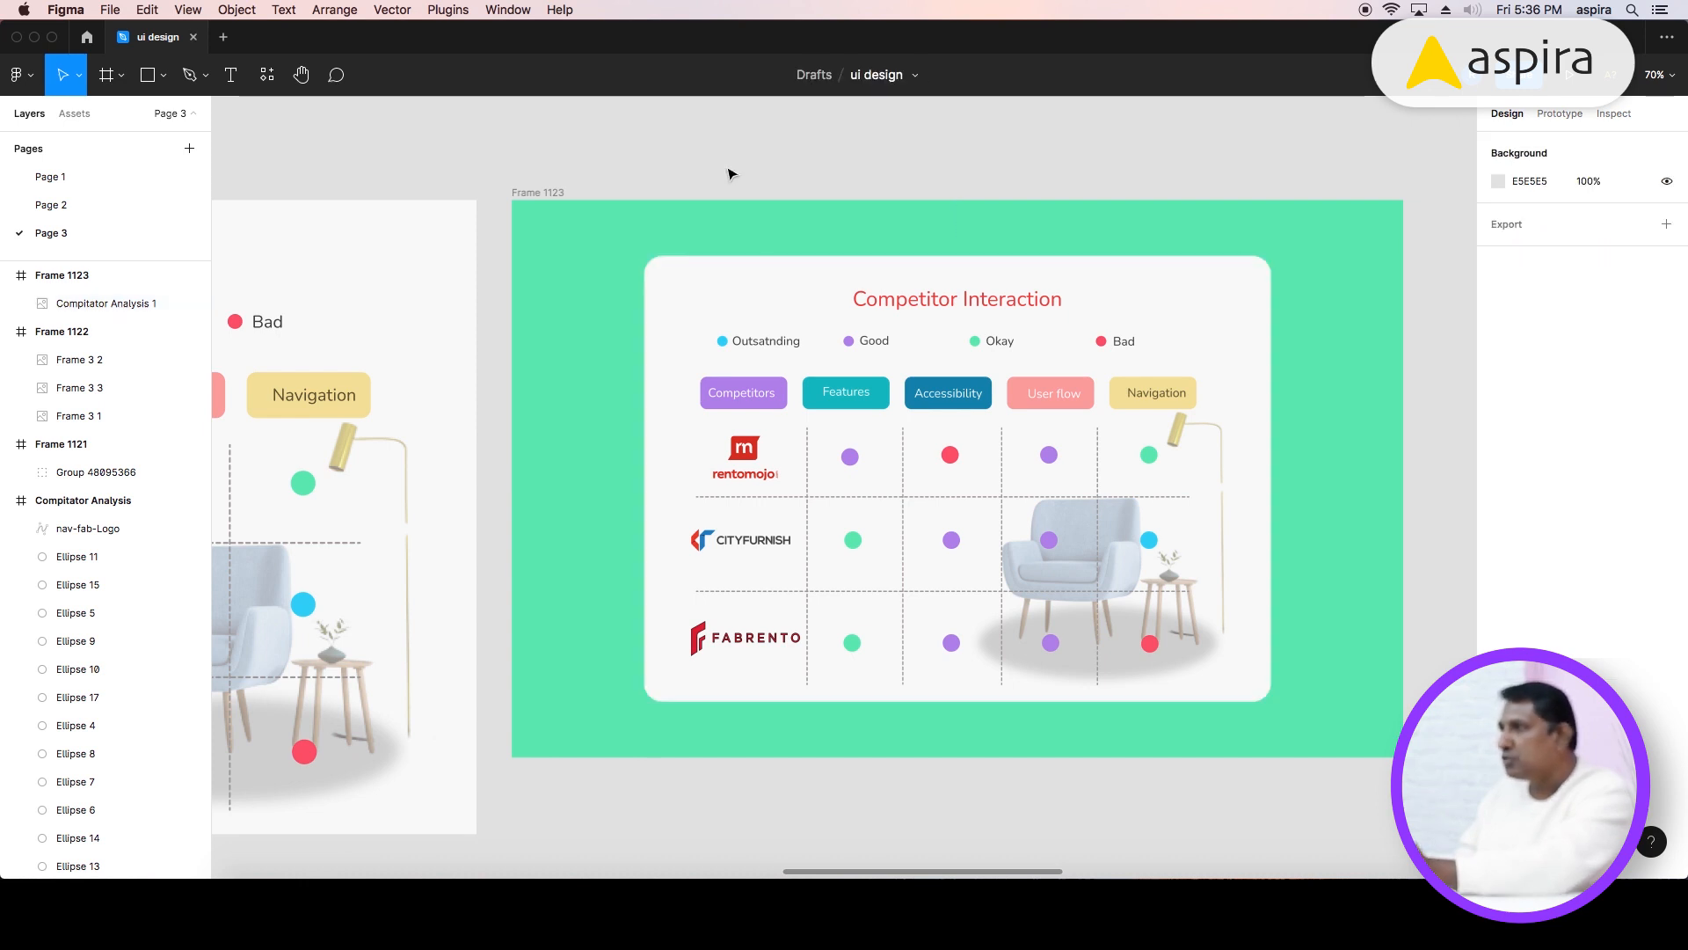
- Add a drop shadow to the competitor analysis image with X offset 12, Y offset 18 and blur 24
left_click(757, 294)
left_click(1667, 614)
left_click(1498, 643)
left_click(1307, 694)
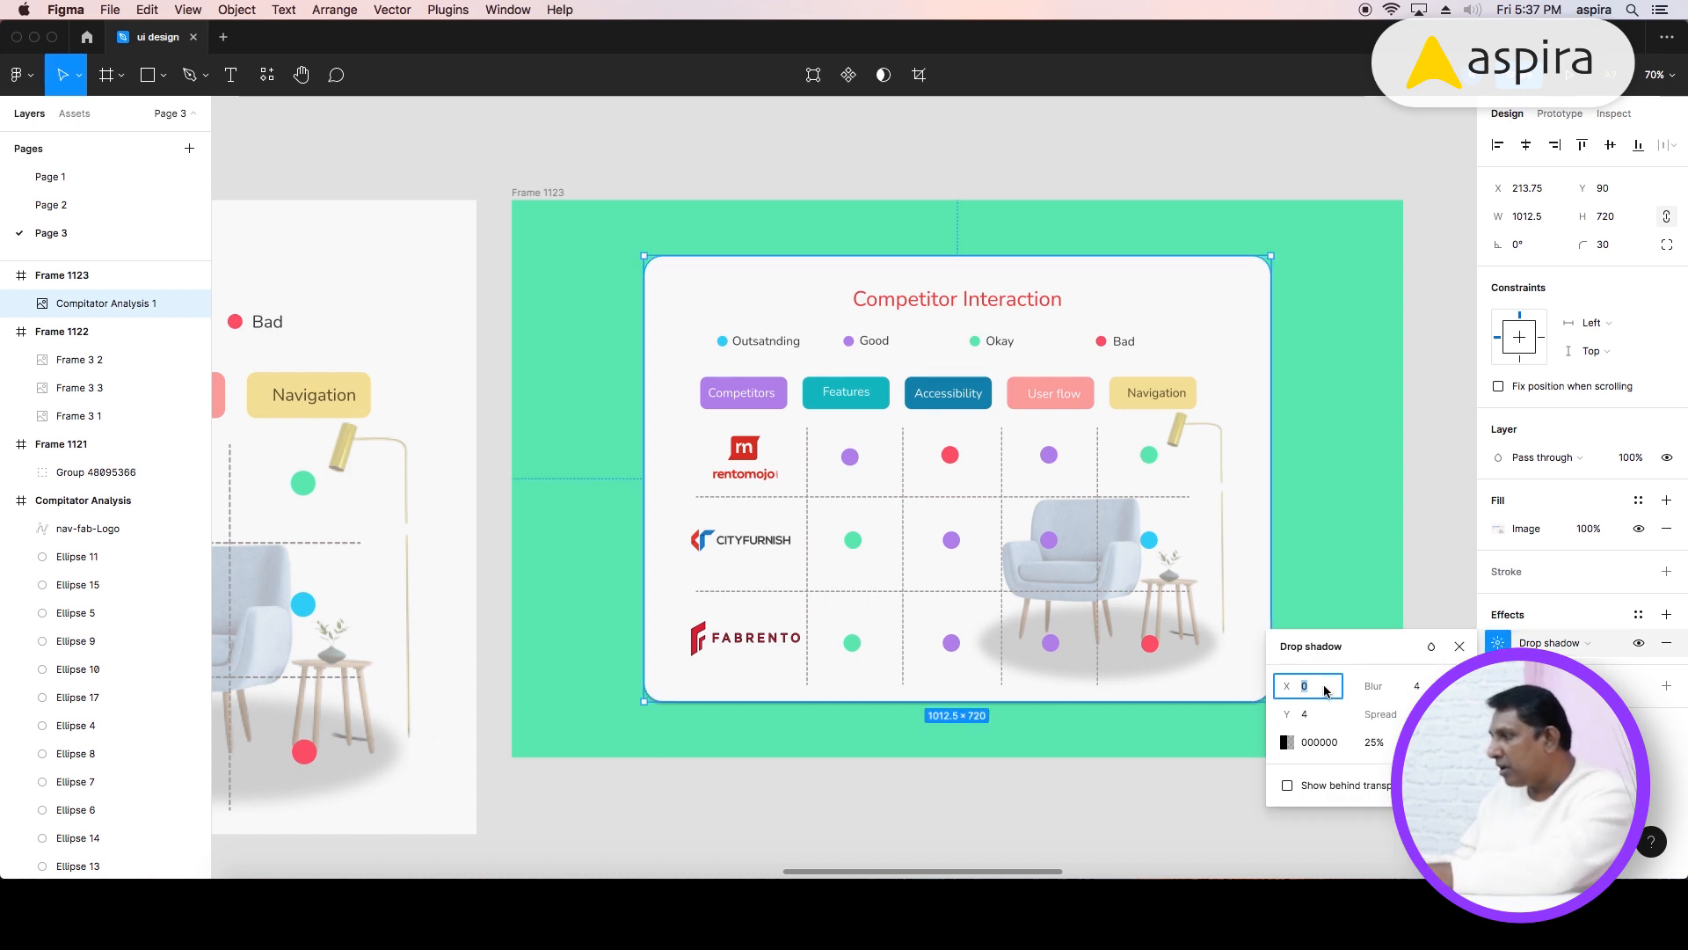
left_click(1317, 717)
type("18")
left_click(1414, 688)
type("24")
key("Return")
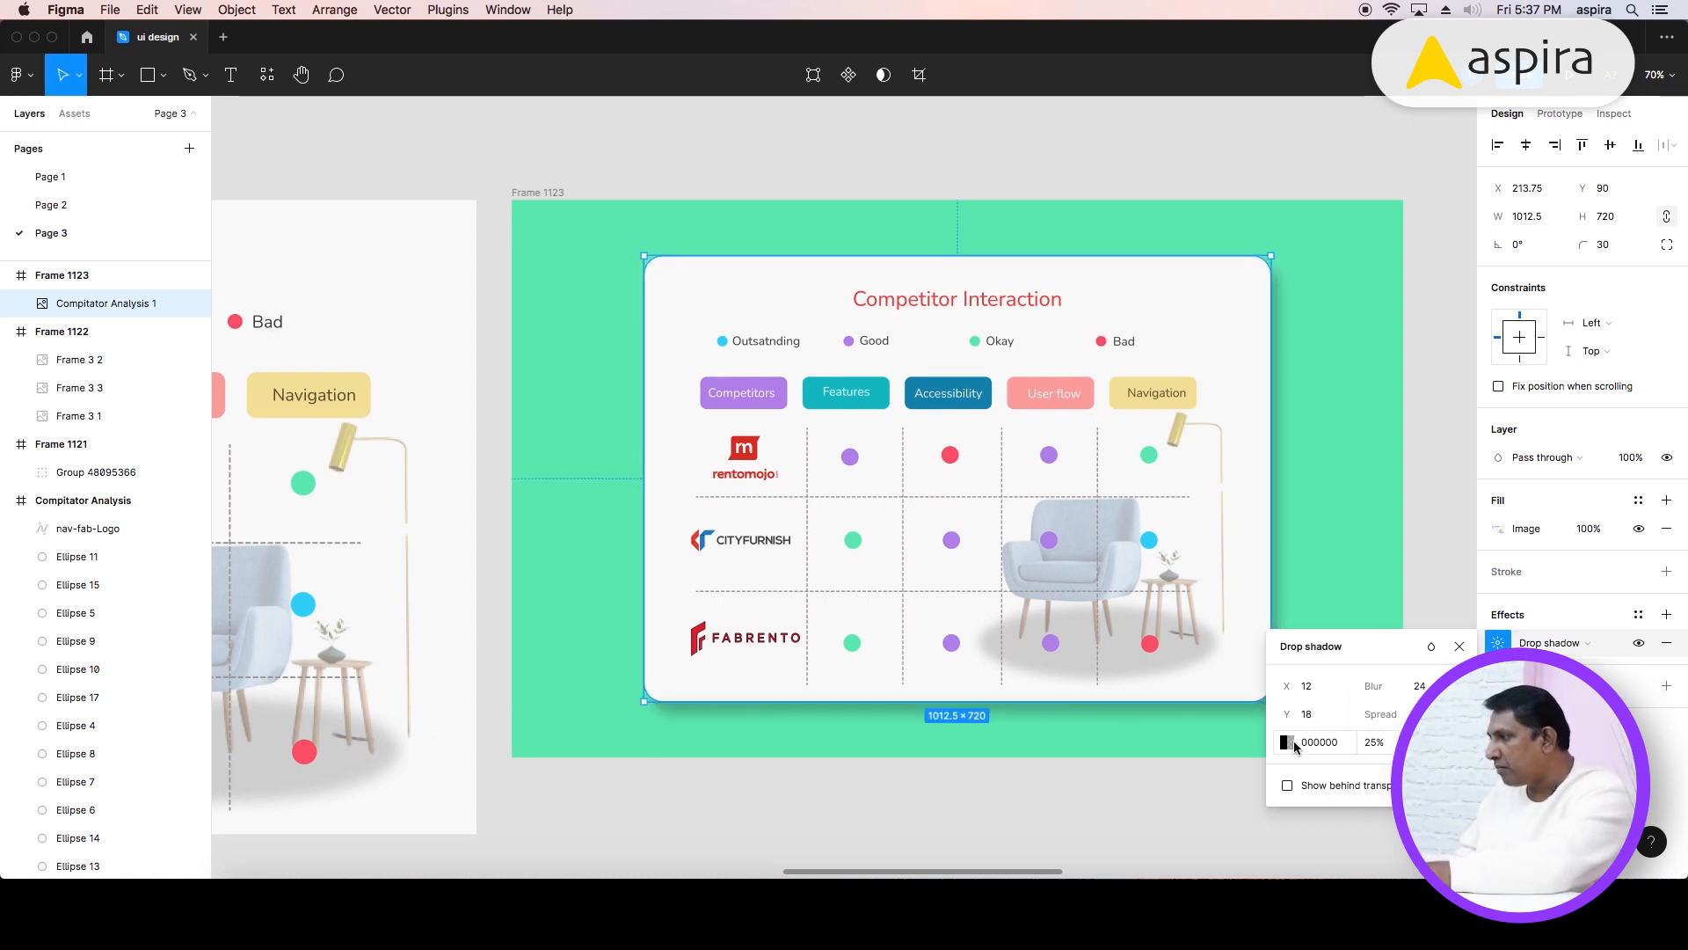
- Recolour the image's drop shadow with the teal document colour and set the shadow's opacity to 30%
left_click(1288, 743)
left_click(1140, 796)
left_click(1248, 421)
left_click(1387, 743)
type("30")
key("Return")
- Duplicate the green presentation frame and set the copy's fill to an HSL lightness of 85 (BCF6E0)
left_click(814, 224)
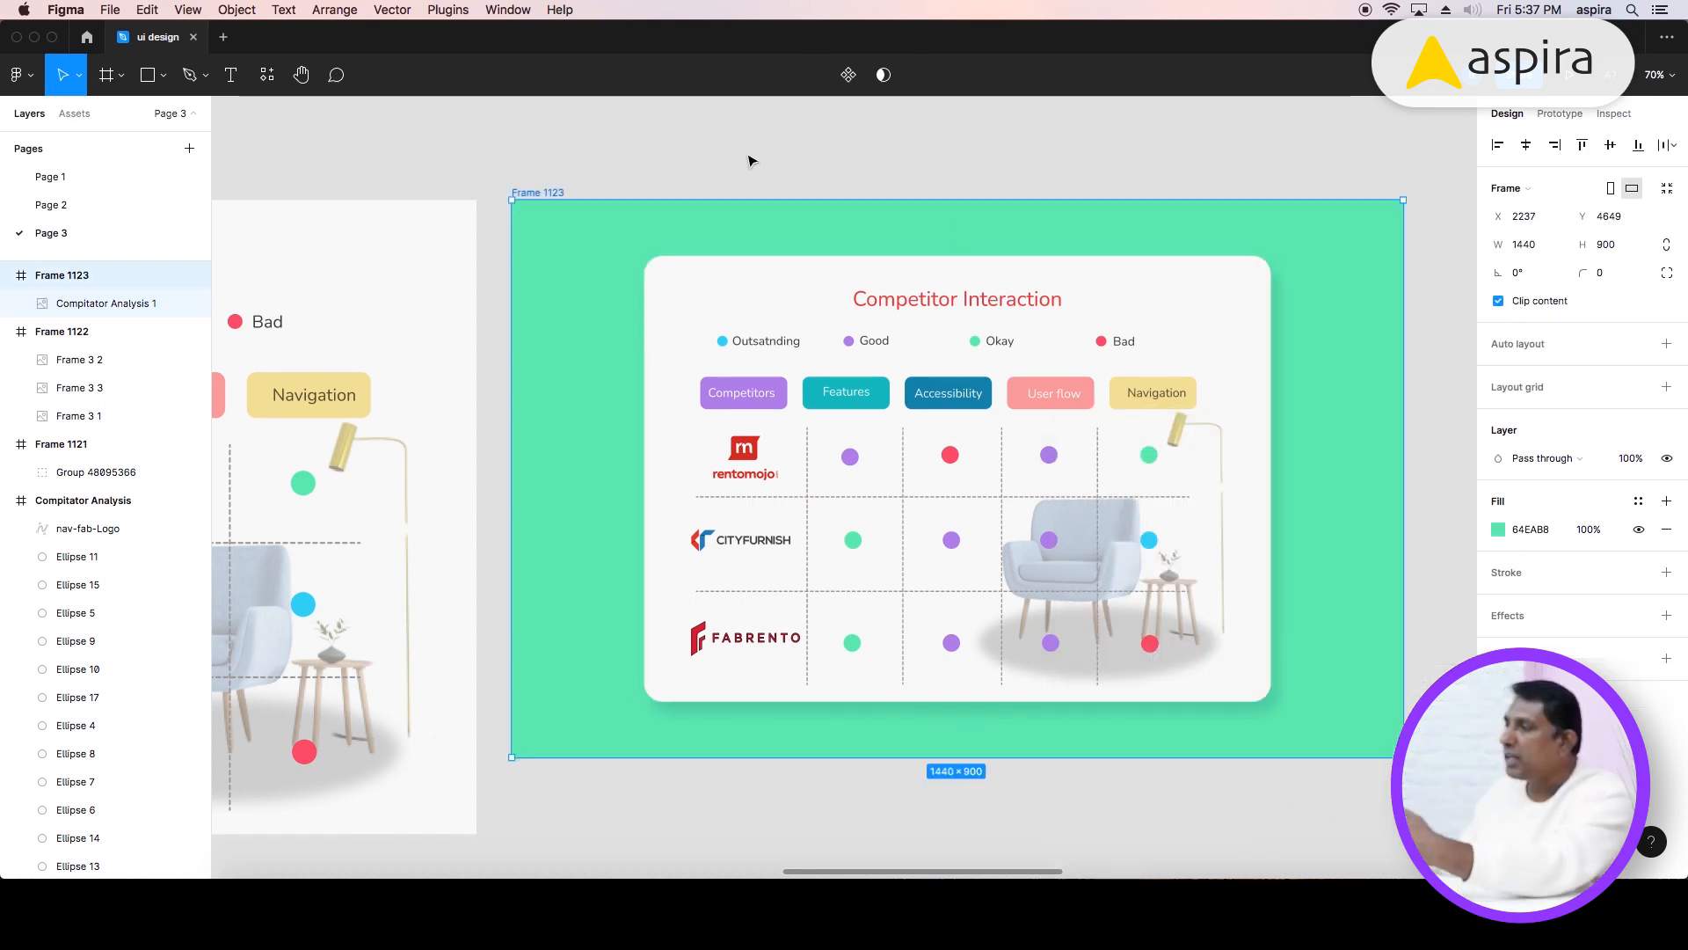
key("super+d")
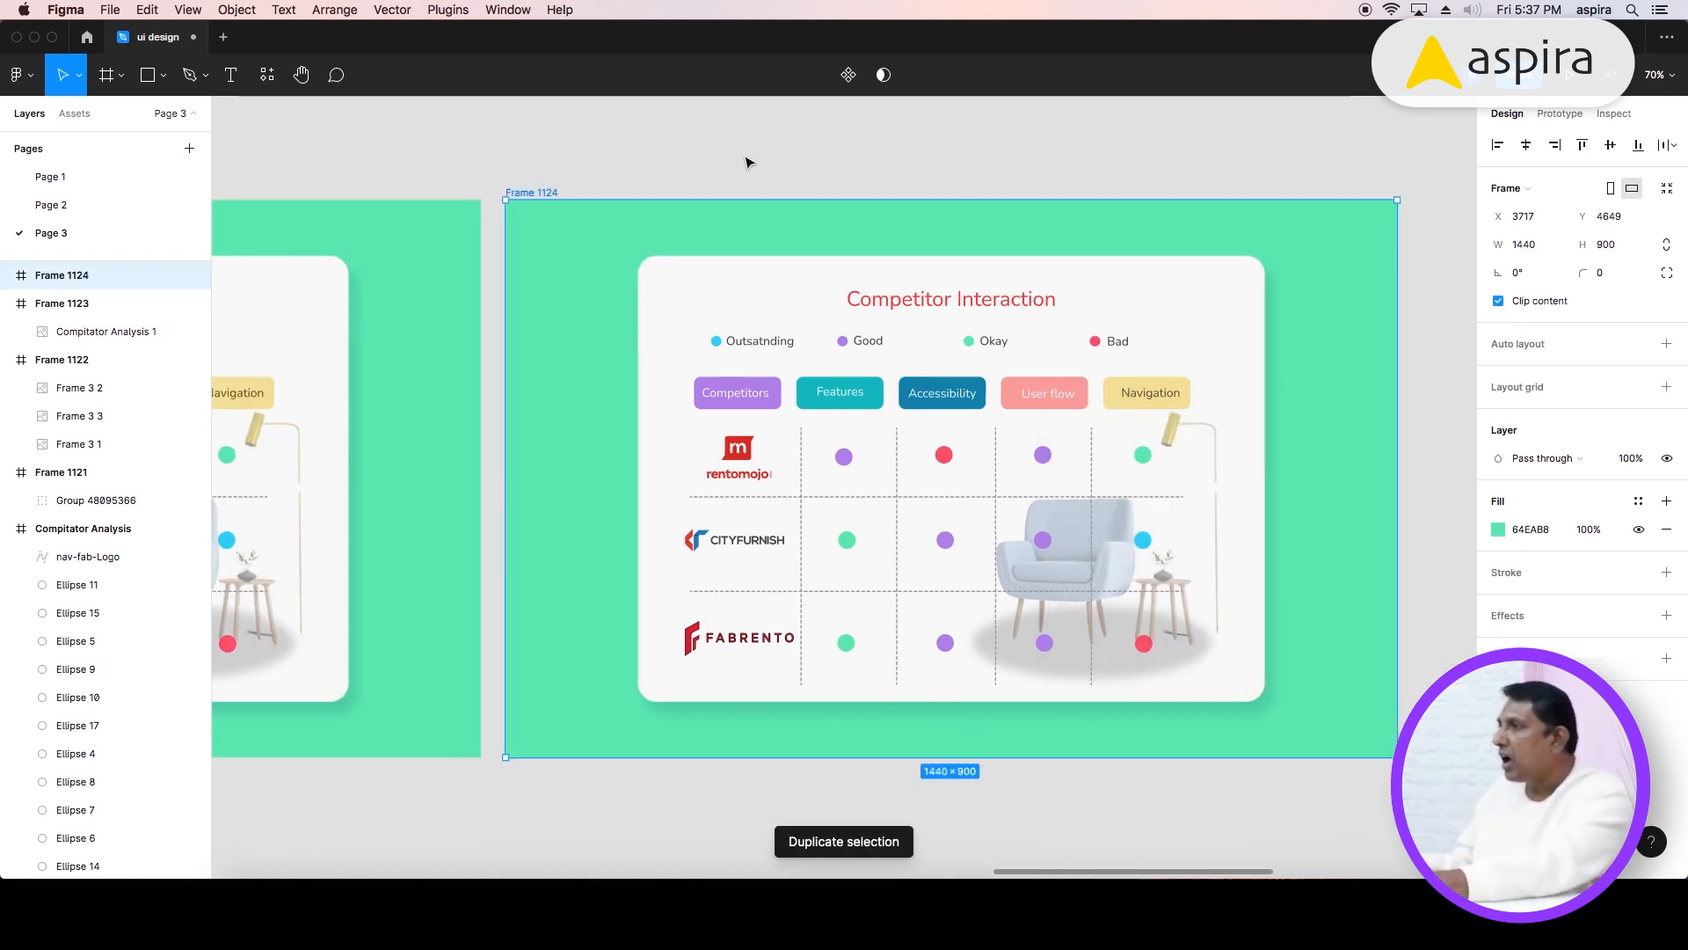
left_click(1497, 530)
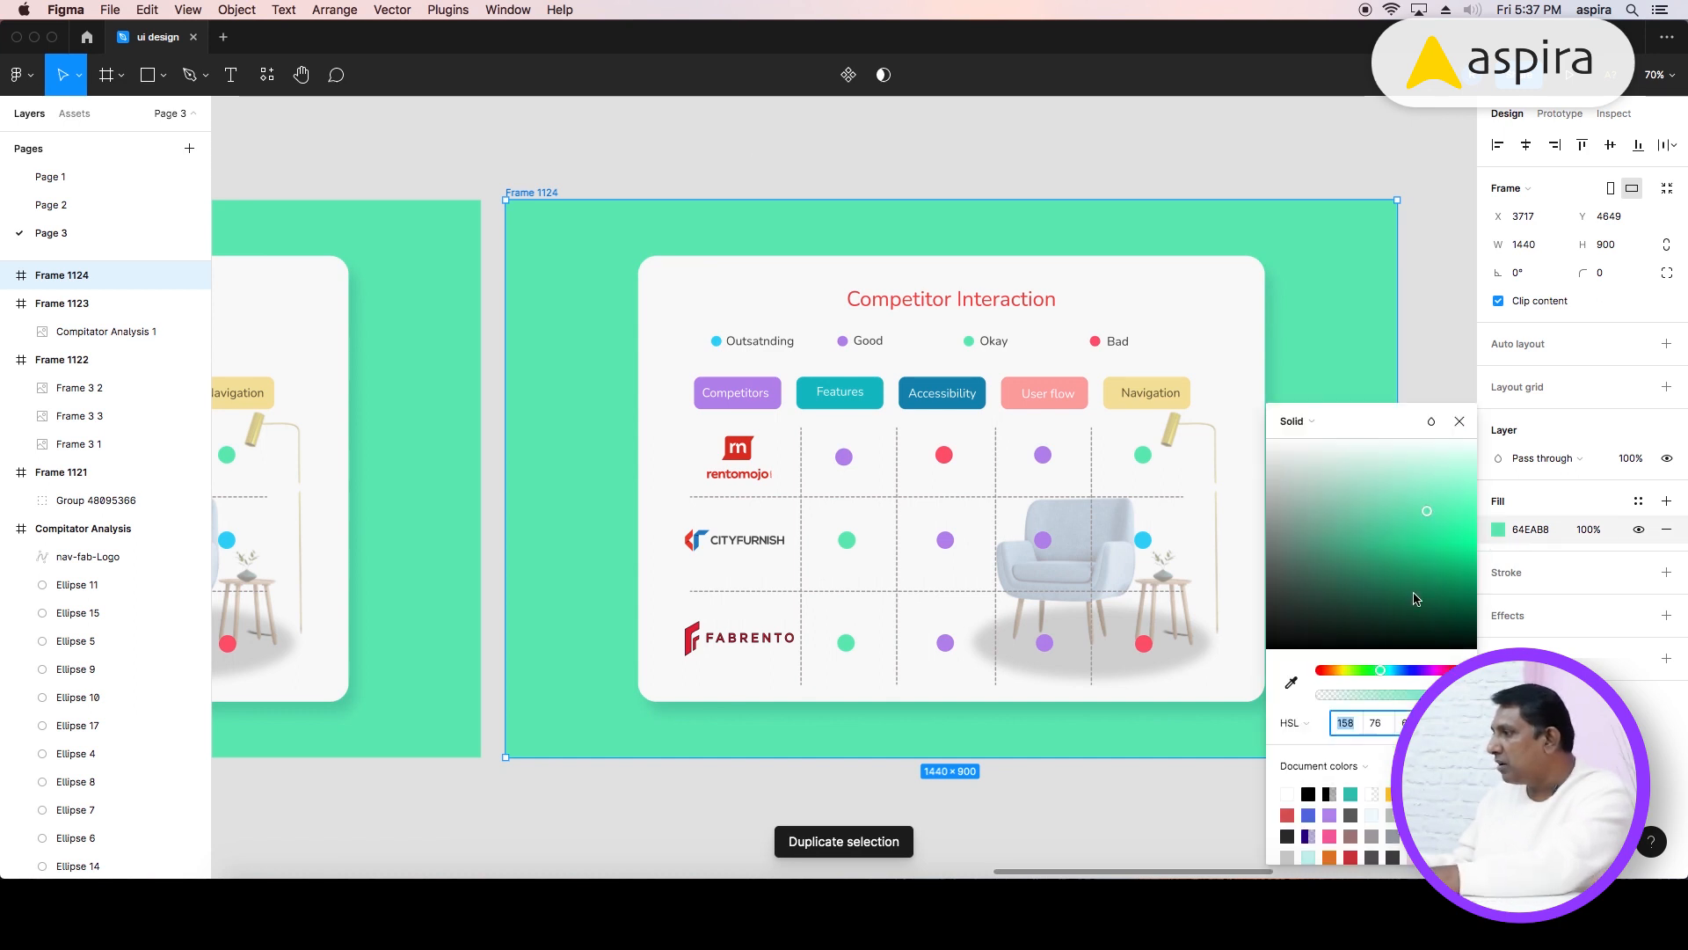
type("85")
key("Return")
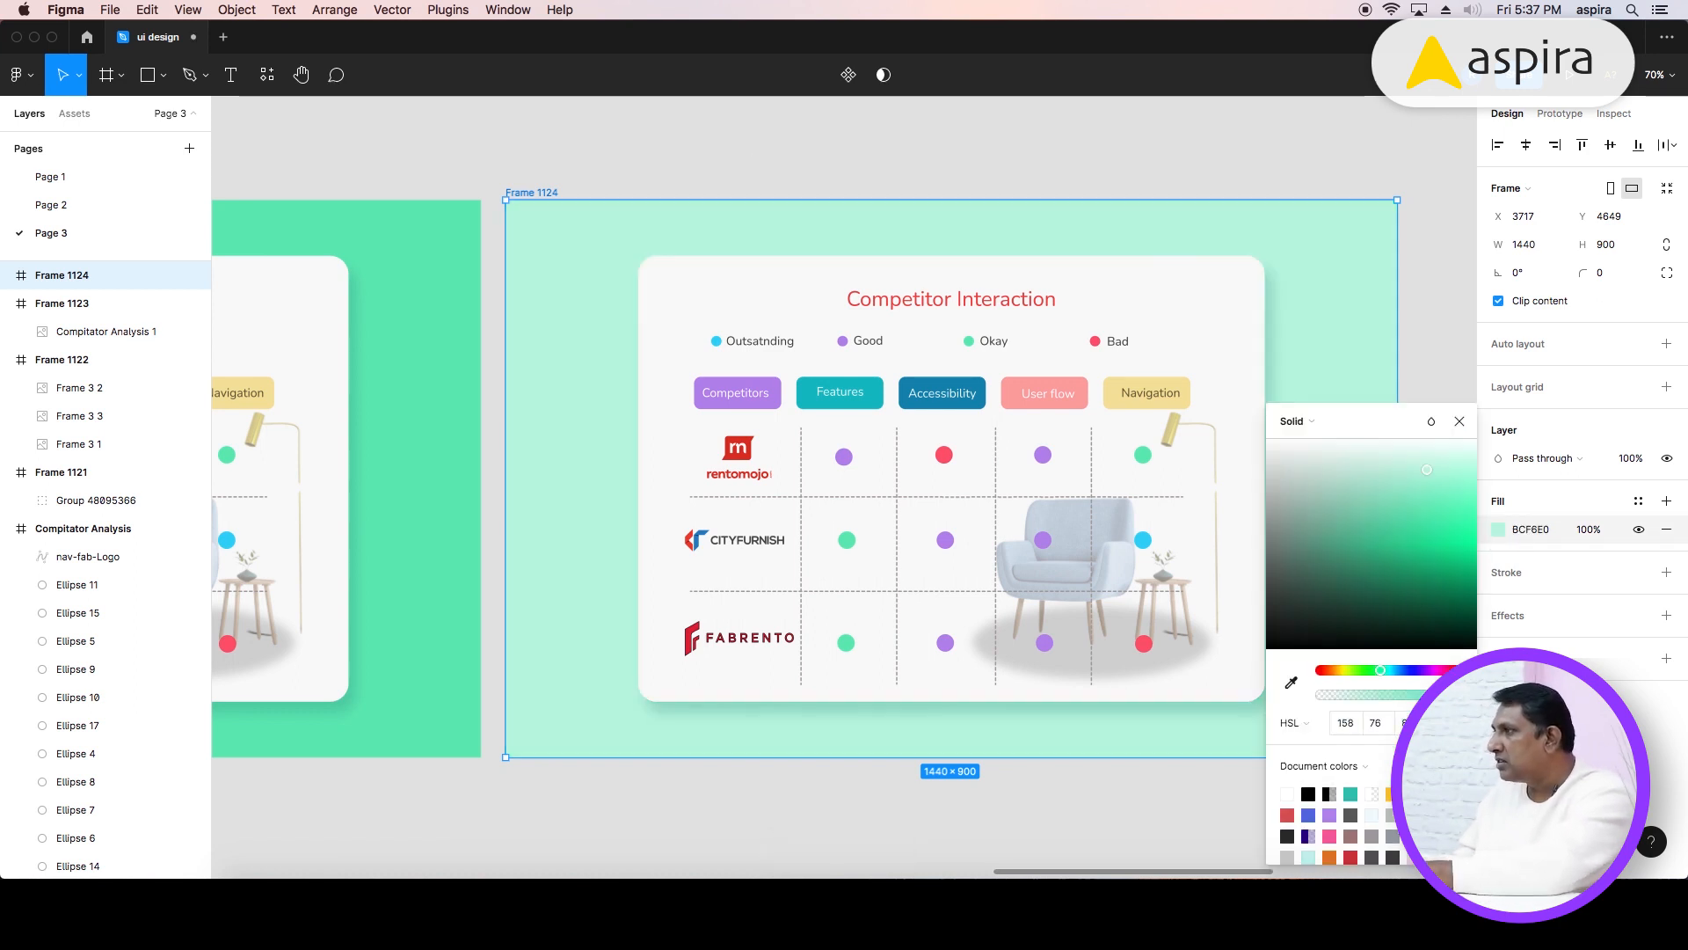
- Lighten the duplicate frame's background fill further to an HSL lightness of 90 (D2F9EA)
left_click(1411, 723)
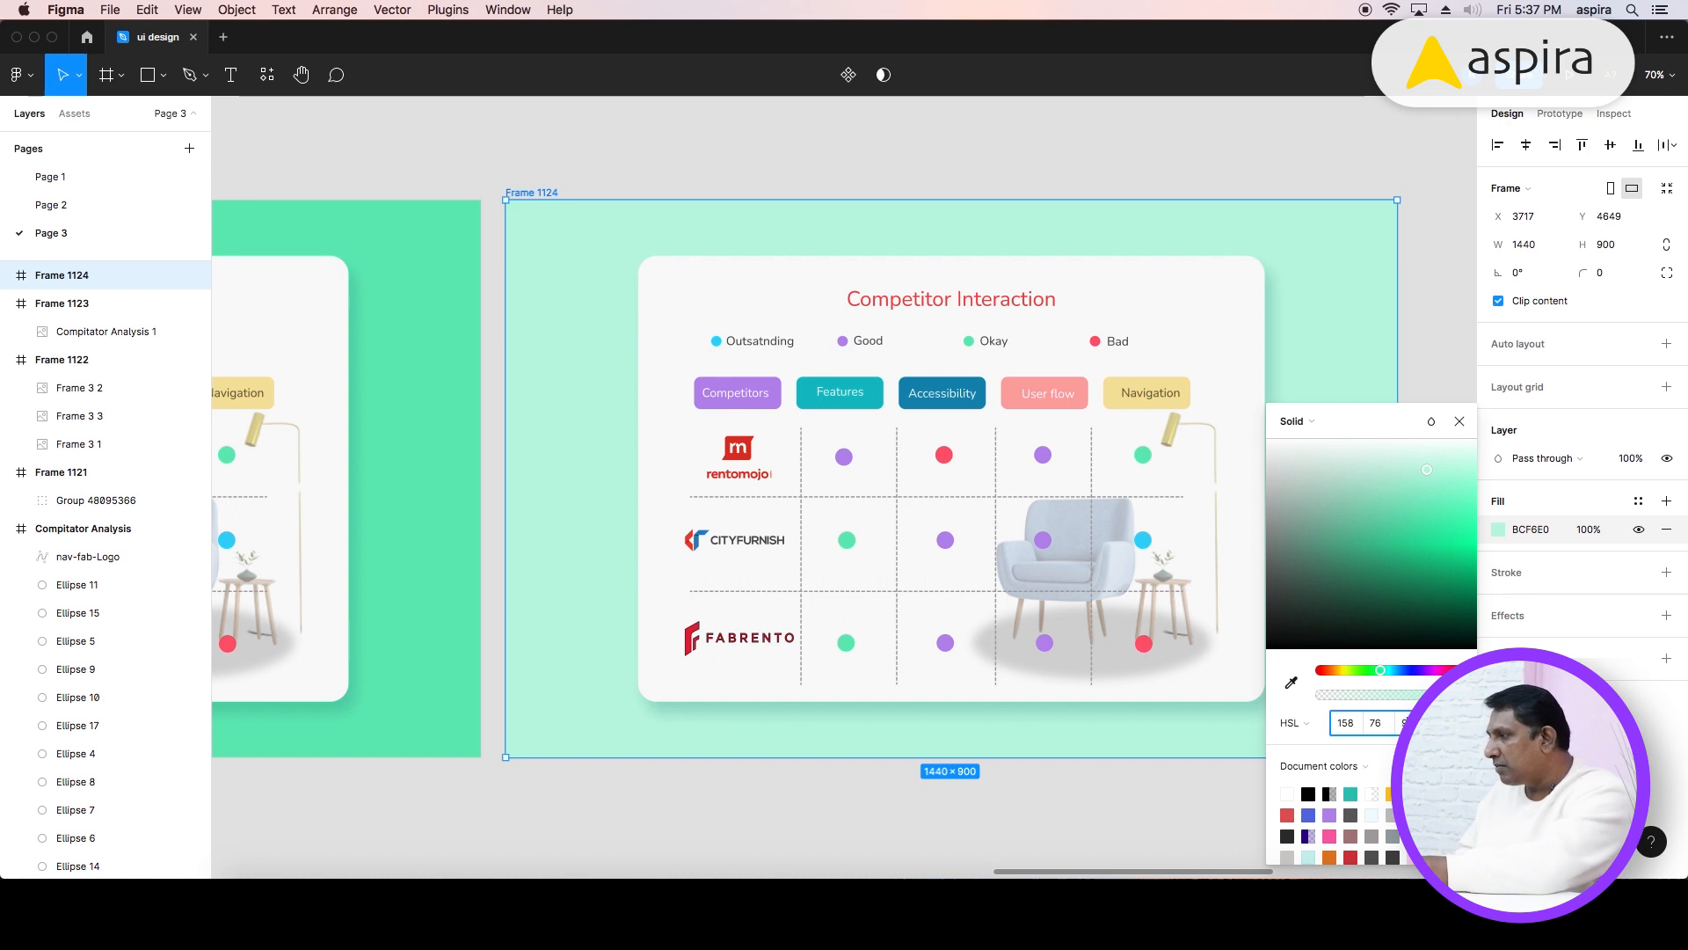
type("90")
key("Return")
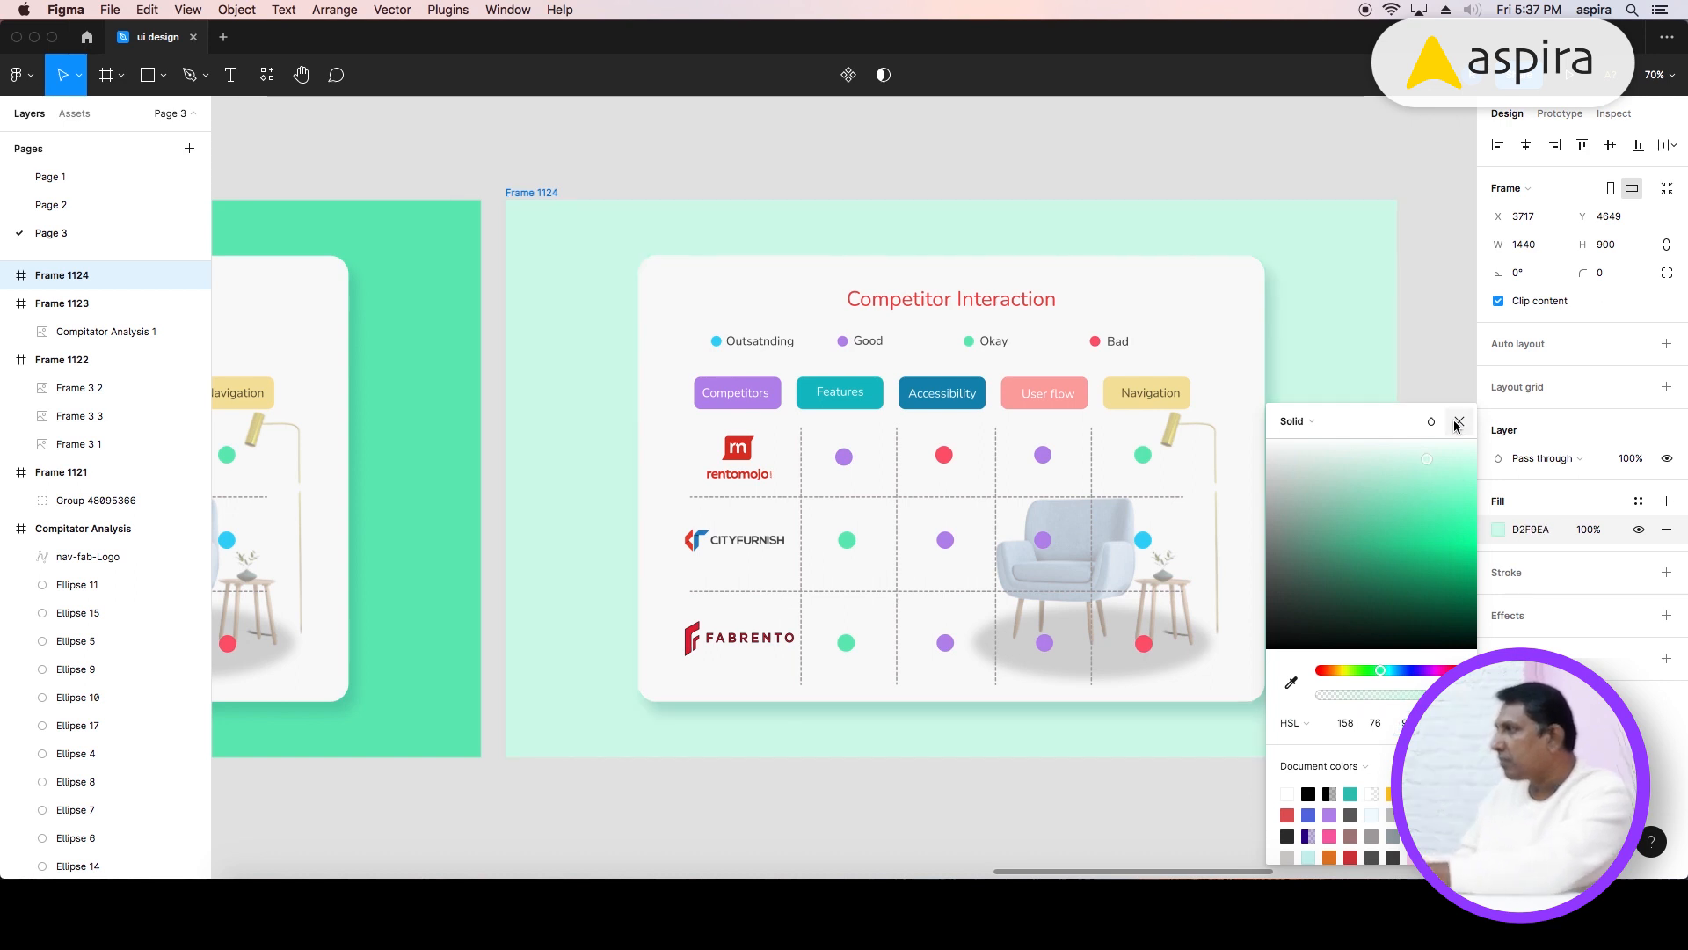
left_click(1179, 234)
left_click(1078, 178)
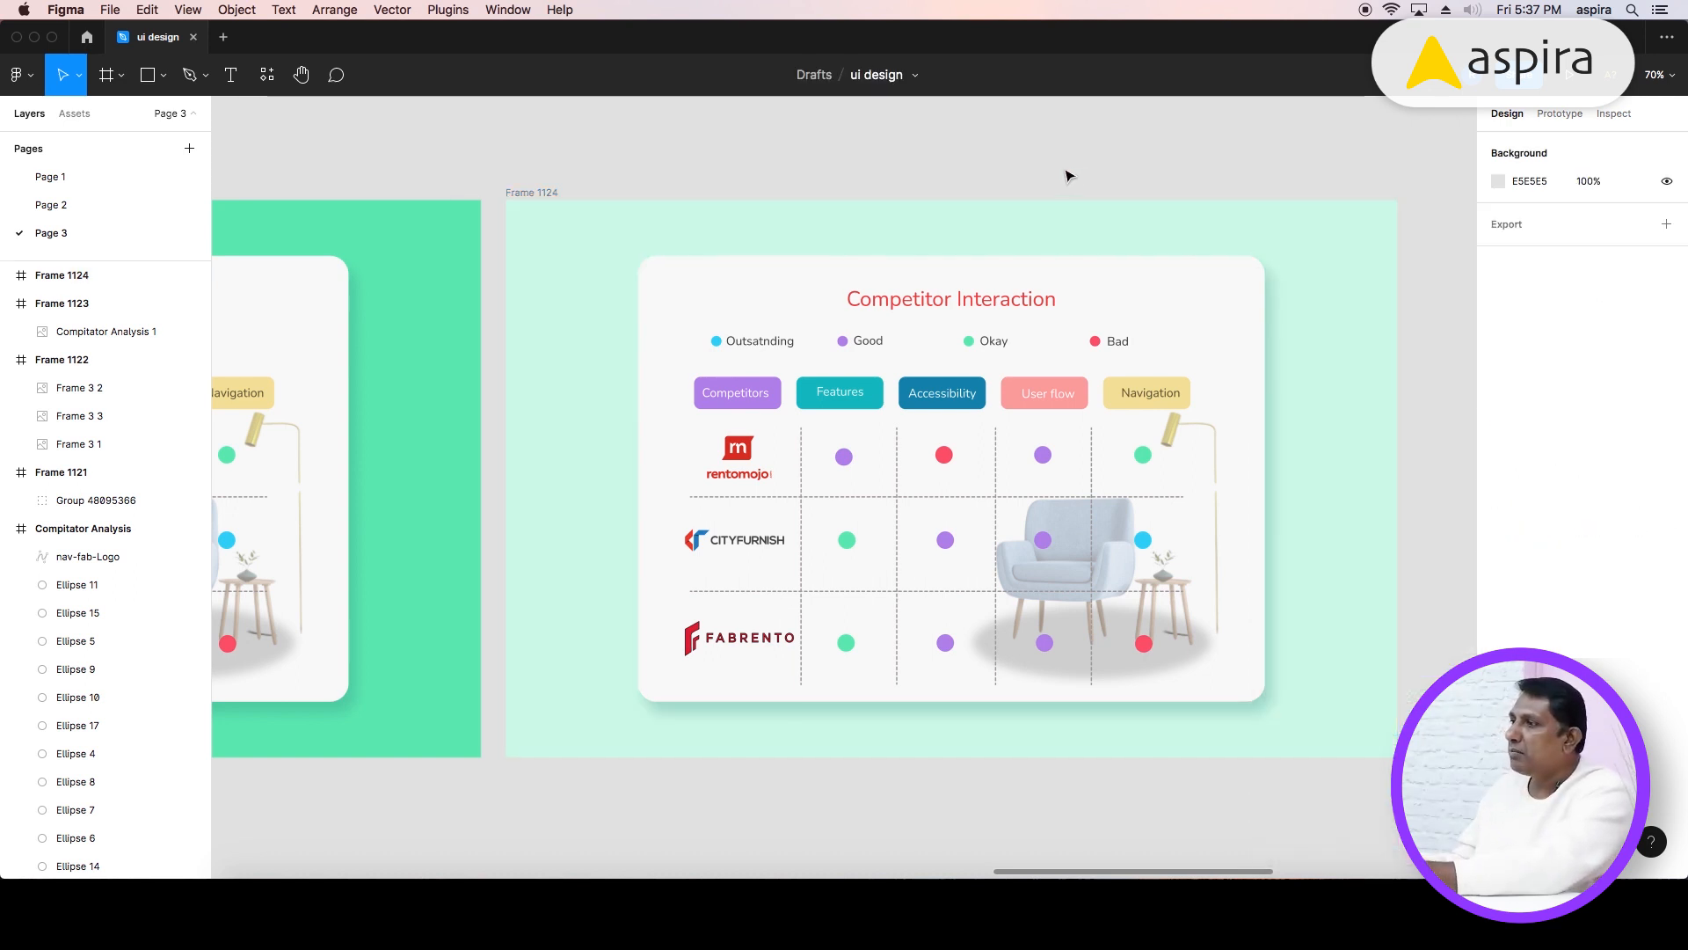